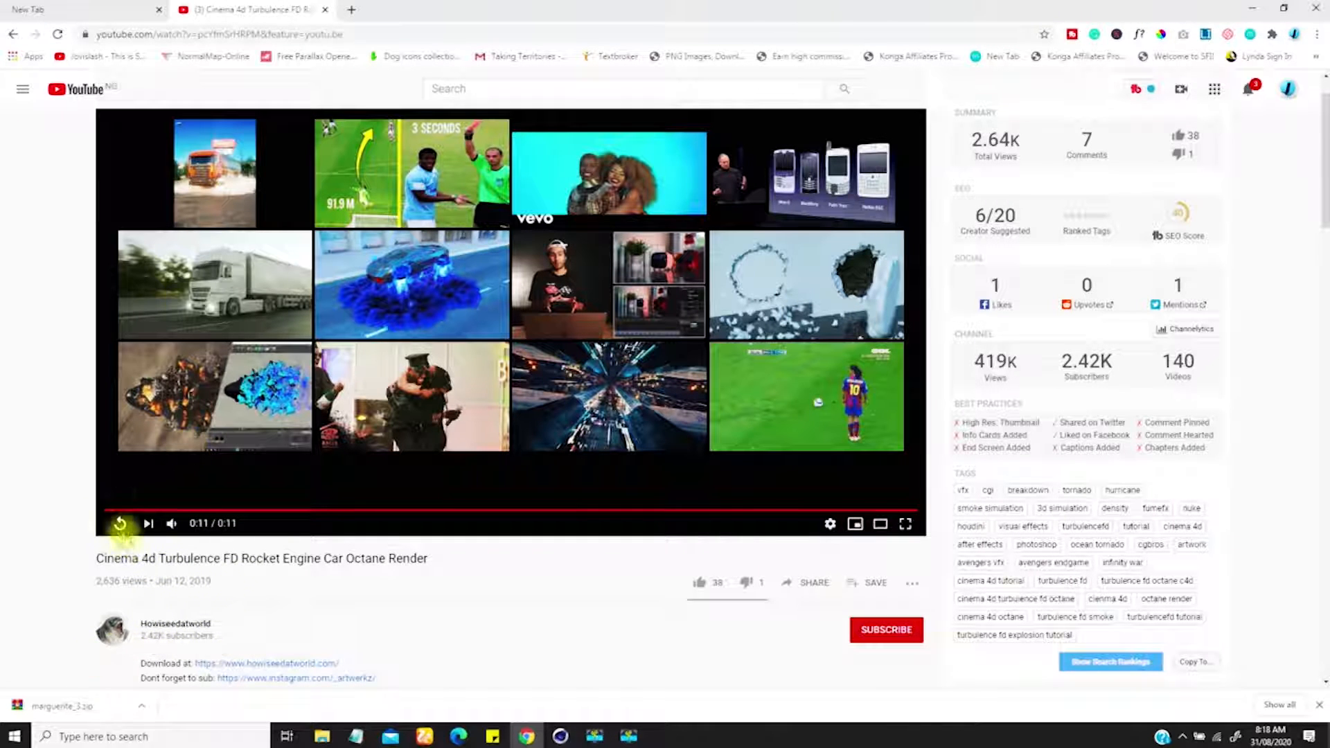
Replay the reference video of the rocket engine car from its start.
left_click(120, 525)
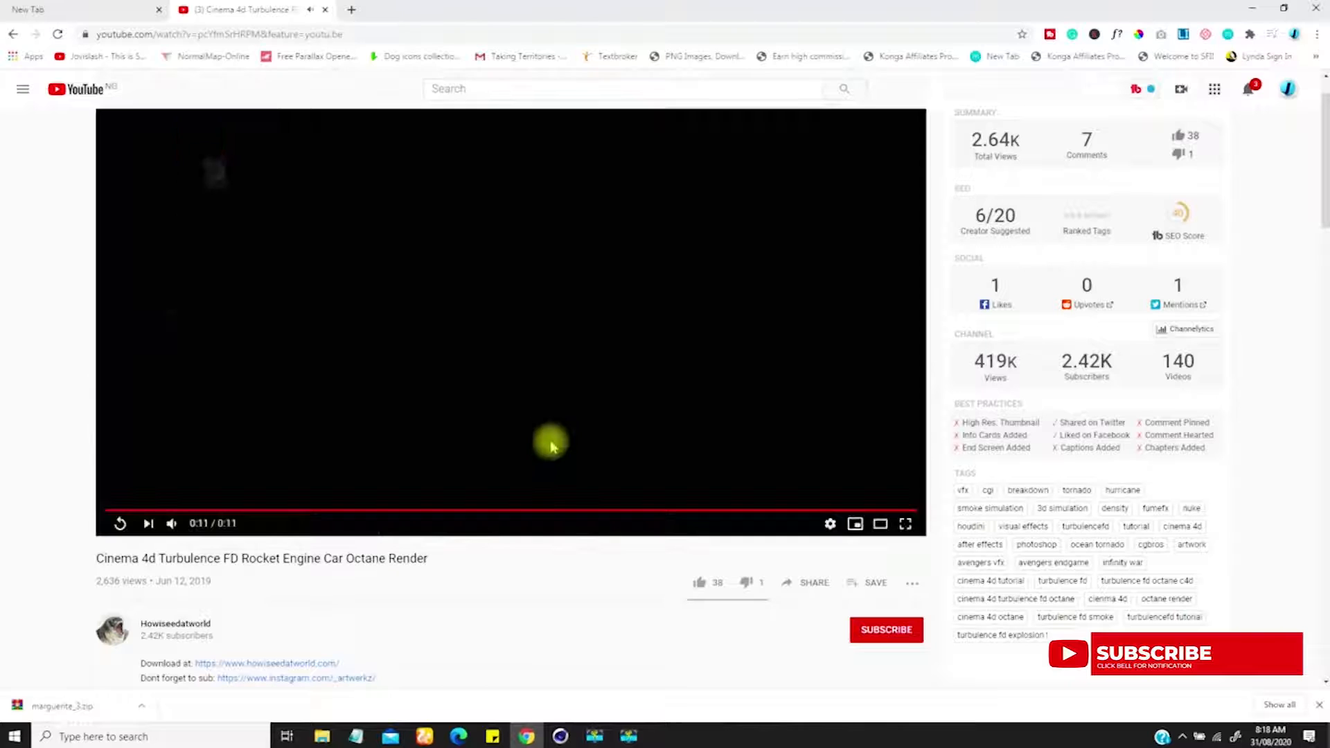
left_click(120, 524)
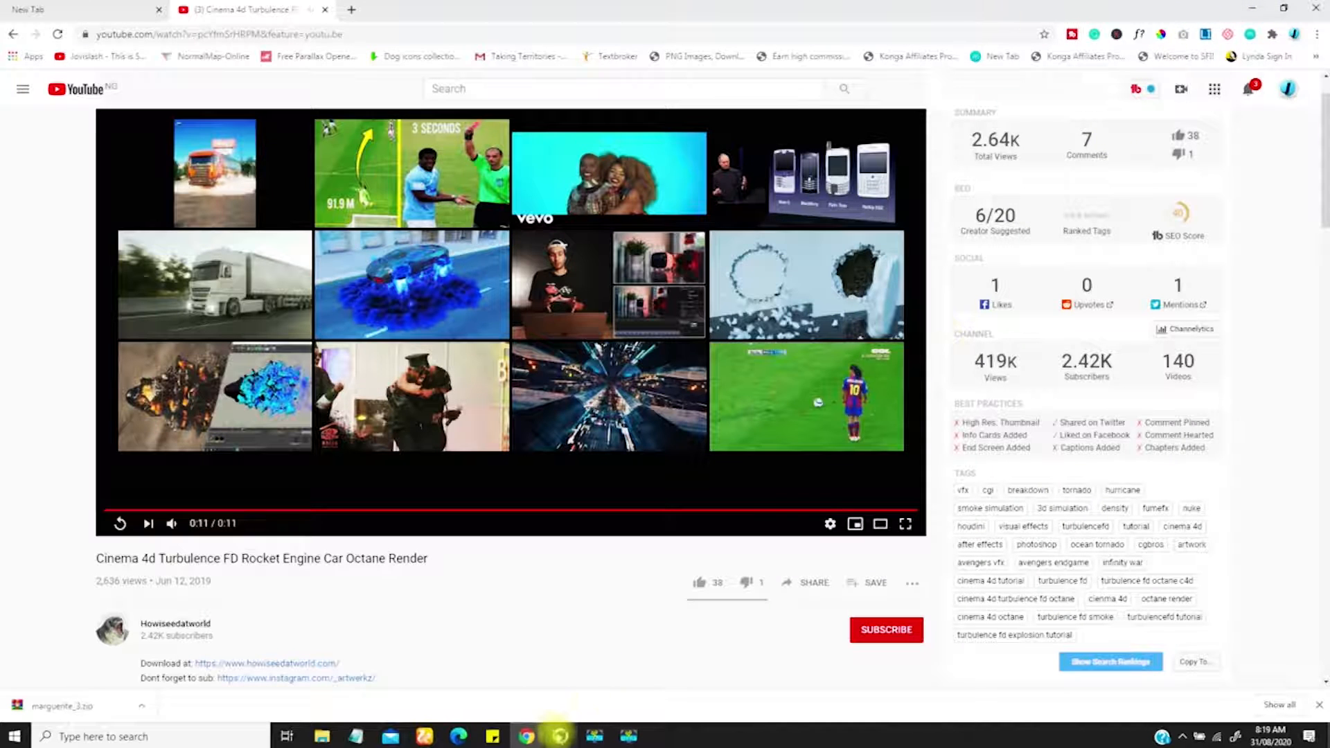
Switch to Cinema 4D, inspect the Camaro from several angles, and play its animation before returning to the first frame.
left_click(561, 734)
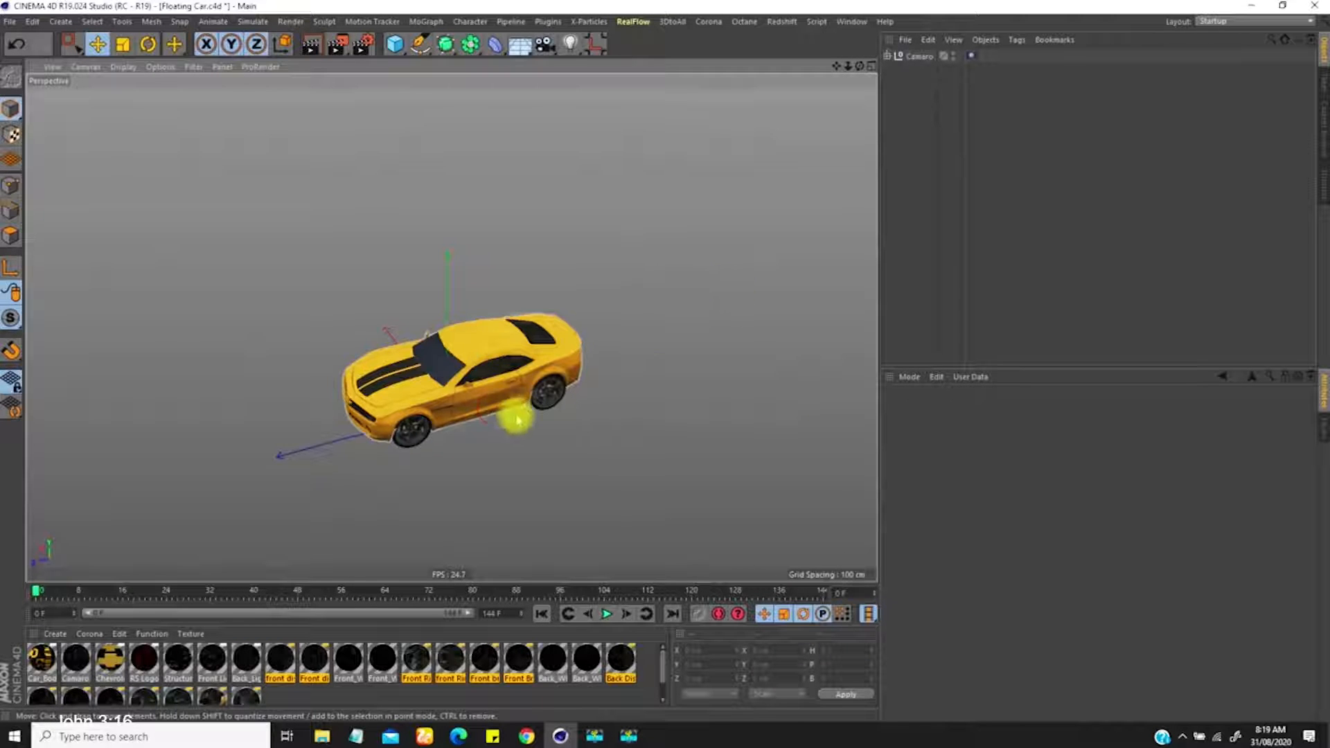
right_click_drag(410, 417, 447, 413, "alt")
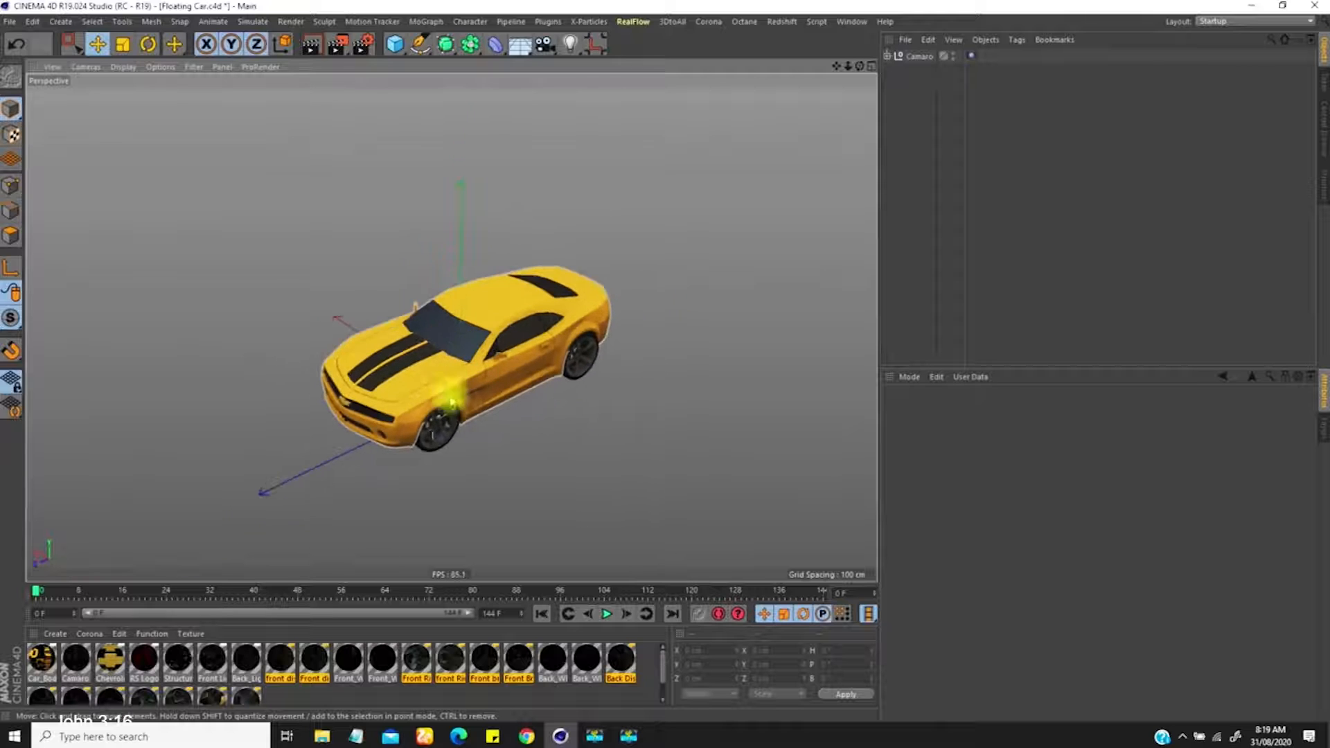
right_click_drag(467, 360, 437, 412, "alt")
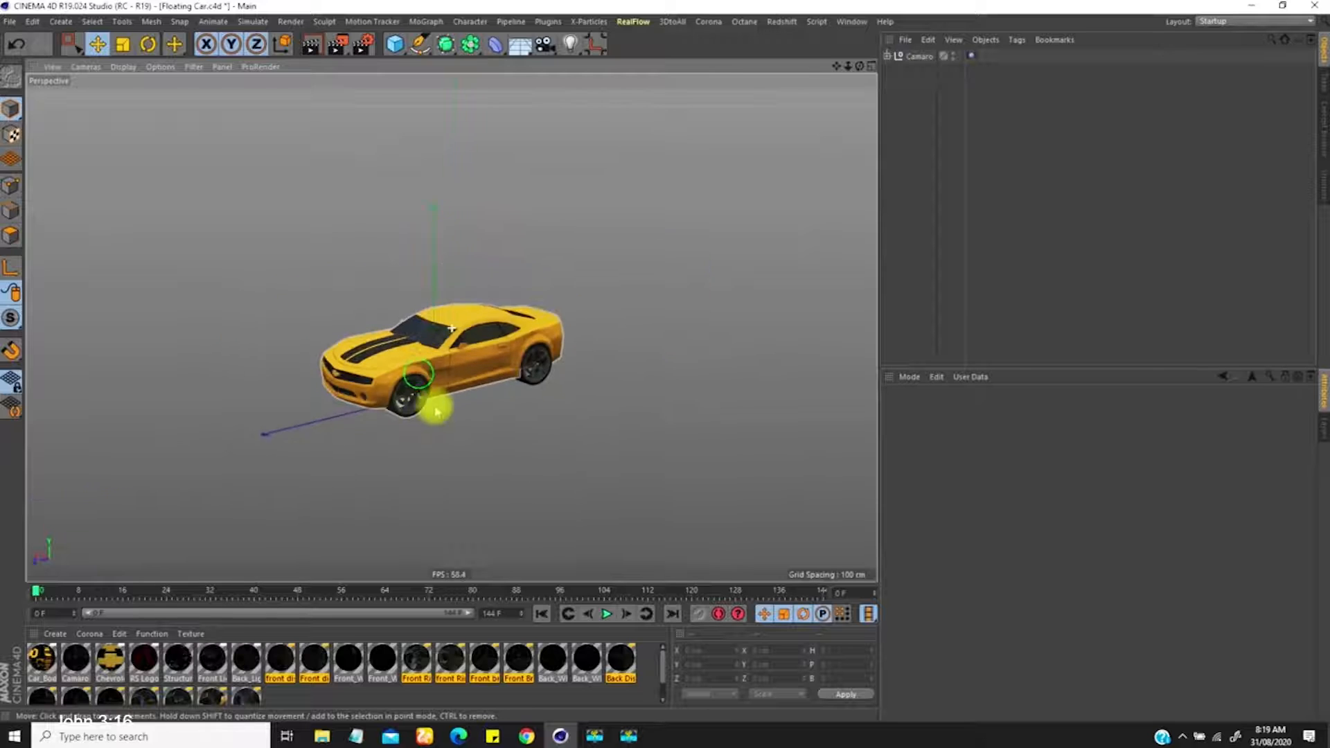
left_click_drag(447, 419, 425, 404, "alt")
right_click_drag(425, 404, 359, 454, "alt")
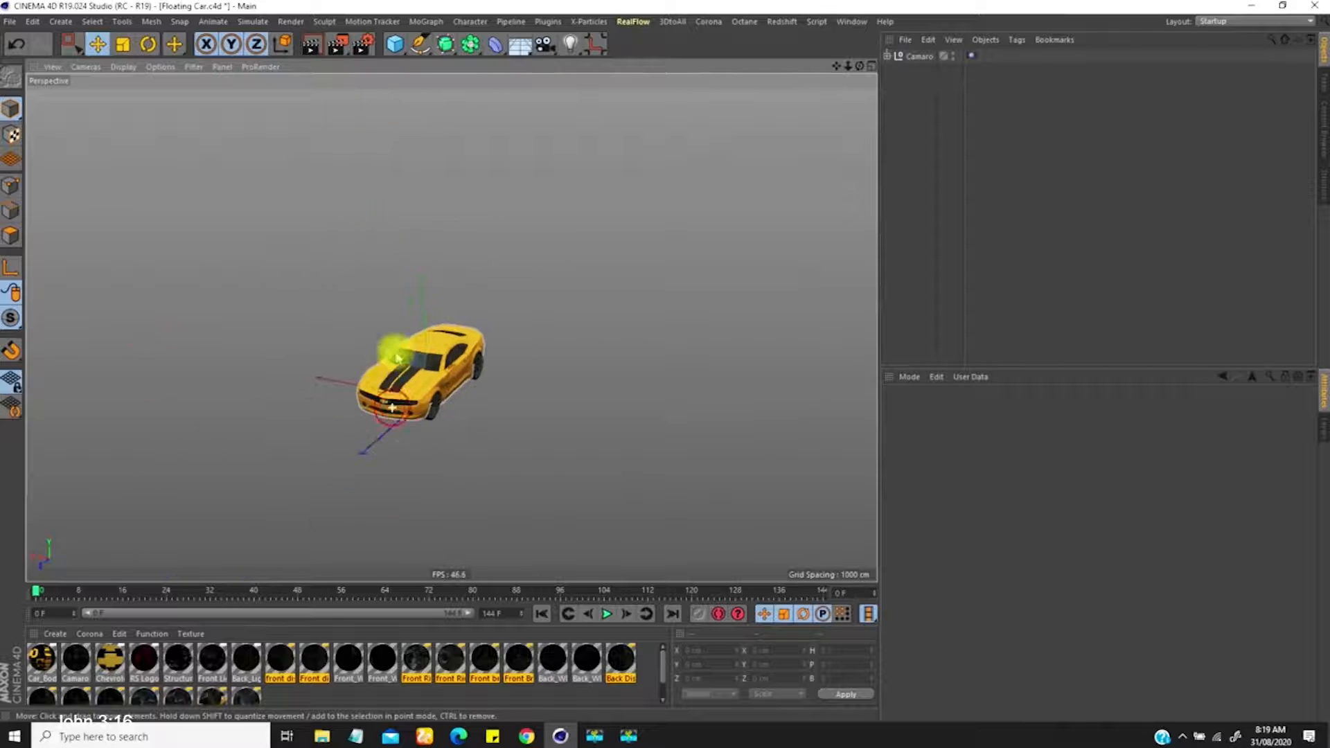
left_click_drag(496, 300, 461, 340, "alt")
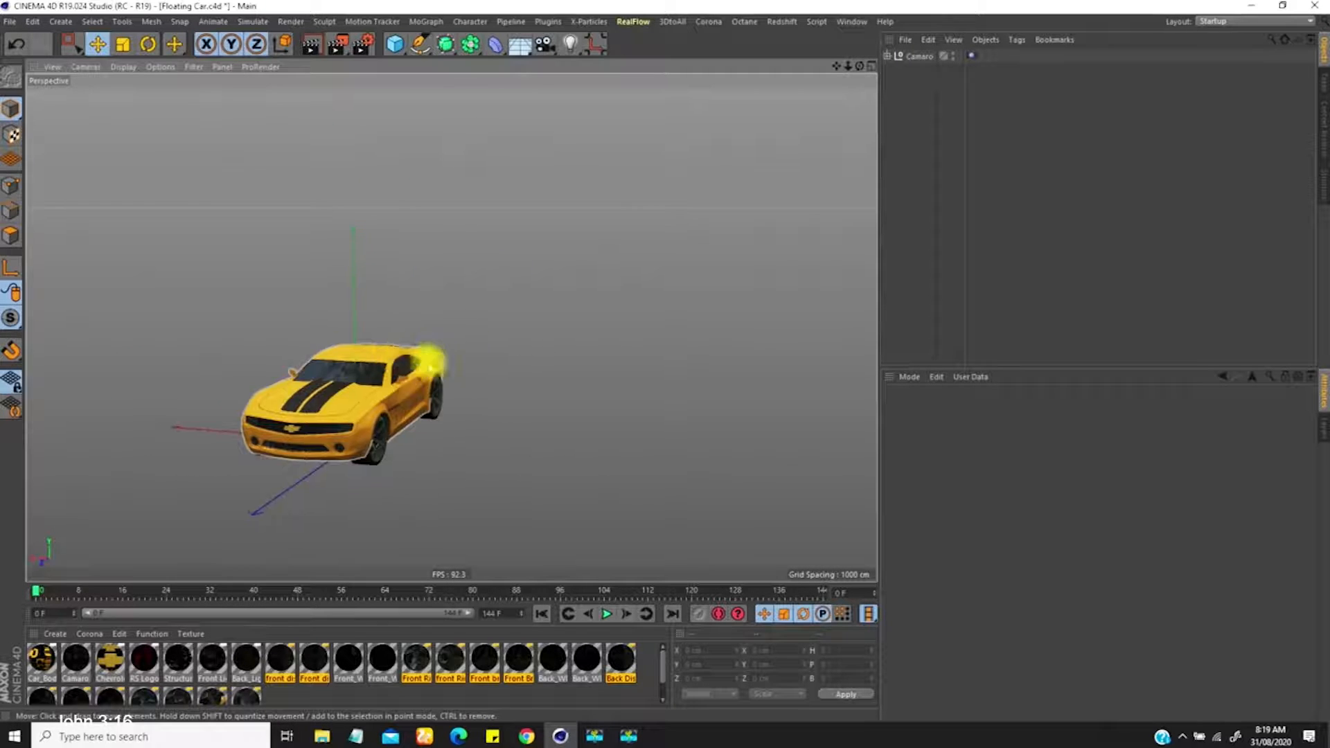
left_click_drag(460, 339, 444, 331, "alt")
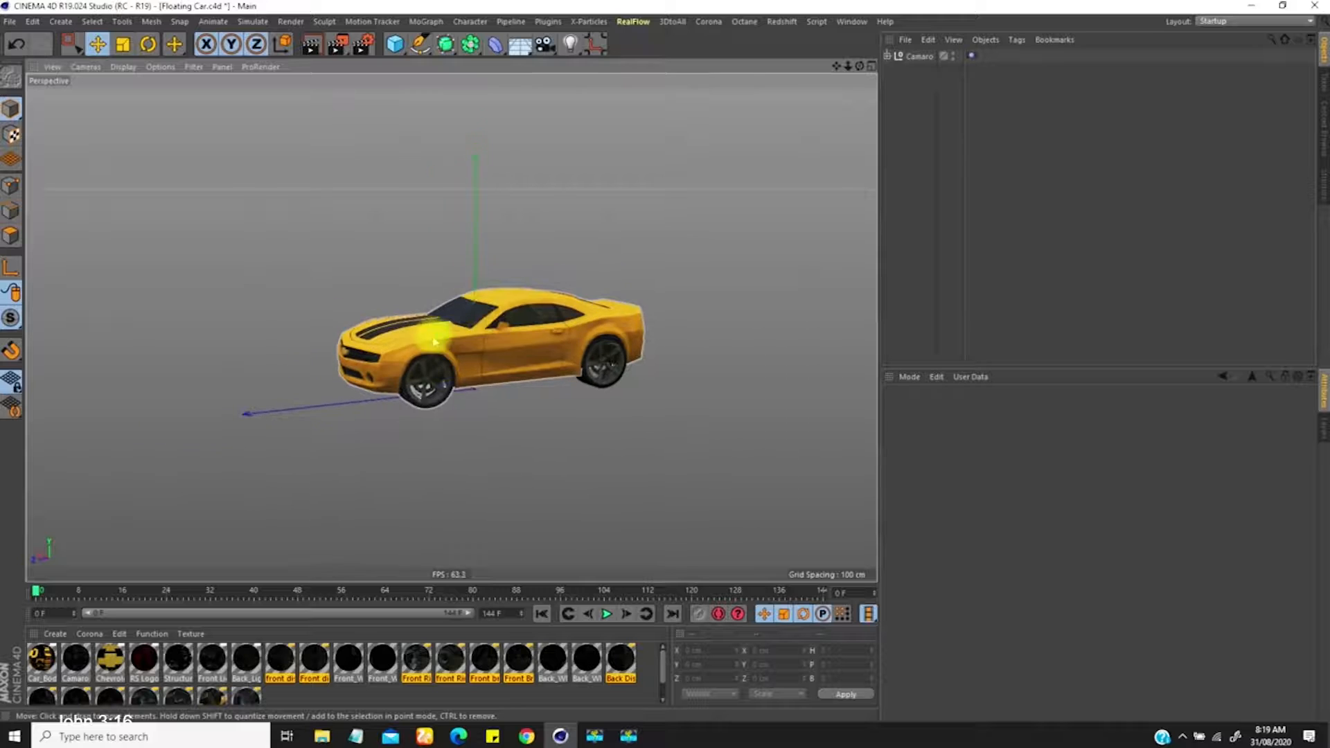
left_click_drag(423, 381, 431, 389, "alt")
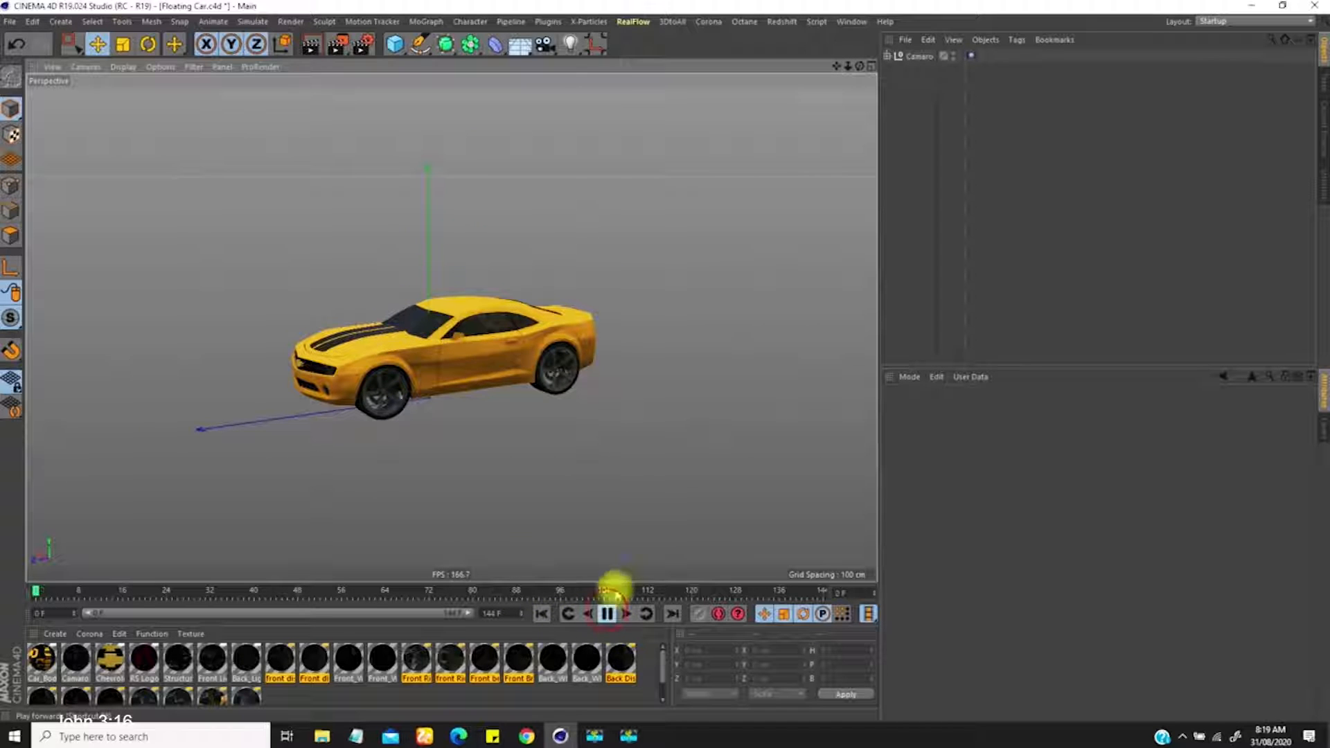
right_click_drag(467, 434, 389, 386, "alt")
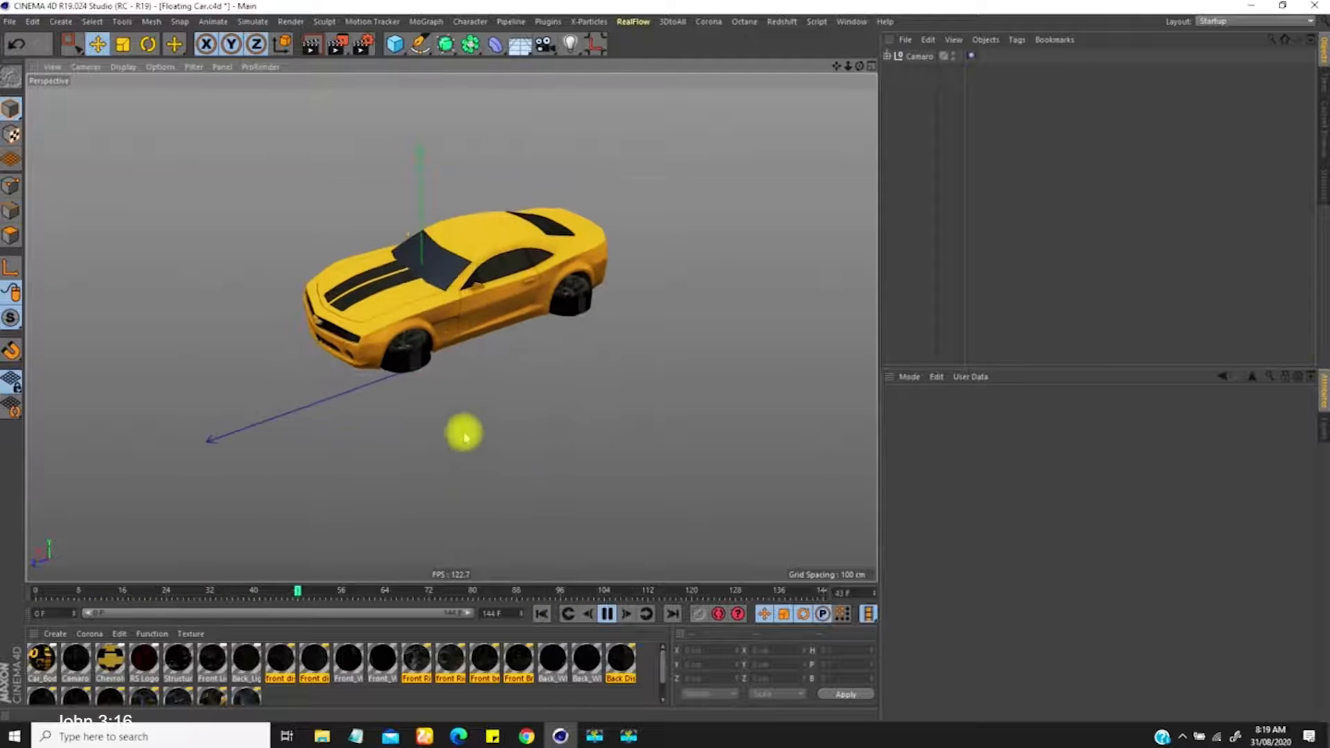
left_click_drag(389, 386, 405, 449, "alt")
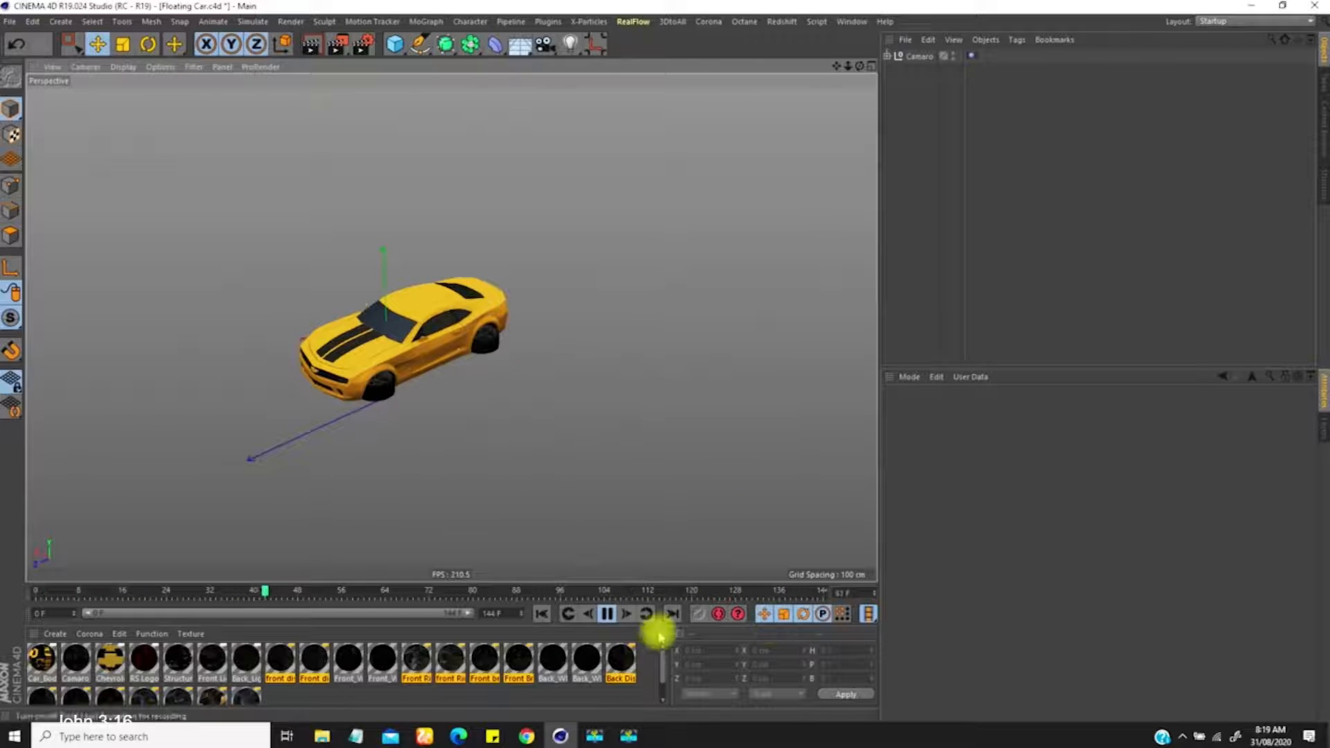
left_click(607, 614)
left_click(543, 613)
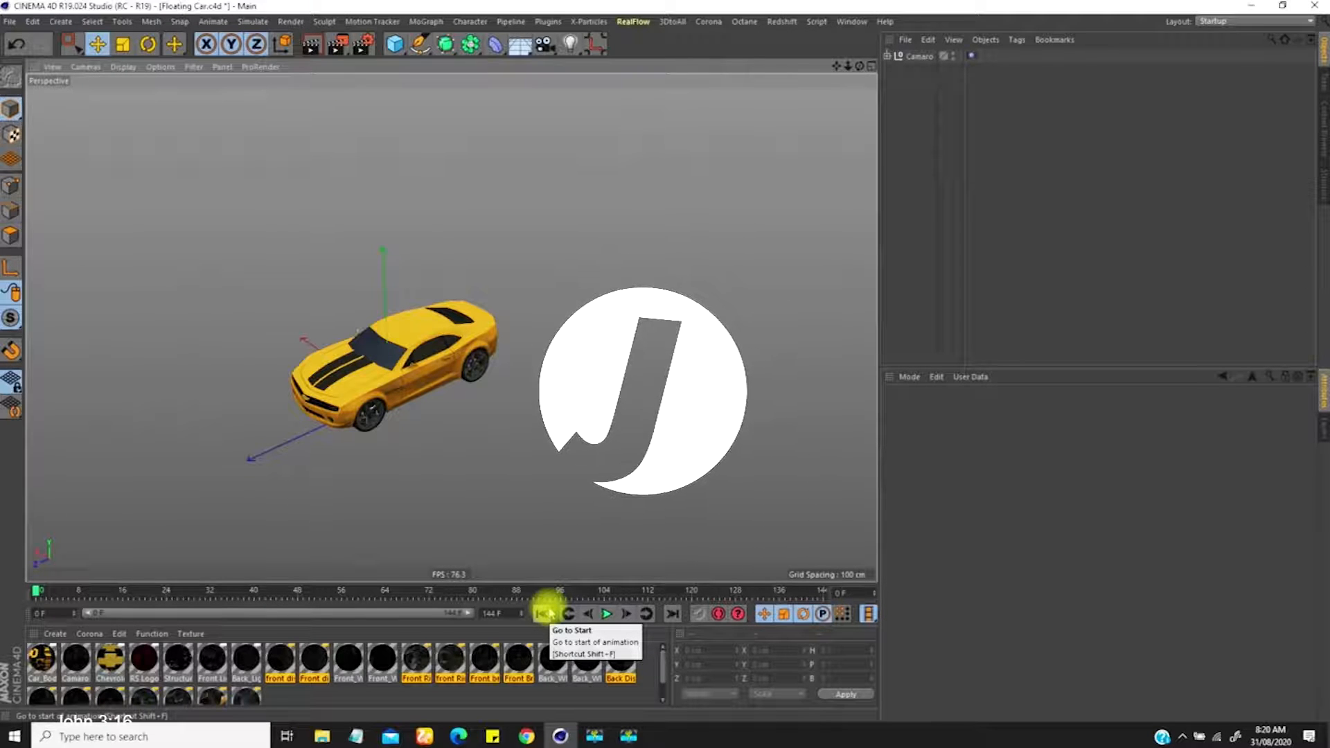
Detach the TurbulenceFD commands as a floating palette beside the car and add a TurbulenceFD container to the scene.
middle_click_drag(528, 330, 594, 309, "alt")
scroll(476, 335, "up", 1)
scroll(476, 335, "down", 1)
left_click_drag(490, 343, 480, 386, "alt")
mouse_move(471, 371)
right_mouse_down("alt")
mouse_move(484, 334)
mouse_move(469, 367)
right_mouse_up("alt")
mouse_move(469, 371)
middle_mouse_down("alt")
mouse_move(440, 341)
mouse_move(459, 362)
middle_mouse_up("alt")
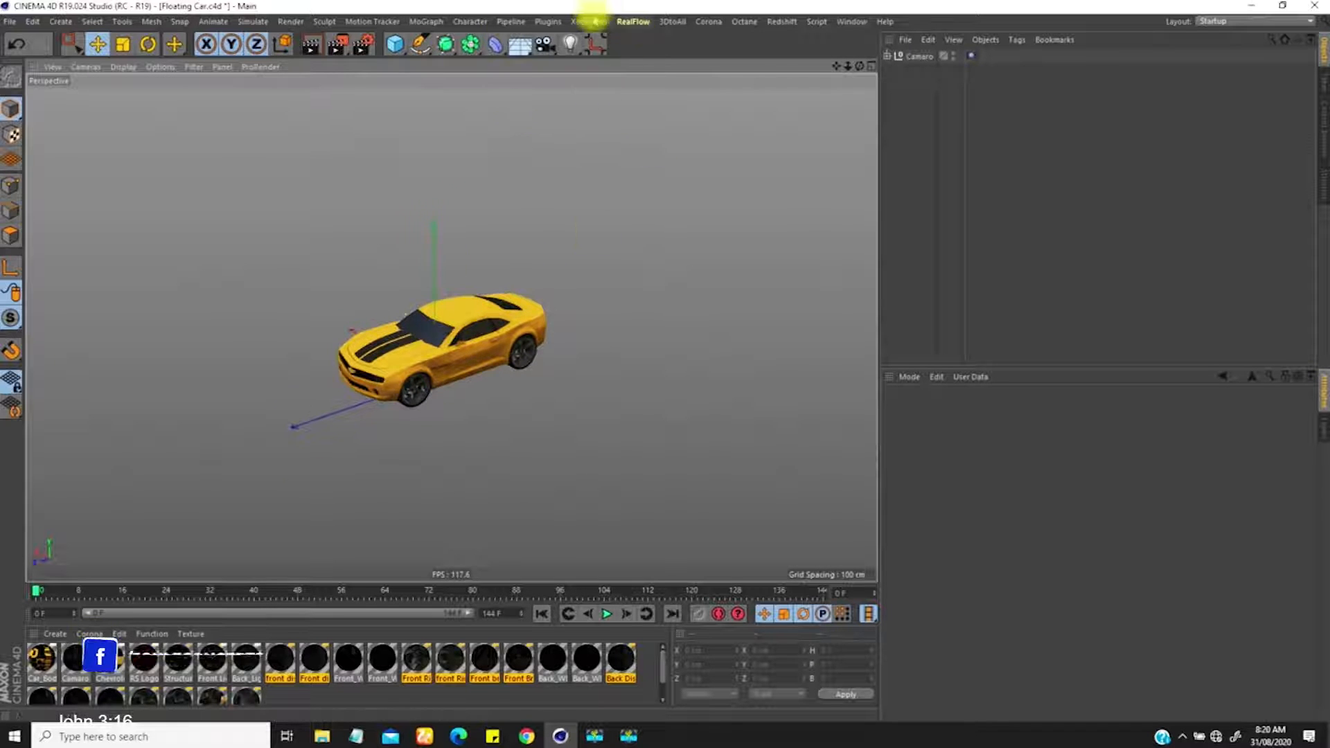
left_click(634, 23)
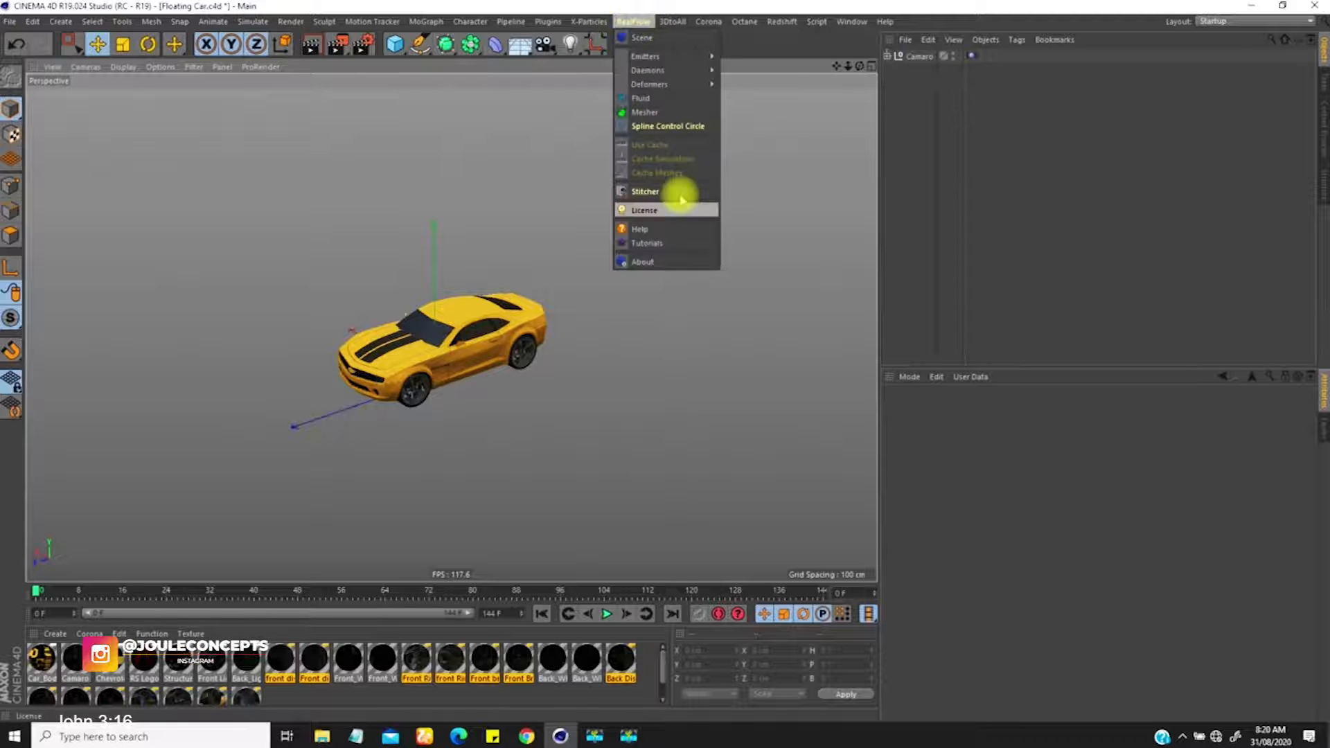
mouse_move(542, 23)
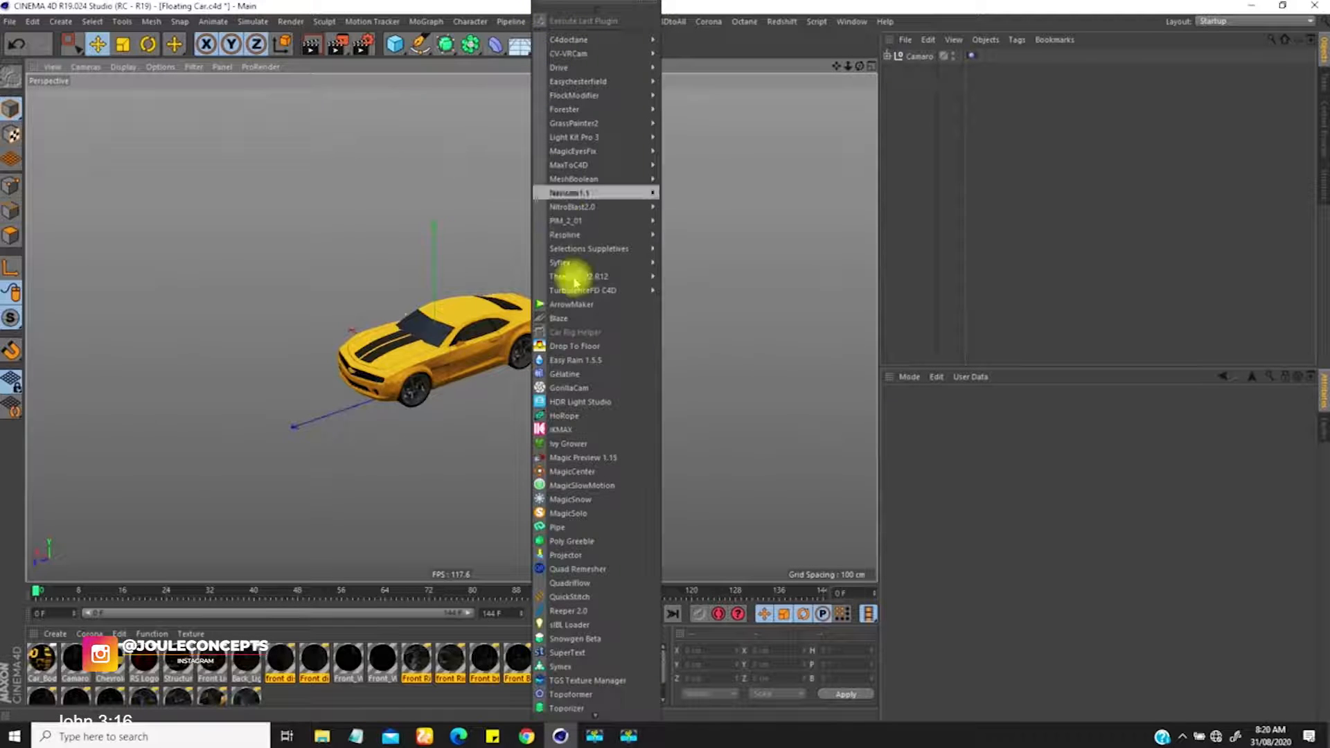
mouse_move(596, 290)
left_click(701, 286)
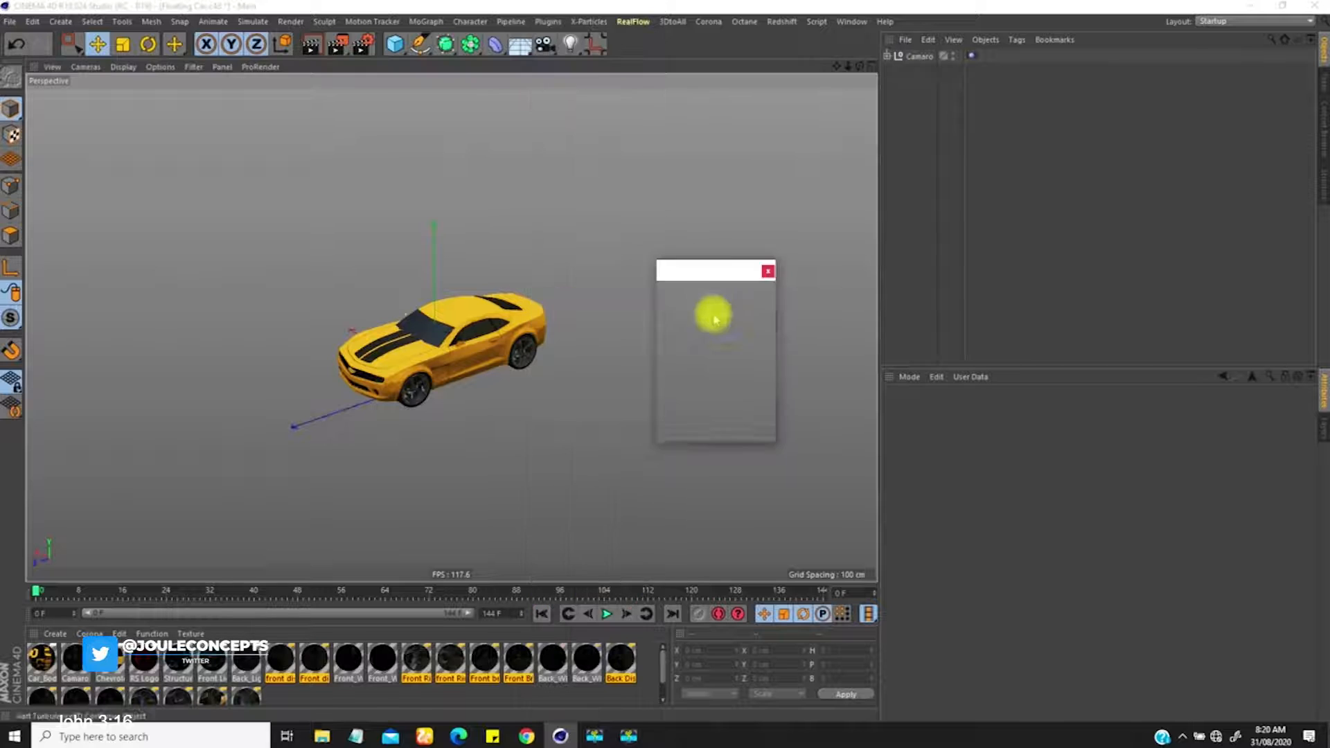
left_click_drag(704, 268, 107, 171)
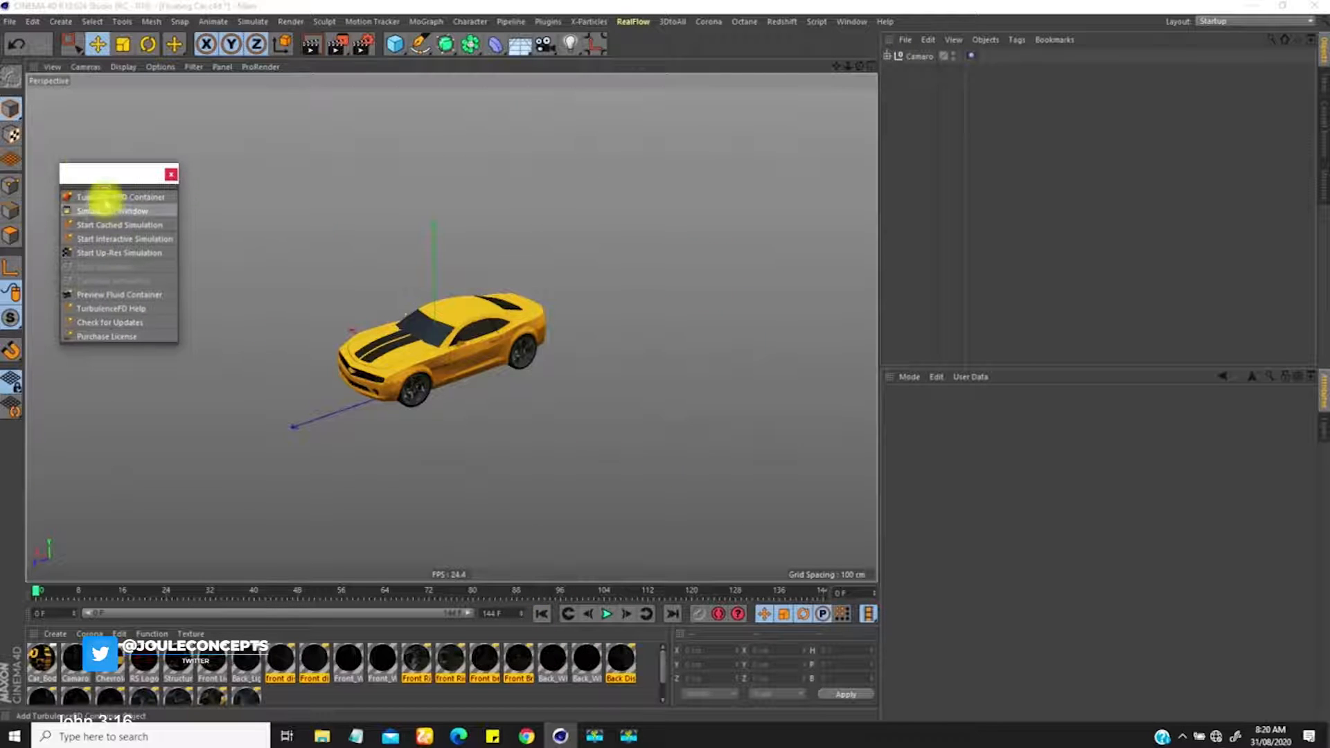
left_click(111, 198)
Set the TurbulenceFD container's grid size to 1000 cm in both X and Z.
right_click_drag(442, 383, 405, 488, "alt")
left_click_drag(464, 371, 413, 384, "alt")
right_click_drag(413, 385, 460, 335, "alt")
left_click_drag(459, 336, 447, 385, "alt")
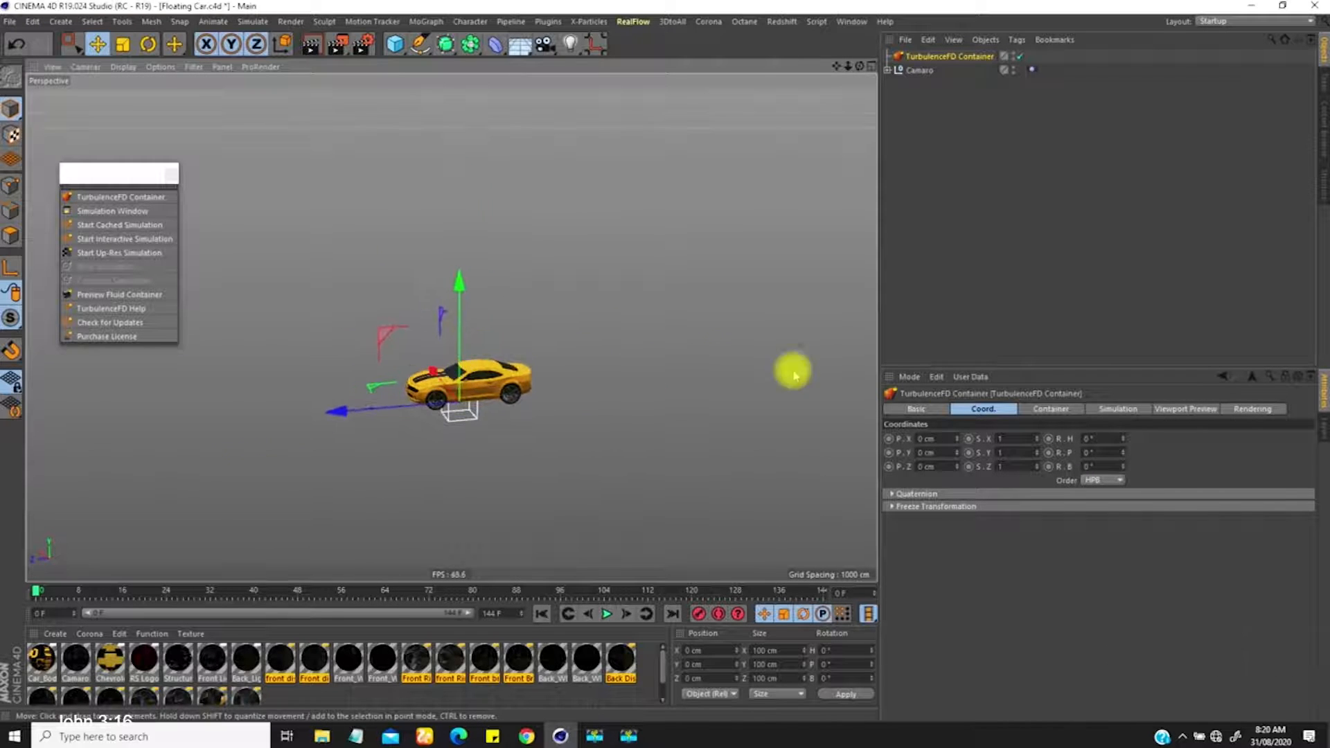
left_click(1046, 408)
left_click(990, 463)
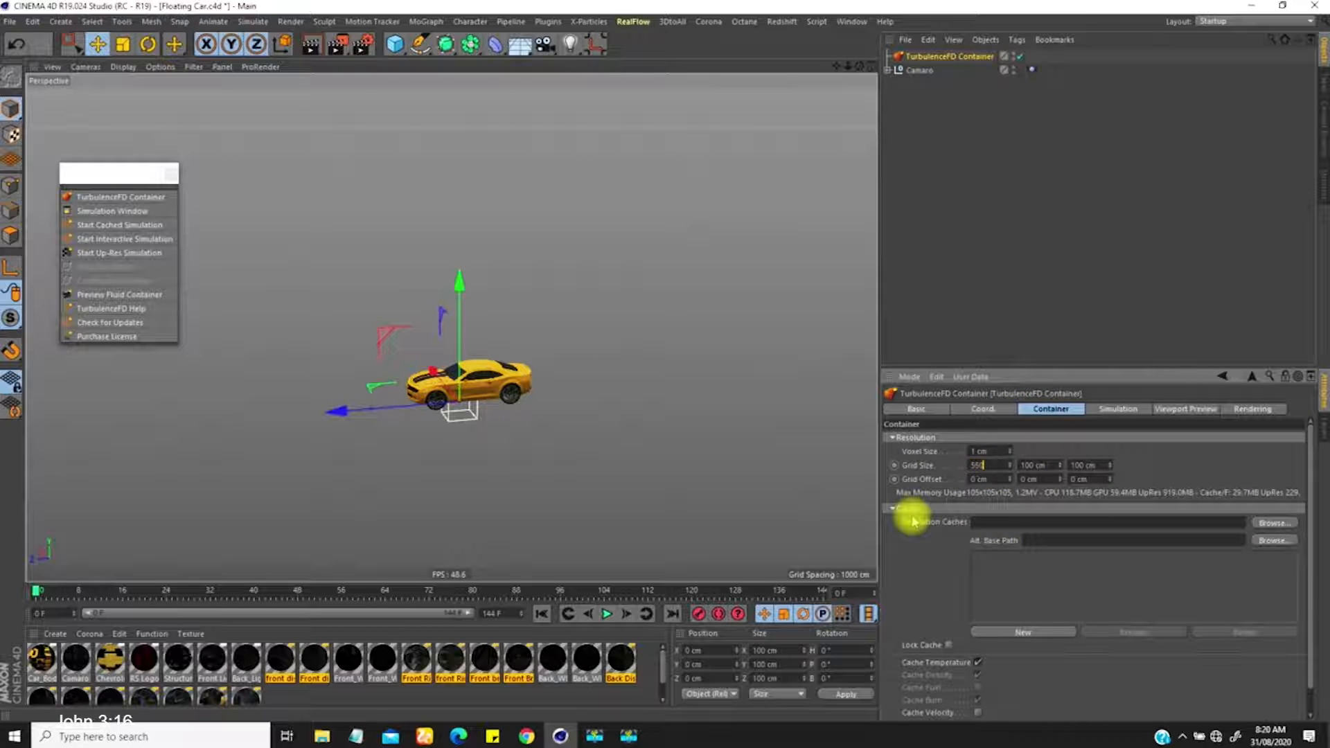
left_click(987, 464)
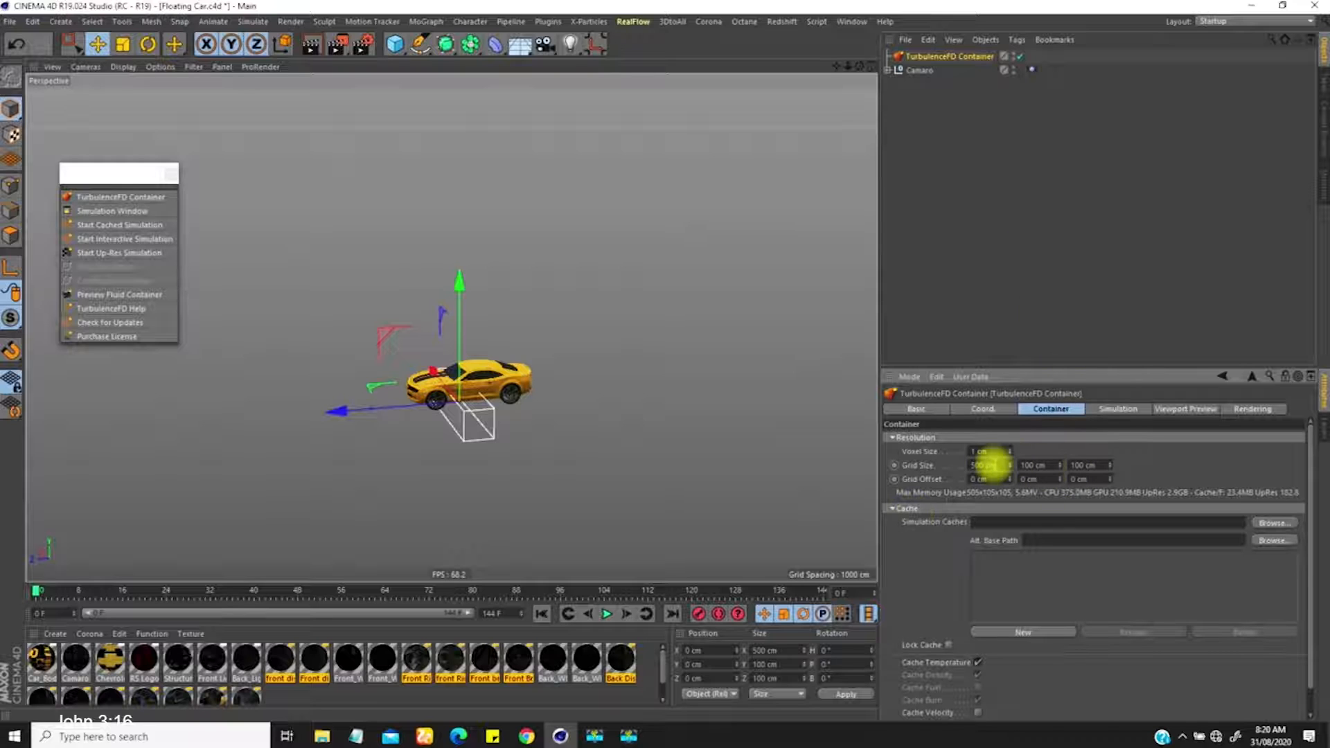
type("1000")
key("Return")
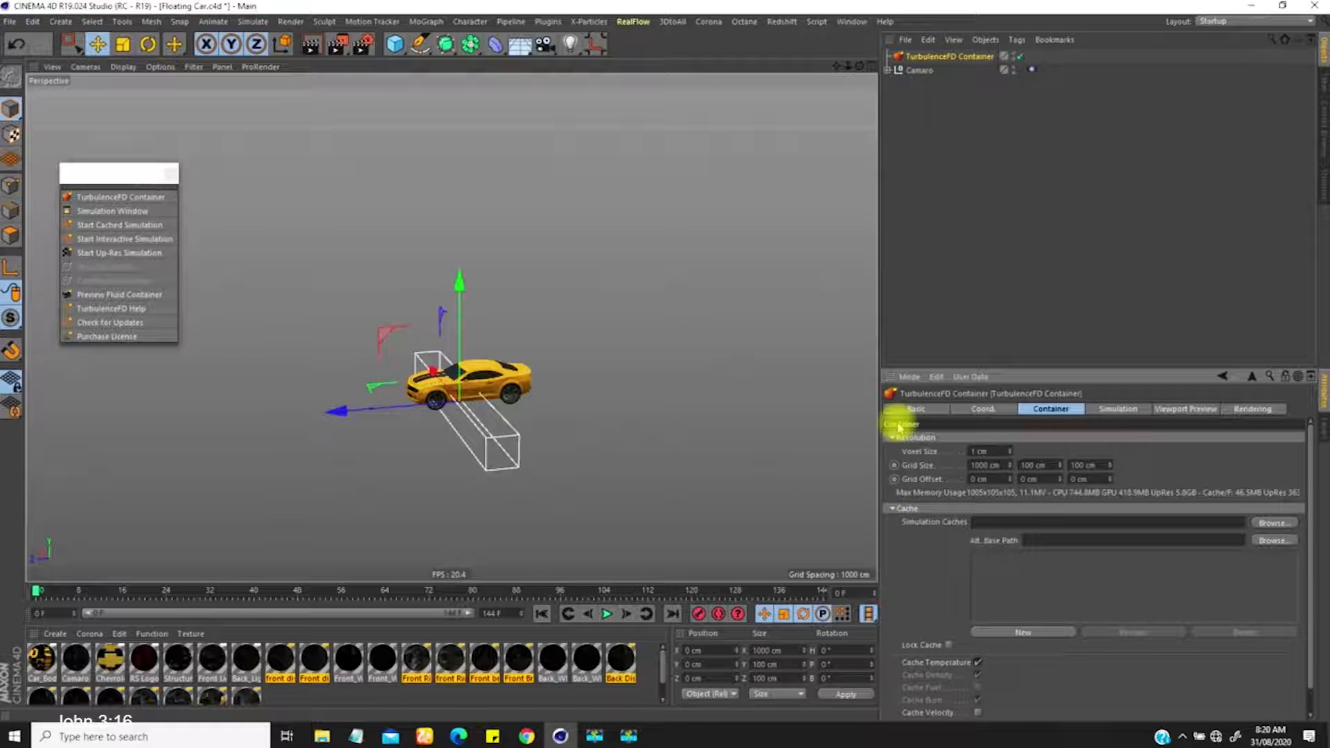
left_click(1095, 465)
type("1000")
key("Return")
Move the container along Z to about -61 cm and set its Y grid size to 400 cm.
left_click_drag(526, 291, 510, 430, "alt")
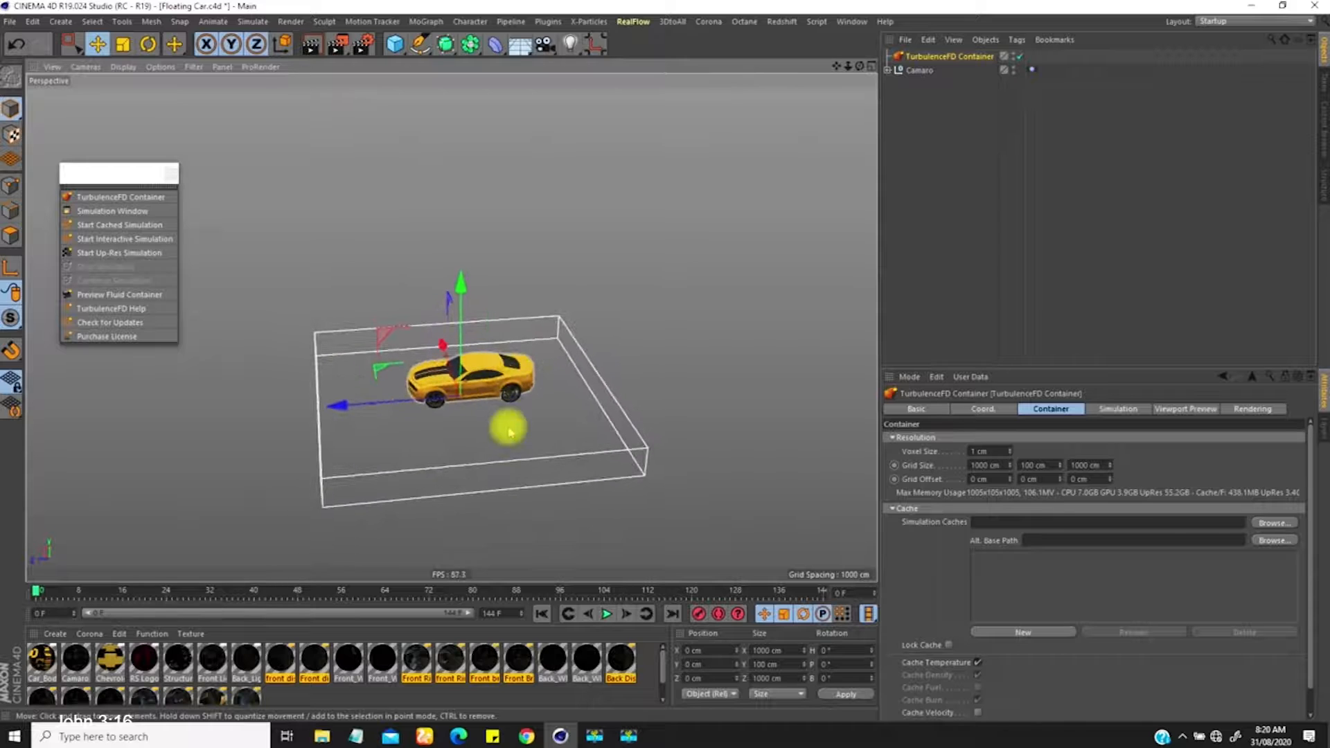
left_click_drag(347, 404, 426, 322)
double_click(1053, 466)
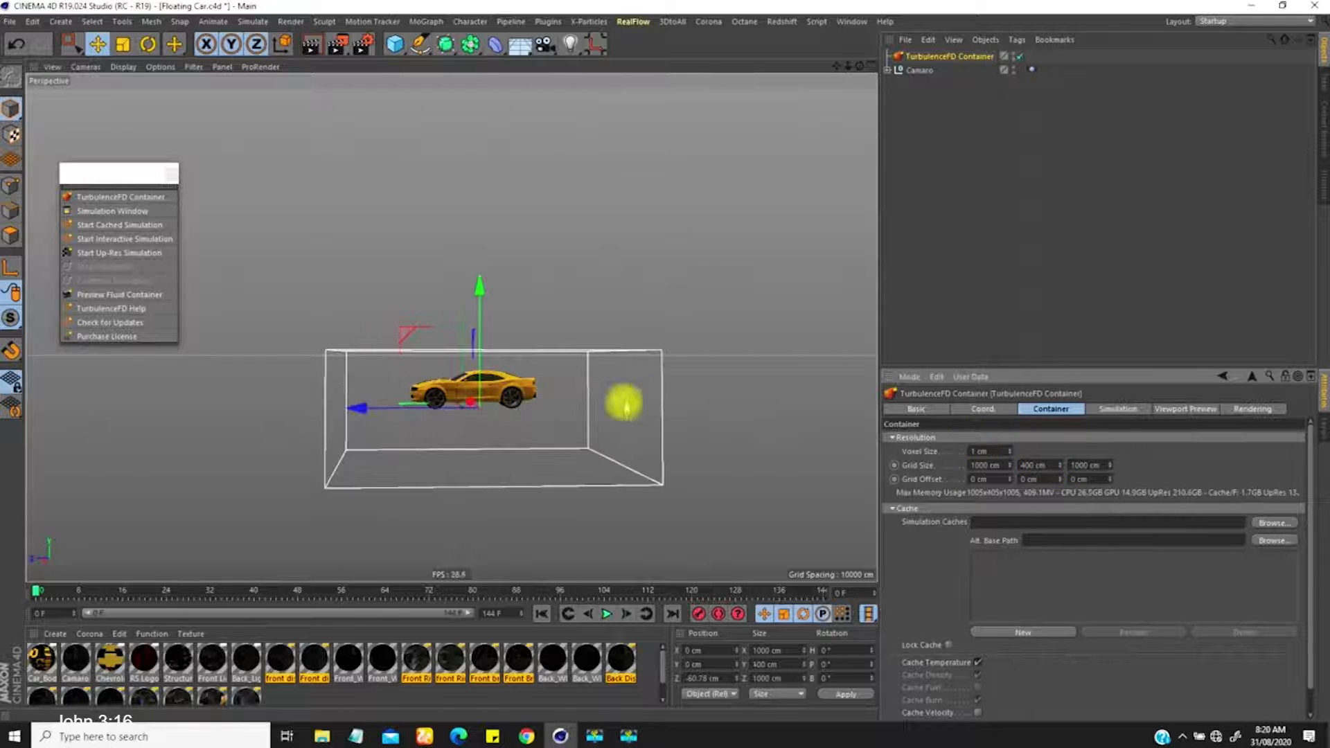
Raise the container to about 185 cm in Y and set its Y grid size to 250 cm.
left_click_drag(475, 281, 468, 236)
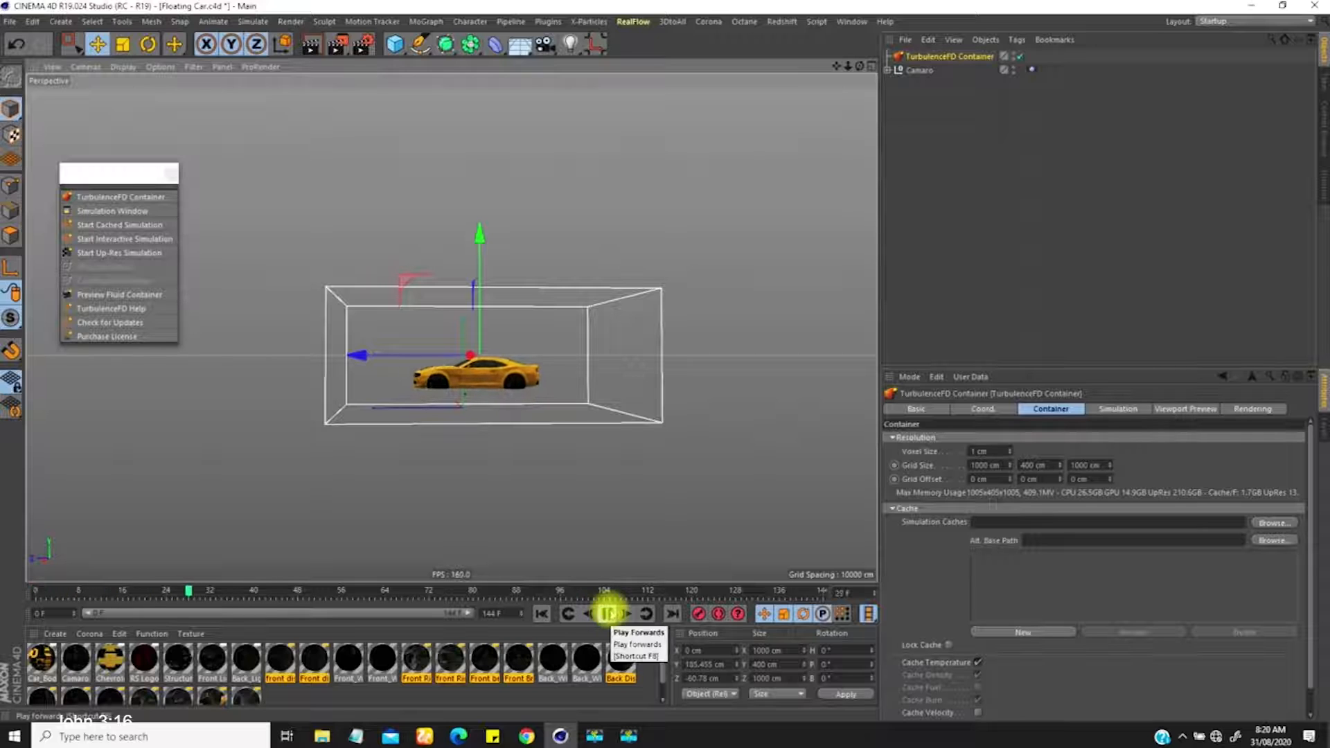
left_click(608, 613)
left_click_drag(1051, 465, 991, 471)
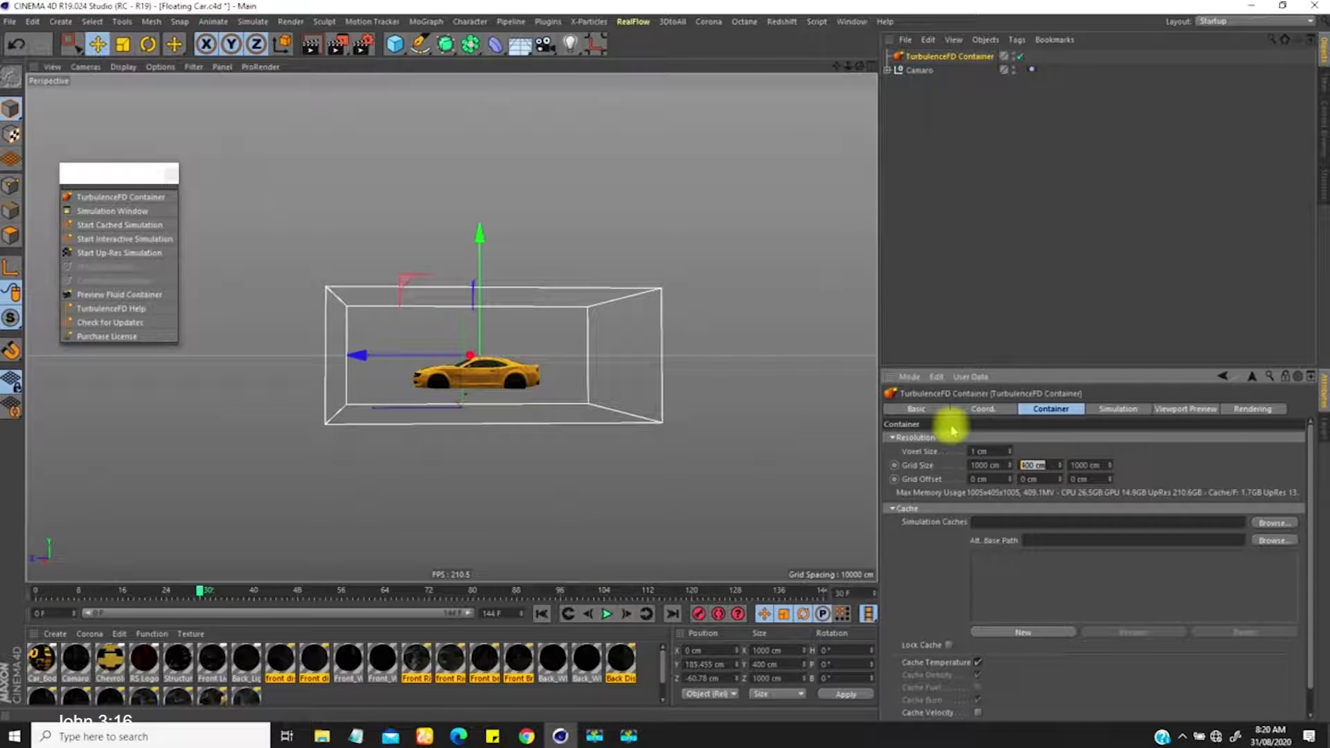
type("250")
key("Return")
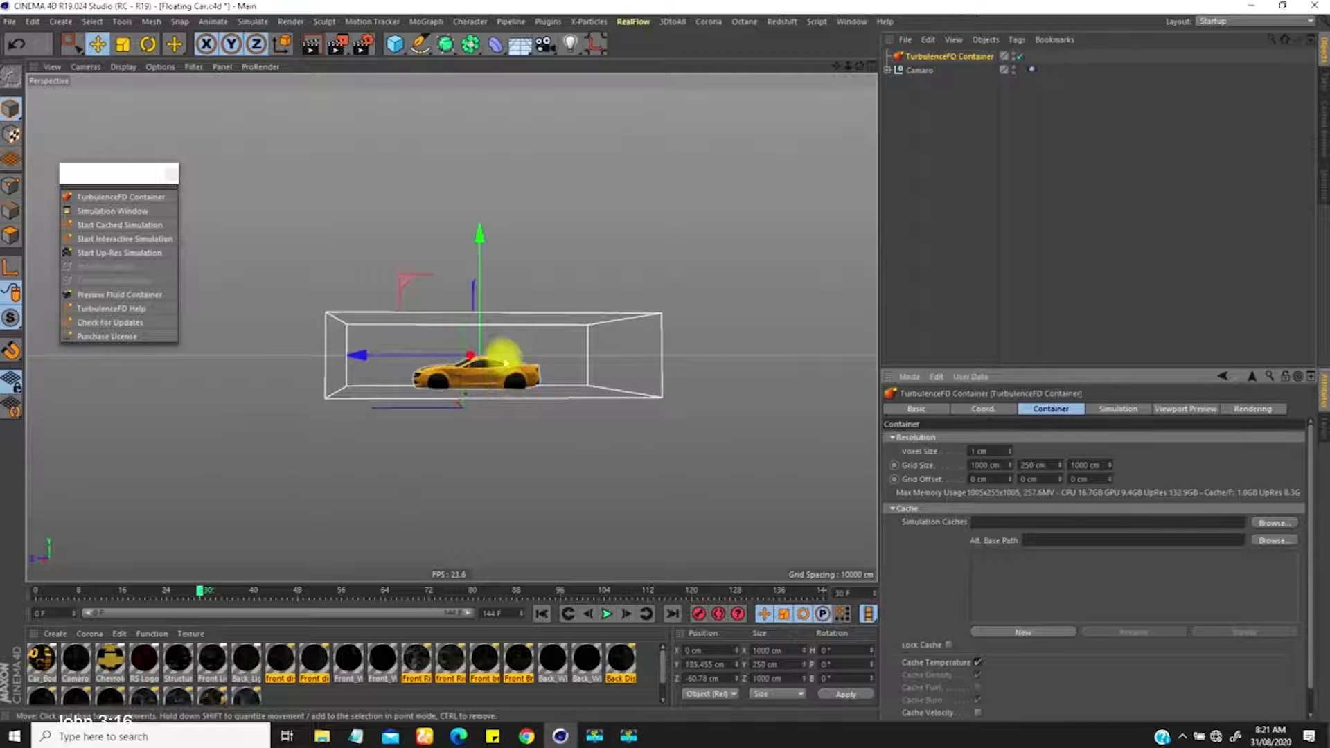
Lower the container to about 98 cm in Y around the car and check the fit by playing the animation.
scroll(498, 378, "up", 4)
left_click_drag(466, 217, 474, 266)
left_click_drag(505, 349, 520, 396, "alt")
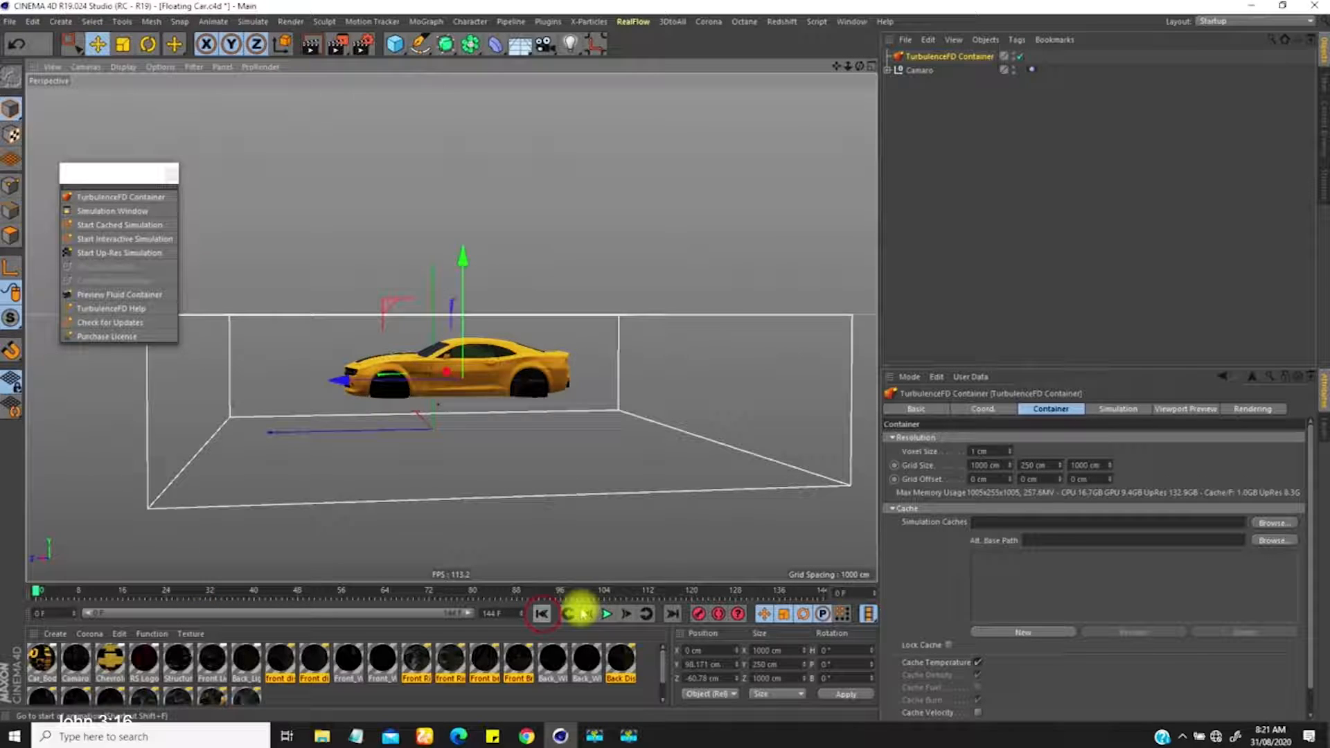
left_click(606, 614)
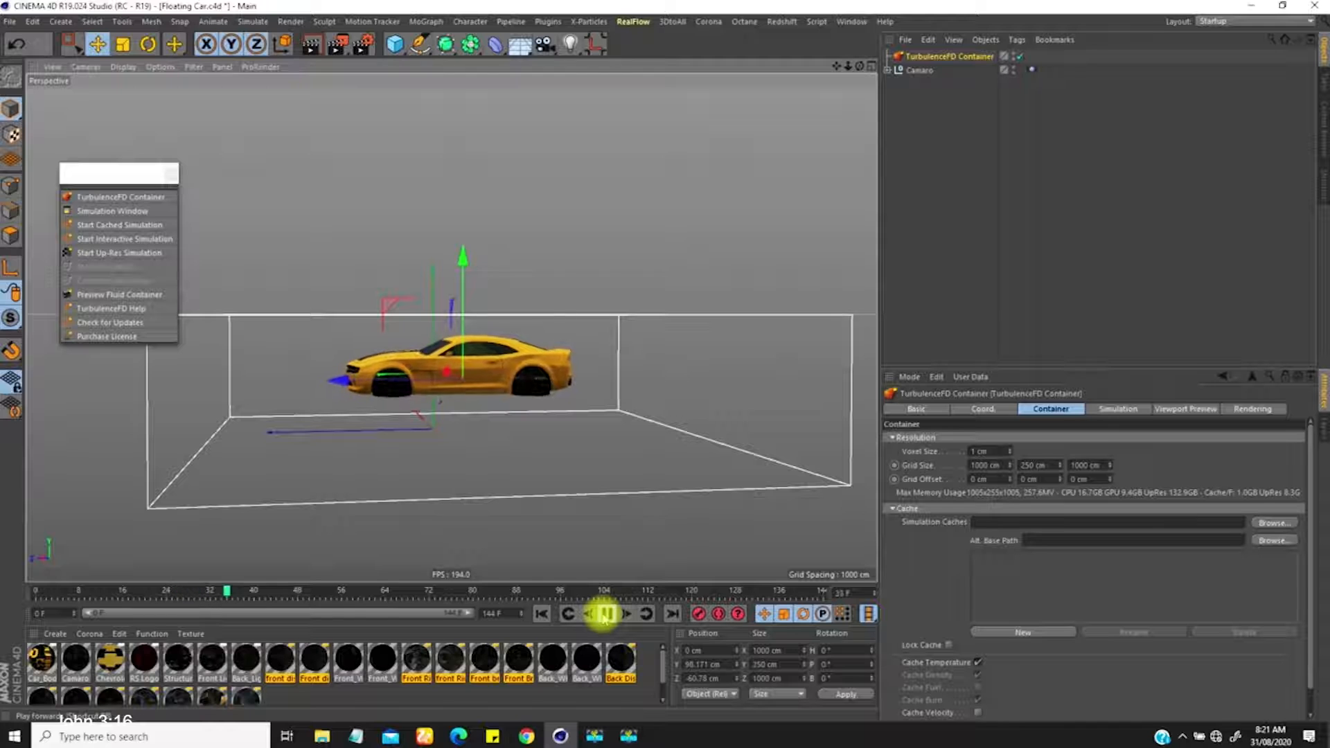
left_click(605, 614)
left_click(542, 614)
Set the container's voxel size to 5 cm.
left_click_drag(532, 346, 679, 572, "alt")
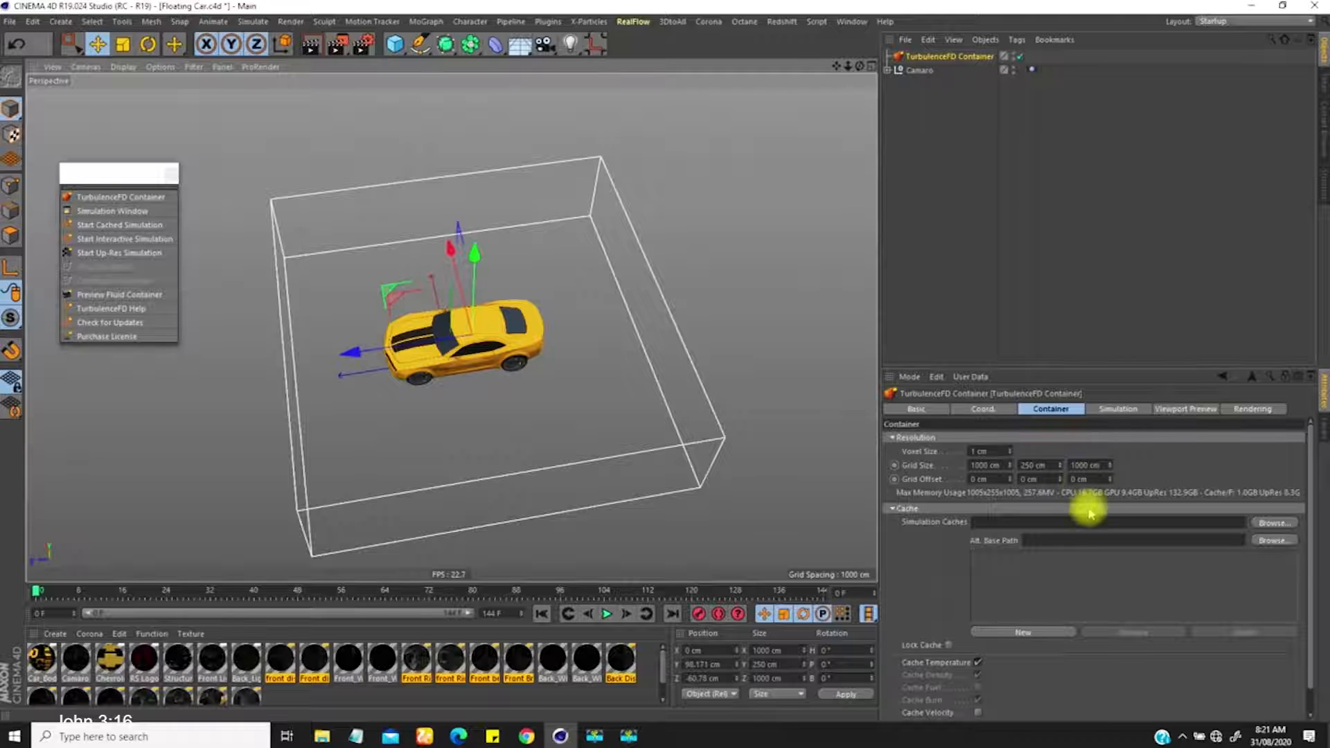
left_click_drag(992, 451, 916, 488)
left_click_drag(995, 462, 935, 499)
left_click(993, 451)
left_click_drag(993, 450, 949, 462)
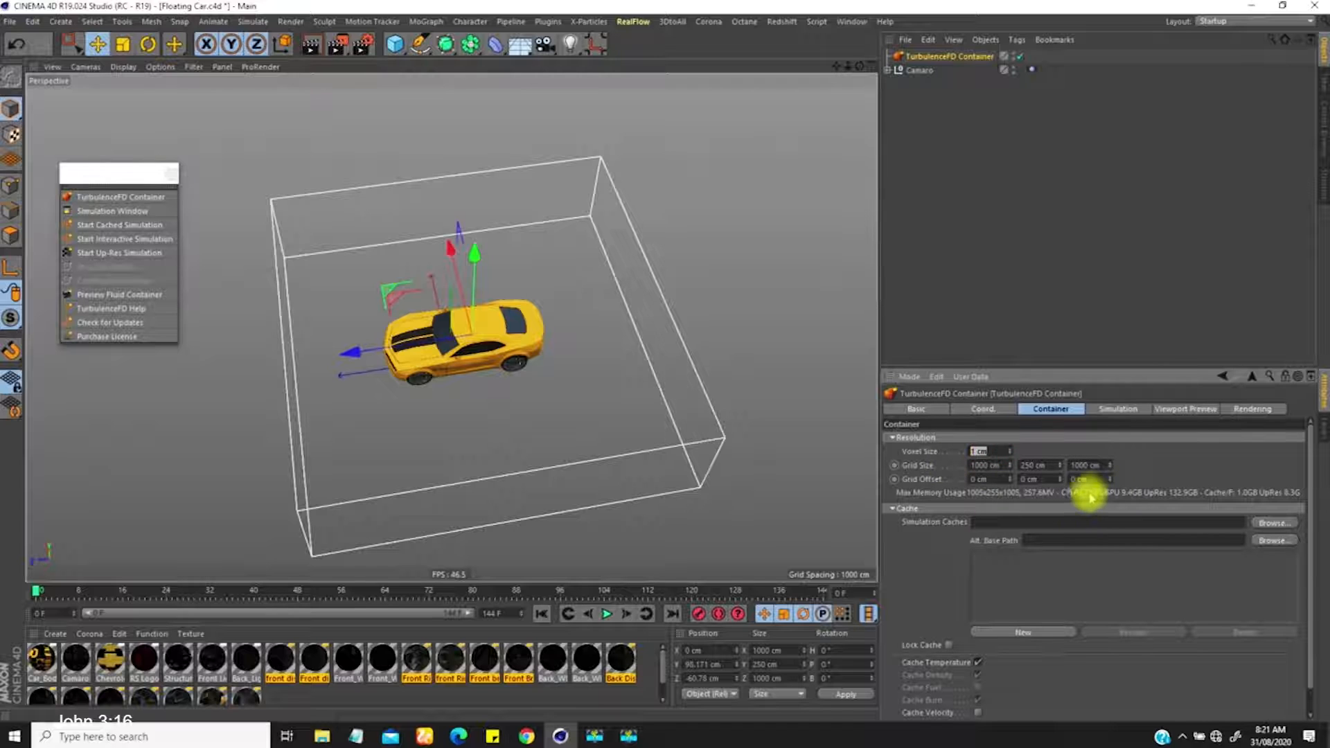
type("5")
key("Return")
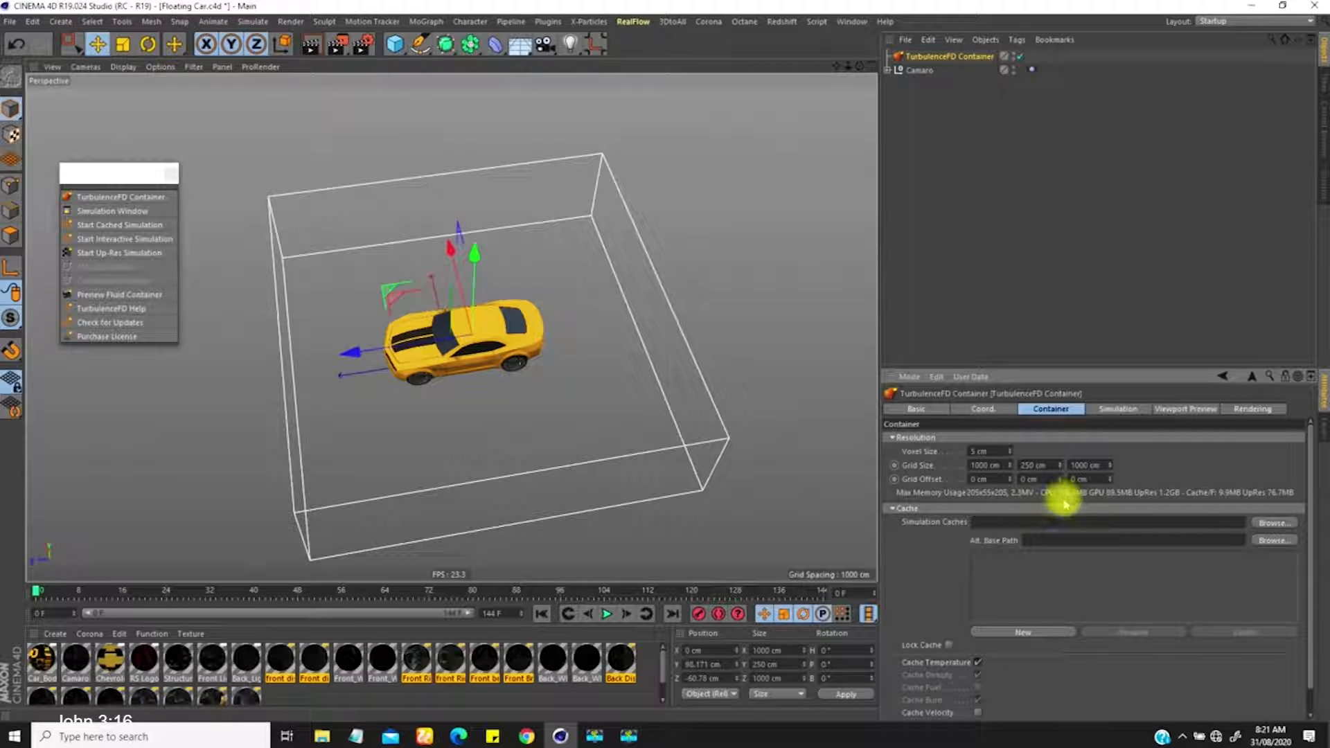
Try voxel sizes of 4 cm and 3 cm to compare memory usage, returning to 4 cm.
left_click(978, 450)
type("4")
key("Return")
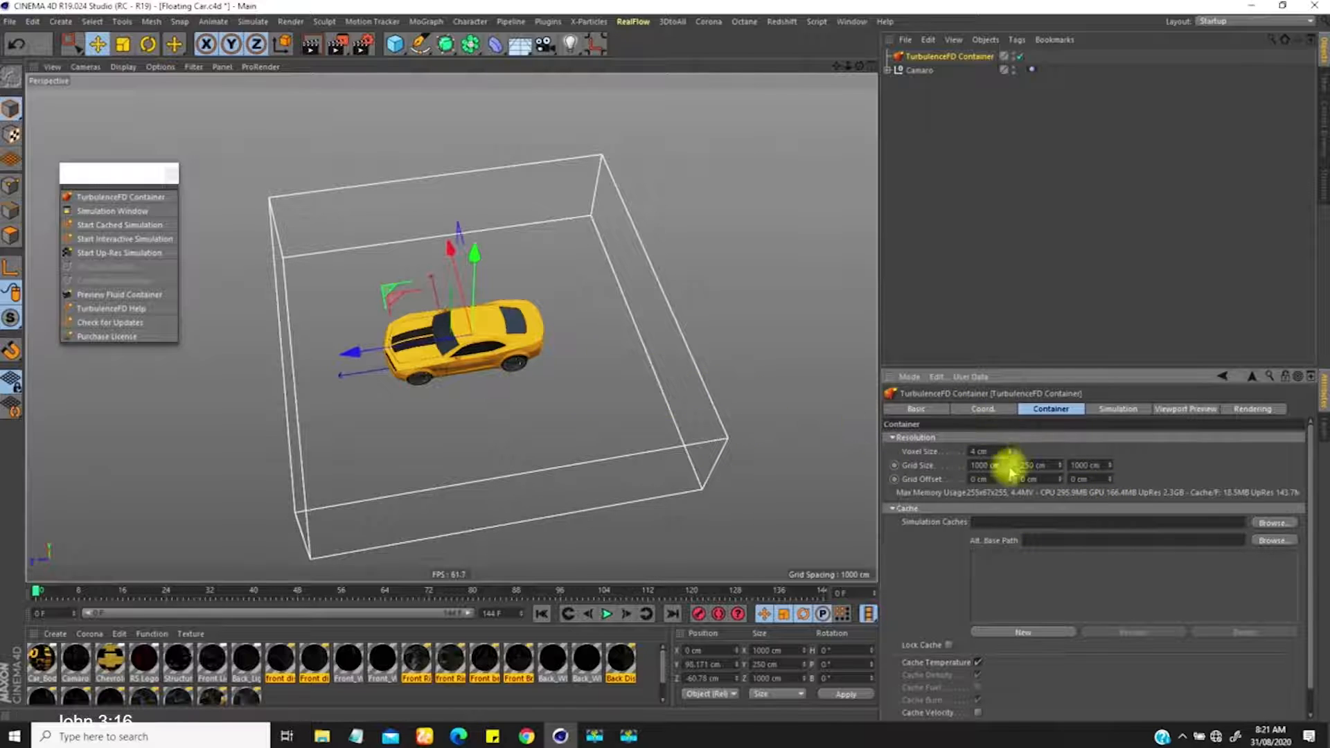
double_click(992, 451)
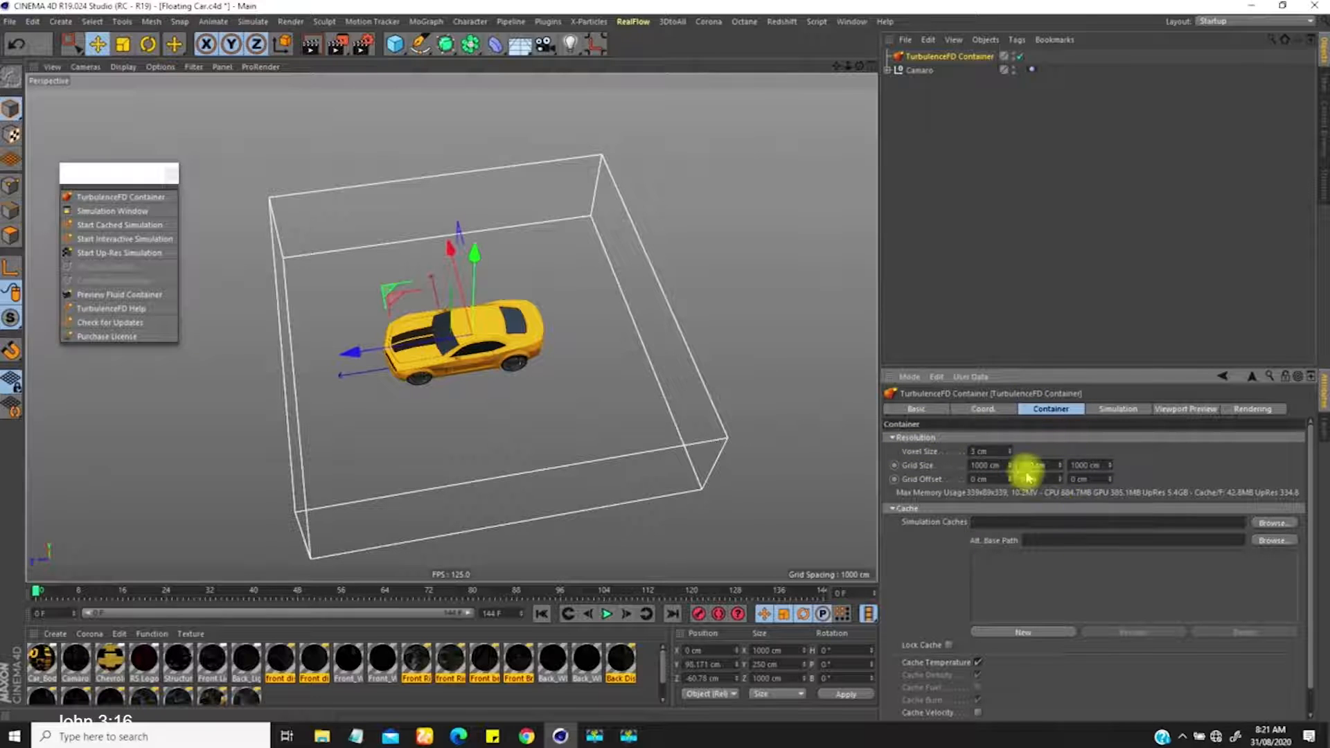
left_click_drag(980, 453, 910, 439)
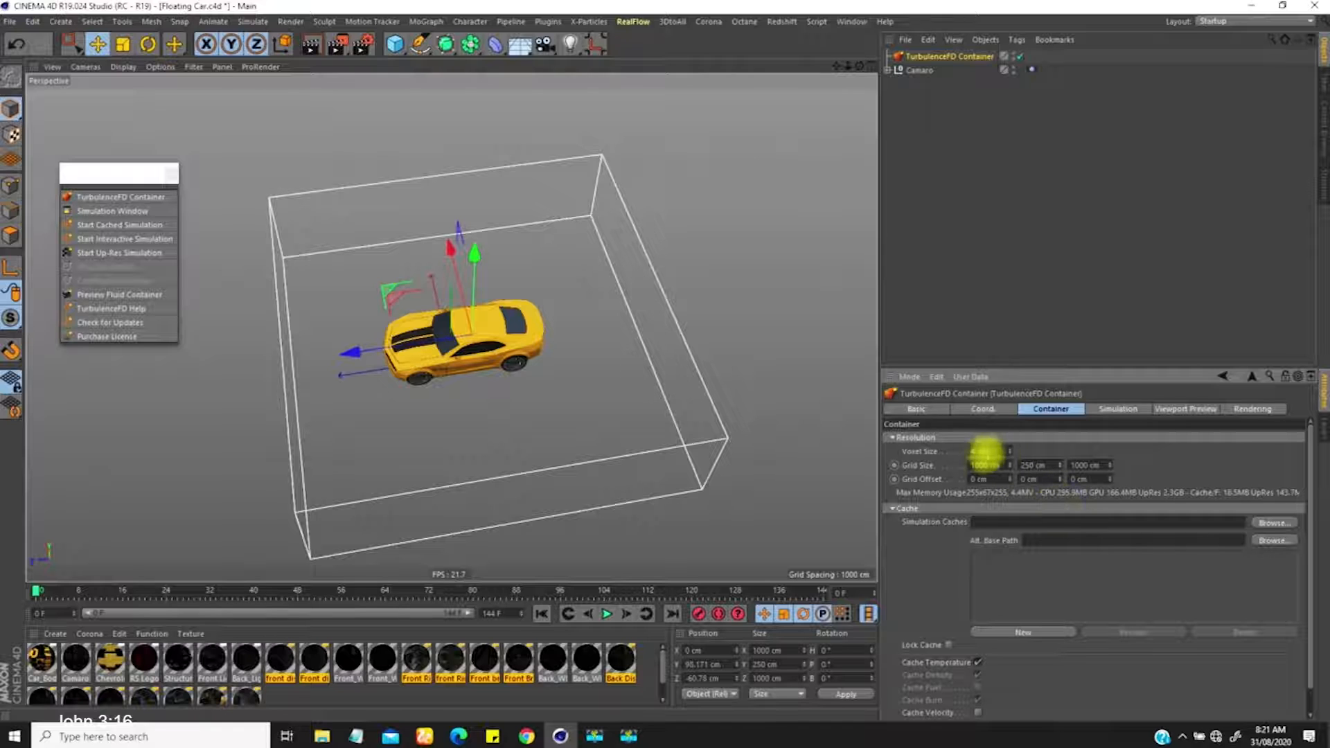
Restore the container's voxel size to 5 cm.
left_click_drag(986, 454, 913, 475)
type("5")
key("Return")
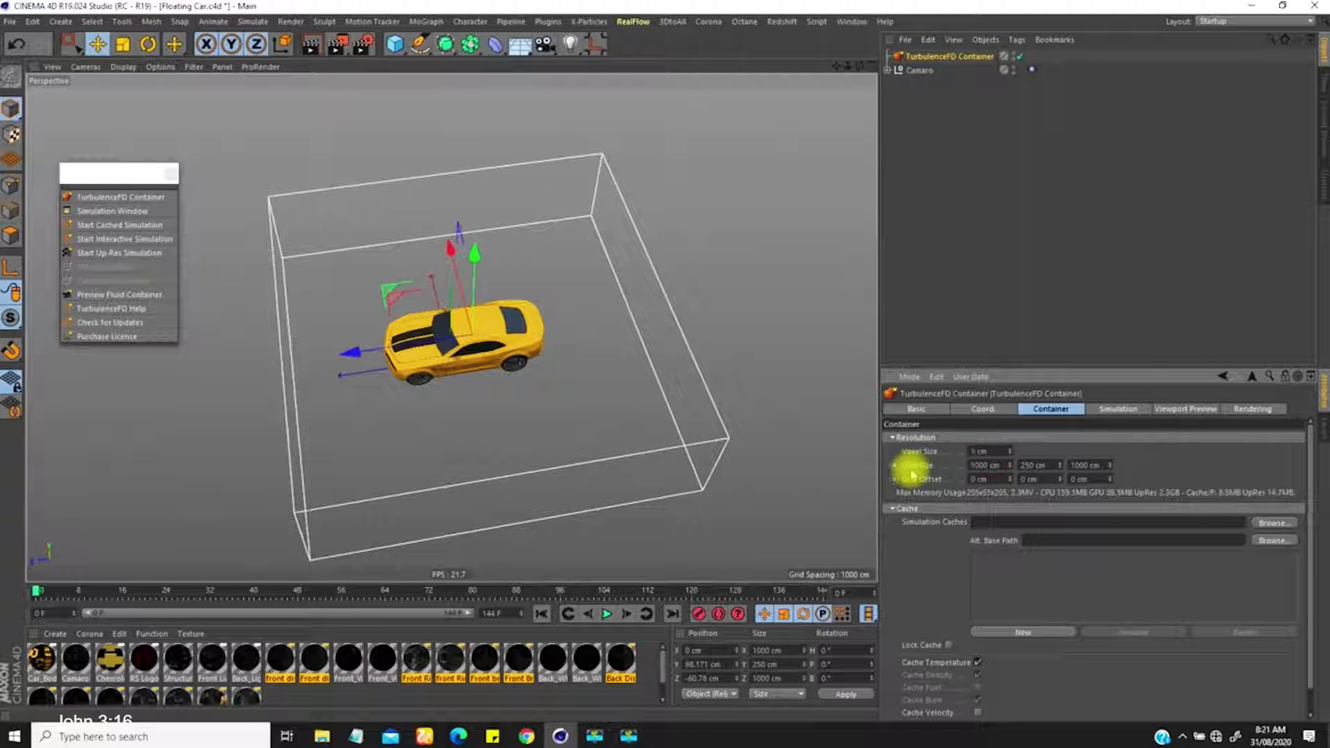
Add a ground plane under the car and size it to about 1013 by 1051 cm to match the container's footprint.
left_click_drag(528, 365, 490, 360, "alt")
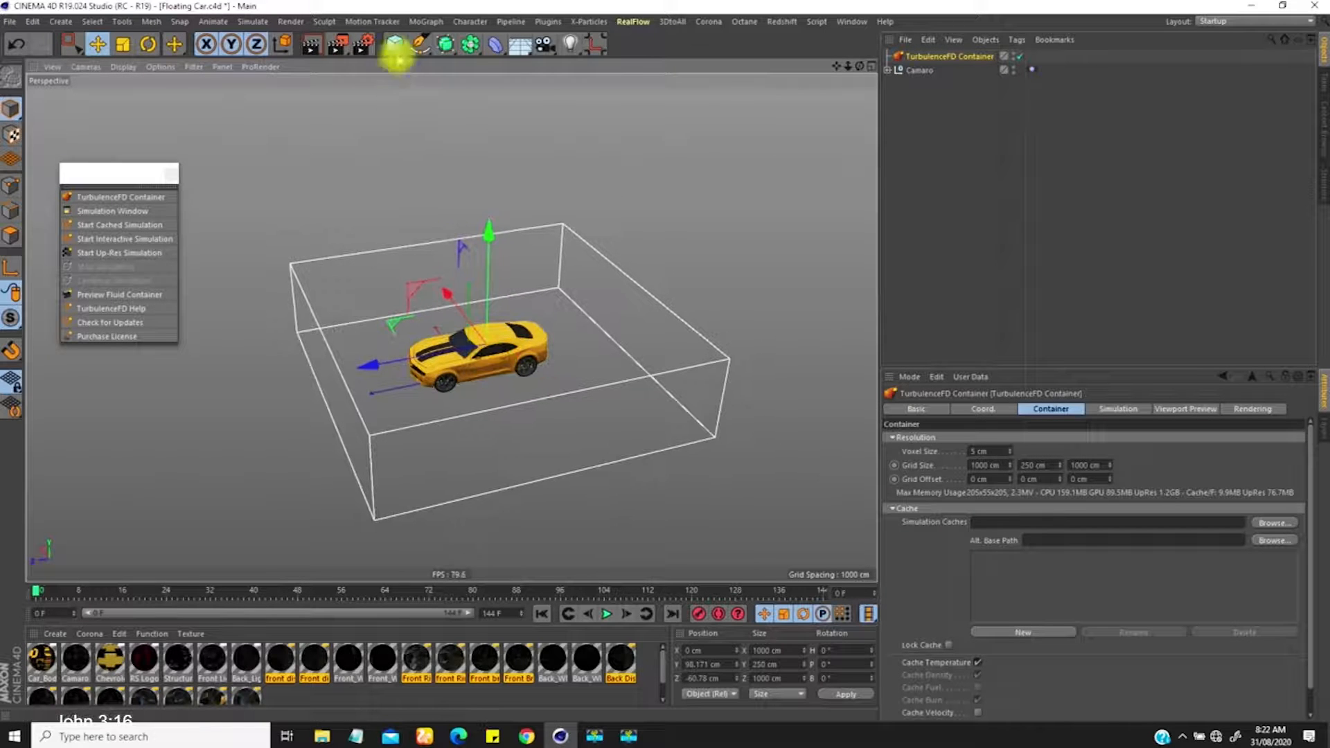
left_click(395, 45)
left_click(523, 89)
left_click_drag(523, 421, 383, 335, "alt")
left_click_drag(497, 463, 504, 262, "alt")
left_click_drag(504, 153, 504, 141)
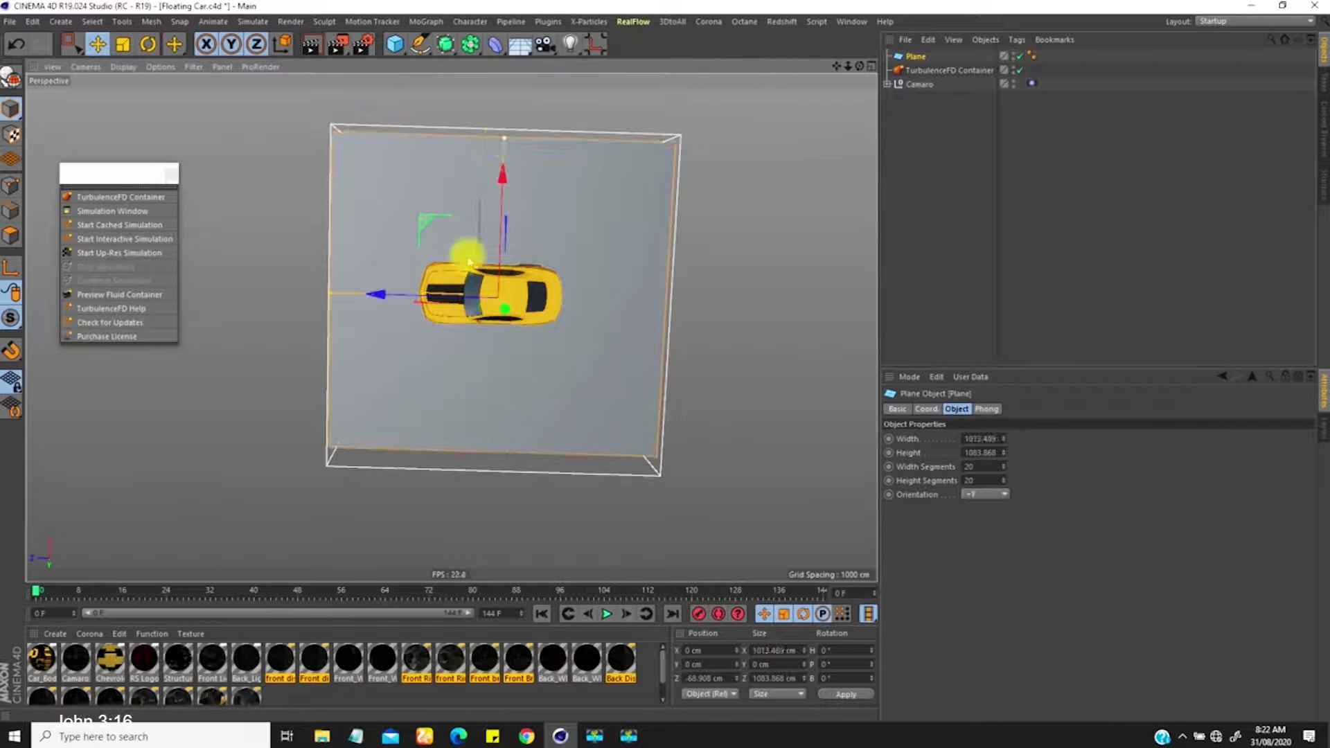
mouse_move(485, 395)
left_mouse_down("alt")
mouse_move(555, 208)
mouse_move(425, 201)
mouse_move(454, 378)
mouse_move(485, 416)
mouse_move(456, 357)
mouse_move(457, 374)
mouse_move(487, 318)
mouse_move(457, 340)
mouse_move(462, 388)
left_mouse_up("alt")
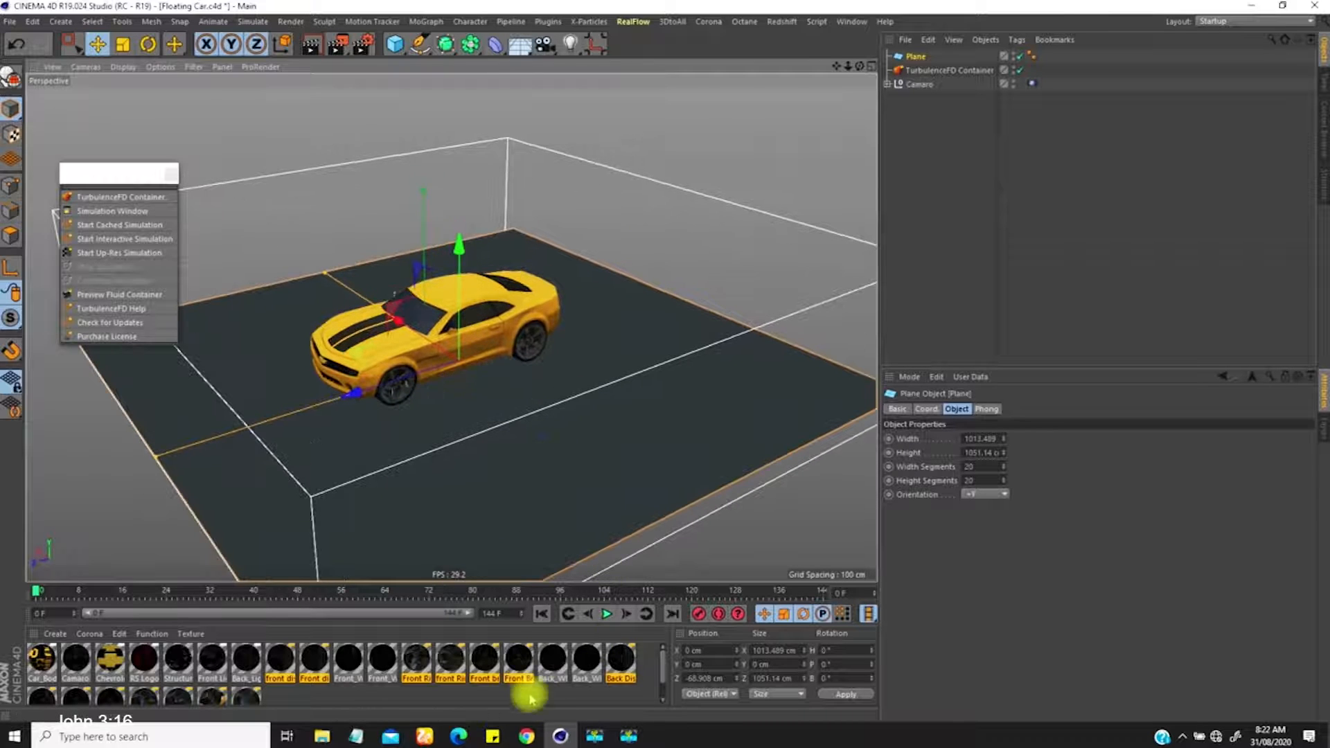
Switch to Chrome and play the YouTube rocket engine car reference, comparing the flames under its wheels with the Camaro in Cinema 4D.
left_click(534, 736)
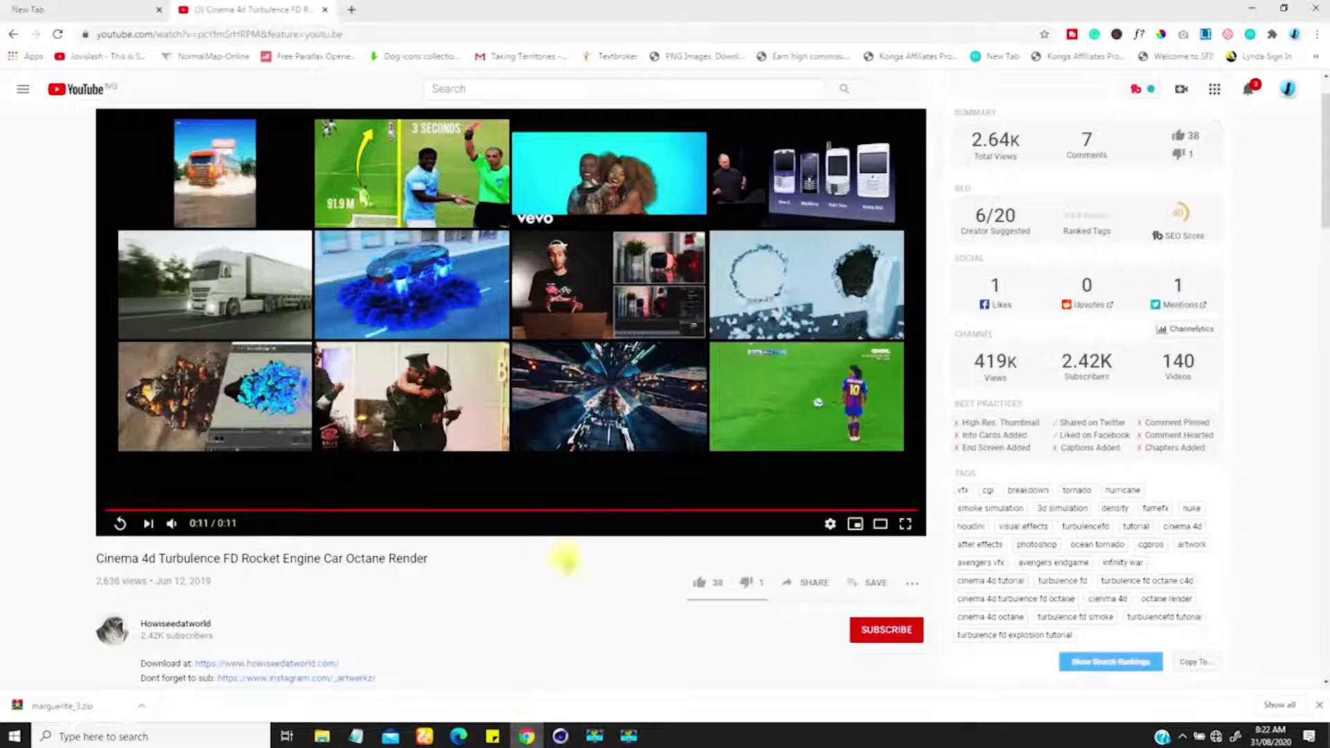
left_click(120, 523)
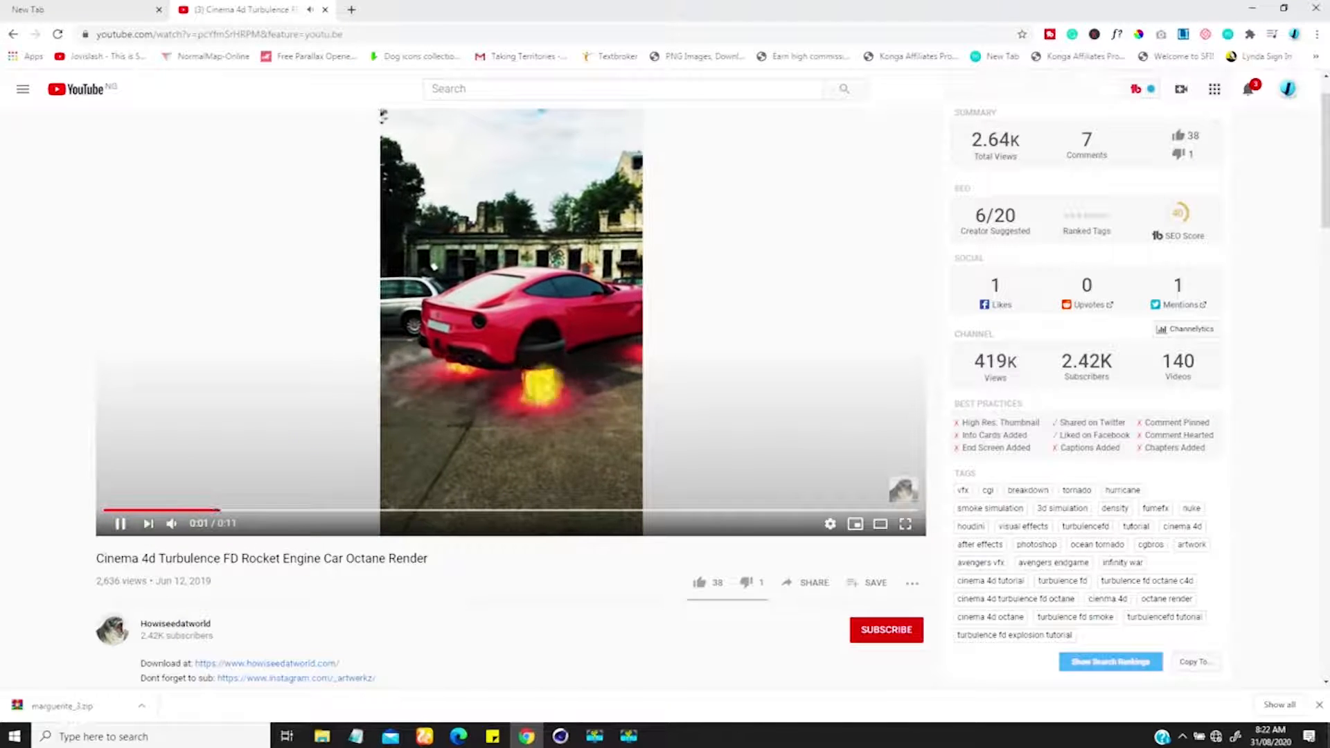
left_click(120, 523)
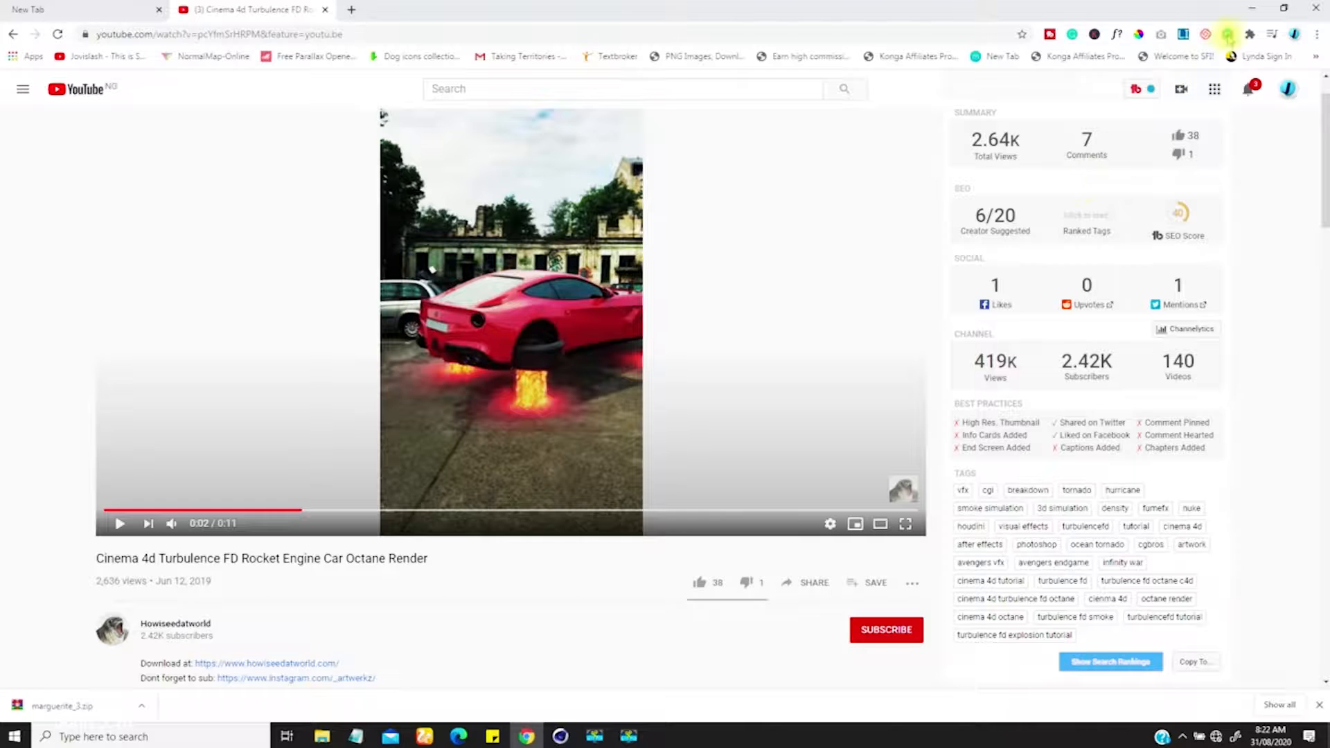
left_click(1252, 11)
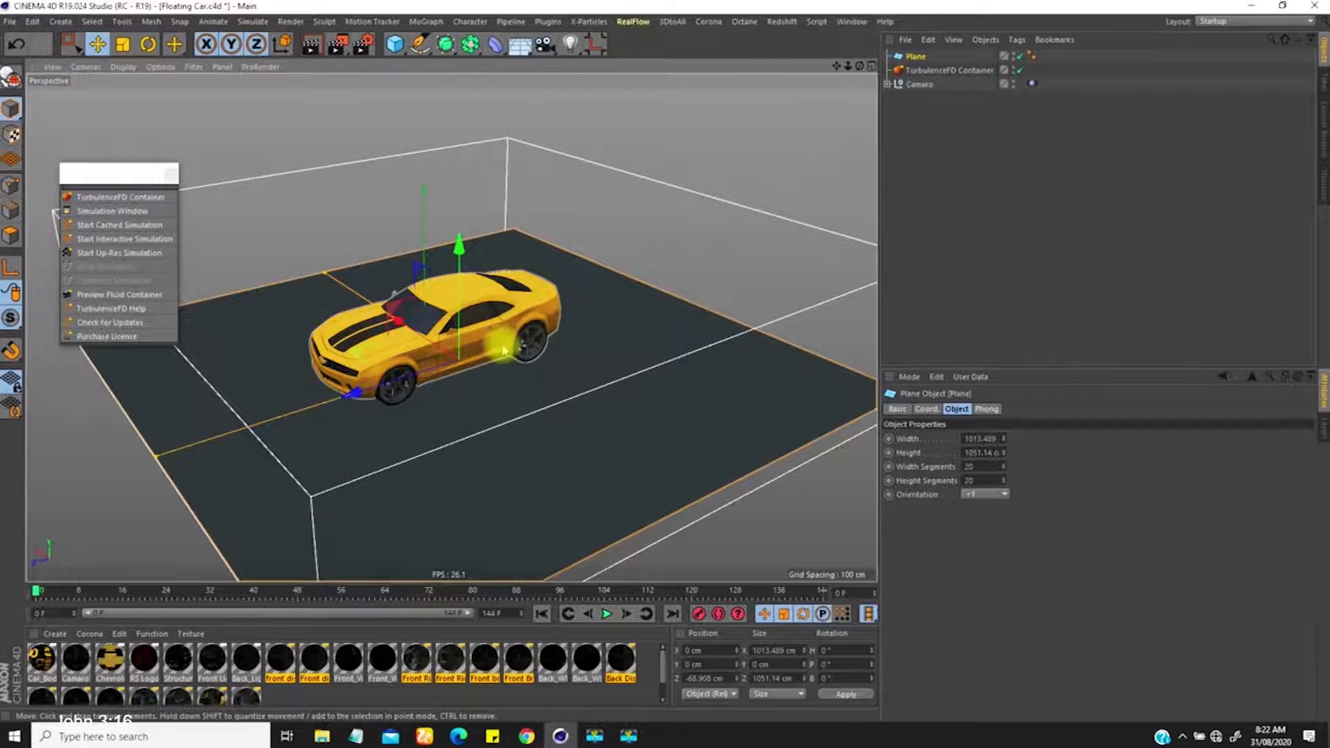
left_click_drag(390, 396, 741, 178, "alt")
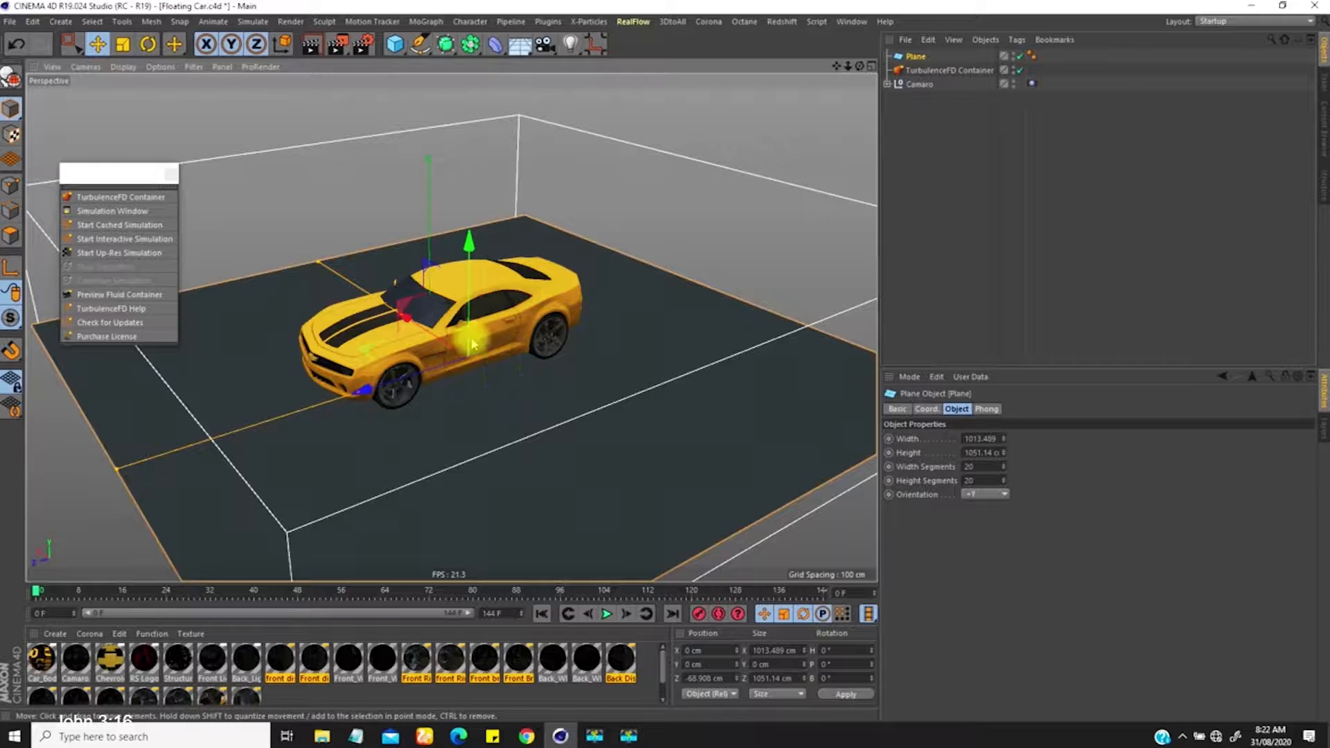
scroll(416, 374, "up", 5)
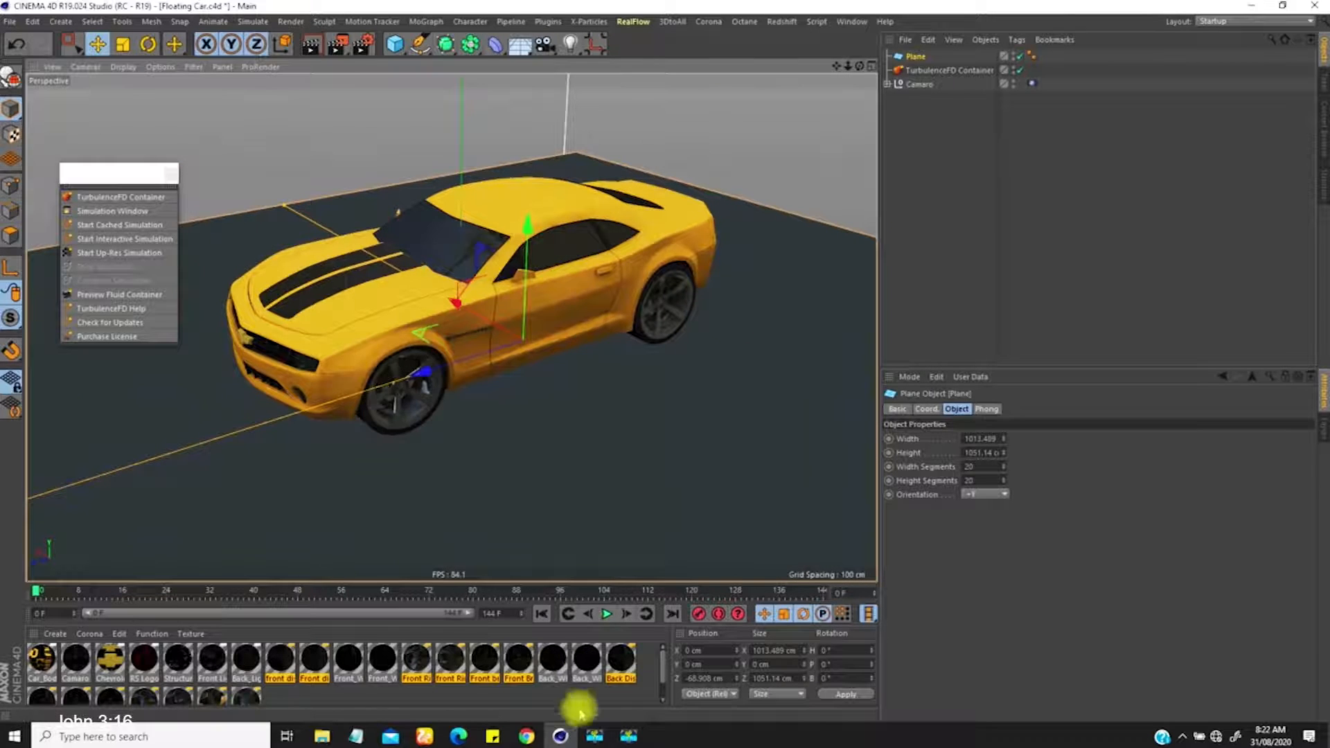
left_click(528, 735)
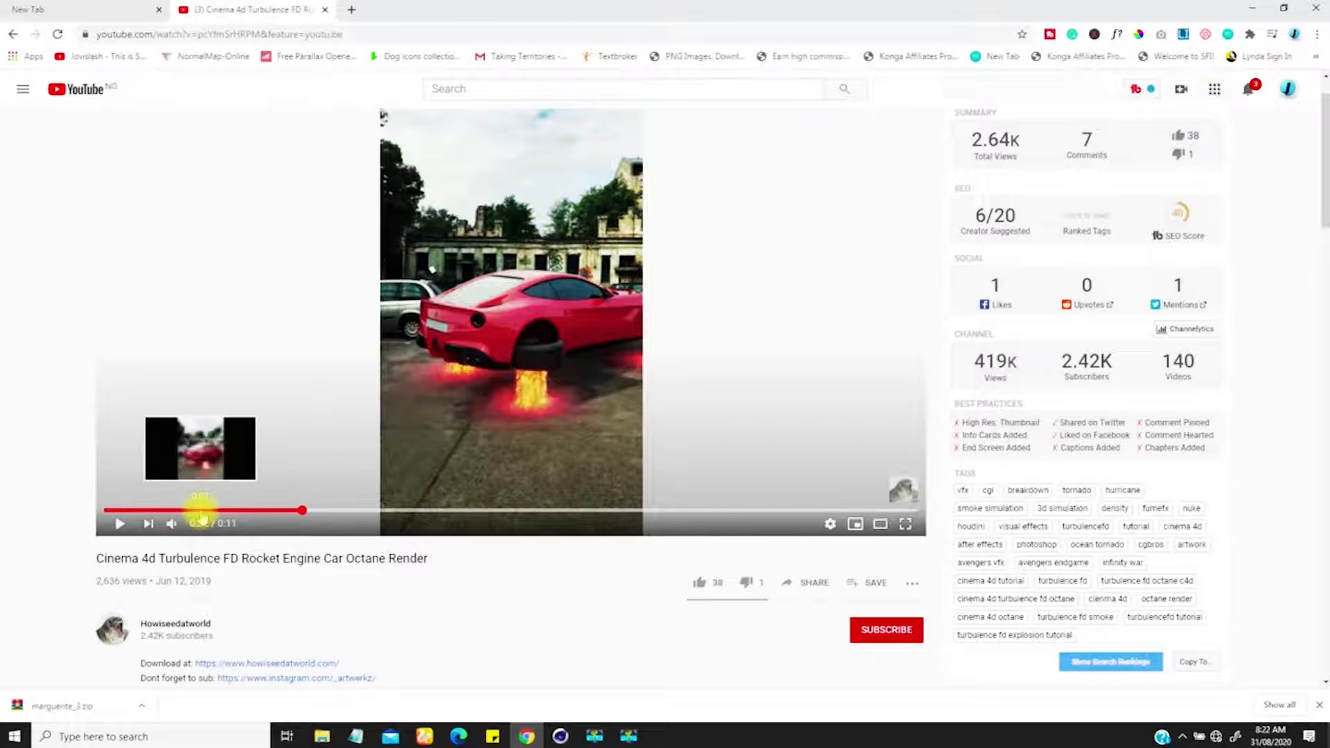
left_click(120, 524)
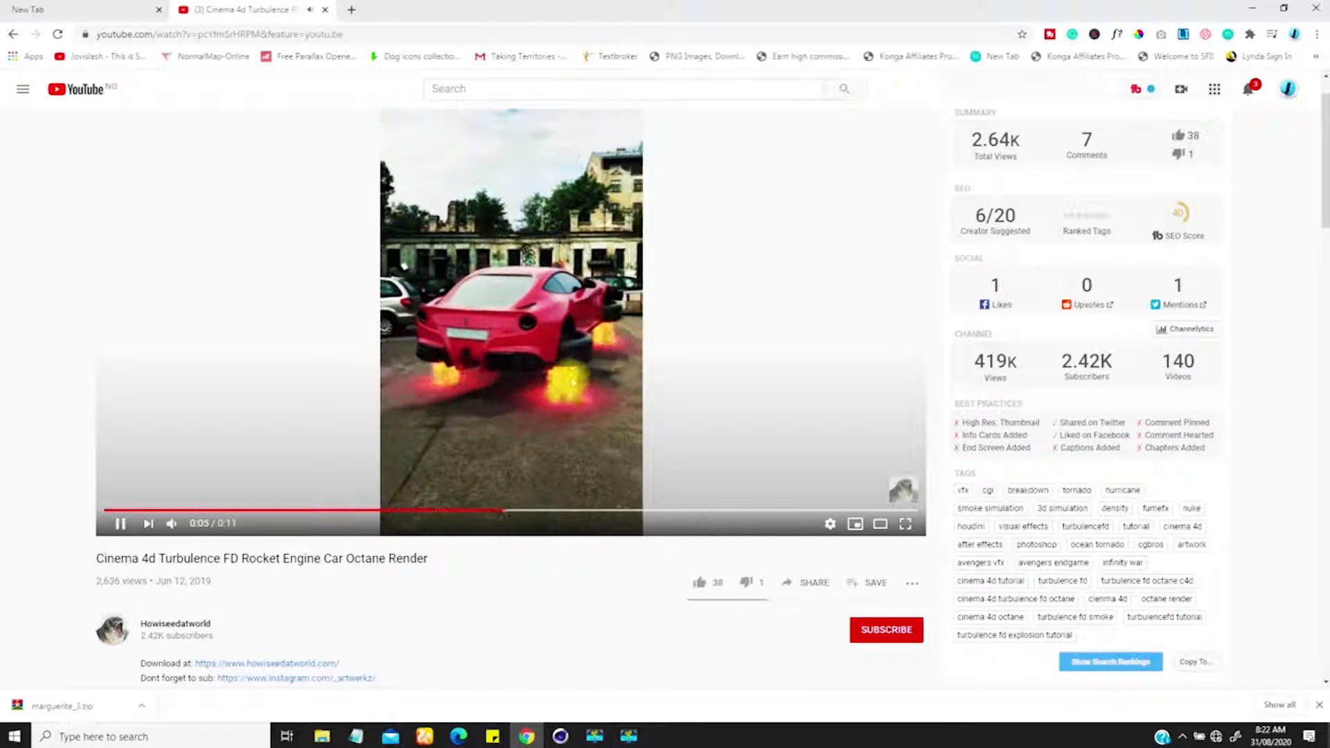
left_click(119, 524)
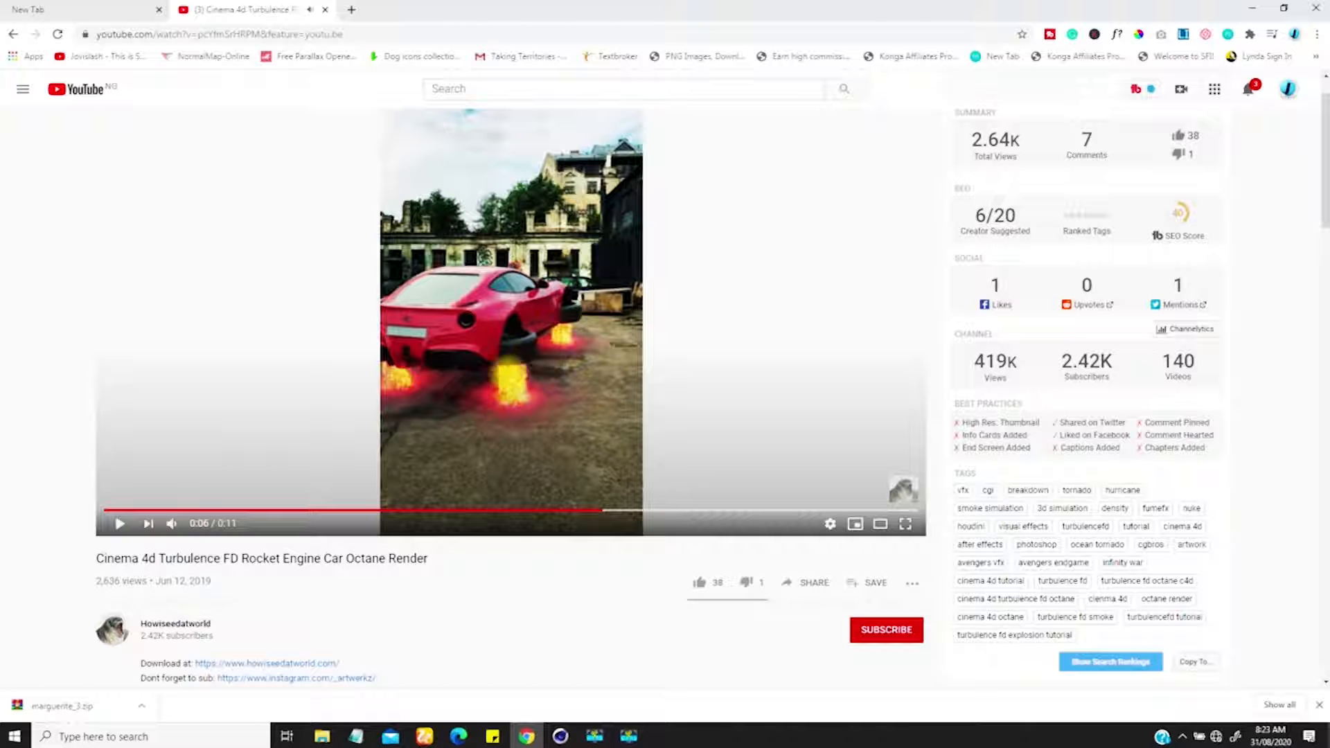
left_click(1252, 8)
scroll(395, 419, "down", 5)
scroll(443, 374, "up", 3)
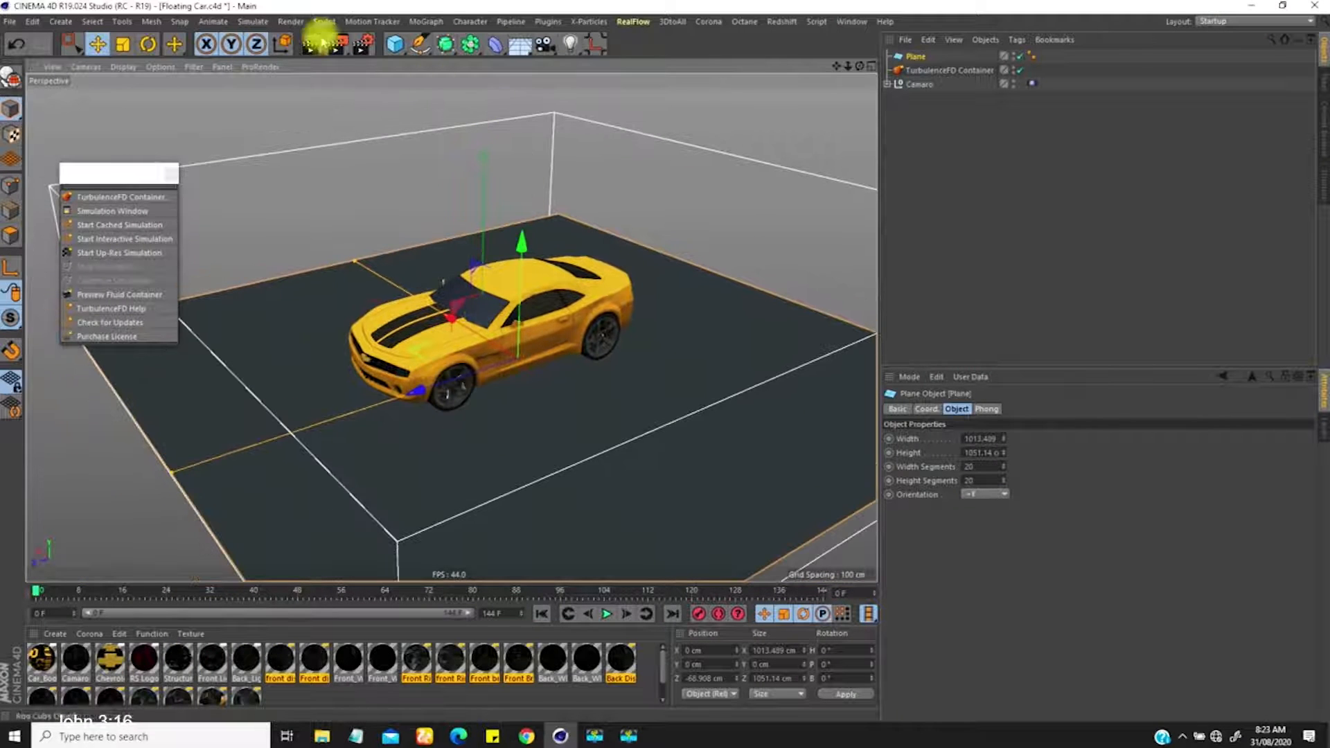
Hide the plane and the TurbulenceFD container in the viewport and clear the selection.
left_click(253, 21)
left_click(954, 130)
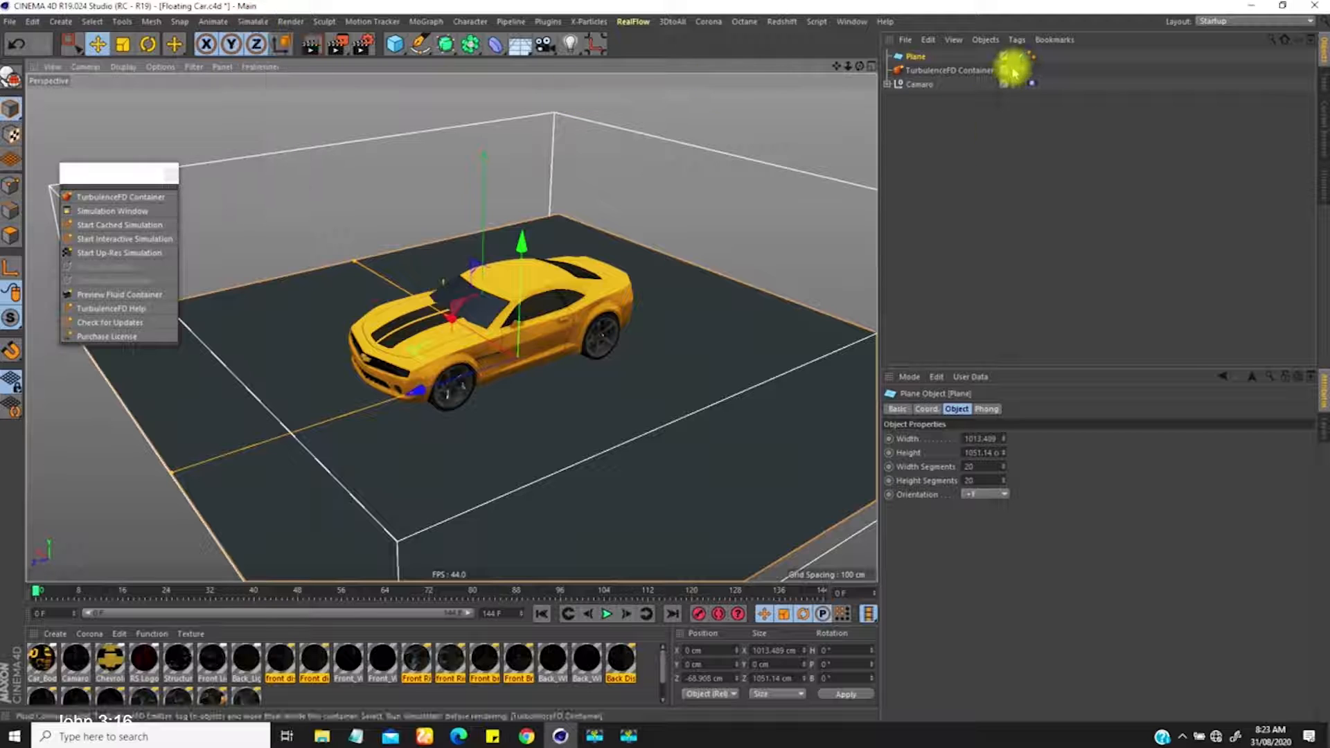
left_click(1014, 54)
left_click(948, 196)
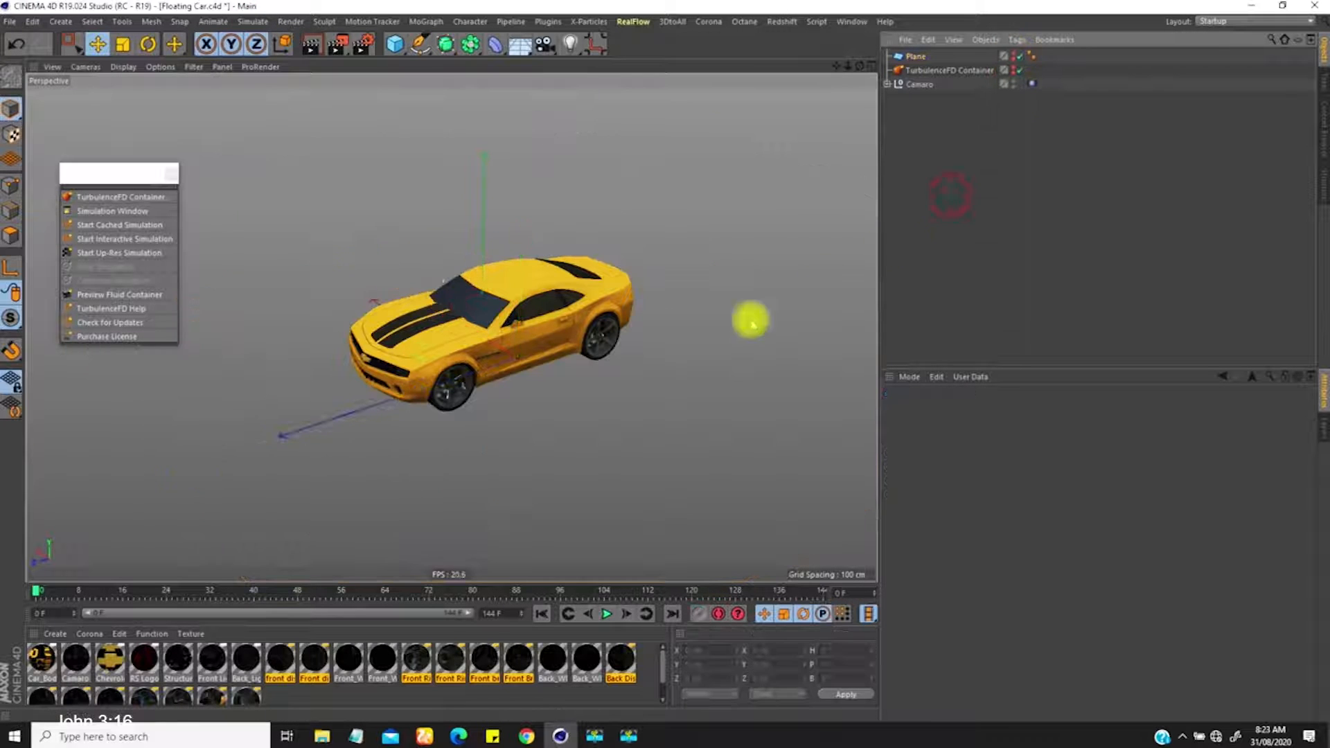
Add a standard particle Emitter to the scene at the car's position.
left_click(258, 21)
left_click(291, 22)
mouse_move(258, 19)
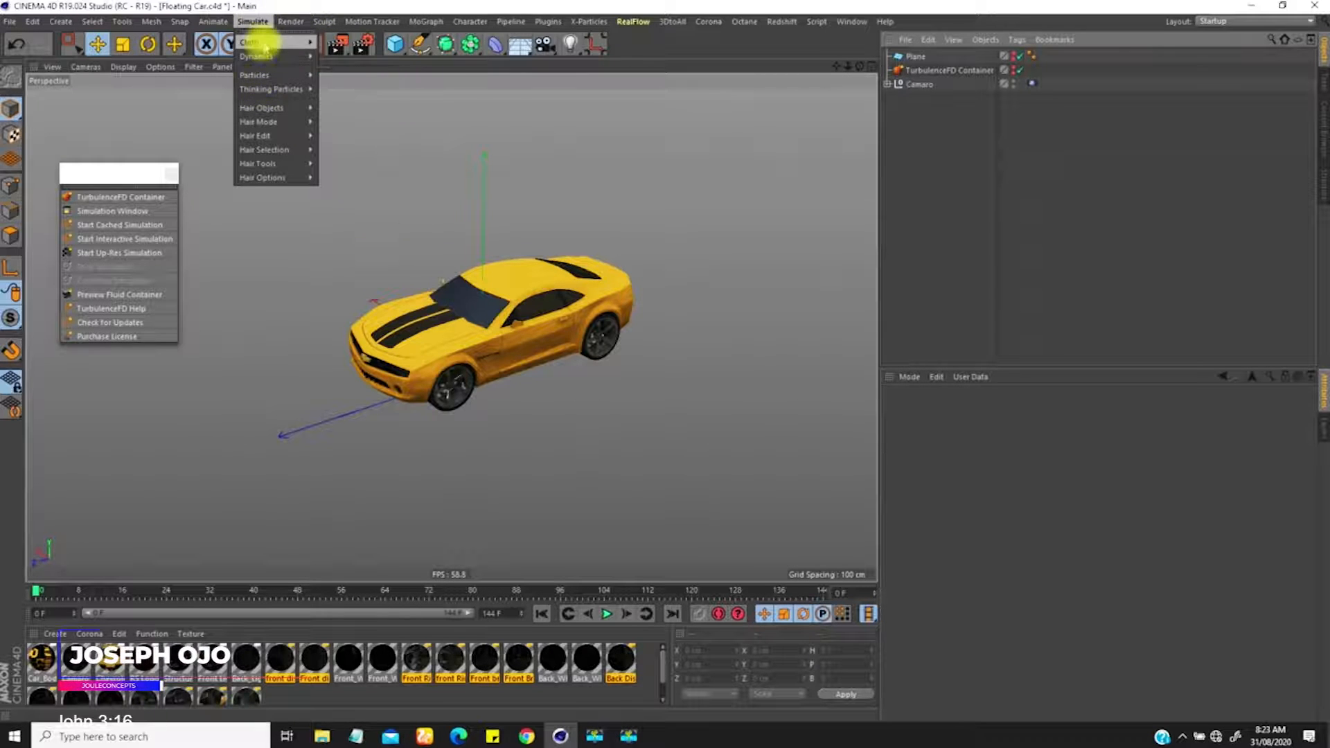
mouse_move(275, 75)
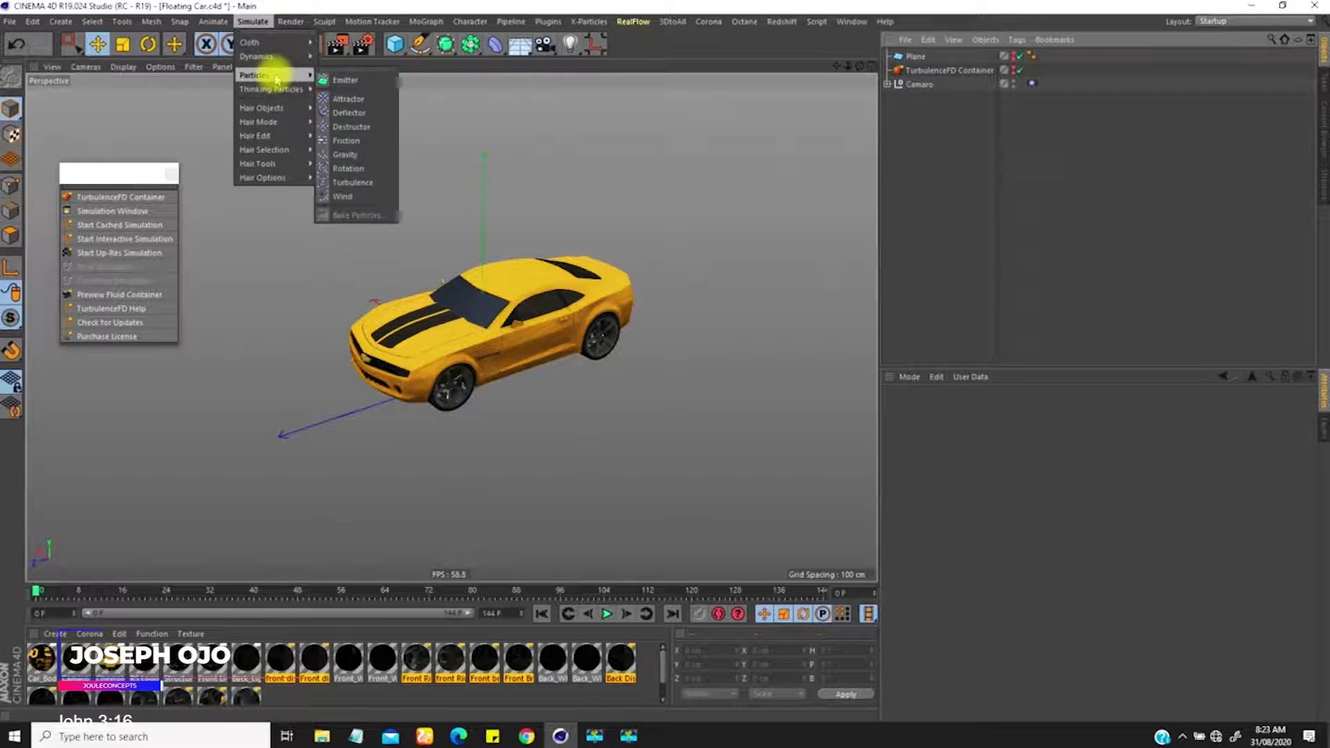
left_click(352, 83)
right_click_drag(513, 312, 551, 269, "alt")
left_click_drag(490, 341, 712, 222, "alt")
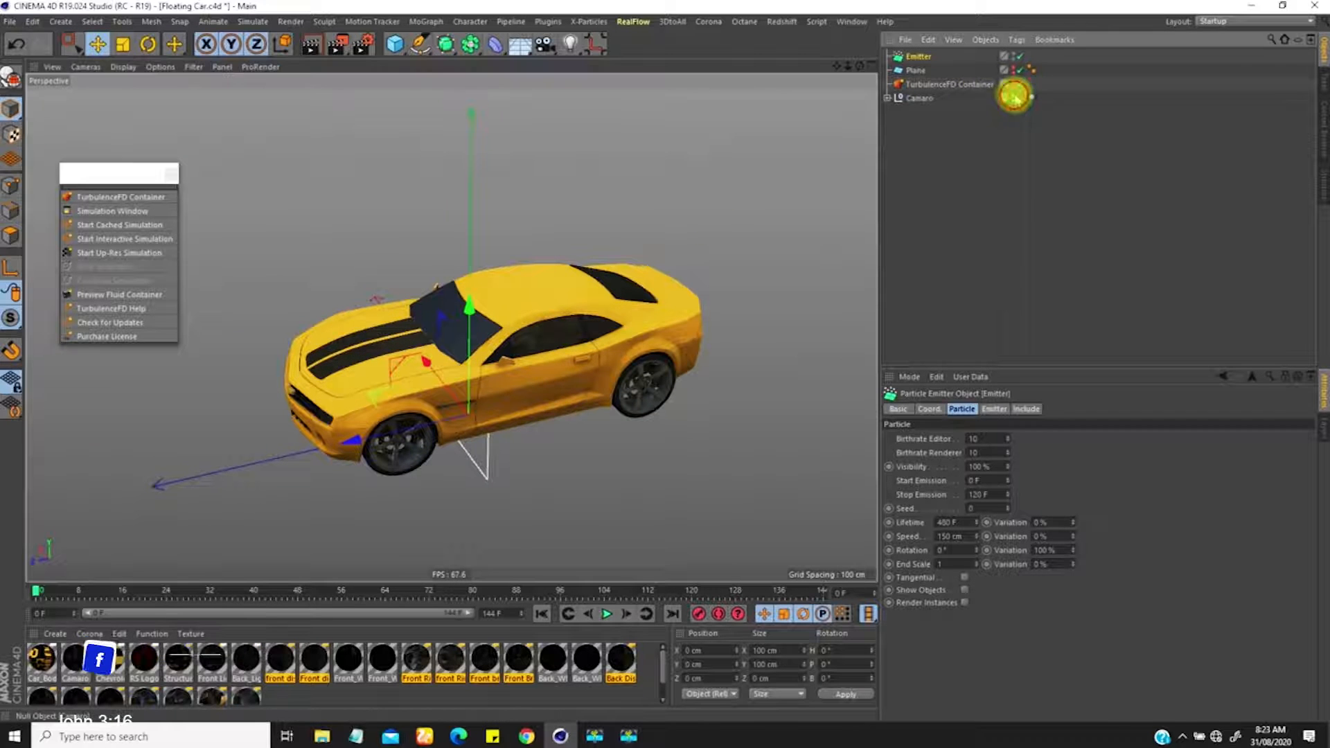
Hide the Camaro in the viewport and play the animation to preview the emitter's particles, returning to frame 0.
left_click(1012, 97)
mouse_move(498, 408)
left_mouse_down("alt")
mouse_move(475, 362)
mouse_move(495, 386)
left_mouse_up("alt")
left_click(605, 614)
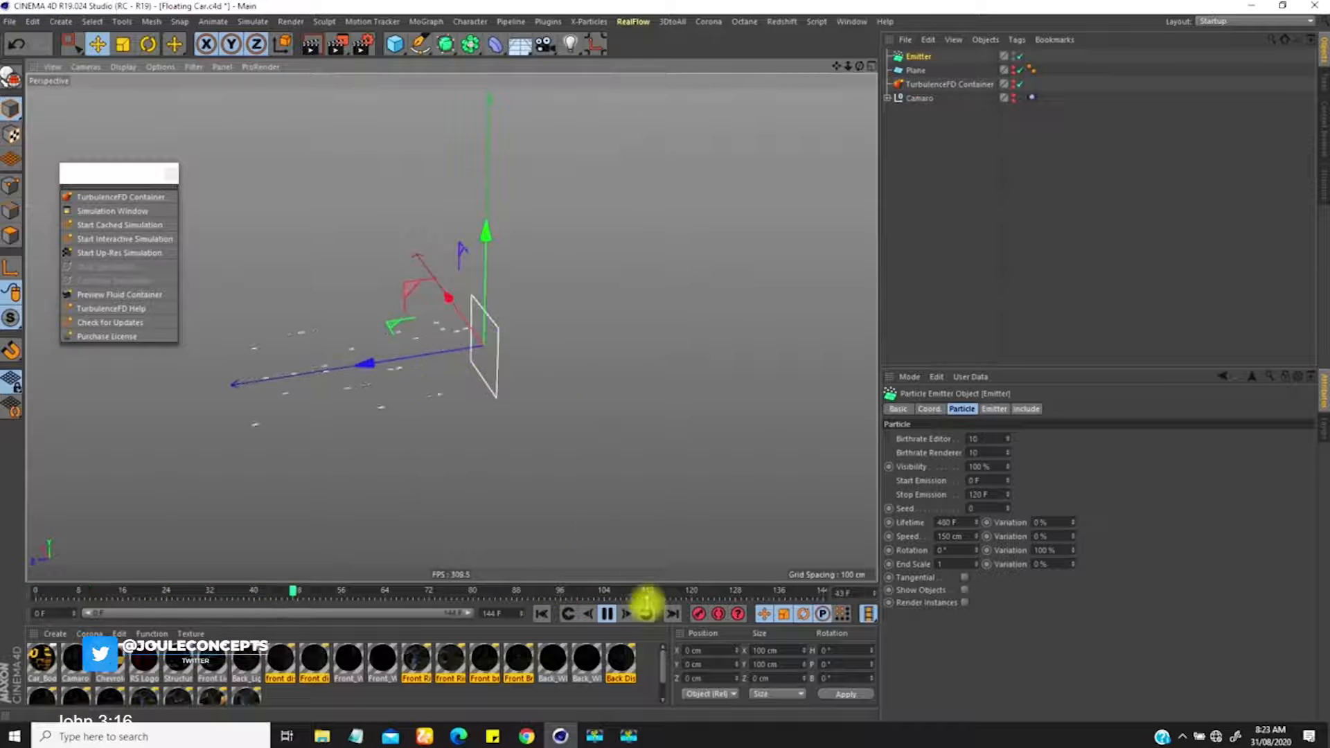
left_click(607, 613)
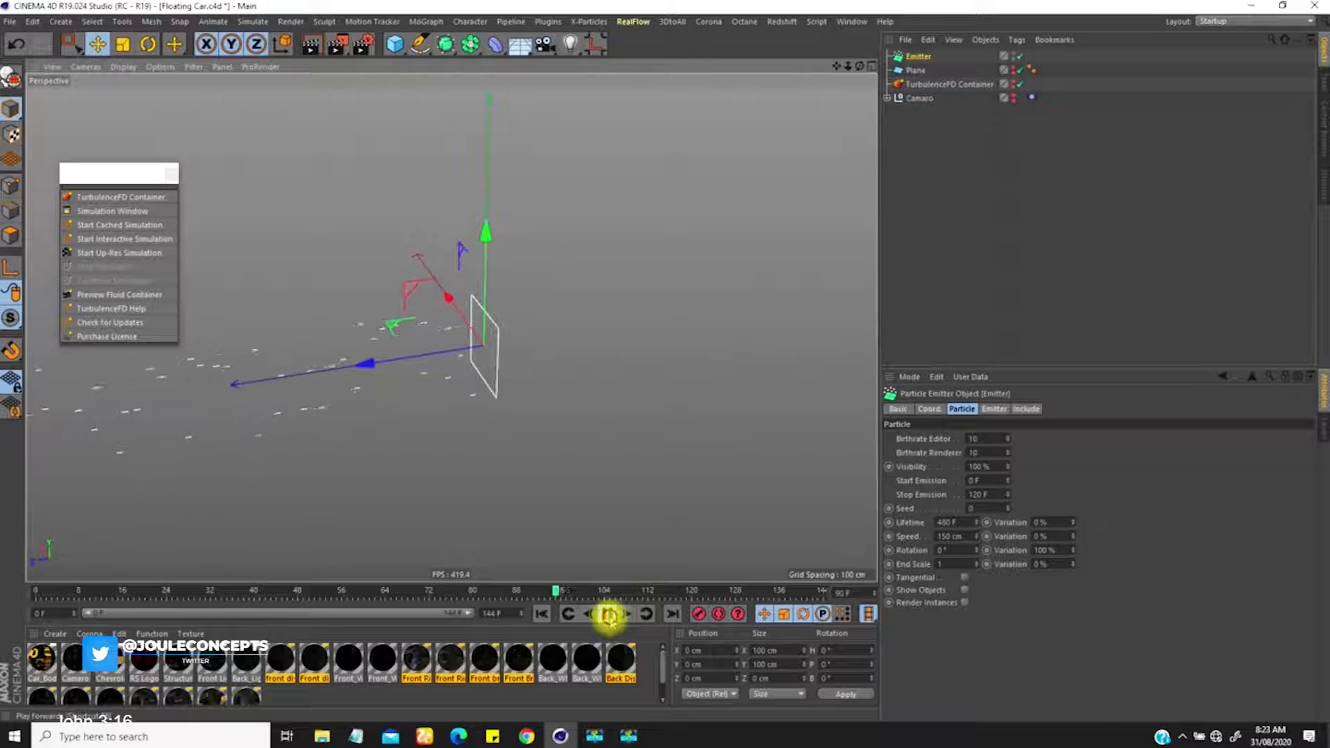
left_click_drag(443, 305, 496, 290, "alt")
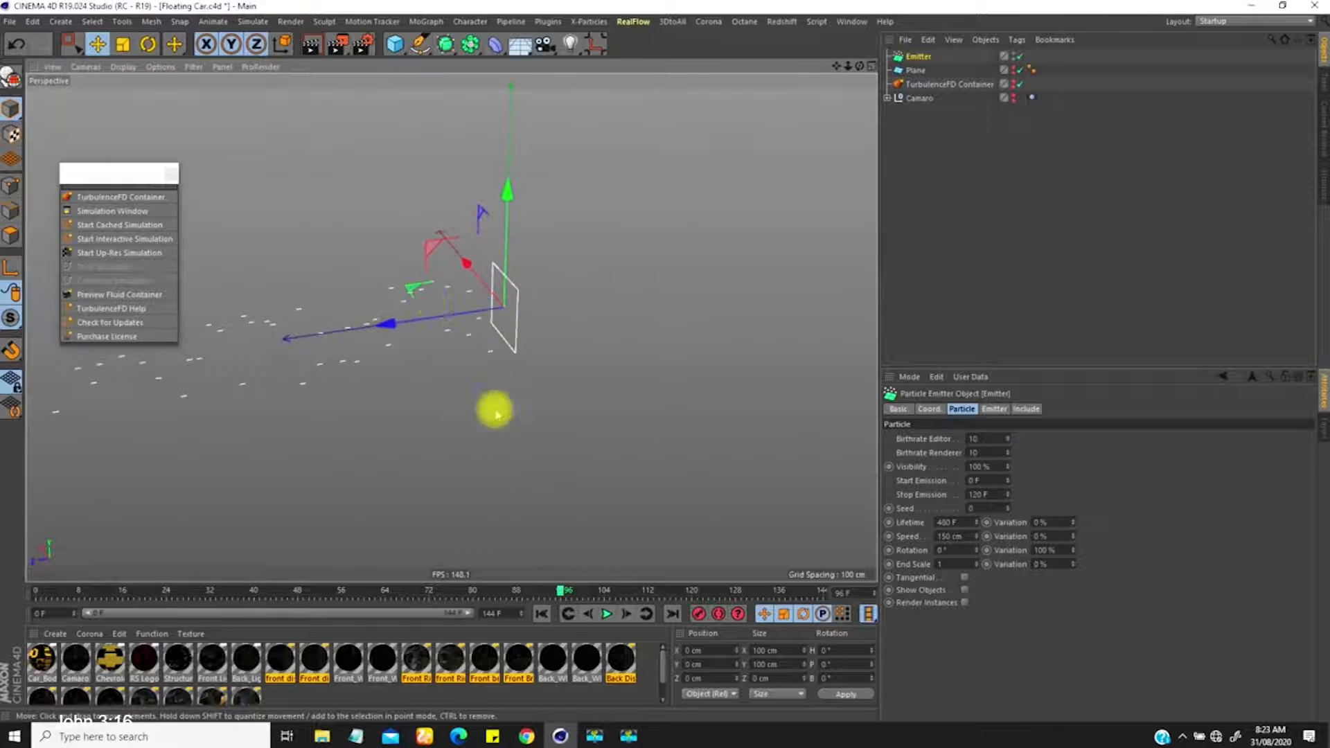
left_click(542, 614)
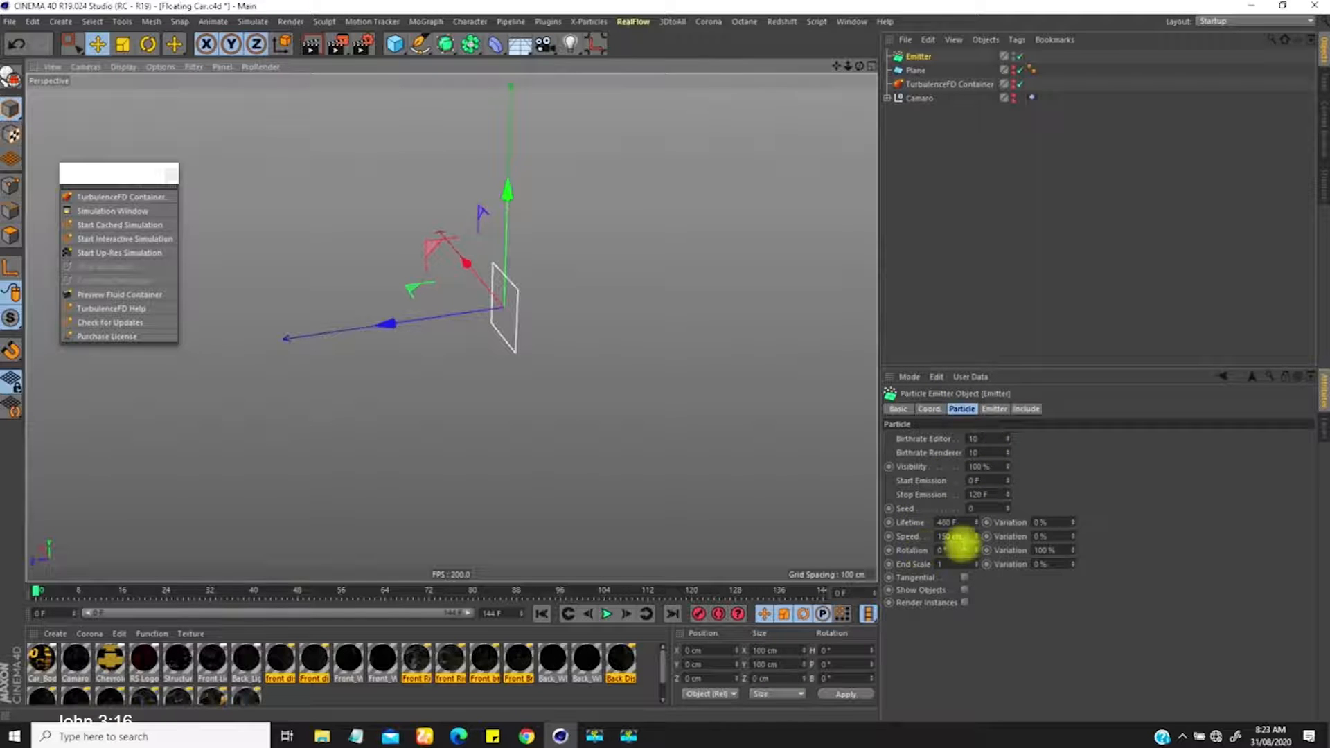
Set the emitter's particle speed to 800 cm with 10% variation after trying 500 cm, and preview the emission.
double_click(954, 537)
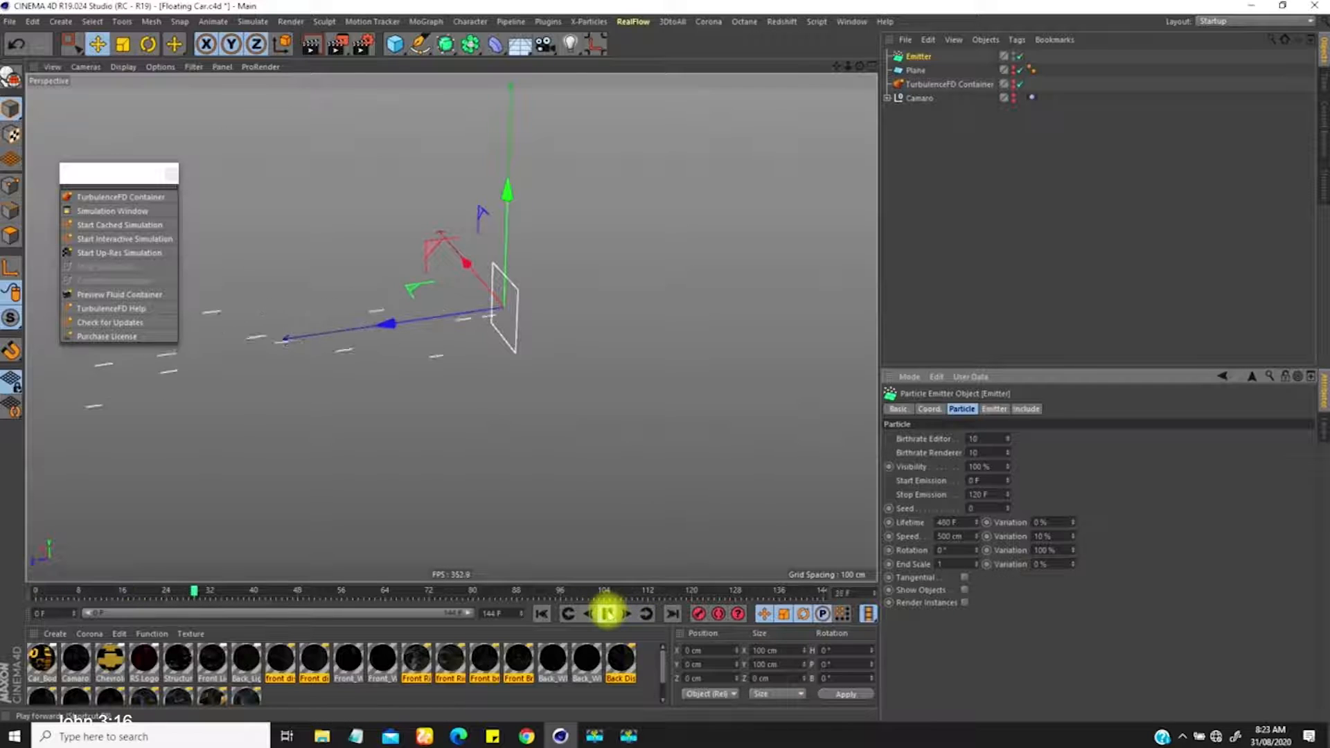
left_click(542, 614)
left_click(961, 536)
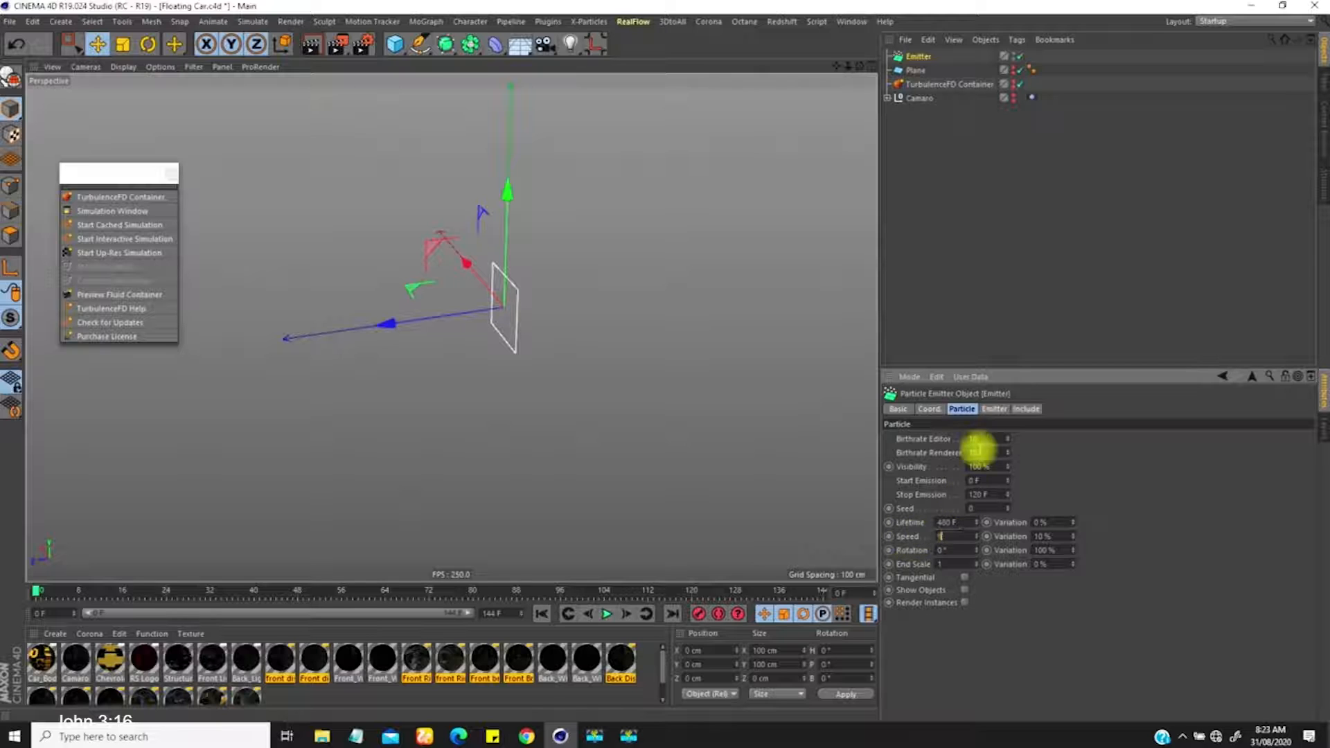
left_click(607, 614)
left_click(542, 614)
right_click_drag(466, 317, 485, 283, "alt")
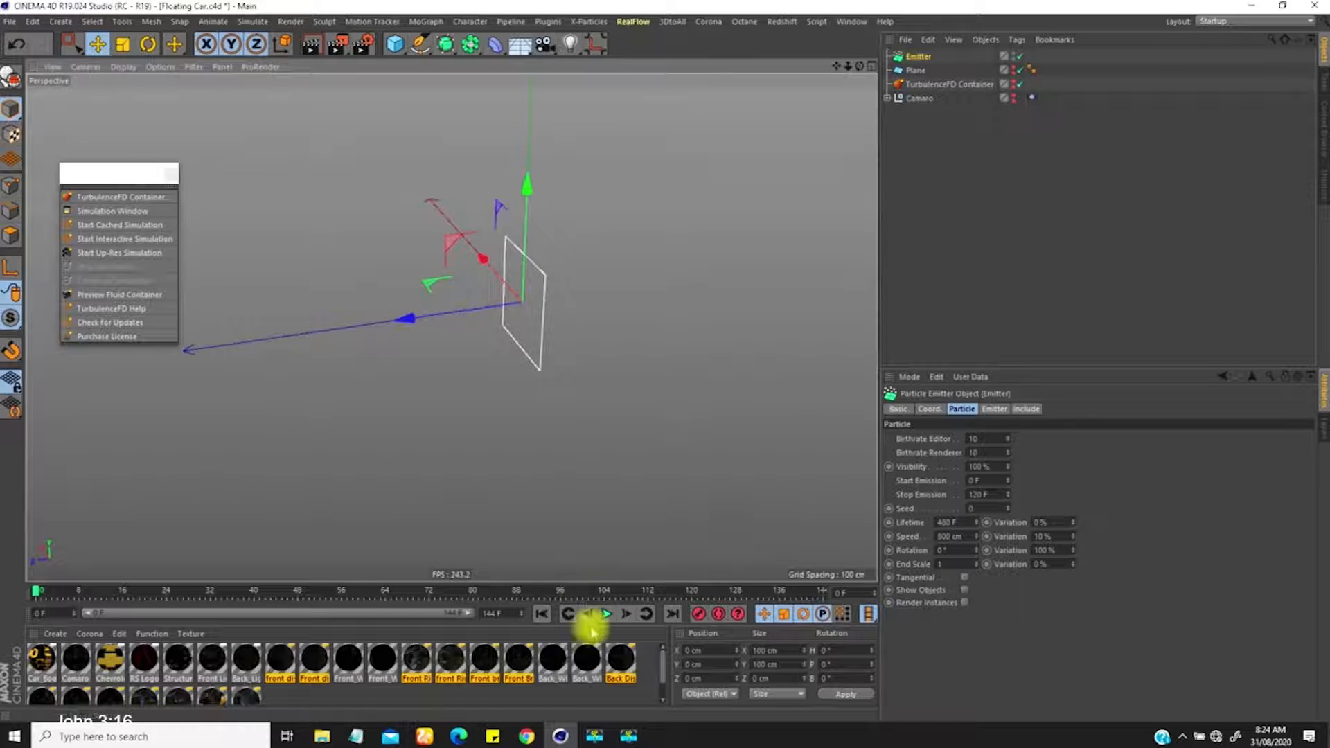
right_click_drag(406, 345, 268, 515, "alt")
middle_click_drag(323, 428, 411, 420, "alt")
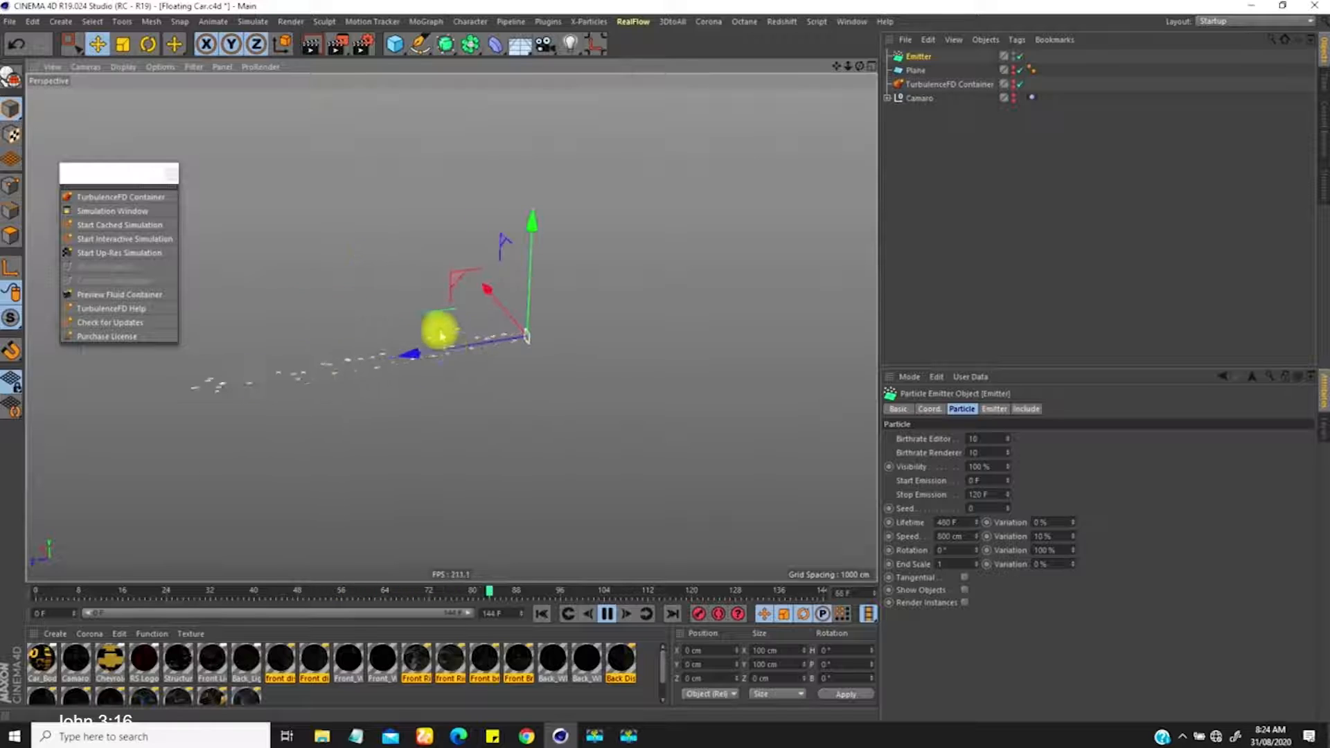
right_click_drag(475, 353, 530, 277, "alt")
middle_click_drag(529, 277, 406, 350, "alt")
right_click_drag(402, 371, 452, 342, "alt")
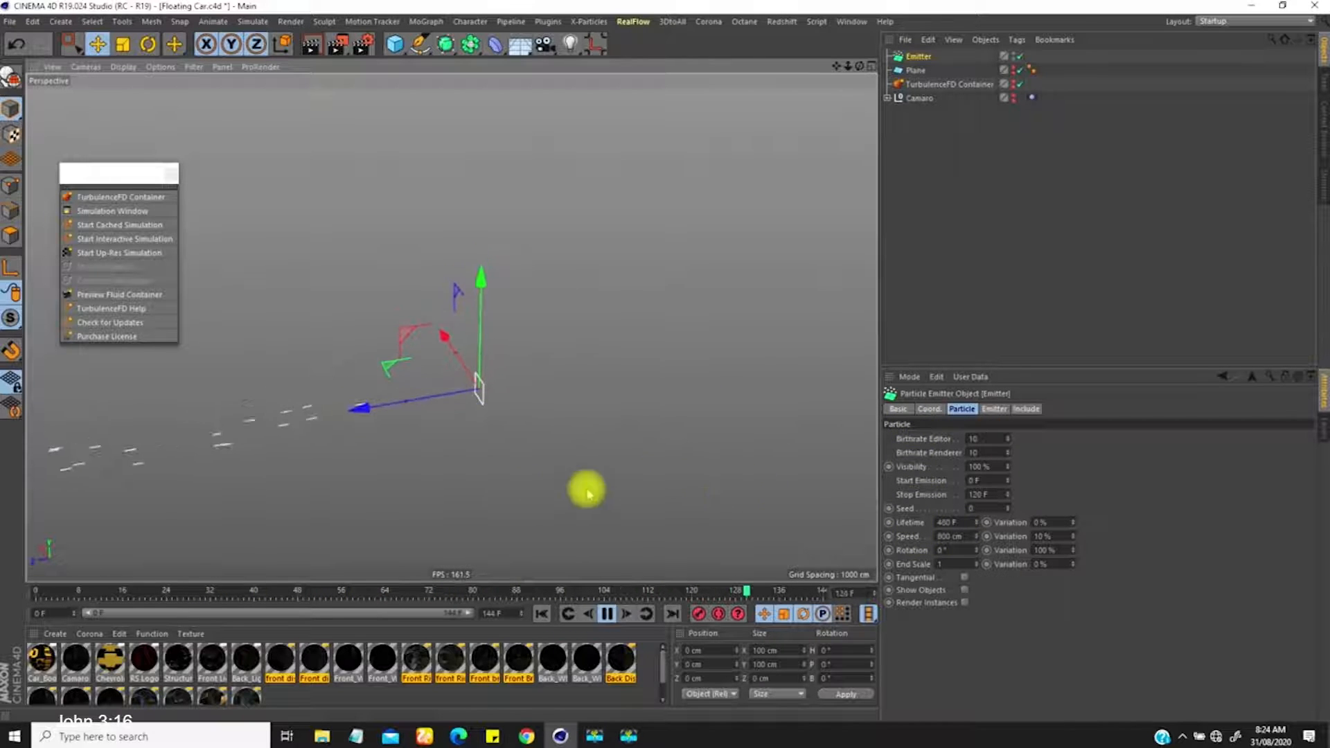
Try a particle lifetime of 1000 F and restore it to 480 F.
left_click(949, 521)
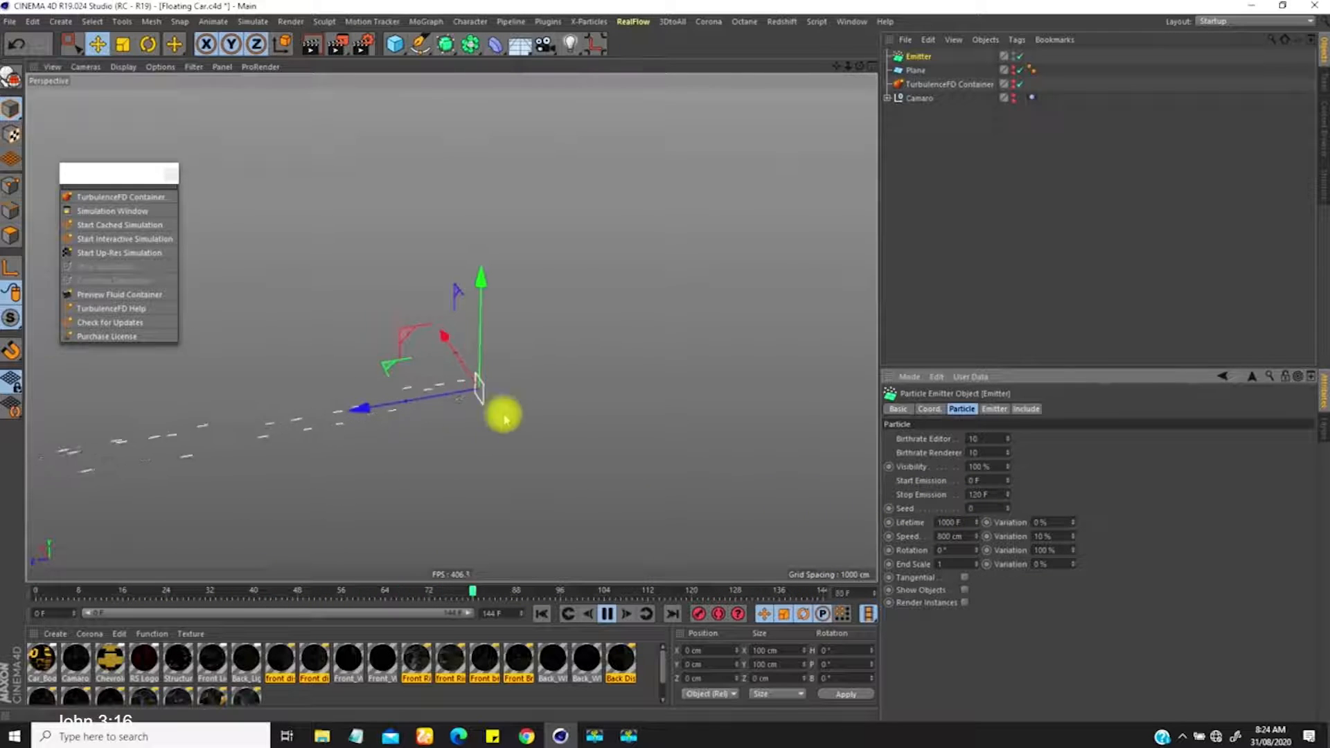
left_click(958, 523)
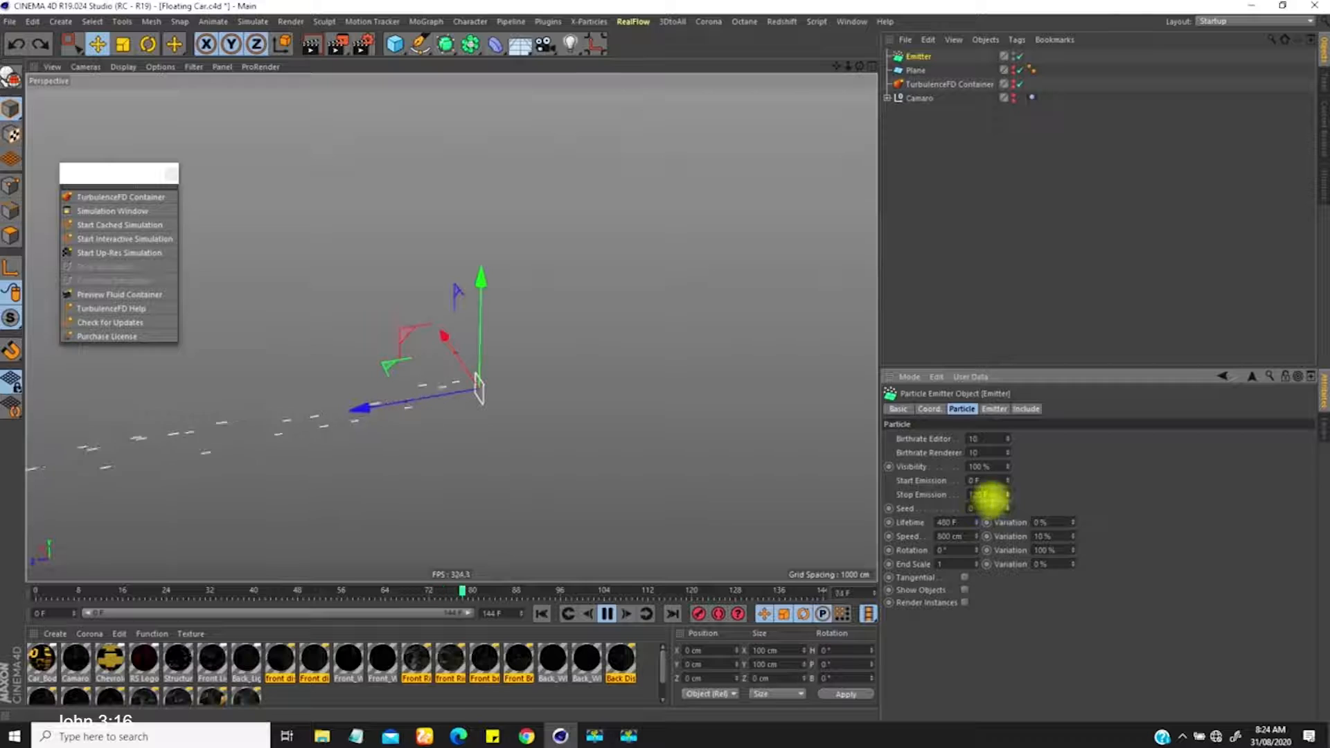
Set the emitter's stop emission to 1000 F and both editor and renderer birthrates to 1000, and preview the particle stream.
left_click(984, 494)
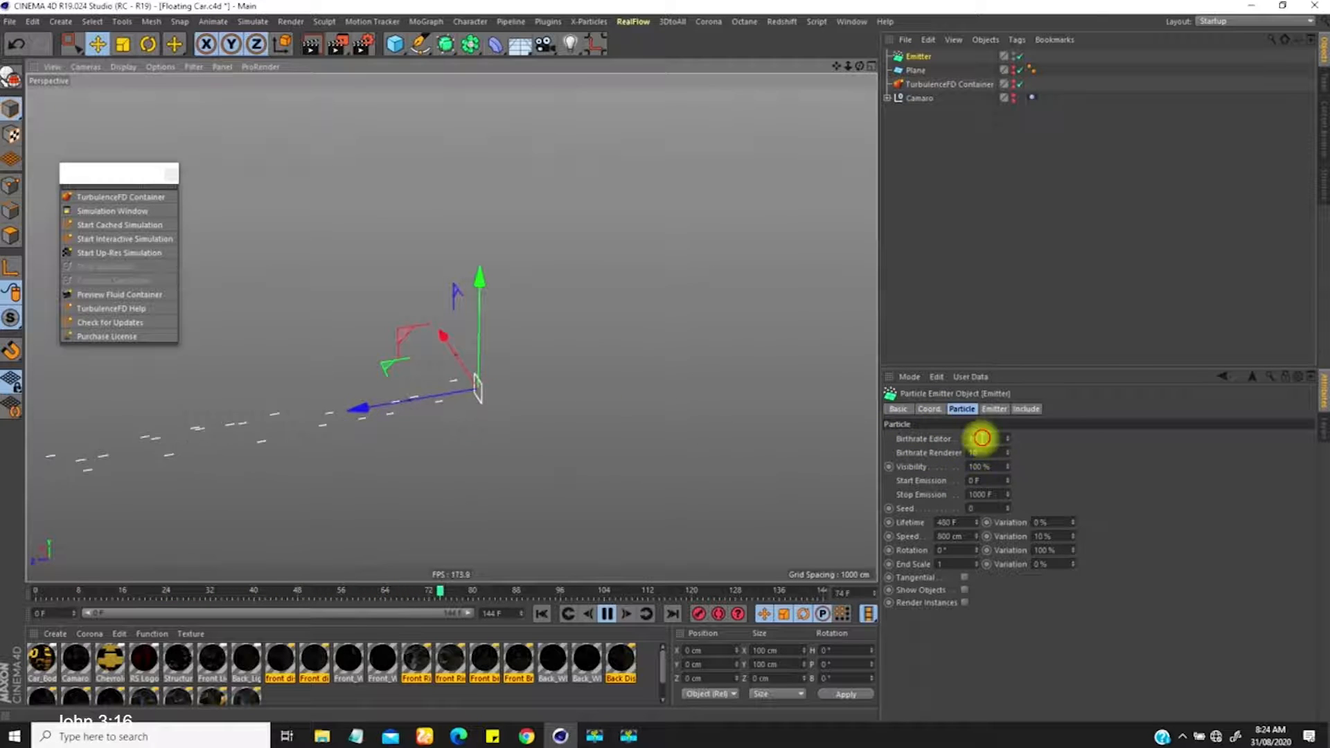
left_click(981, 438)
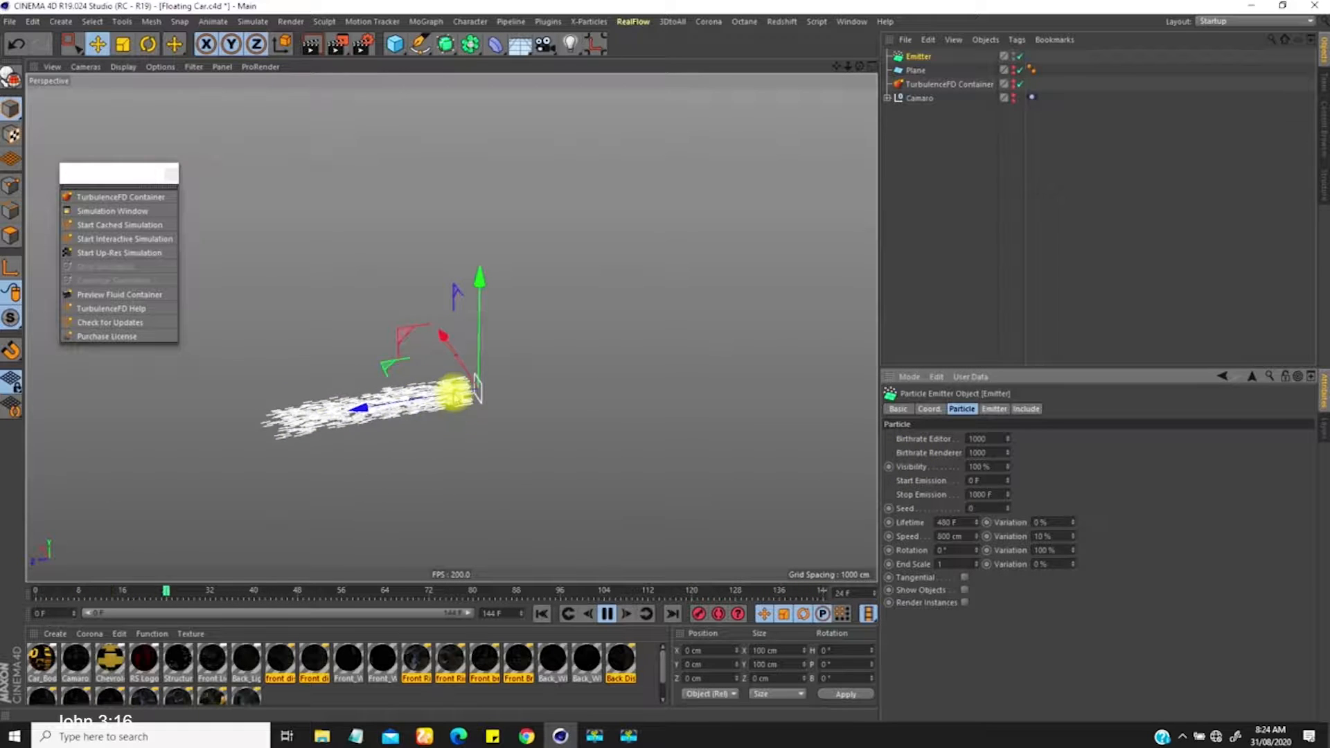
scroll(454, 394, "up", 4)
mouse_move(464, 404)
left_mouse_down("alt")
mouse_move(401, 380)
mouse_move(466, 403)
left_mouse_up("alt")
right_click_drag(466, 403, 409, 469, "alt")
middle_click_drag(439, 416, 499, 398, "alt")
right_click_drag(484, 414, 399, 546, "alt")
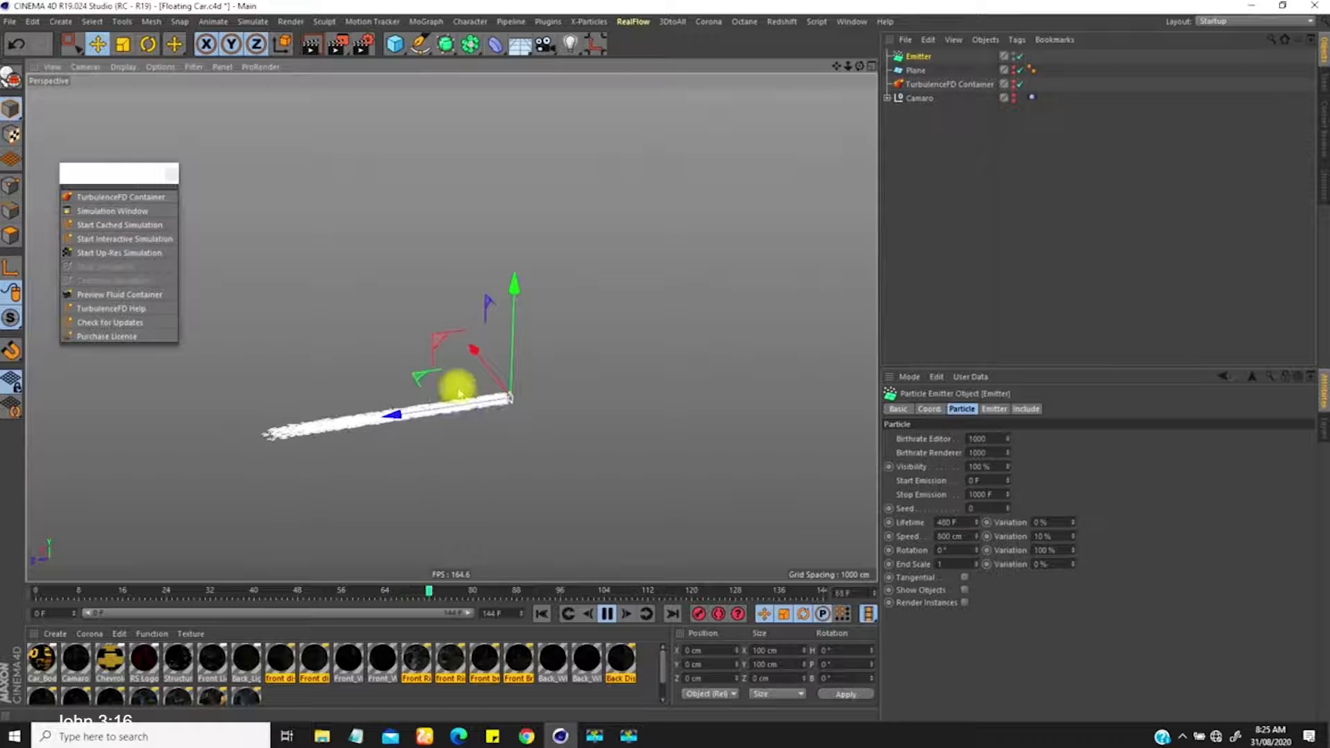
left_click(606, 613)
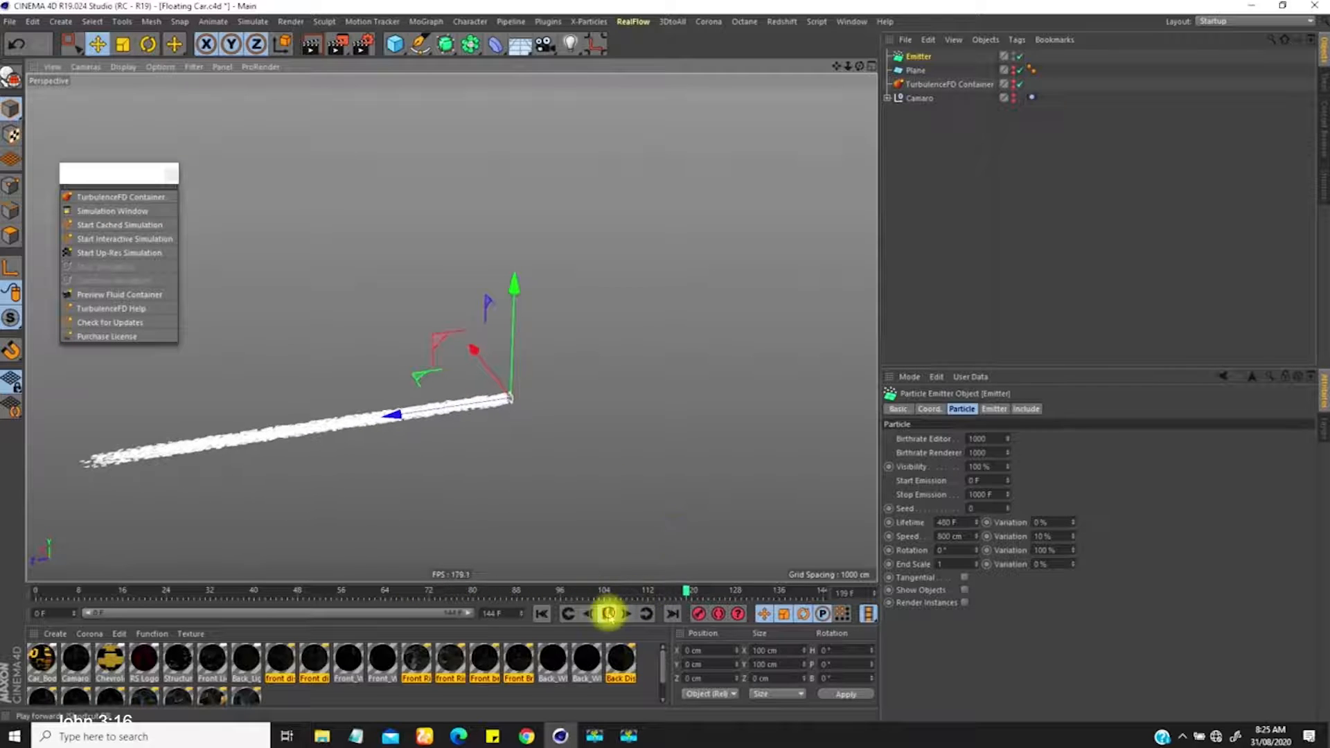
Set the particle lifetime to 40 F with 10% variation.
double_click(955, 521)
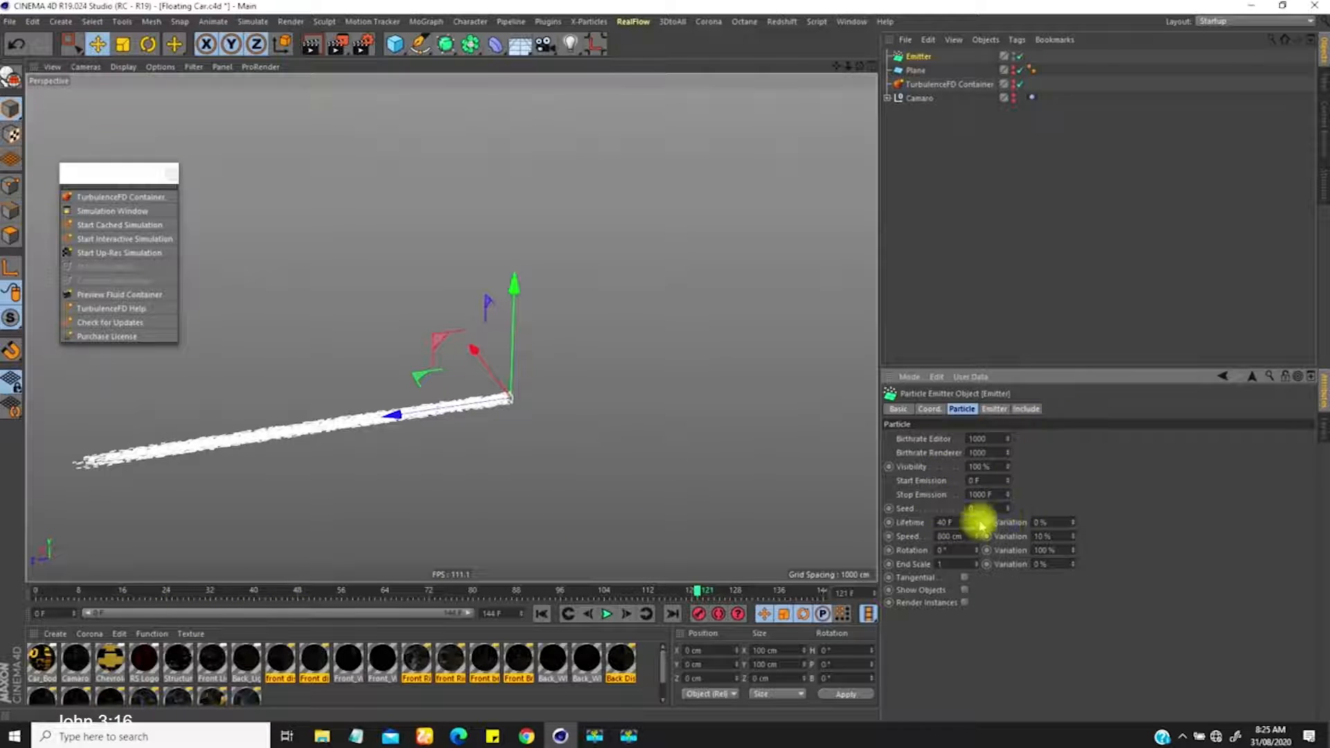
left_click(1039, 522)
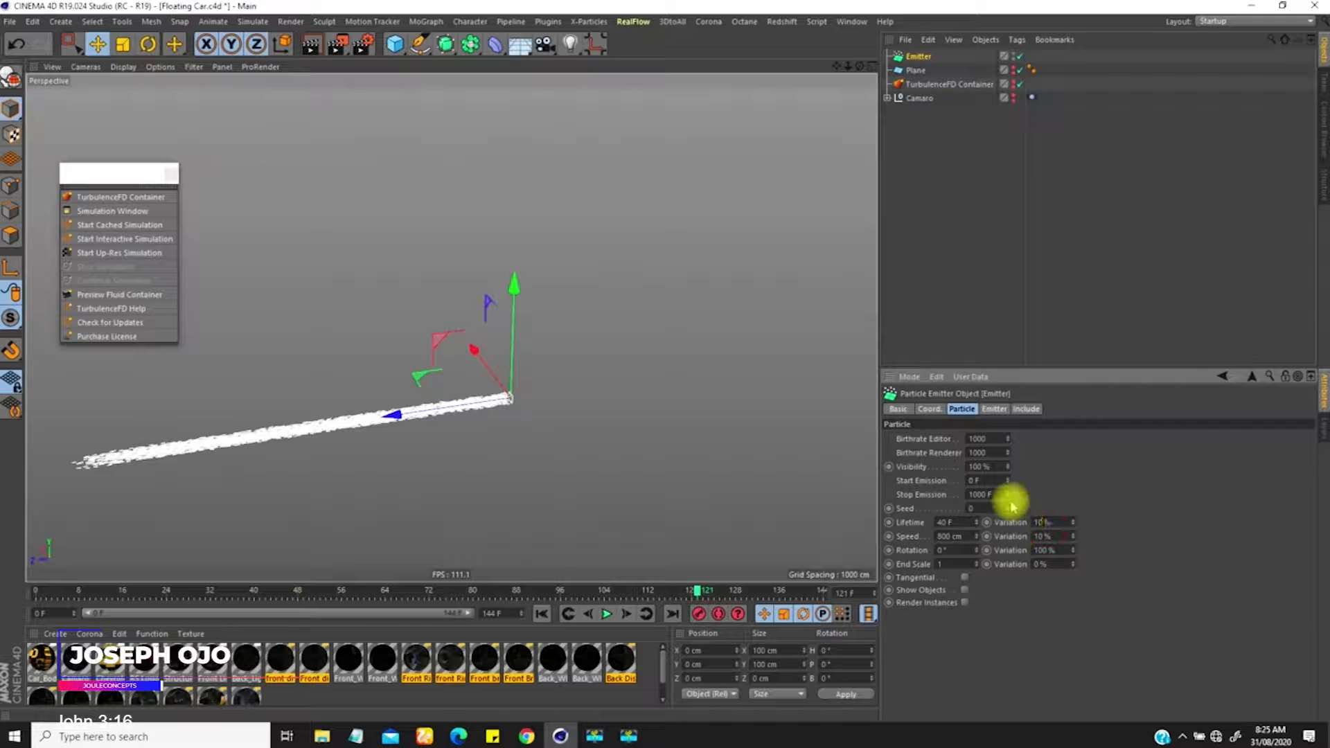
Set the particle lifetime to 10 F with 10% variation and preview the emission.
type("10")
left_click(541, 614)
left_click(606, 614)
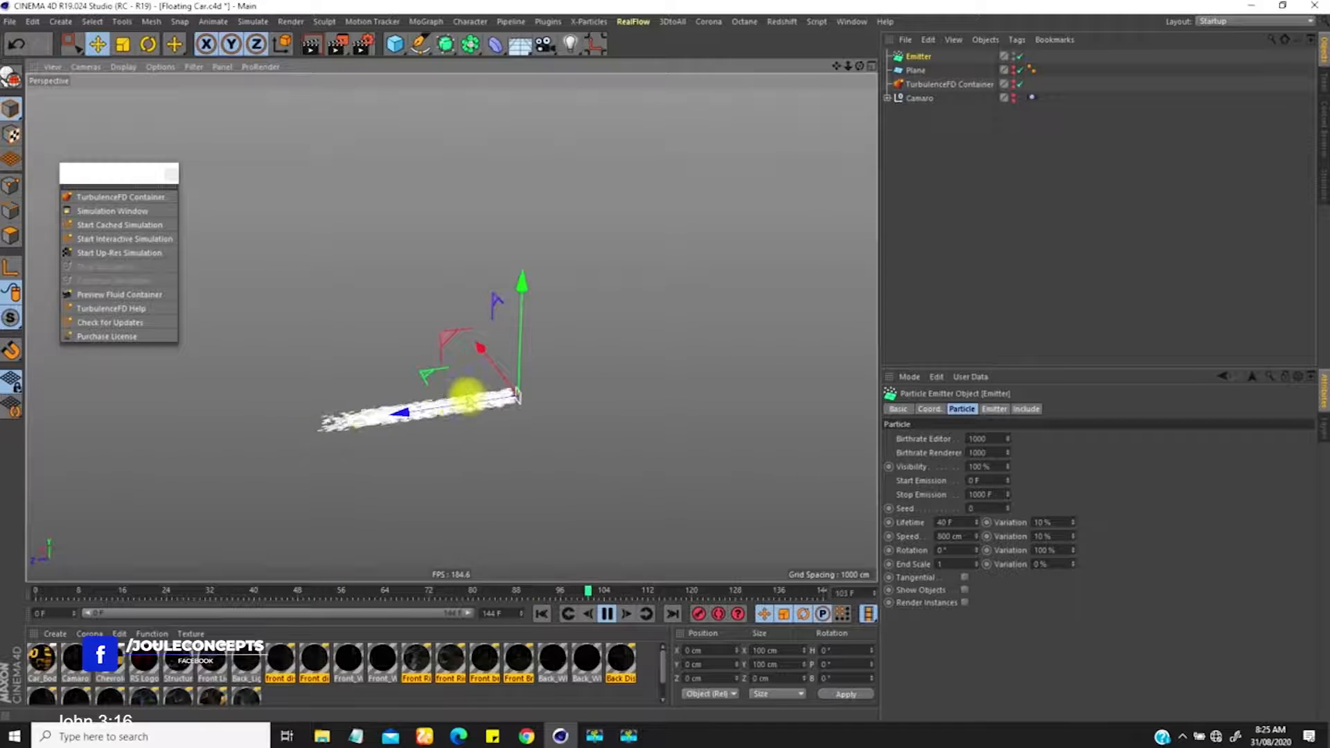
double_click(962, 524)
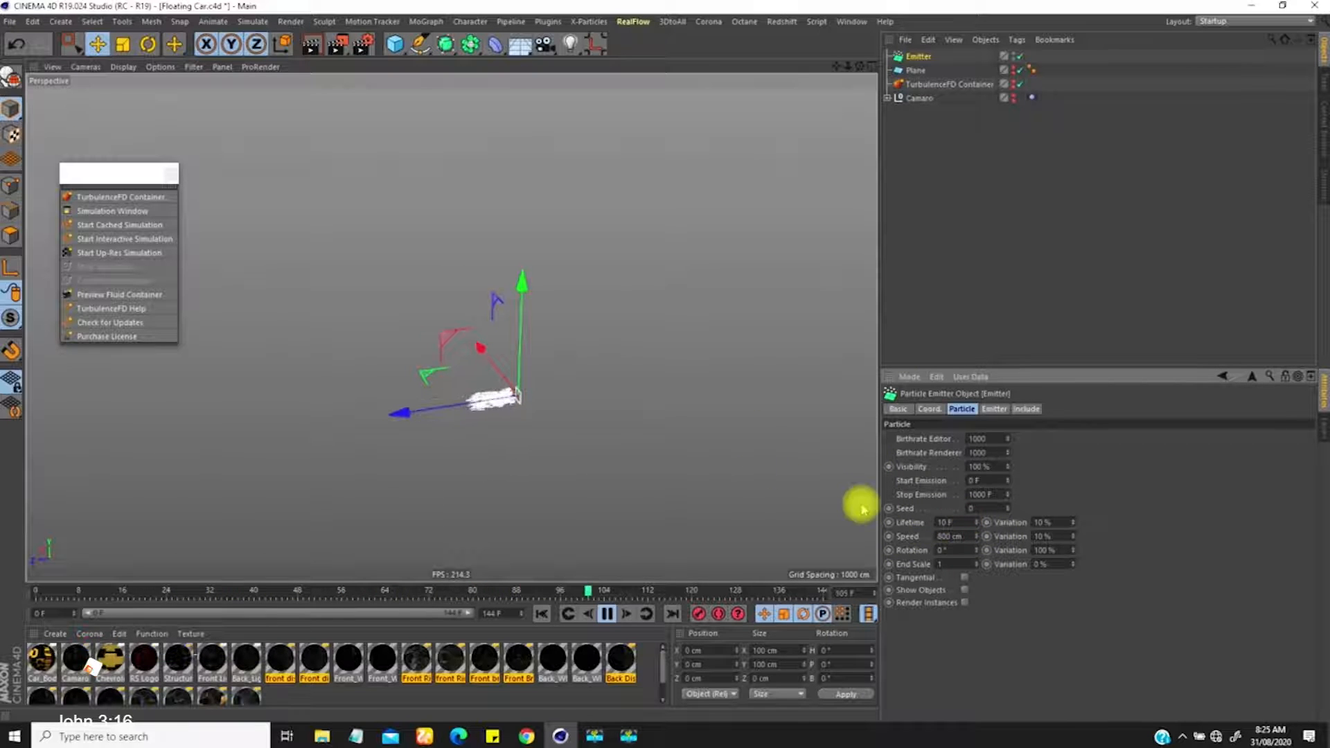
scroll(594, 312, "up", 3)
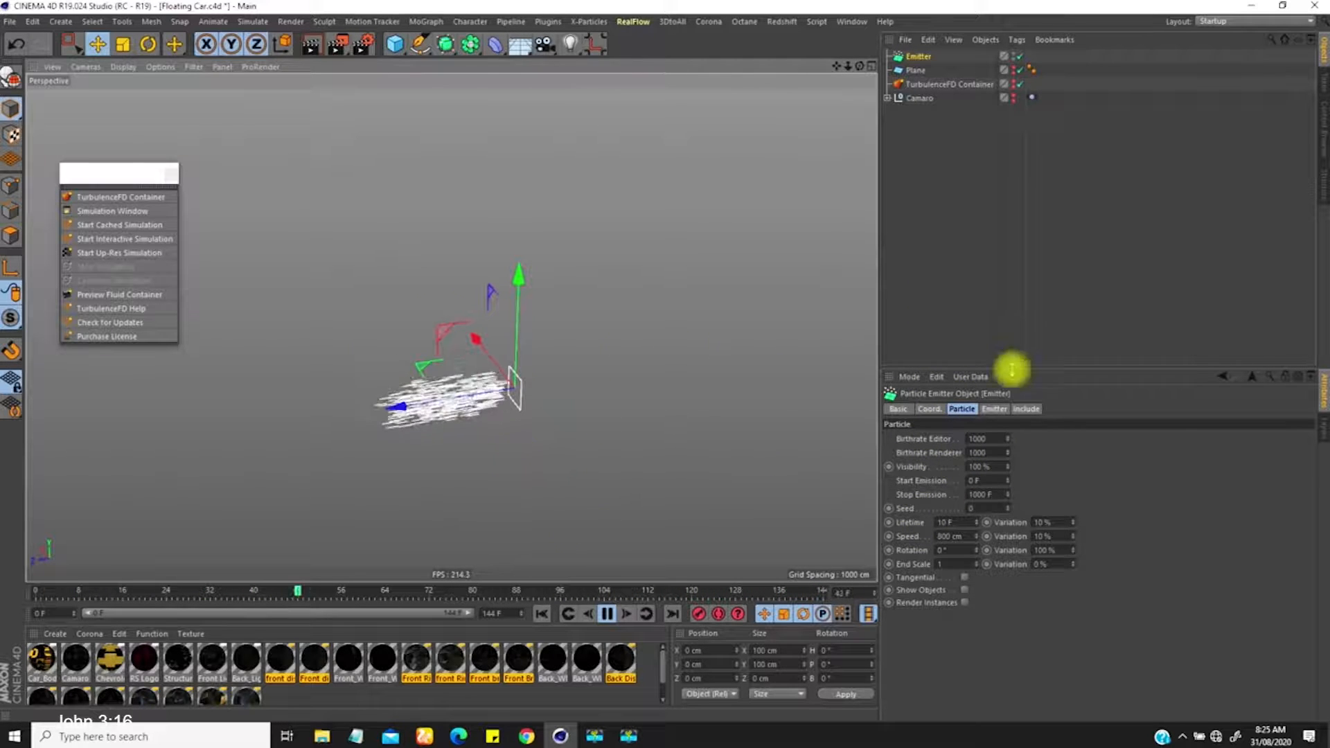
left_click(992, 408)
left_click(962, 409)
middle_click_drag(467, 441, 463, 458, "alt")
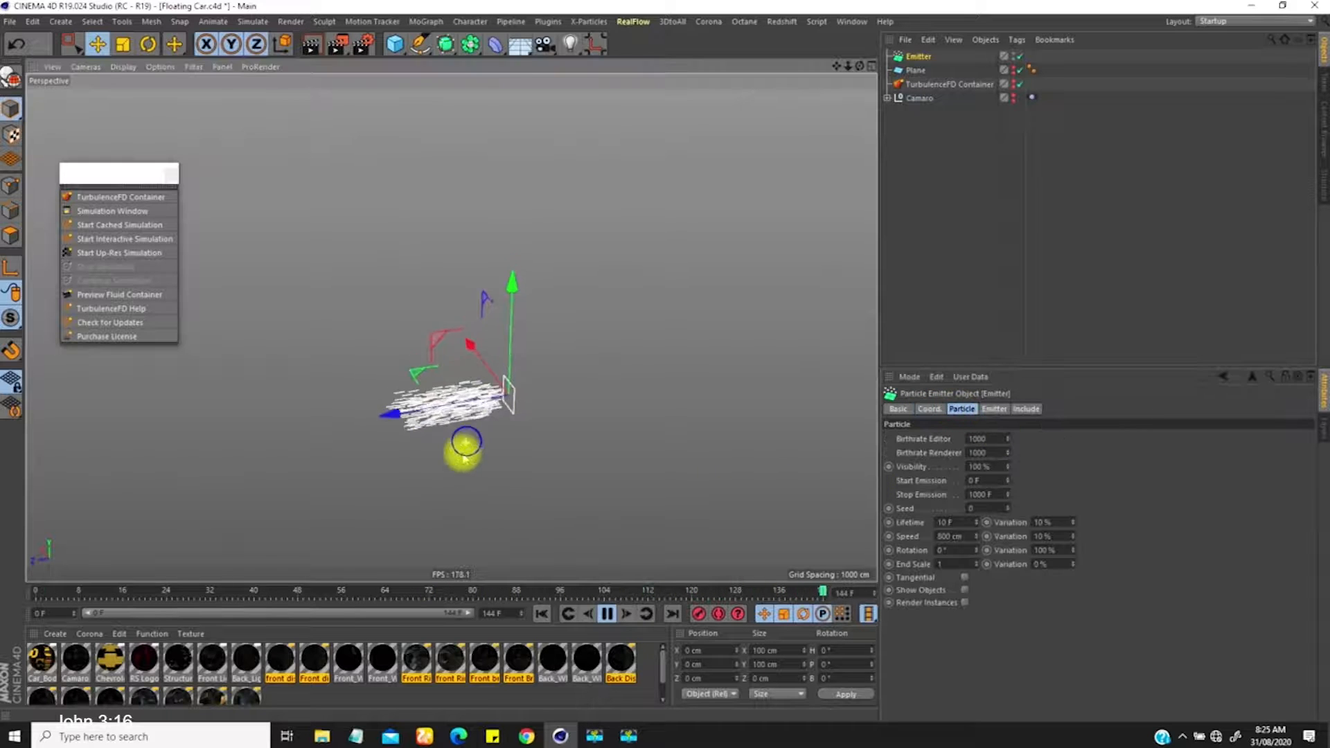
left_click(610, 613)
Make the Camaro visible in the viewport and return the animation to the first frame.
left_click(1015, 104)
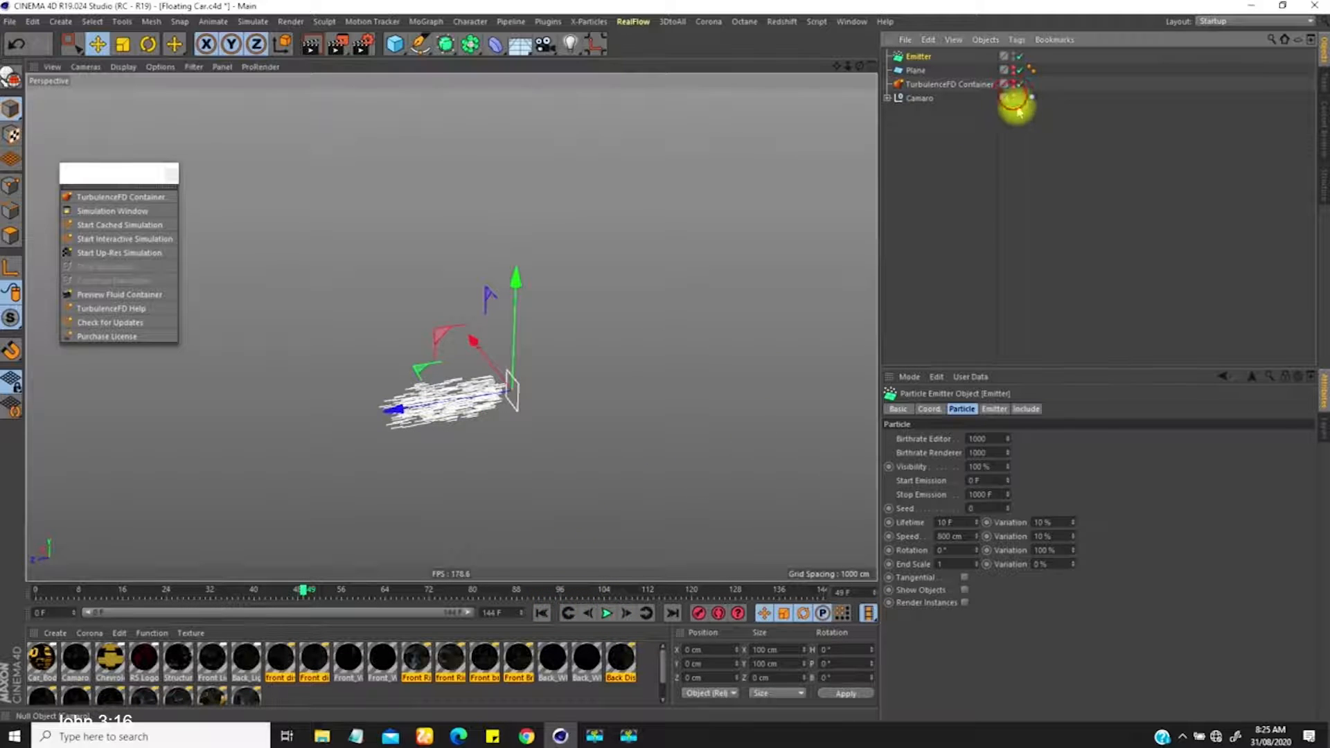
left_click(434, 407)
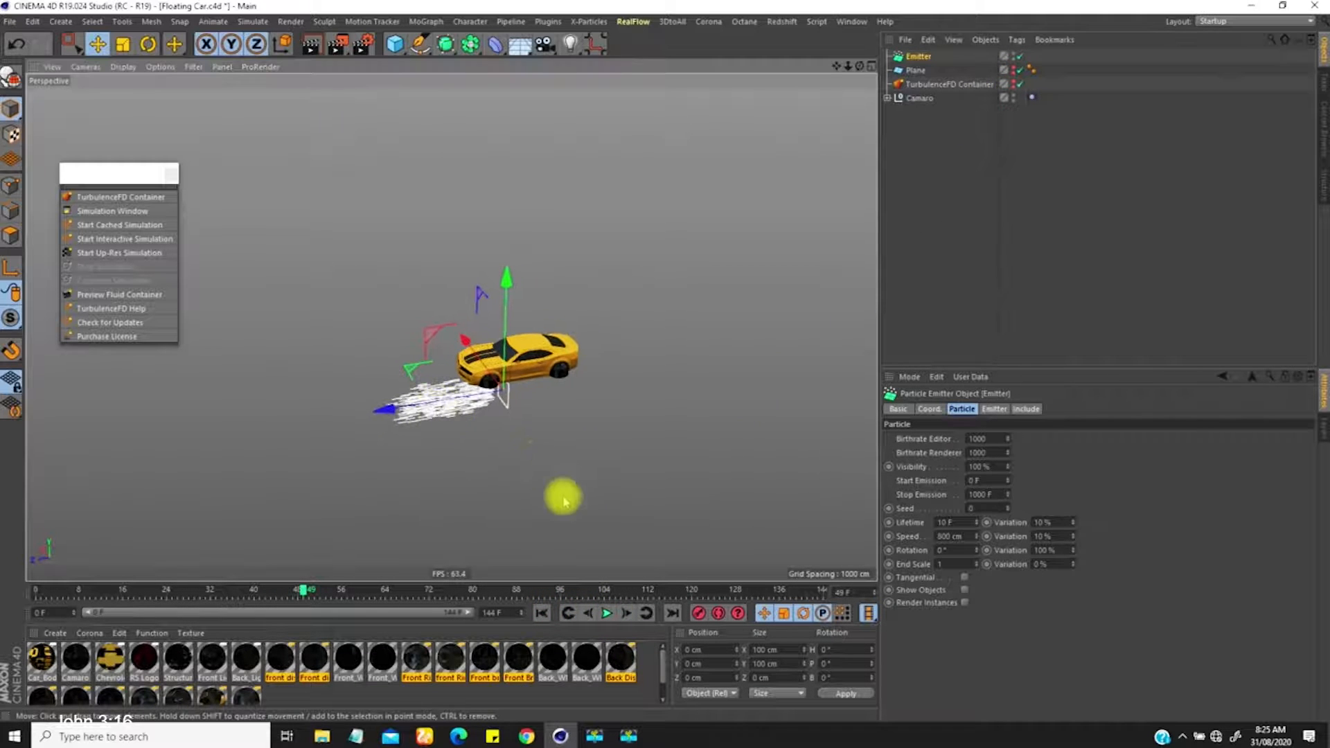
left_click_drag(495, 414, 548, 540, "alt")
left_click(543, 612)
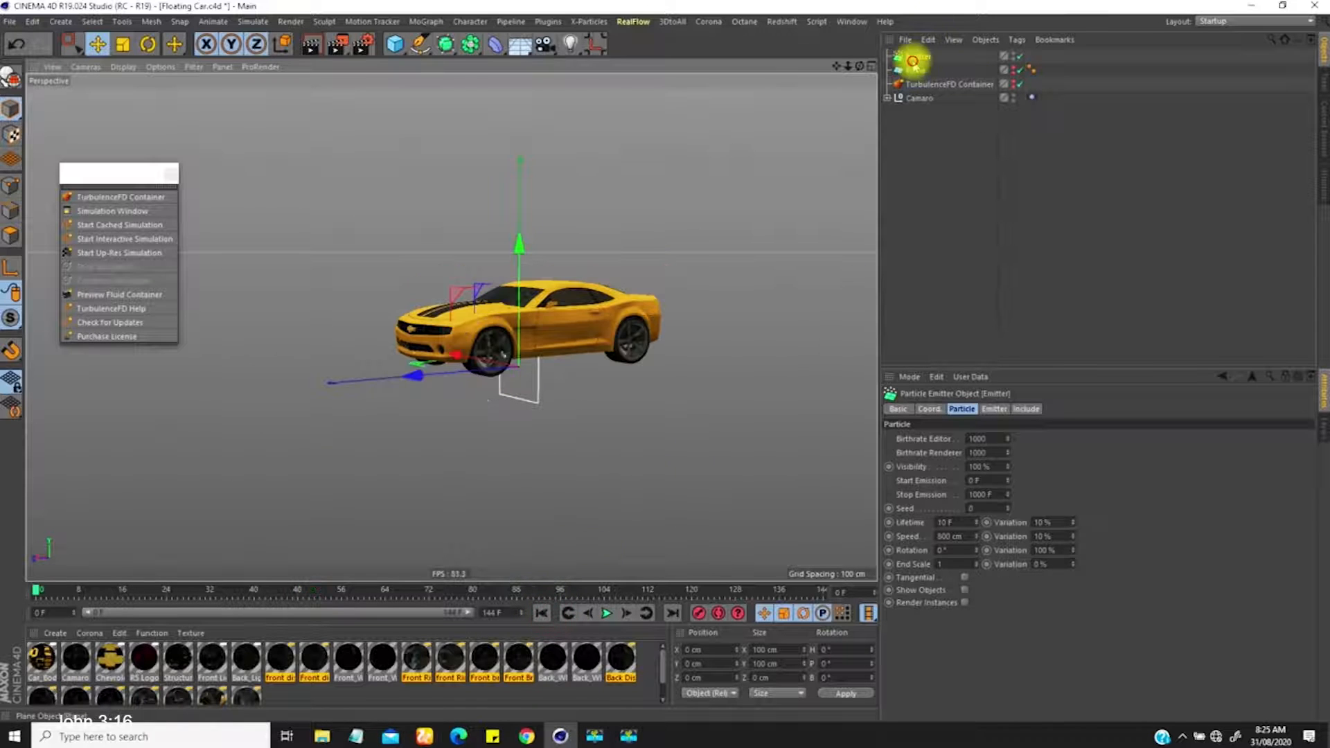
Scale the emitter down to about 56.5 cm wide and high, and preview its particles beneath the car.
key("t")
left_click_drag(656, 381, 630, 419)
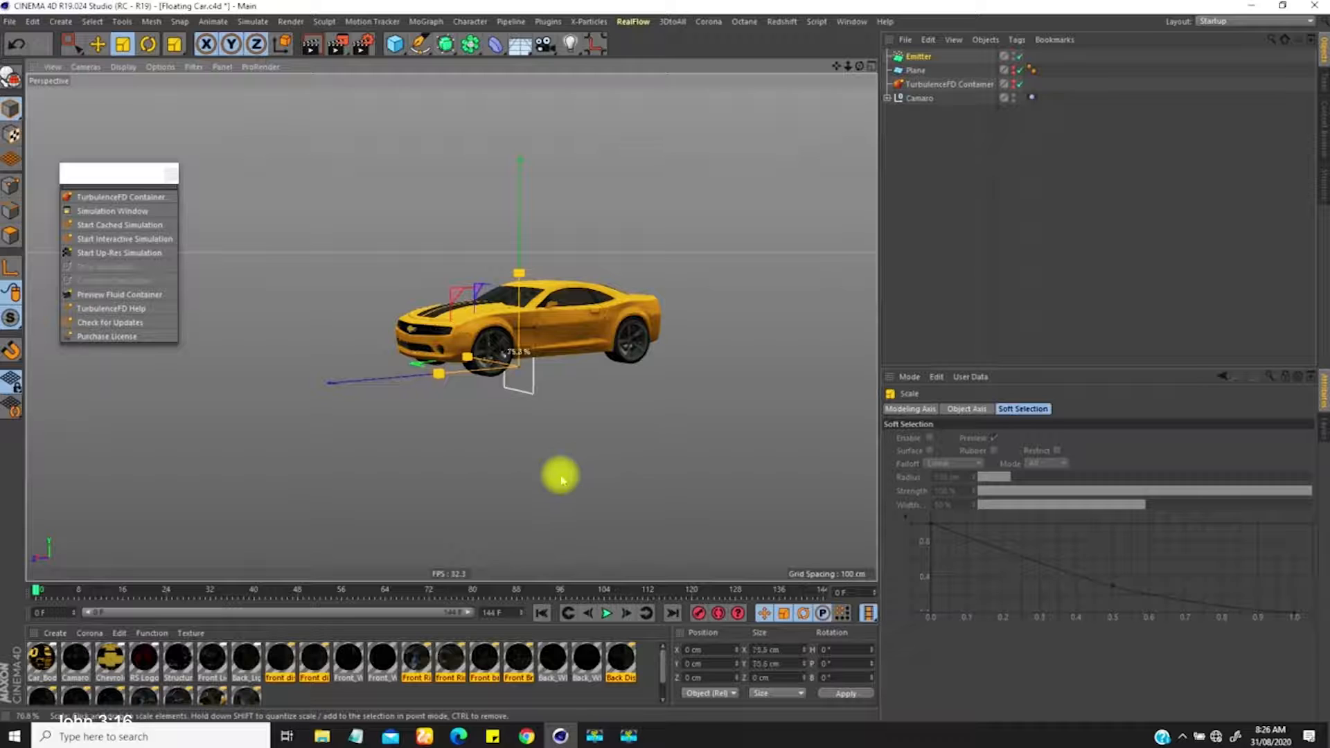
left_click_drag(510, 538, 552, 532)
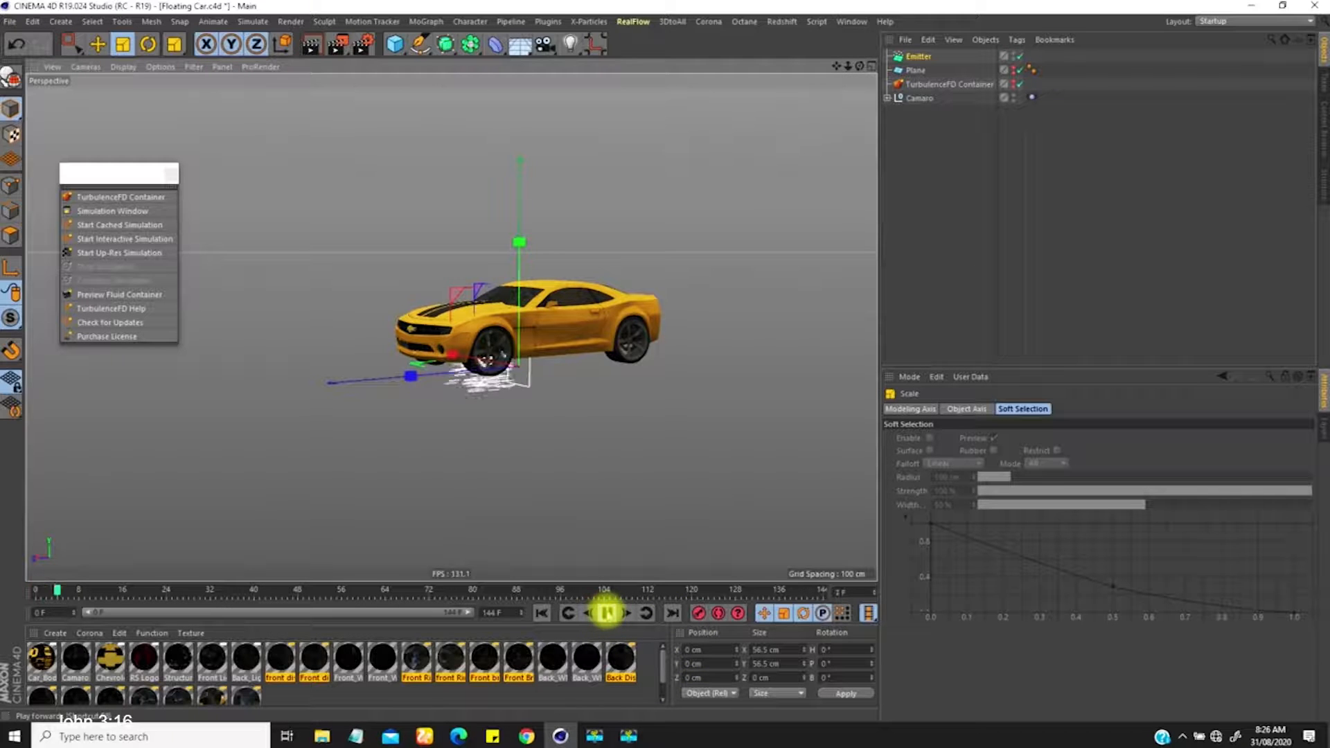
left_click(606, 612)
left_click(542, 612)
left_click_drag(557, 370, 692, 367, "alt")
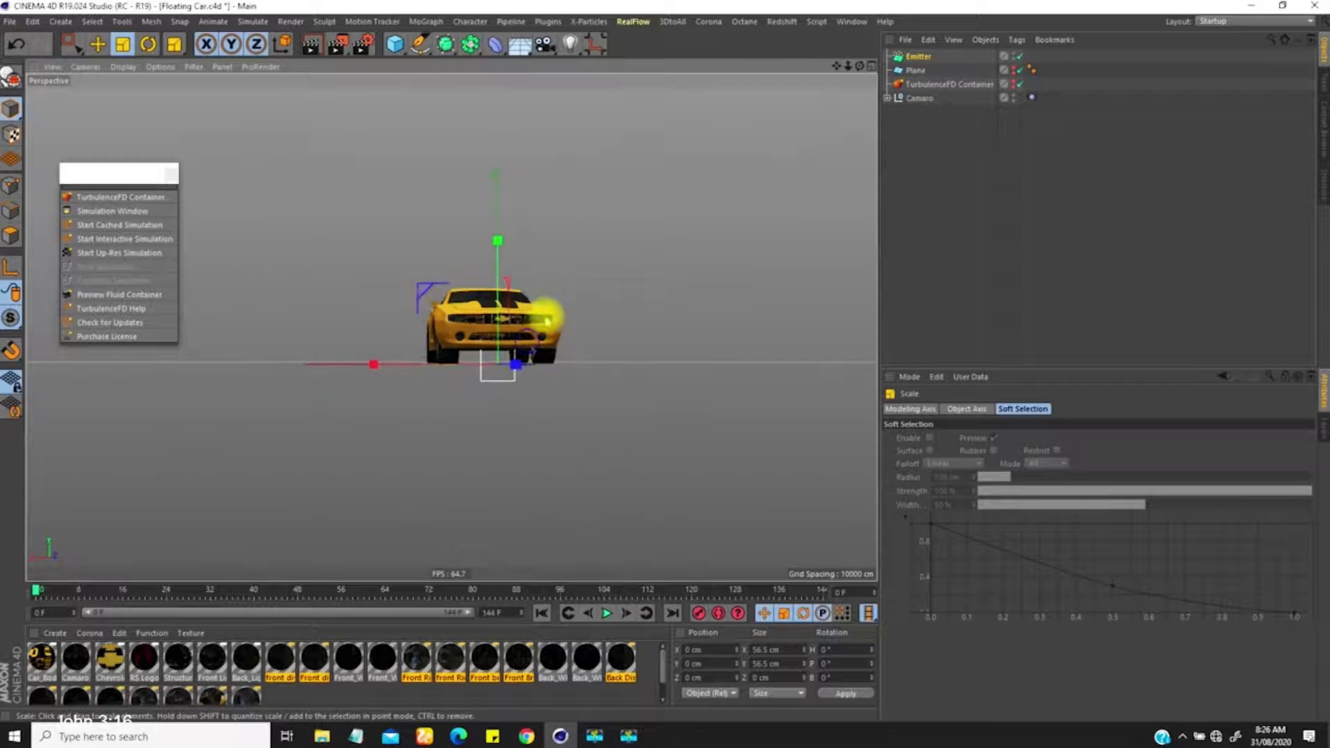
Expand the Camaro hierarchy, identify the front left wheel, and make the emitter a child of f_l_Wheel.
left_click(915, 55)
scroll(490, 365, "up", 5)
left_click_drag(579, 313, 443, 416, "alt")
left_click(887, 97)
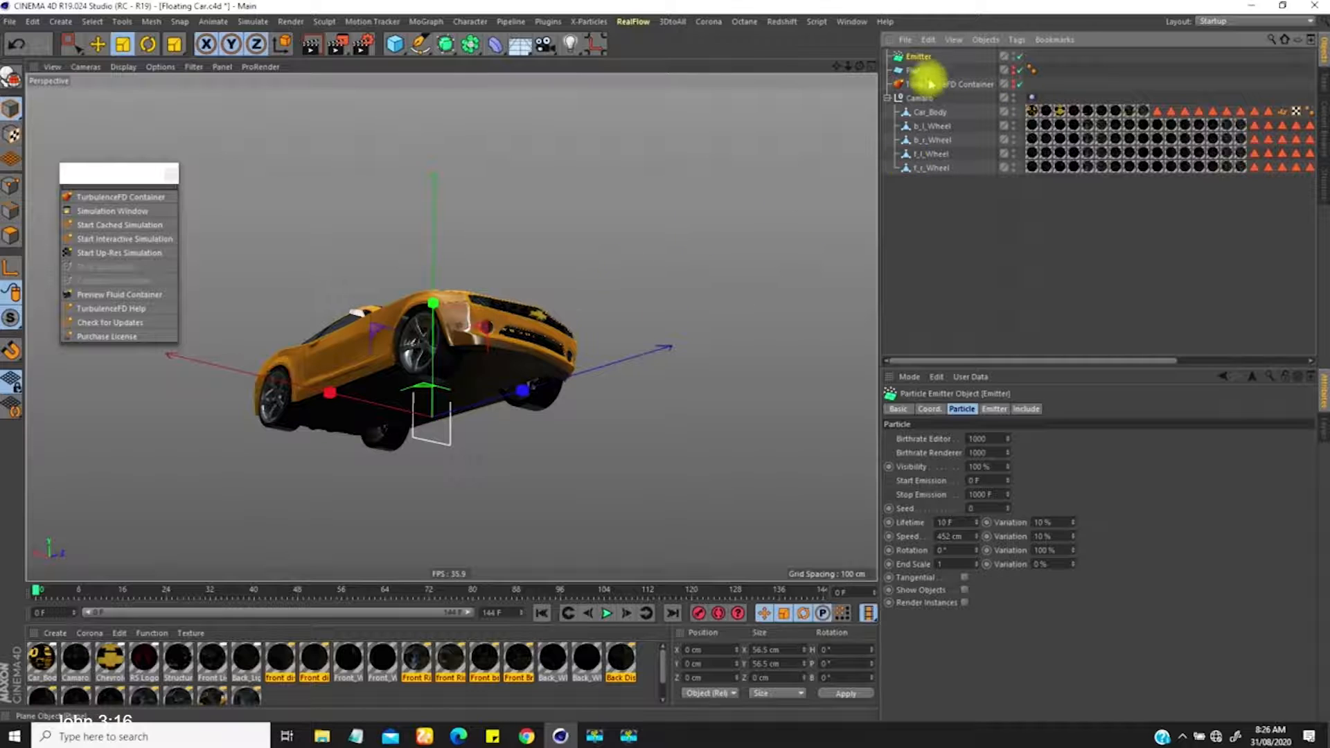
left_click(928, 126)
left_click_drag(512, 360, 451, 430, "alt")
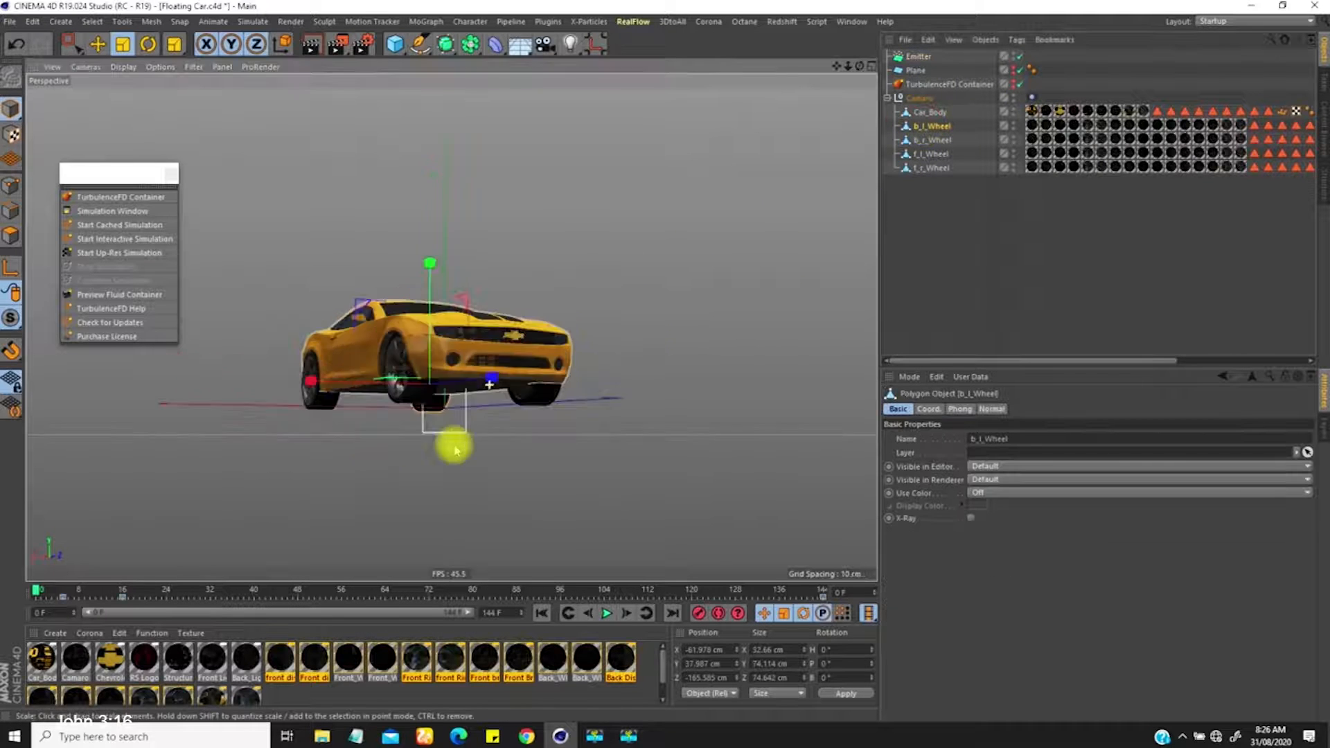
left_click_drag(593, 375, 595, 282, "alt")
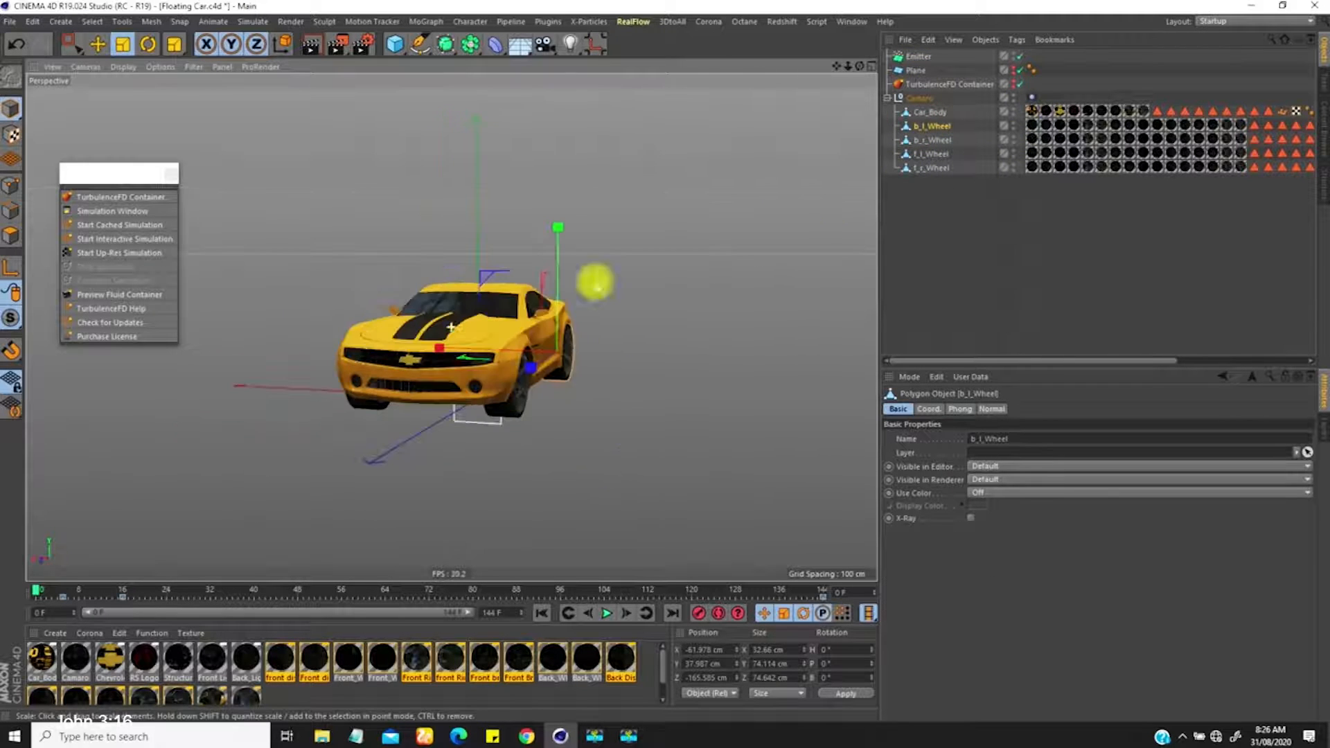
left_click(936, 167)
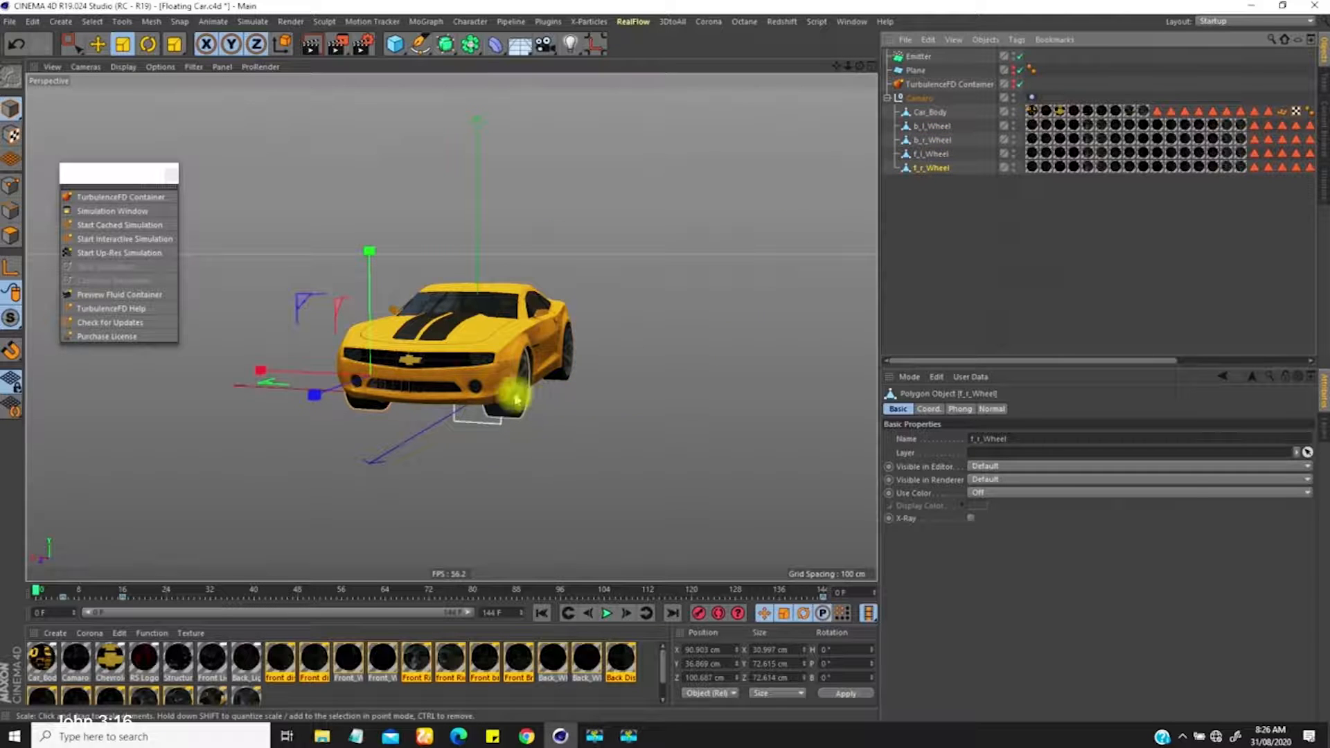
left_click(923, 155)
left_click_drag(535, 410, 513, 416, "alt")
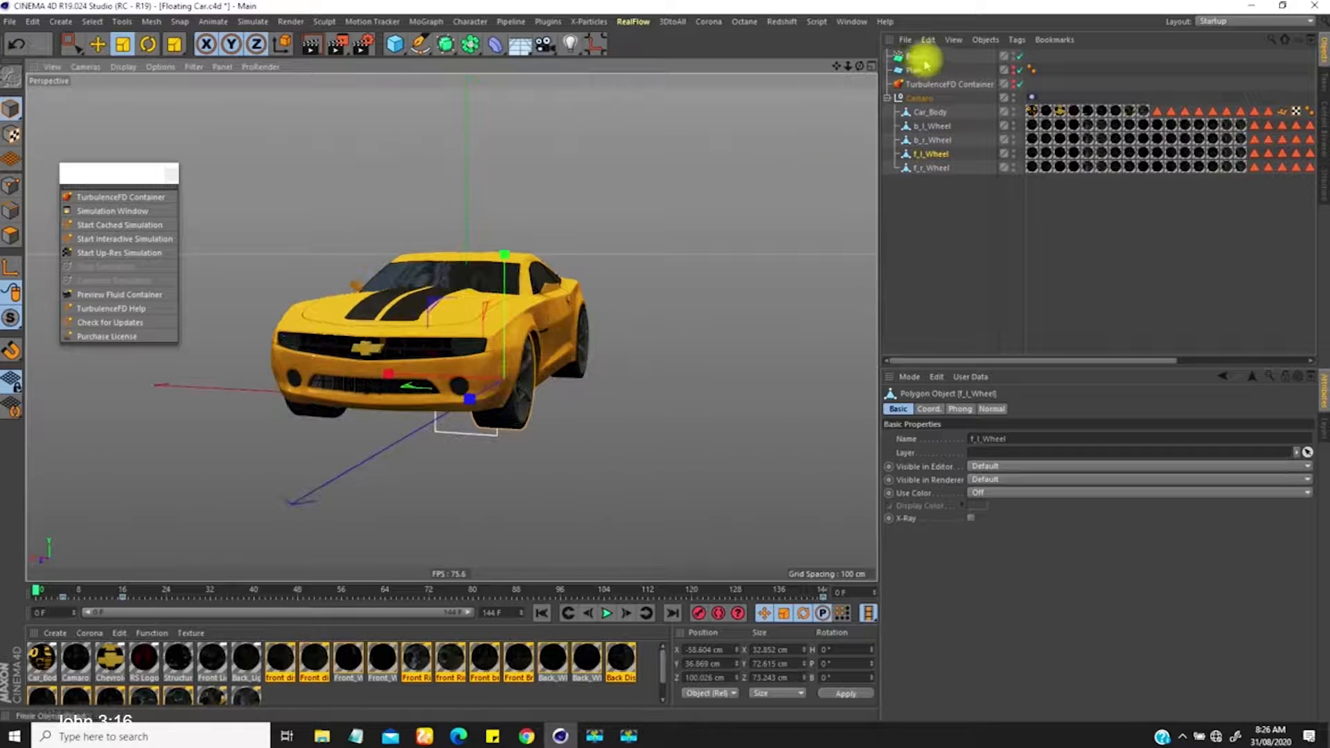
left_click_drag(930, 161, 933, 159)
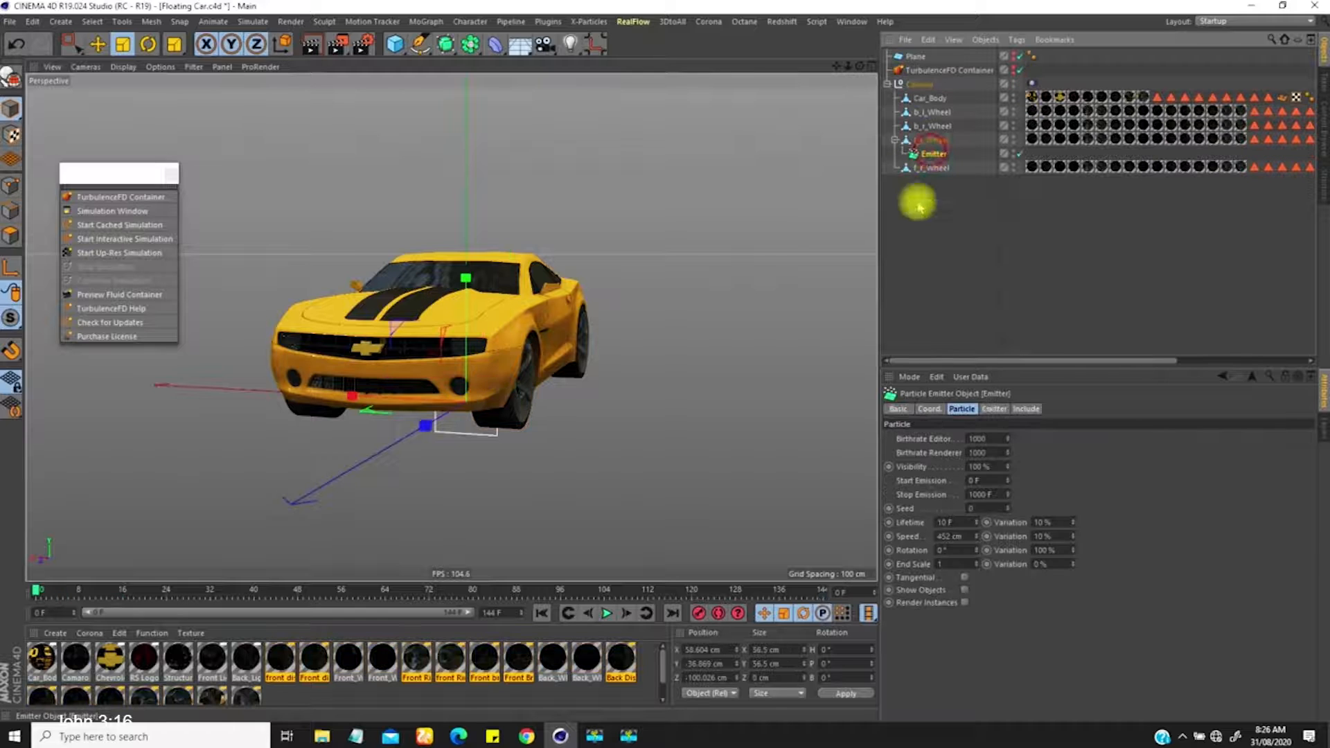
Reset the emitter's X, Y and Z position to 0 cm so it sits at the front left wheel's centre.
left_click_drag(511, 430, 555, 327, "alt")
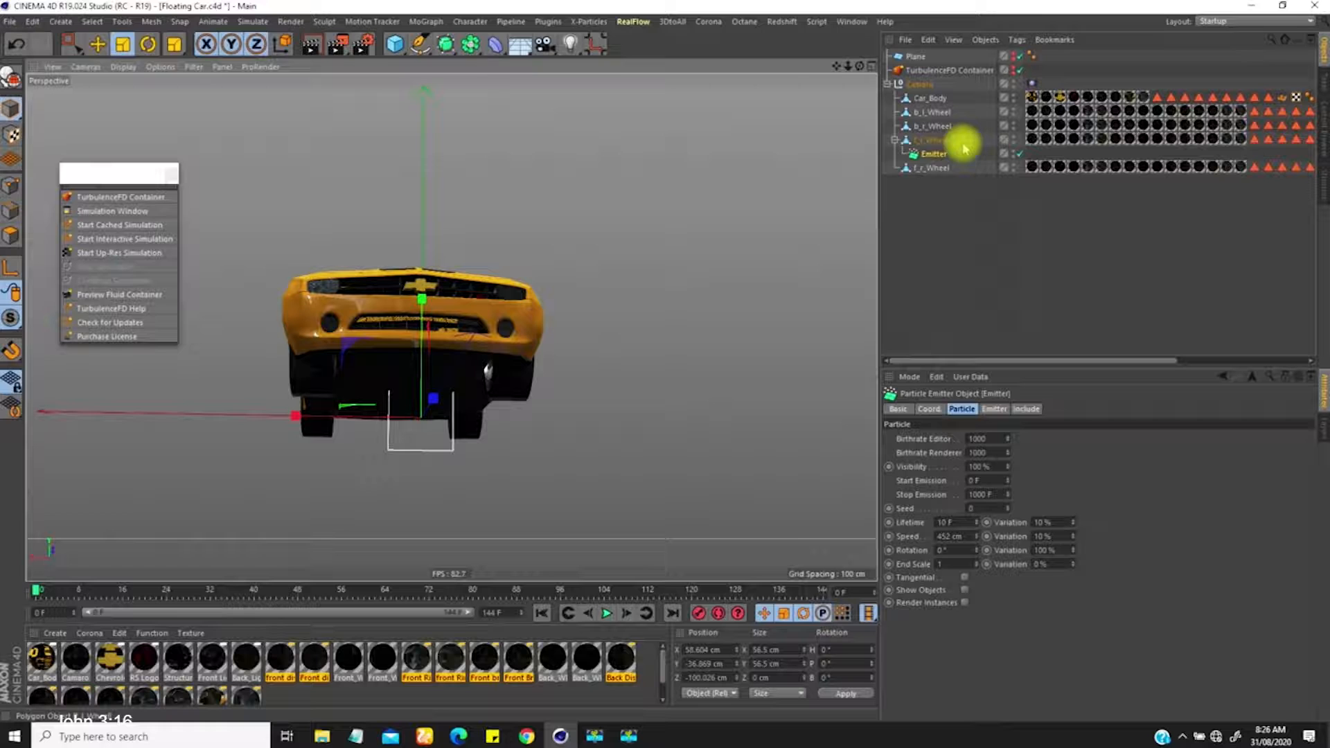
left_click(935, 153)
left_click(928, 408)
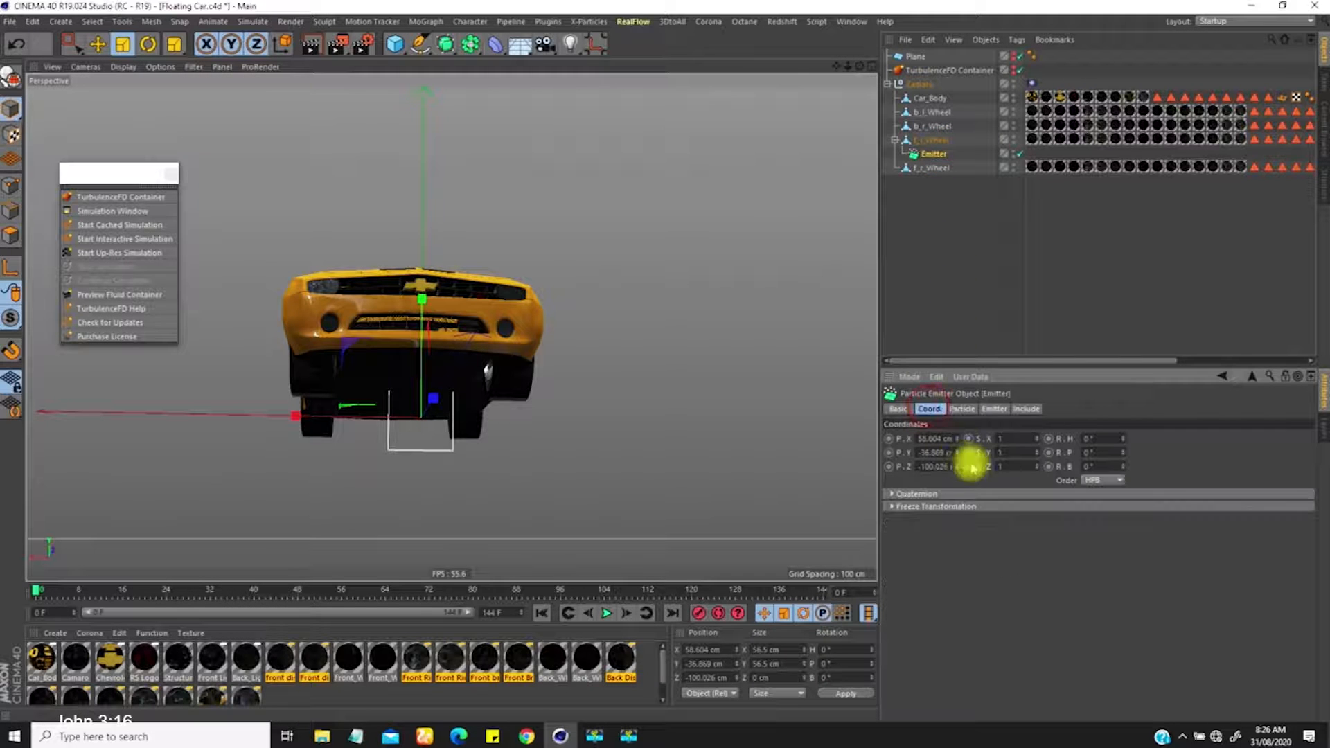
right_click(958, 452)
right_click(958, 466)
left_click_drag(489, 373, 398, 392, "alt")
right_click_drag(547, 343, 608, 267, "alt")
left_click_drag(608, 267, 588, 288, "alt")
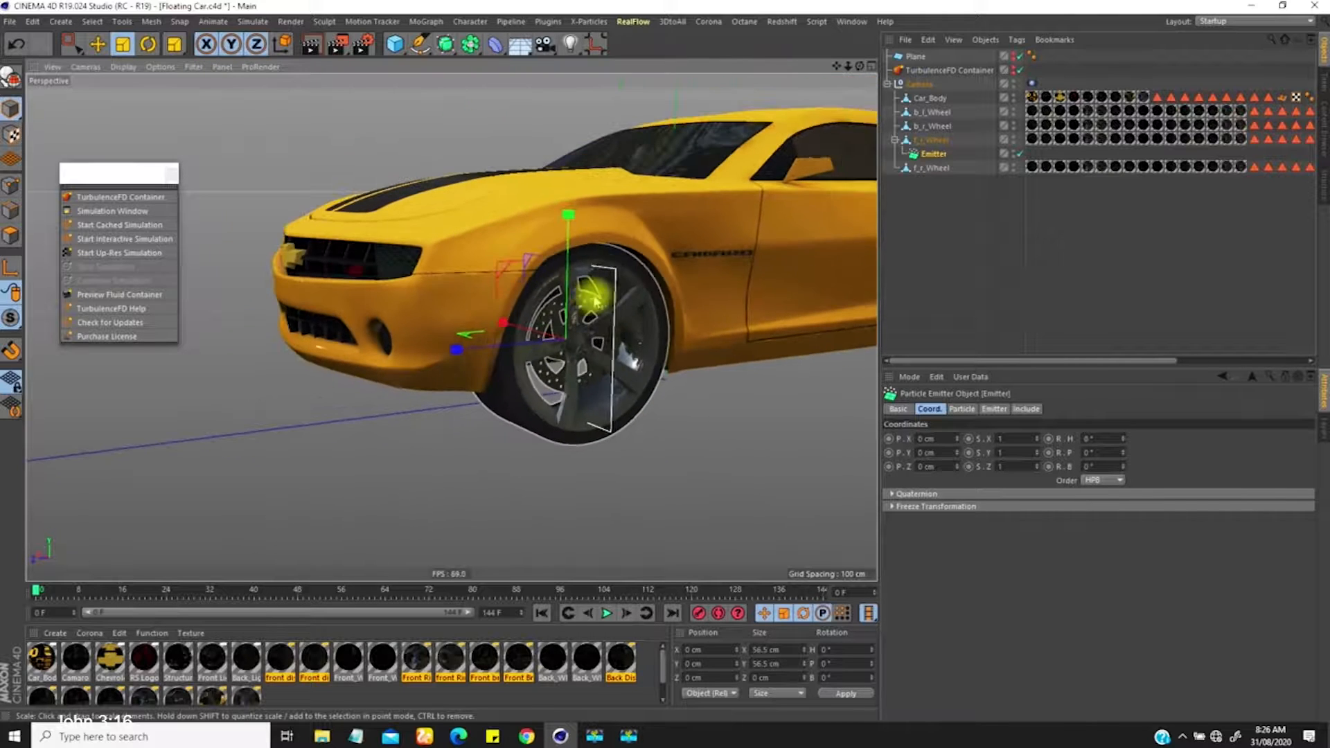
Rotate the emitter to a heading of -90° and shift it to an X position of about 5.34 cm.
key("r")
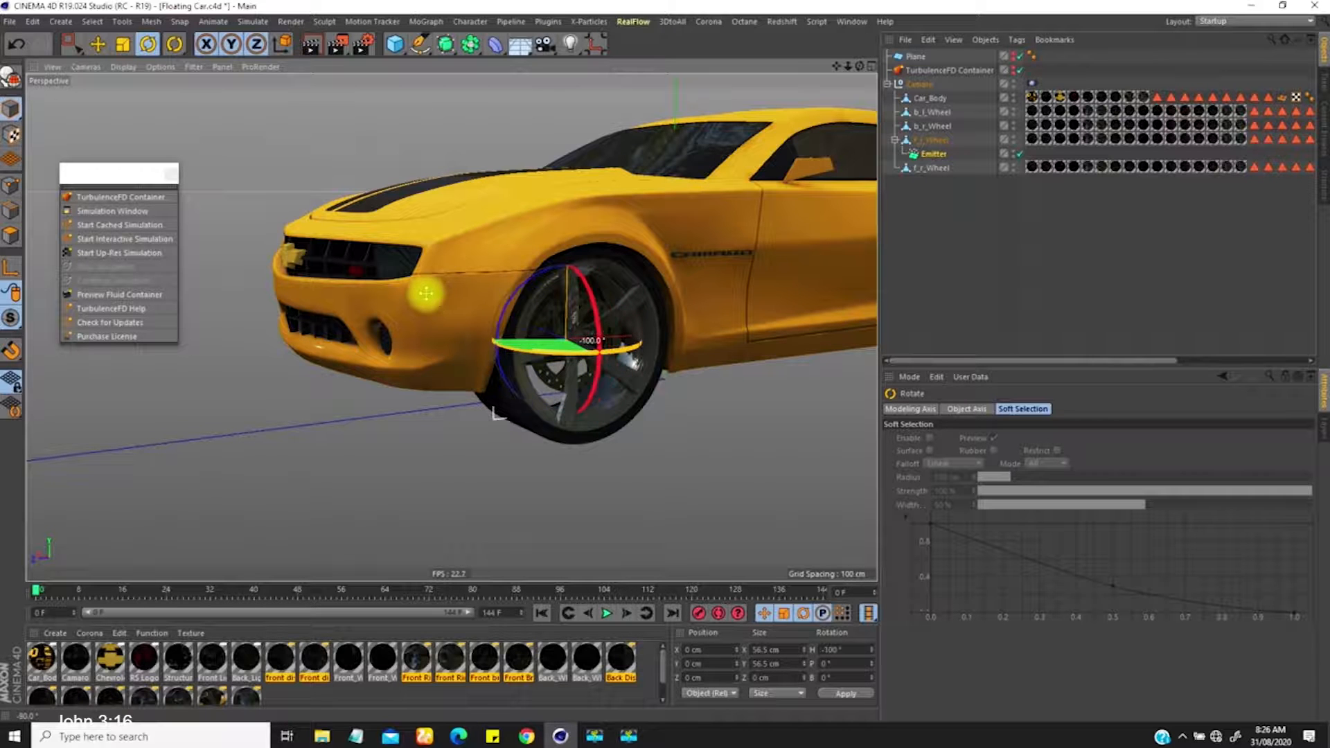
left_click_drag(578, 378, 608, 277, "alt")
key("e")
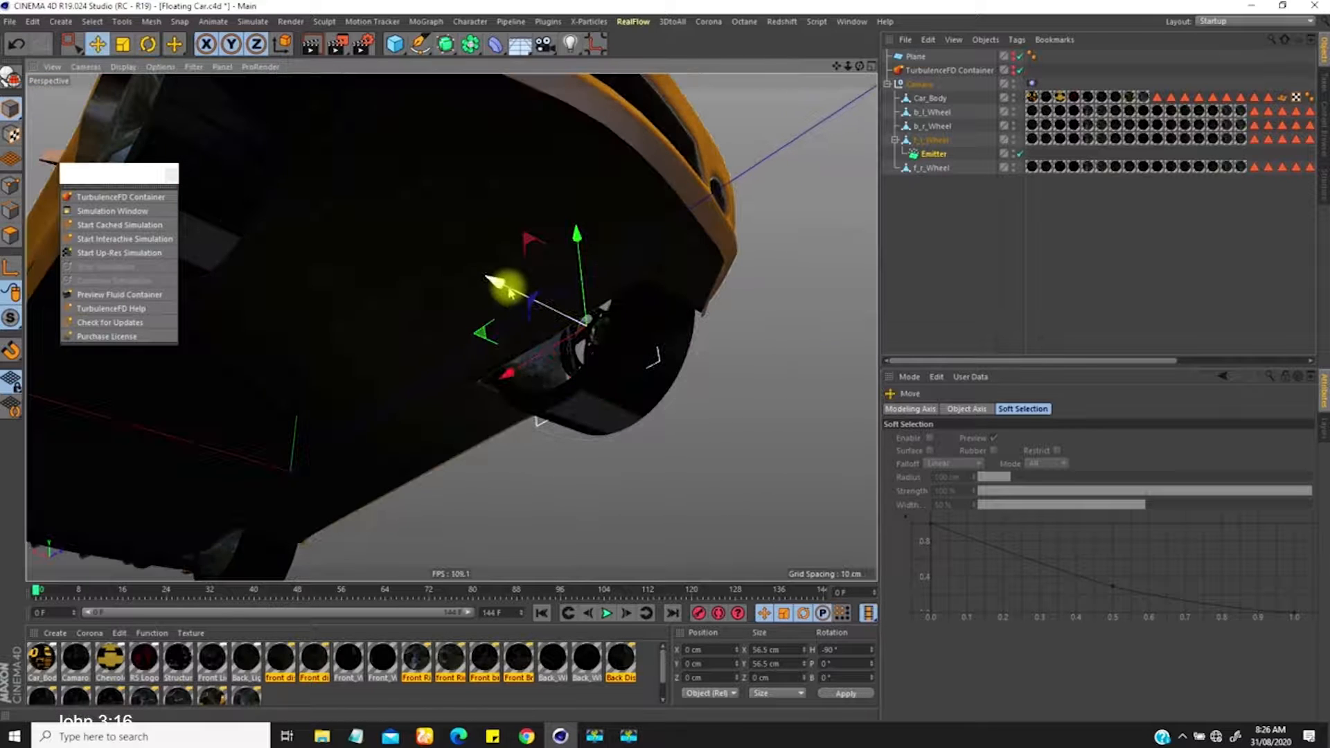
Scale the emitter down to about 41 cm wide and high to fit within the wheel.
key("t")
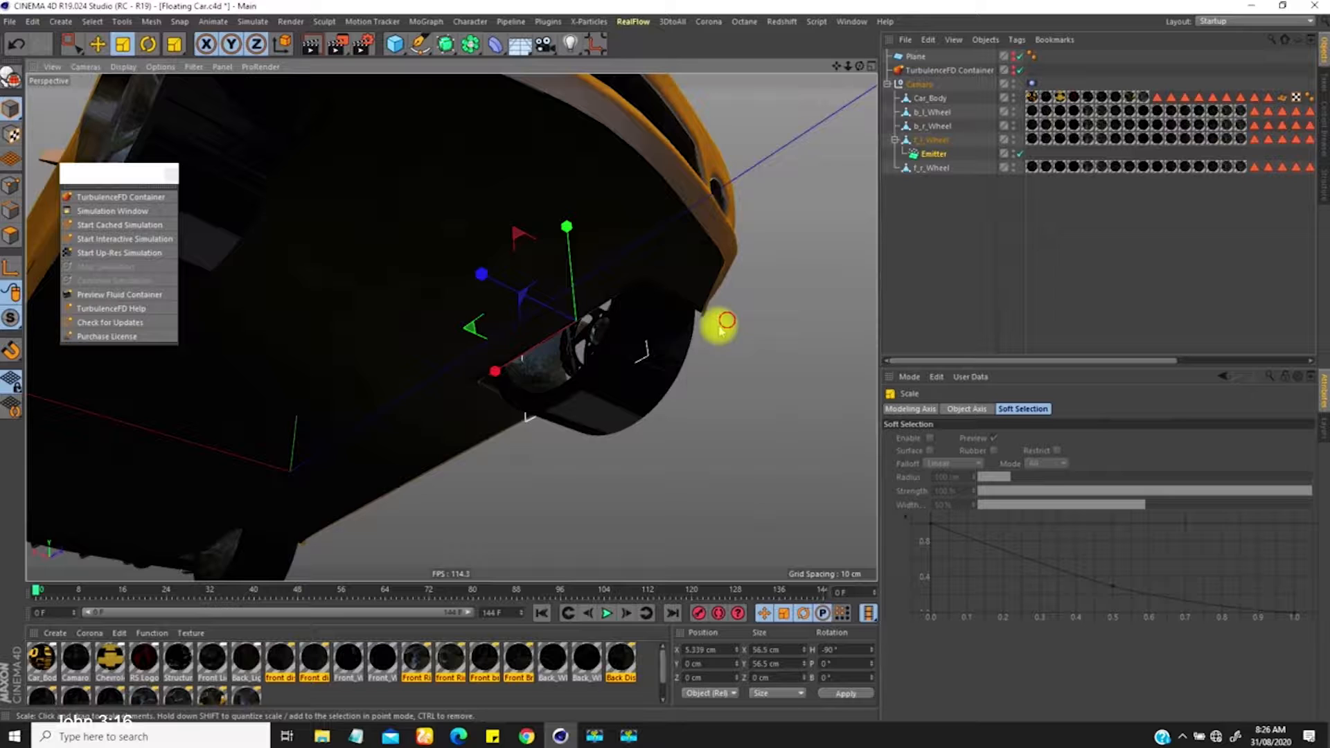
left_click_drag(719, 321, 635, 383)
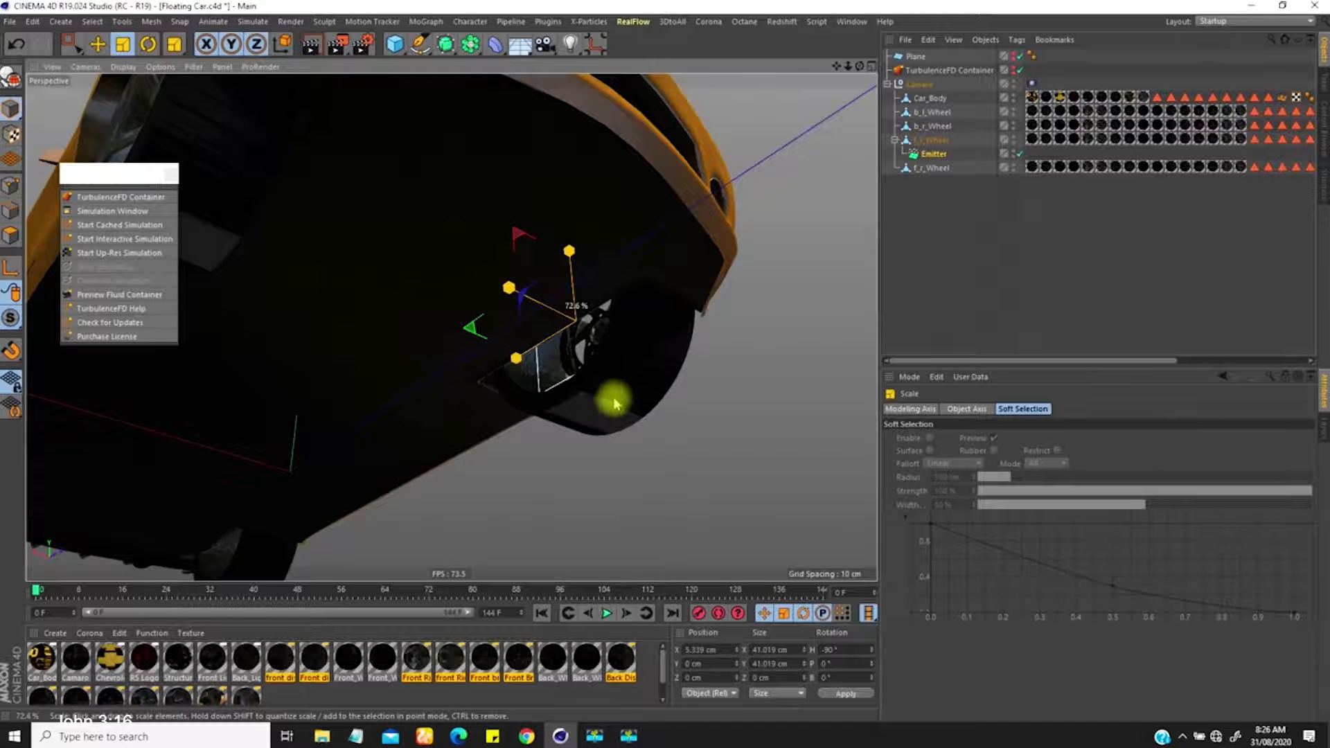
right_click_drag(588, 358, 568, 455, "alt")
left_click_drag(588, 354, 475, 391, "alt")
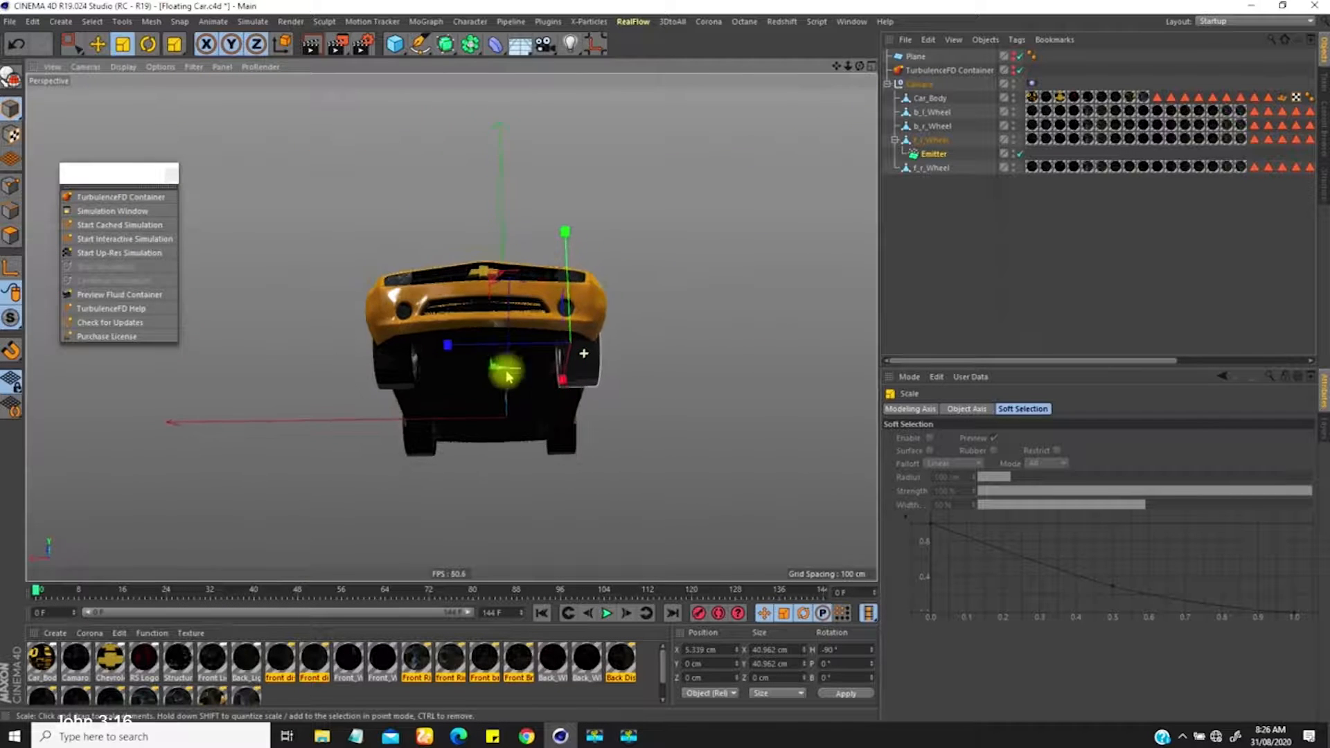
Disable the emitter and review the car's lift-off and wheel-folding animation from the first frame.
left_click(1019, 153)
left_click_drag(38, 592, 84, 592)
left_click_drag(272, 494, 581, 320, "alt")
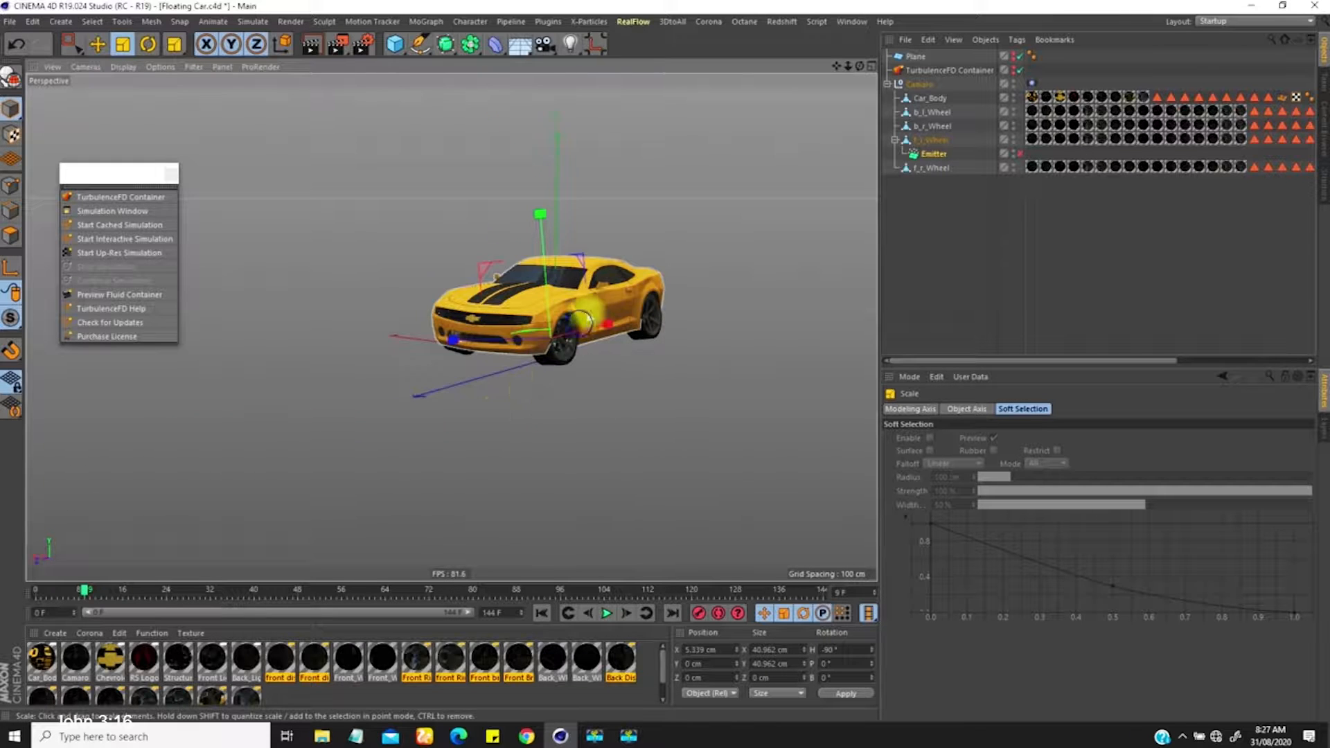
scroll(581, 321, "up", 3)
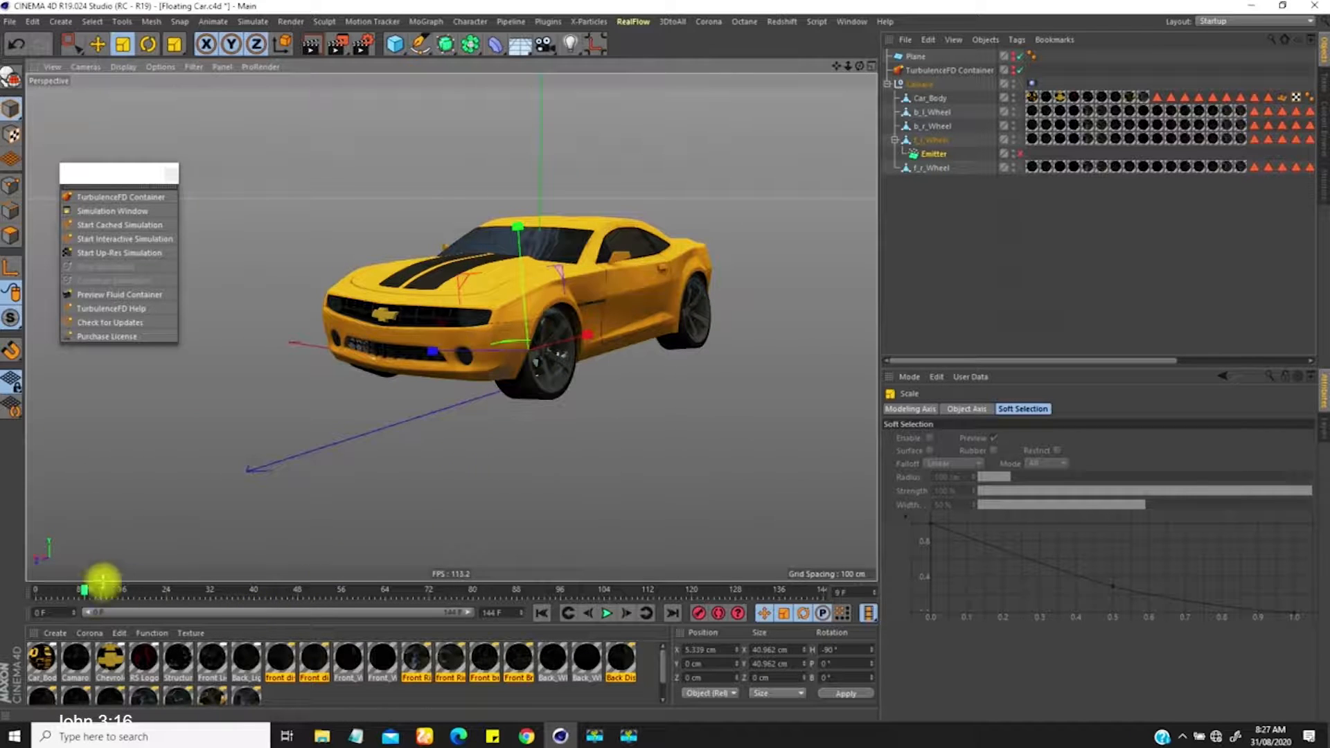
left_click_drag(84, 591, 35, 591)
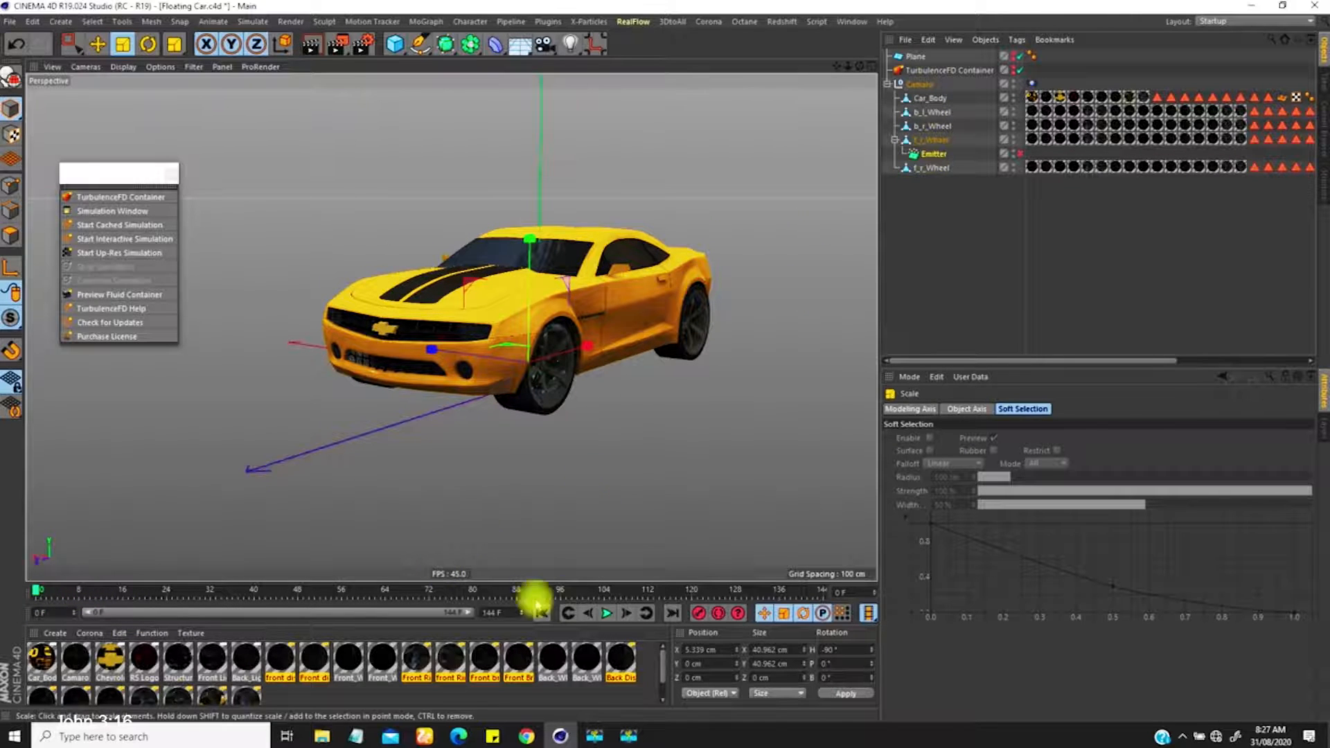
left_click(606, 613)
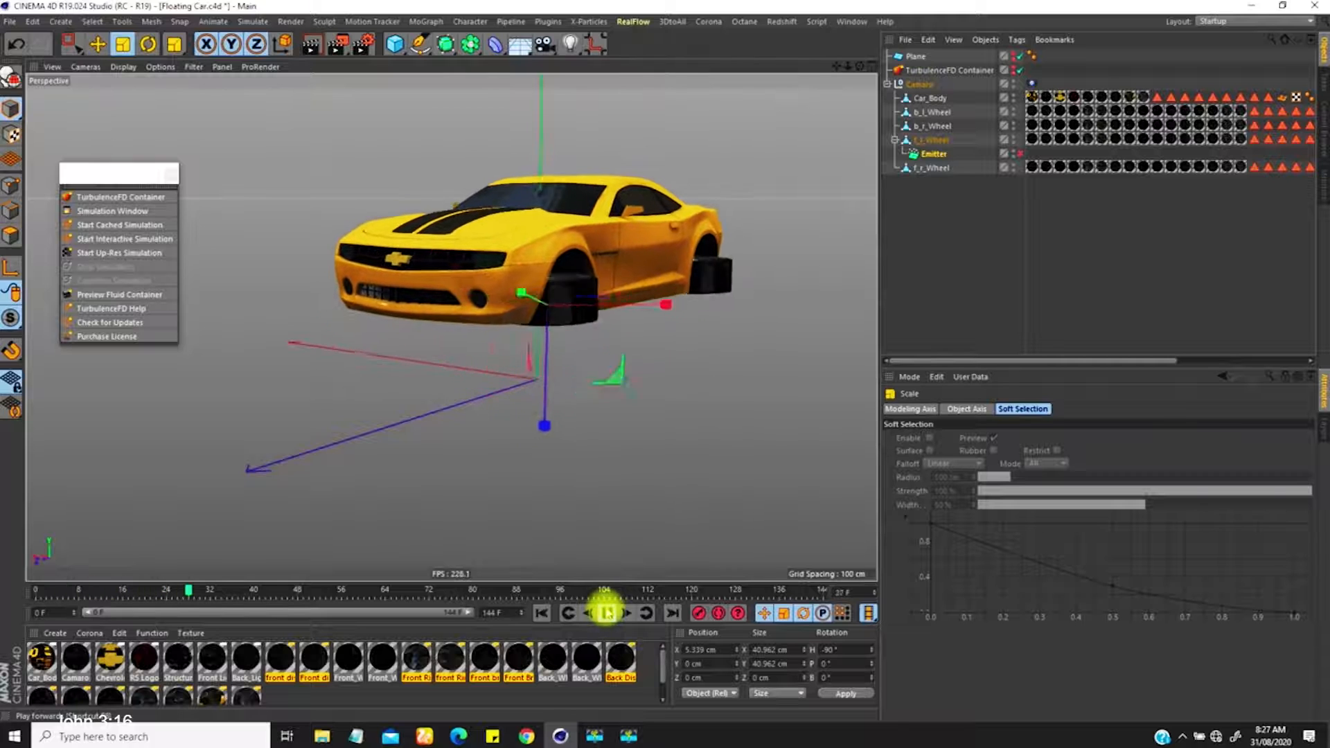
left_click(606, 613)
left_click(542, 613)
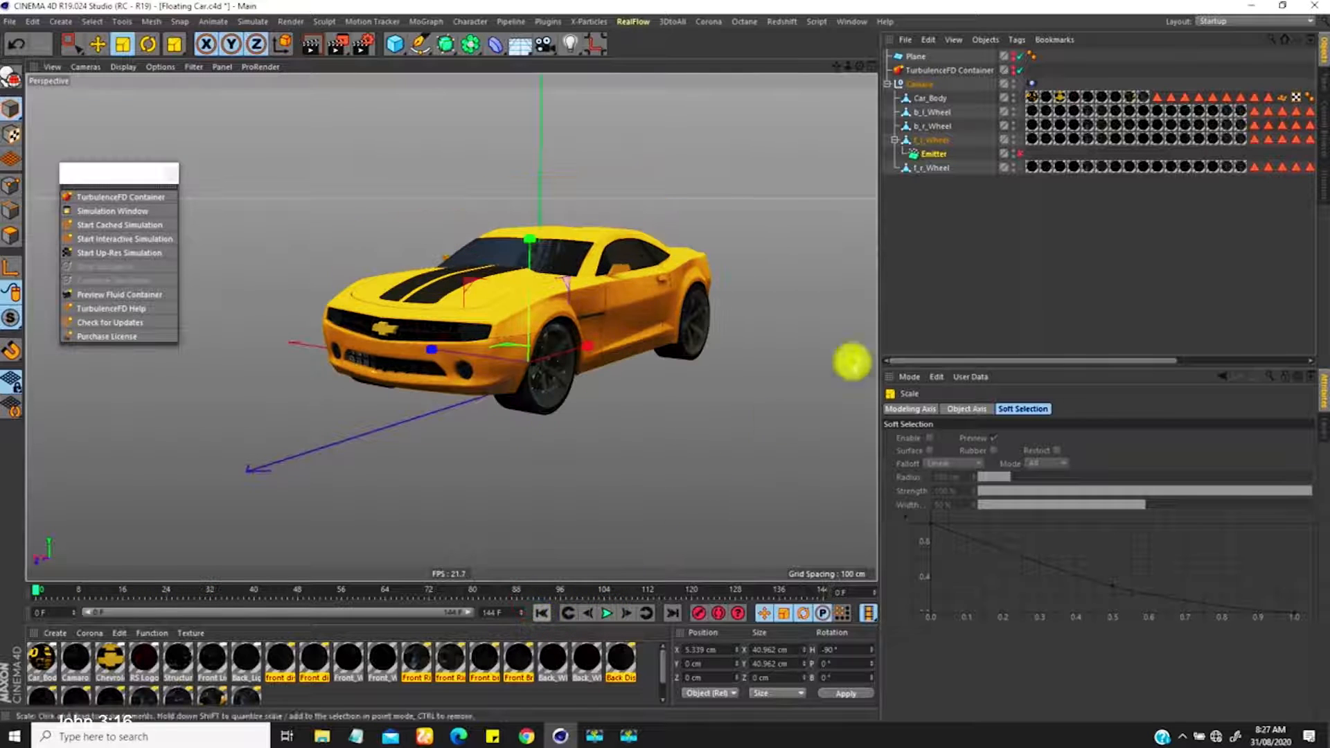
Re-enable the emitter, preview its particles with the car animation, and return to the first frame.
left_click(1019, 153)
left_click(610, 613)
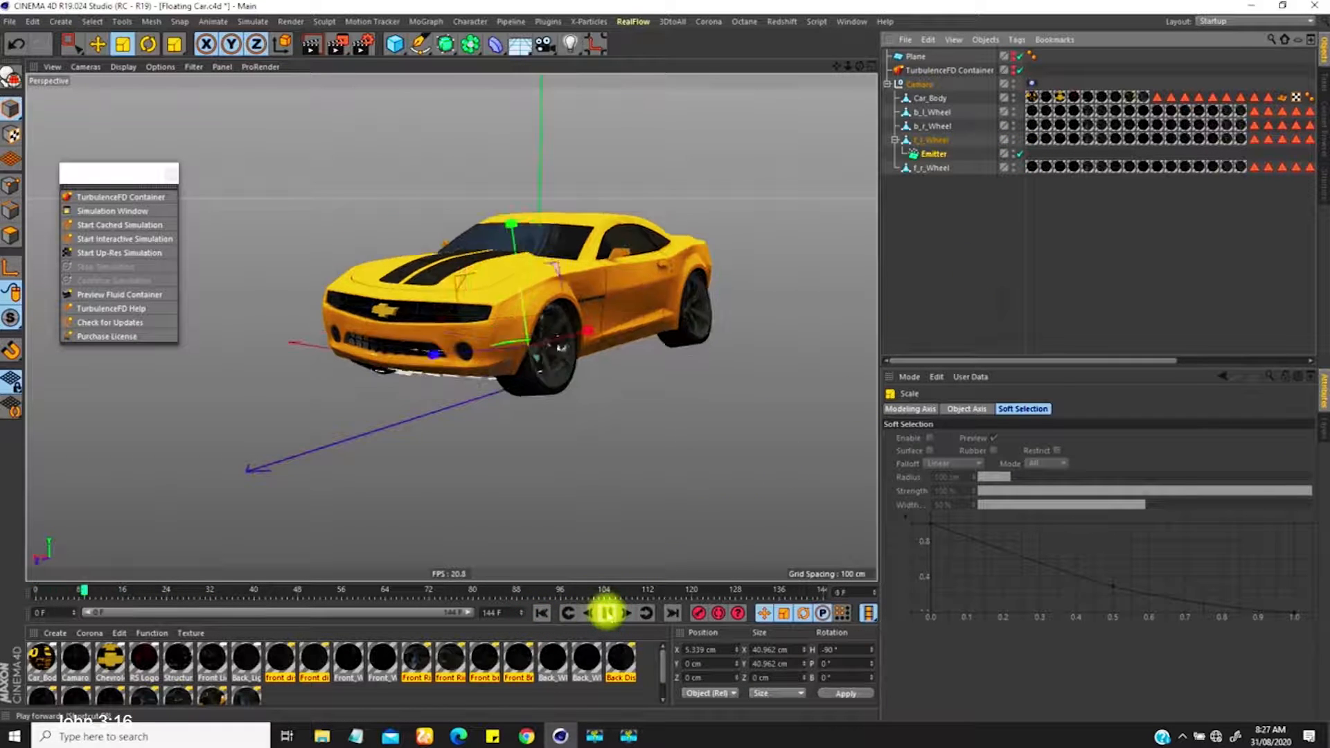
left_click(608, 613)
left_click(542, 612)
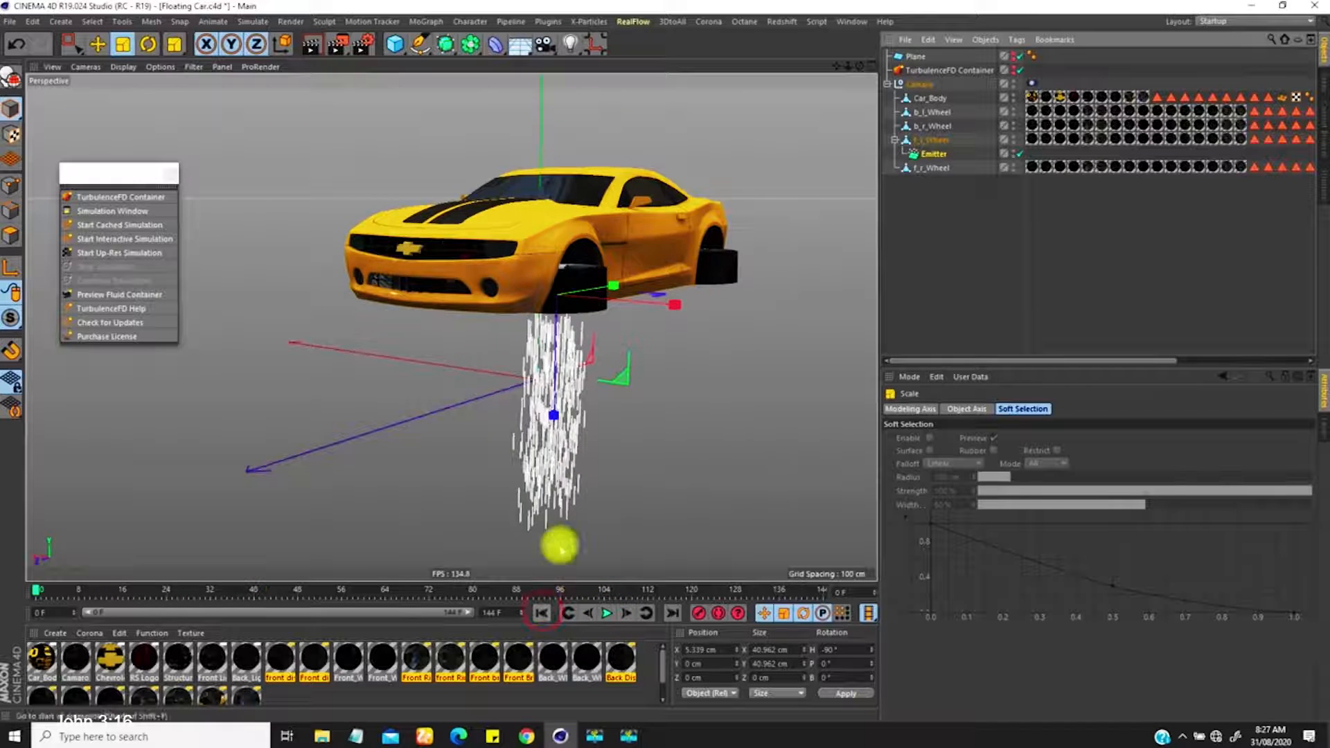
Set the emitter's start emission to 16 F and preview the delayed emission from the first frame.
left_click(925, 146)
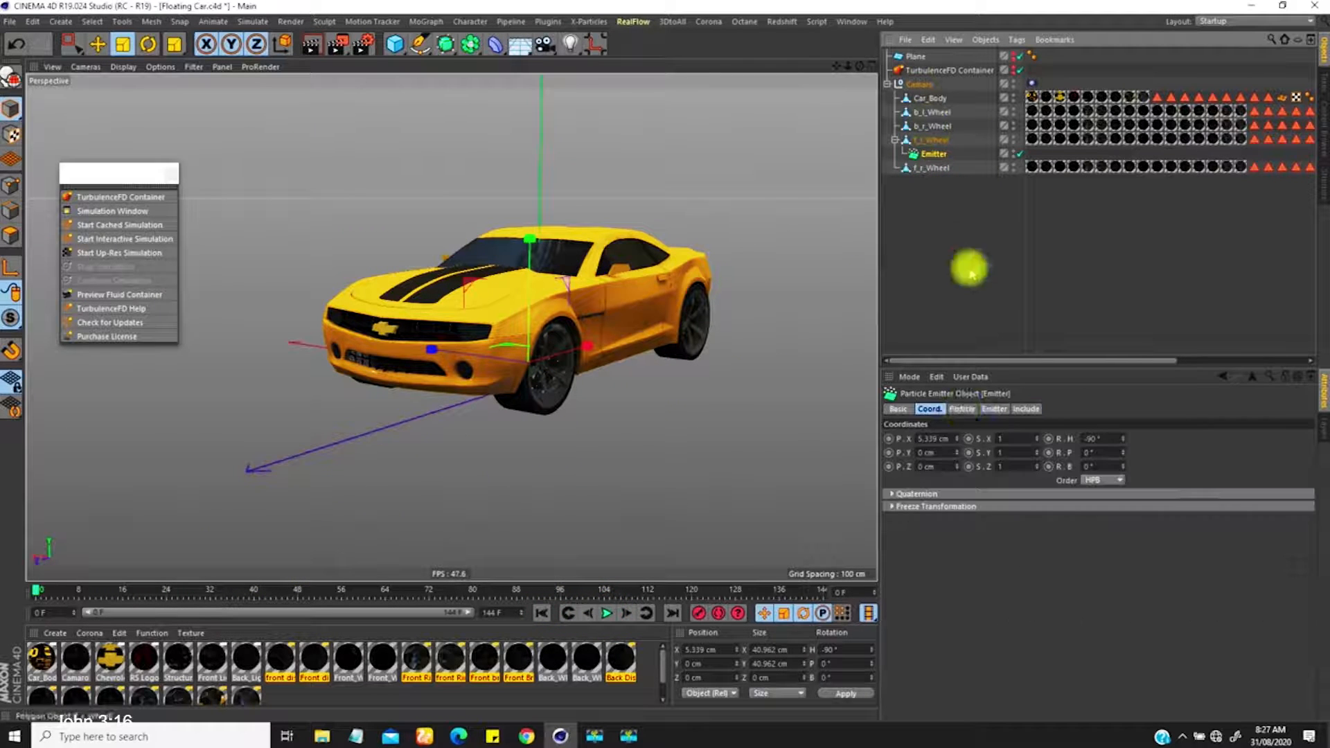
left_click(959, 409)
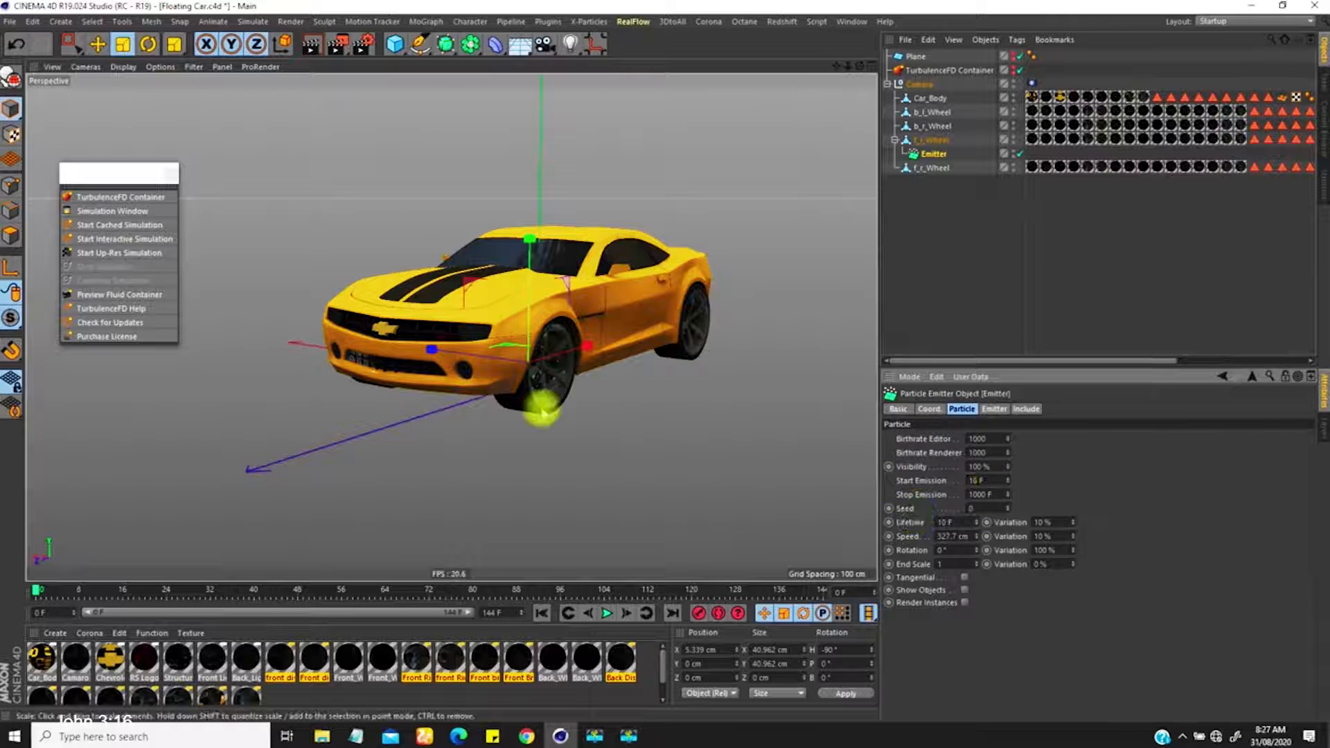
left_click(542, 613)
left_click(607, 612)
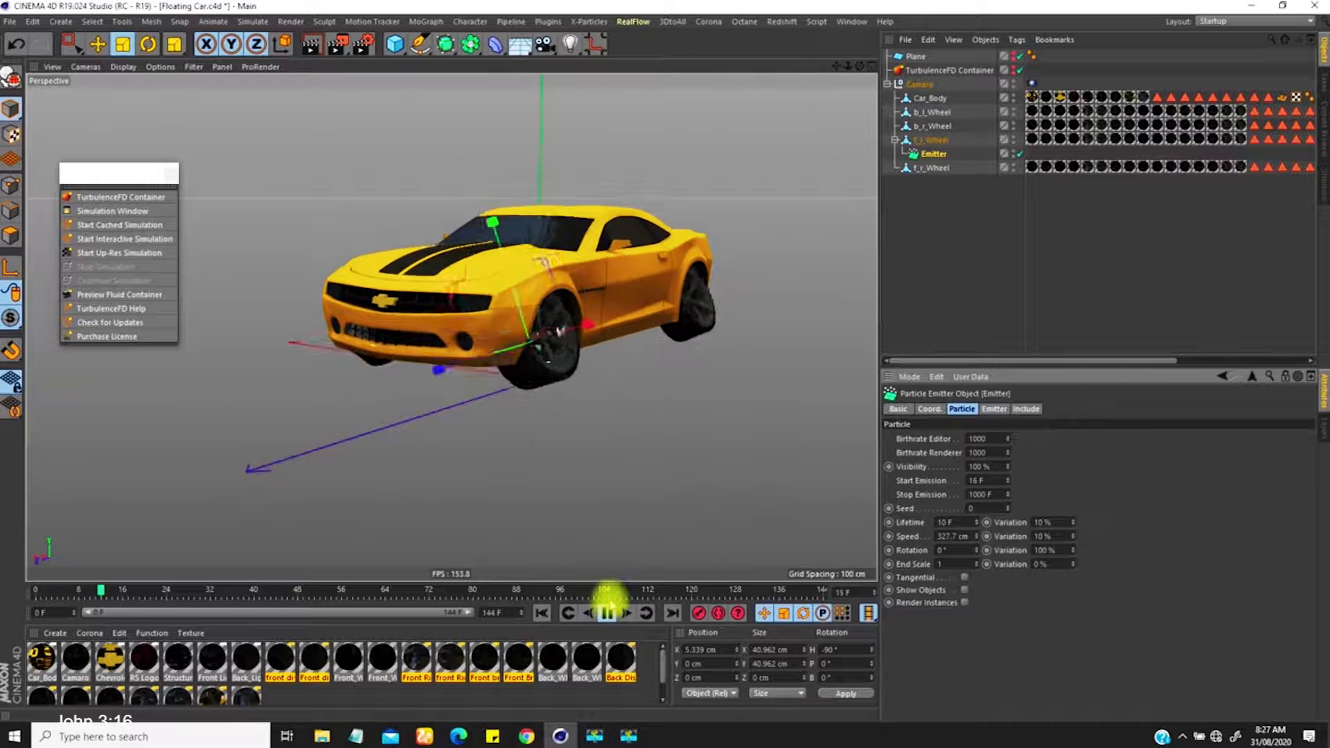
left_click_drag(584, 454, 489, 423, "alt")
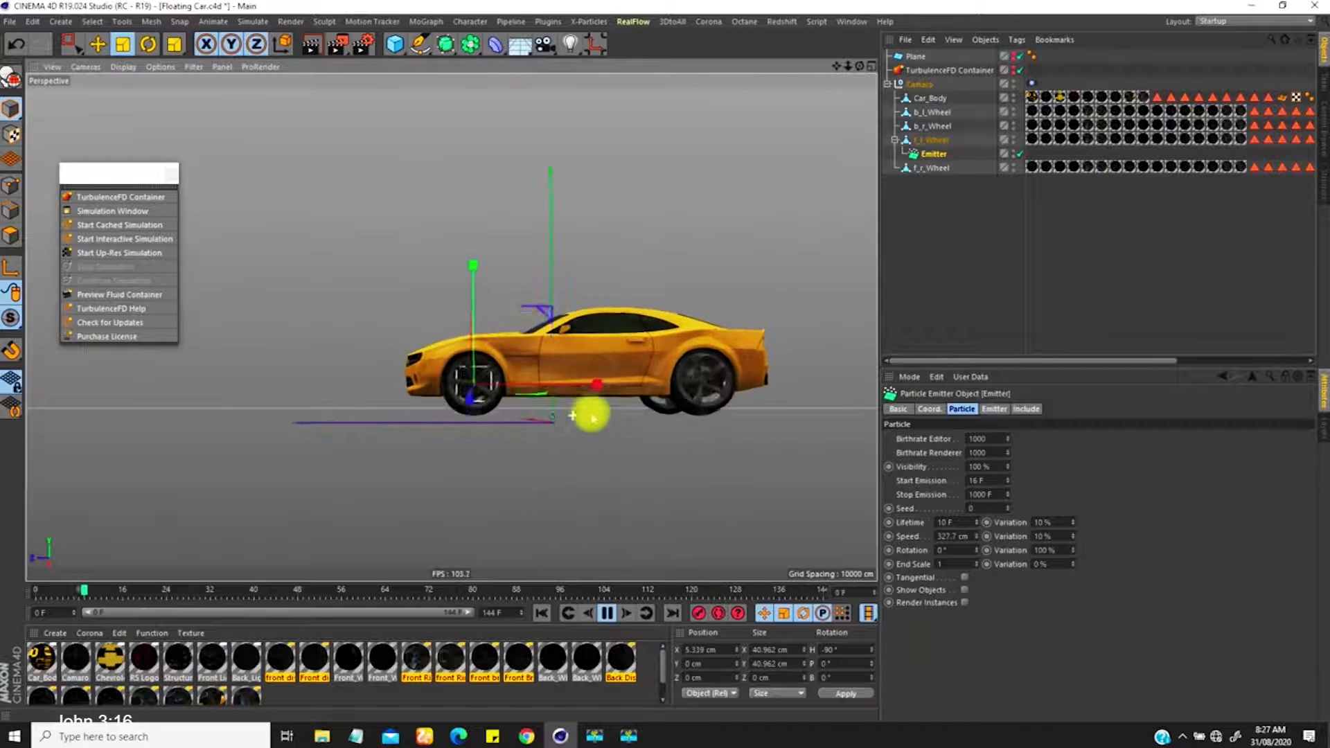
Review the emission during playback from several angles, stop it and make the ground plane visible again.
left_click_drag(510, 407, 567, 367, "alt")
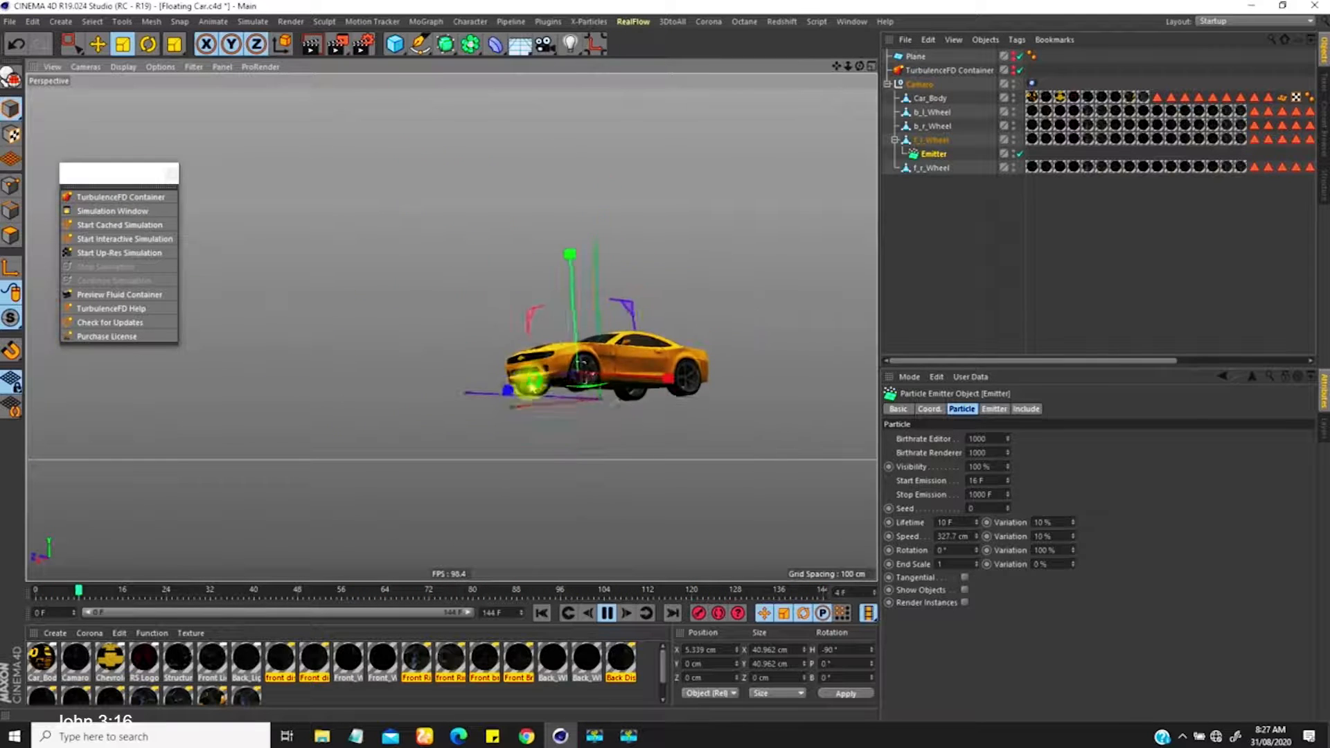
left_click_drag(577, 412, 573, 300, "alt")
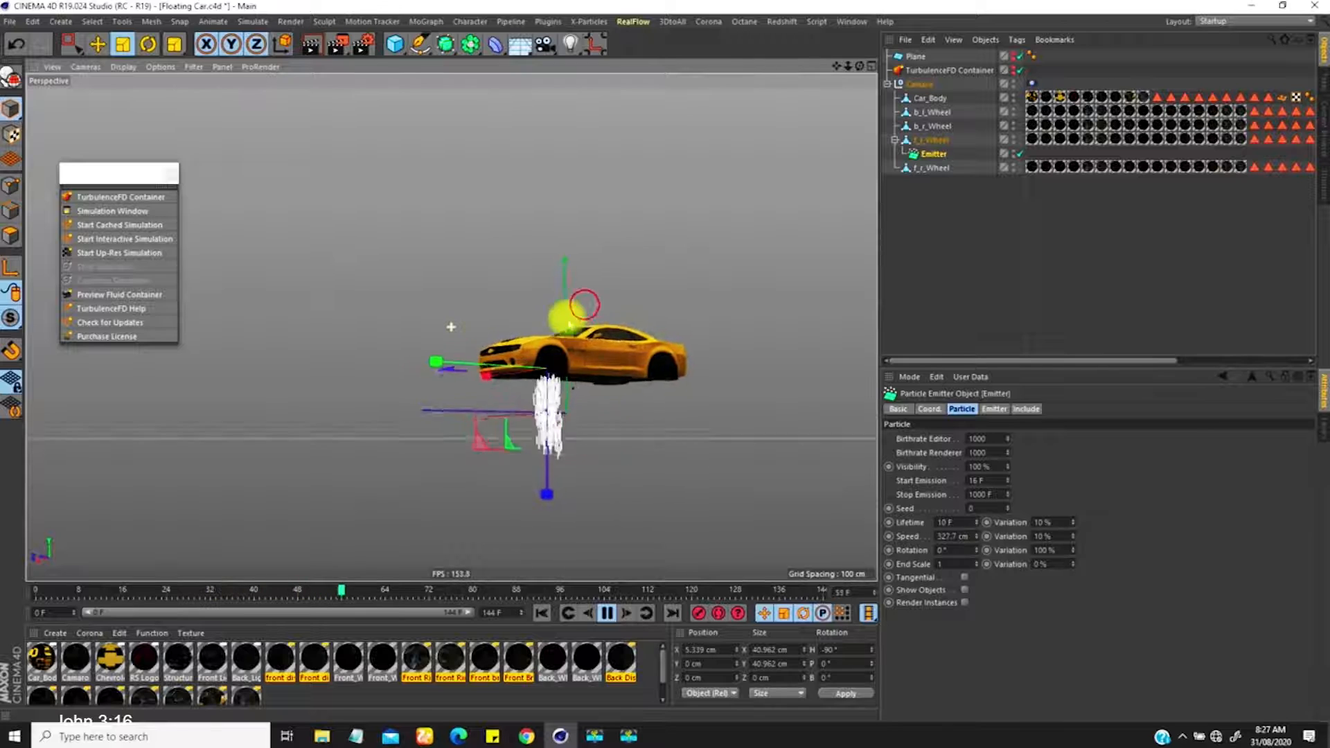
left_click(891, 246)
left_click(606, 612)
left_click(1013, 54)
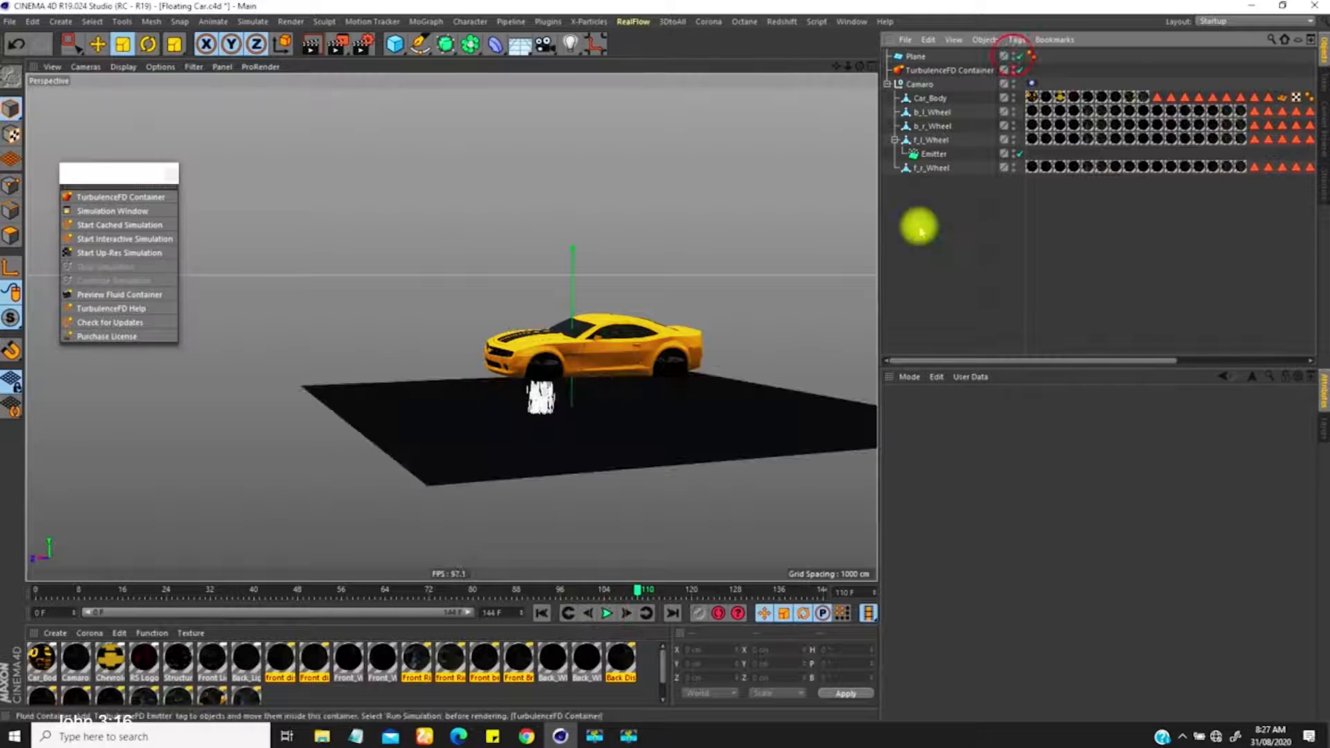
left_click_drag(520, 430, 566, 485, "alt")
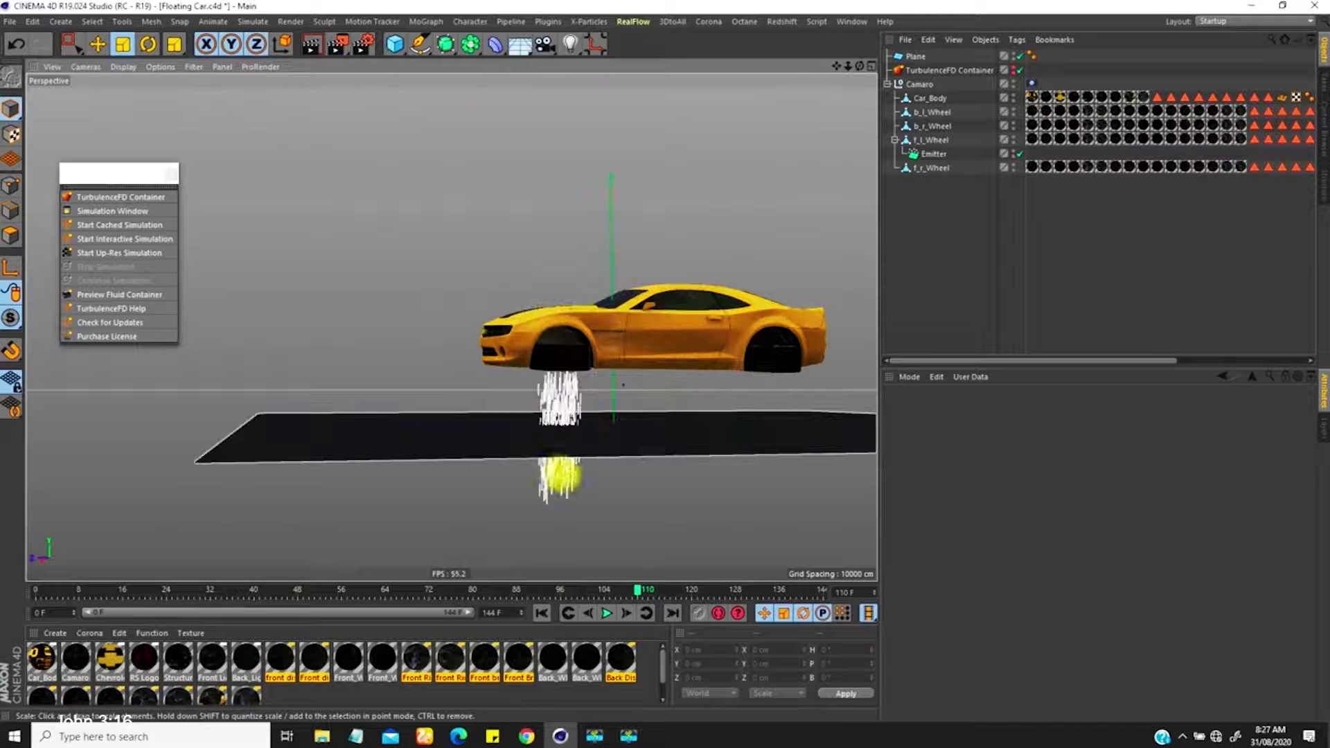
Set the front-left wheel emitter's particle lifetime to 5 F, preview the emission and return to the first frame.
left_click(934, 153)
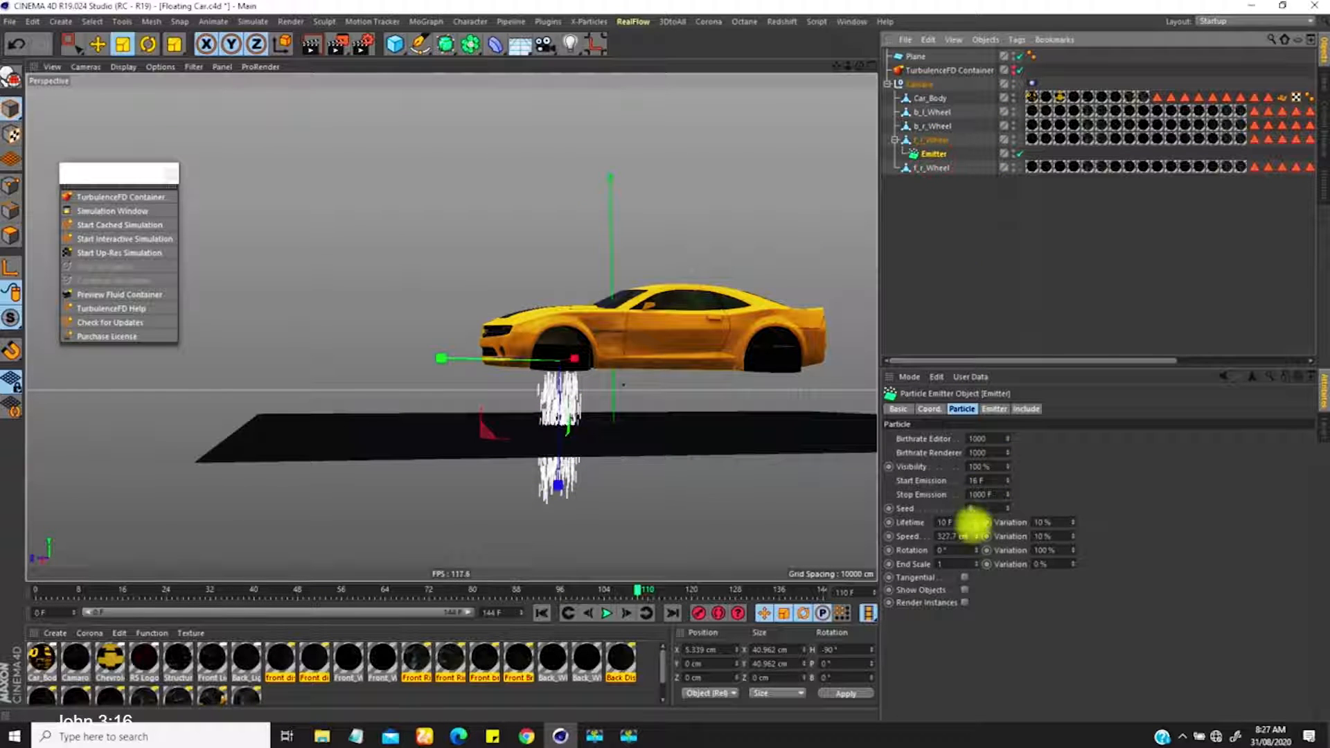
left_click(957, 523)
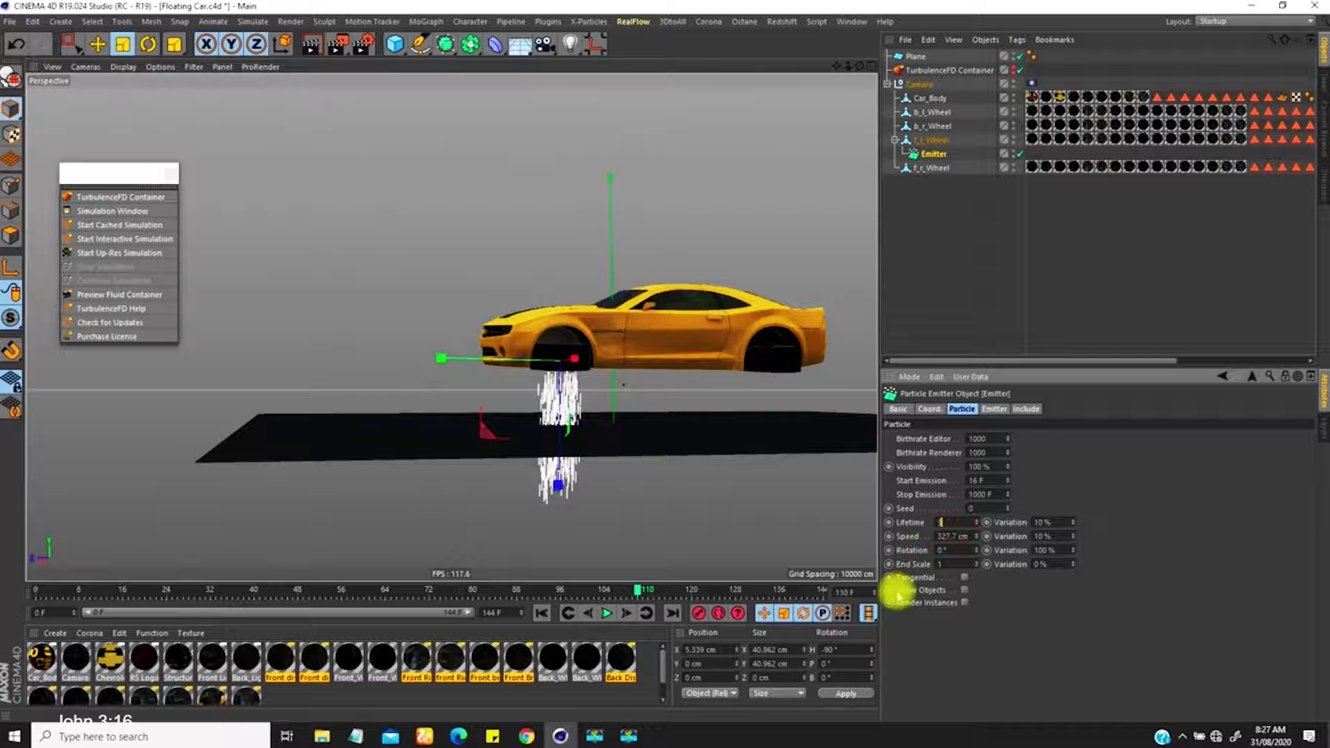
left_click(542, 613)
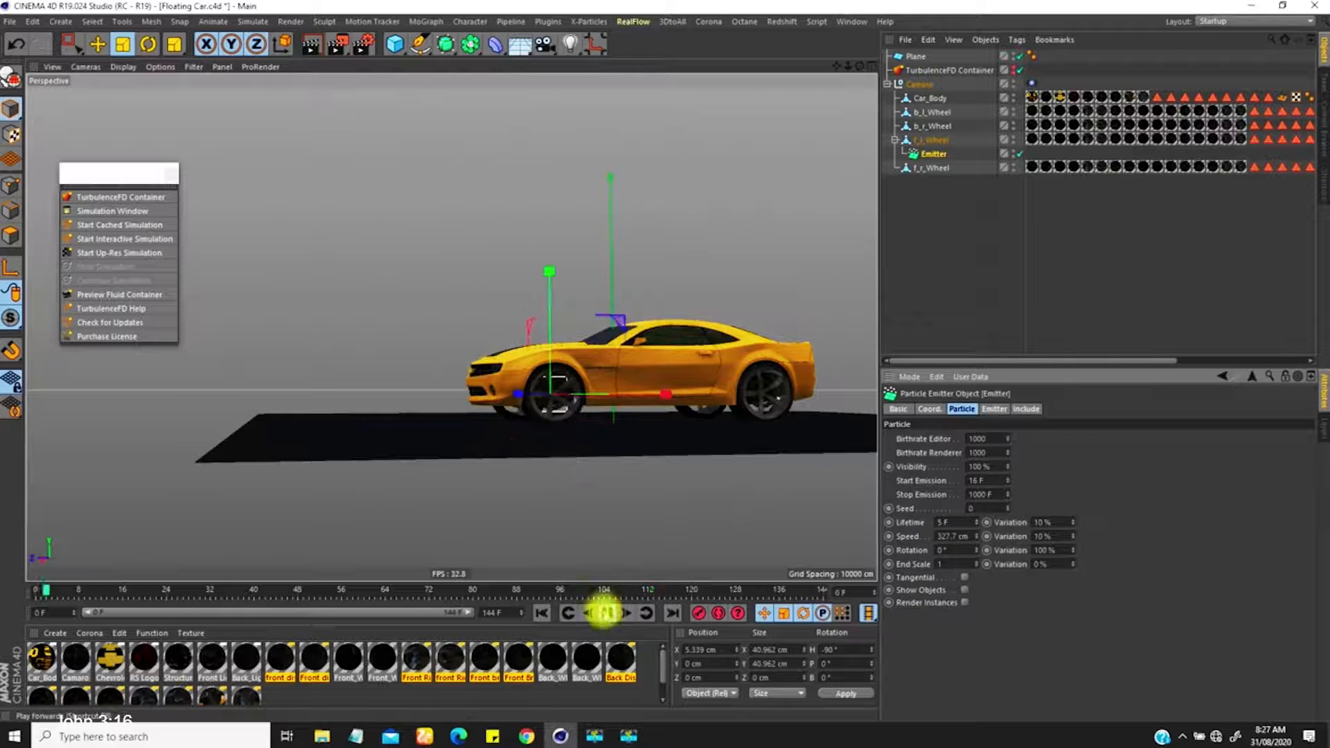
left_click(607, 613)
left_click_drag(585, 469, 548, 411, "alt")
left_click(607, 612)
left_click(542, 612)
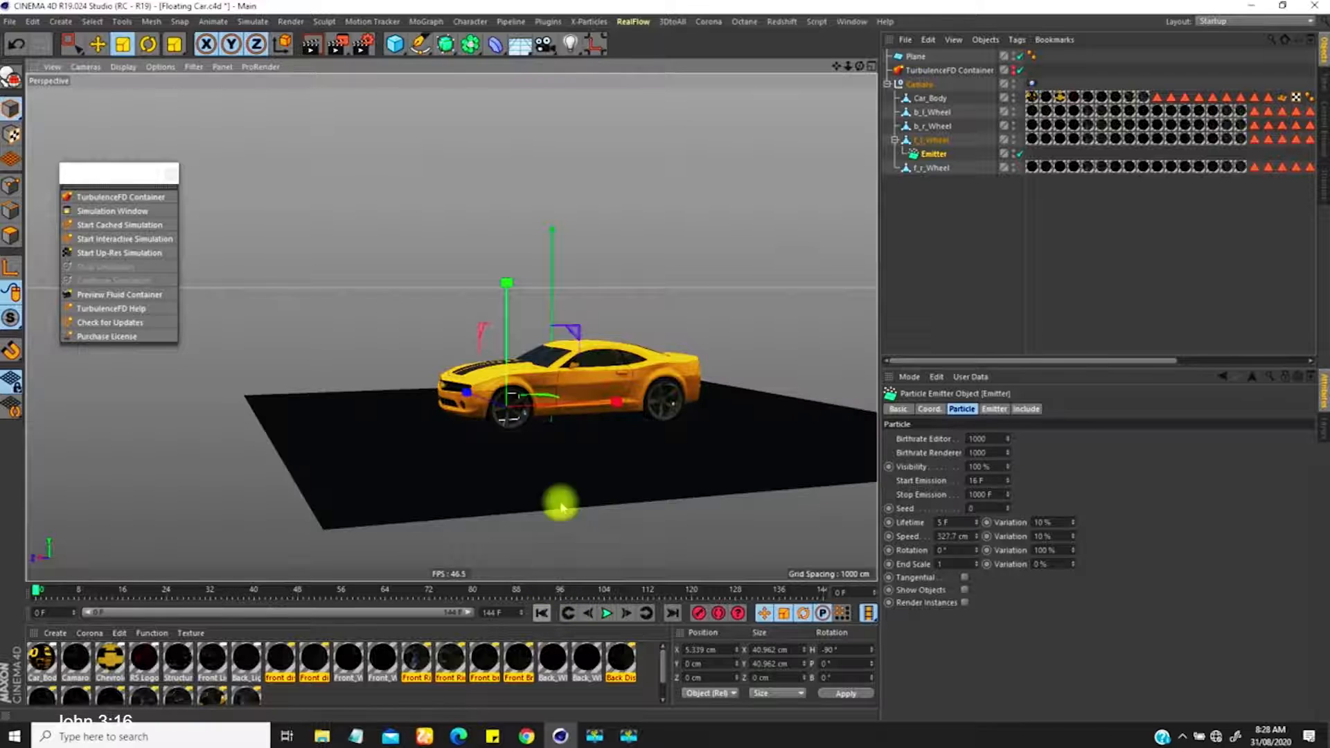
Duplicate the front-left wheel's emitter and parent the copy under f_r_Wheel.
mouse_move(490, 423)
left_mouse_down("alt")
mouse_move(632, 439)
mouse_move(479, 409)
left_mouse_up("alt")
left_click_drag(389, 410, 505, 418, "alt")
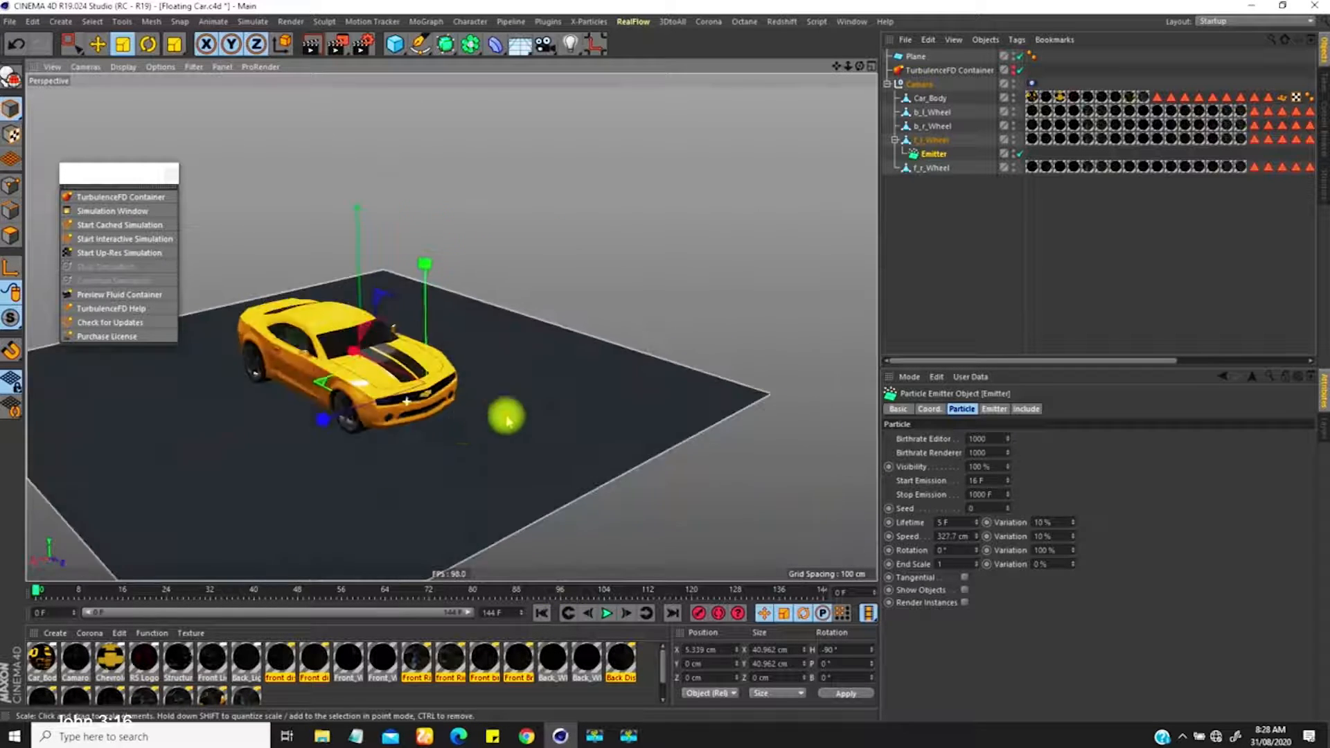
middle_click_drag(505, 418, 605, 407, "alt")
right_click_drag(447, 401, 509, 288, "alt")
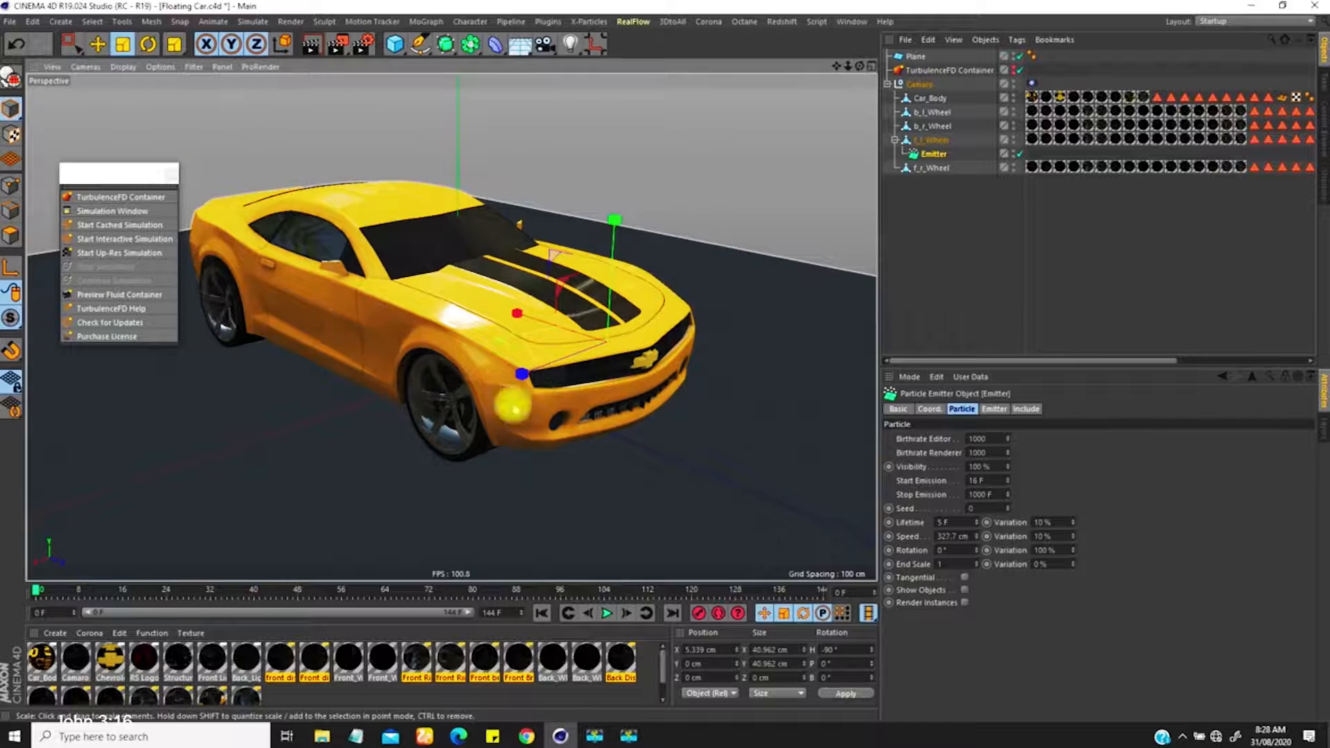
right_click_drag(513, 406, 533, 460, "alt")
left_click_drag(531, 410, 651, 291, "alt")
left_click_drag(466, 413, 675, 384, "alt")
left_click(430, 406)
left_click(932, 154)
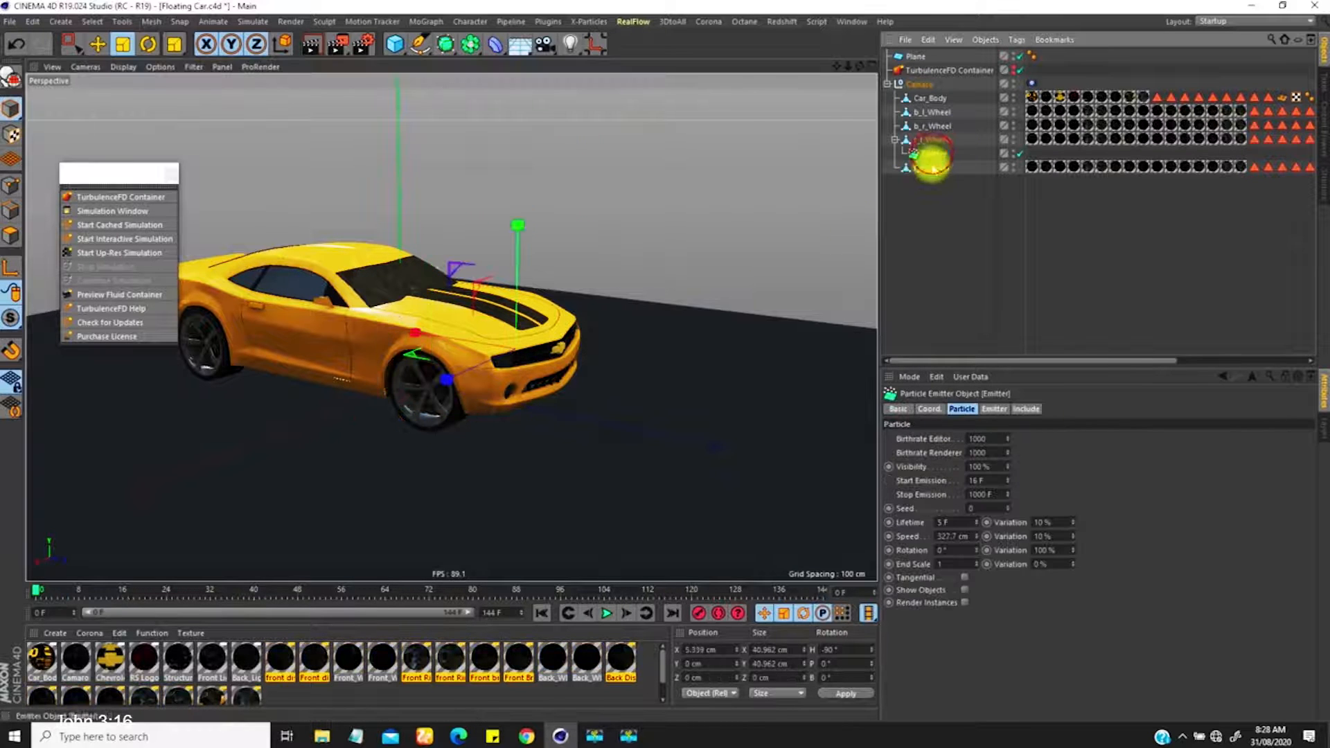
left_click_drag(942, 173, 936, 171, "ctrl")
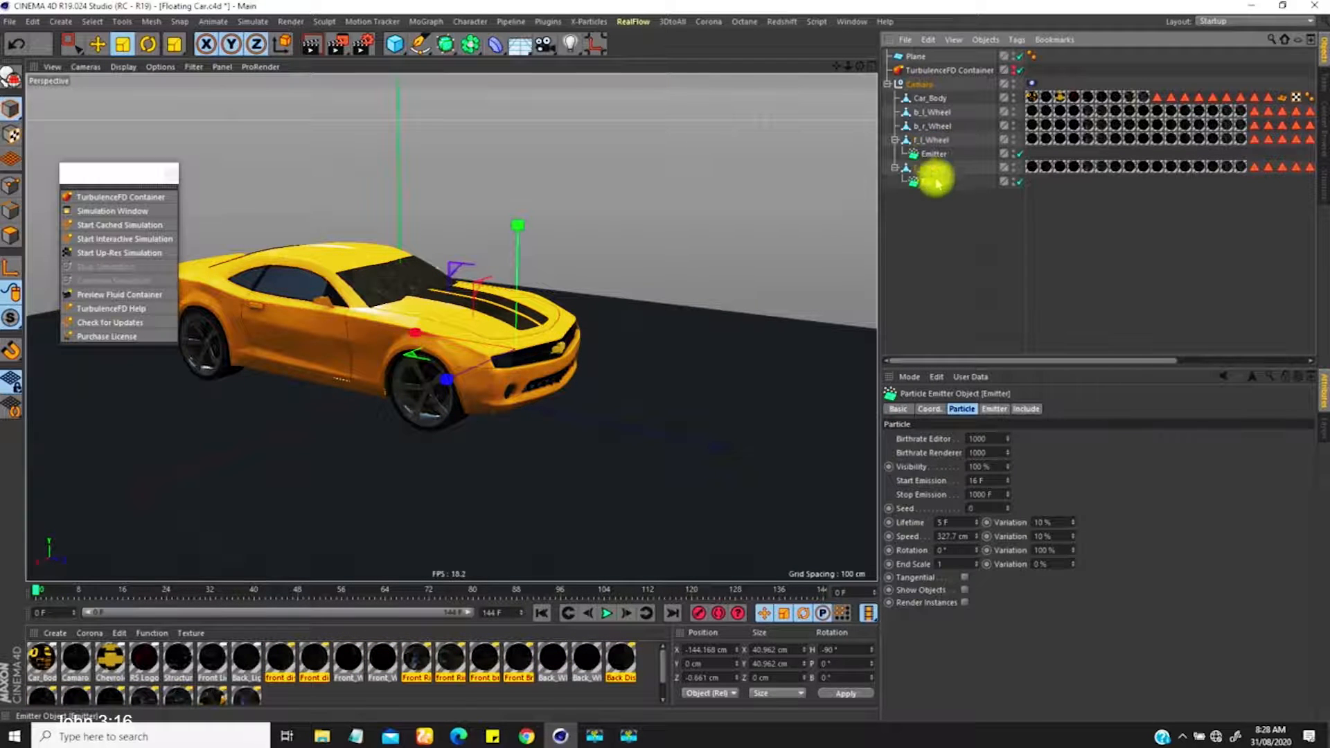
Reset the copied emitter's X and Z positions to 0 cm in the front-right wheel and preview its emission.
left_click_drag(517, 433, 369, 396, "alt")
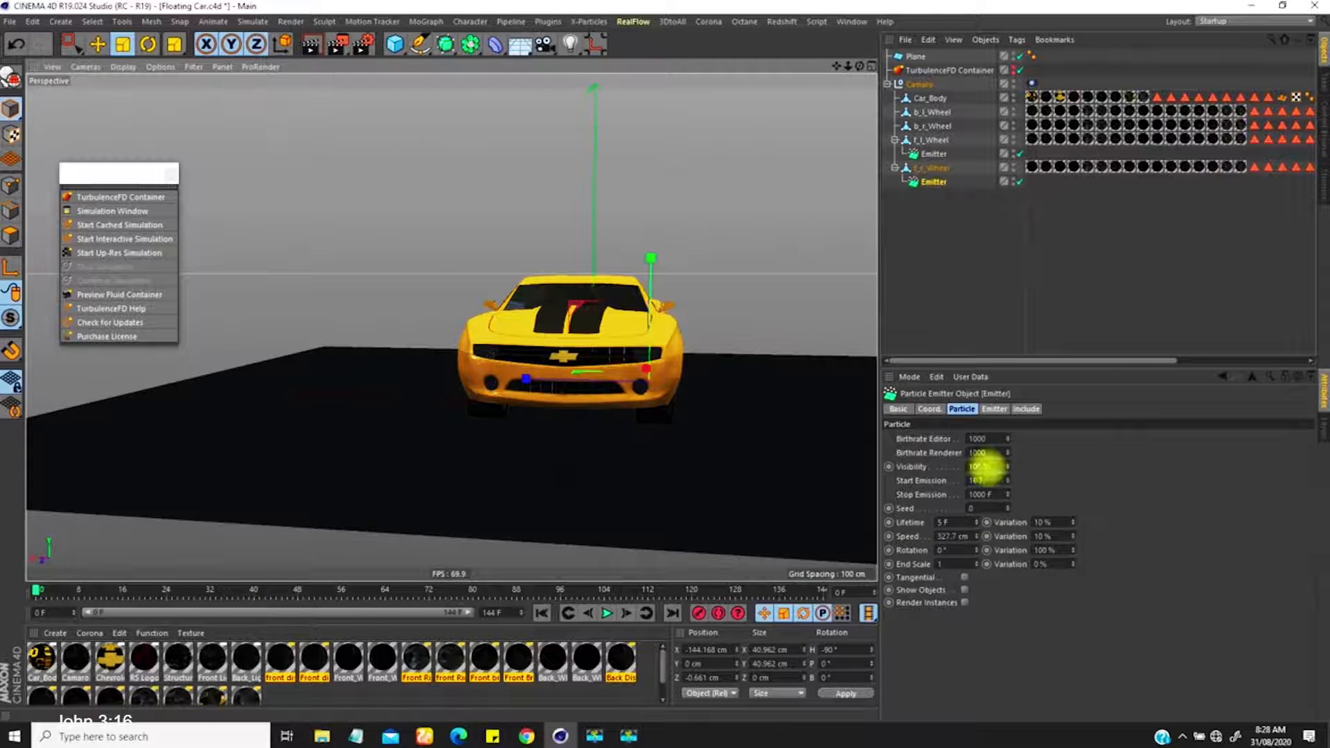
left_click(928, 409)
right_click(956, 439)
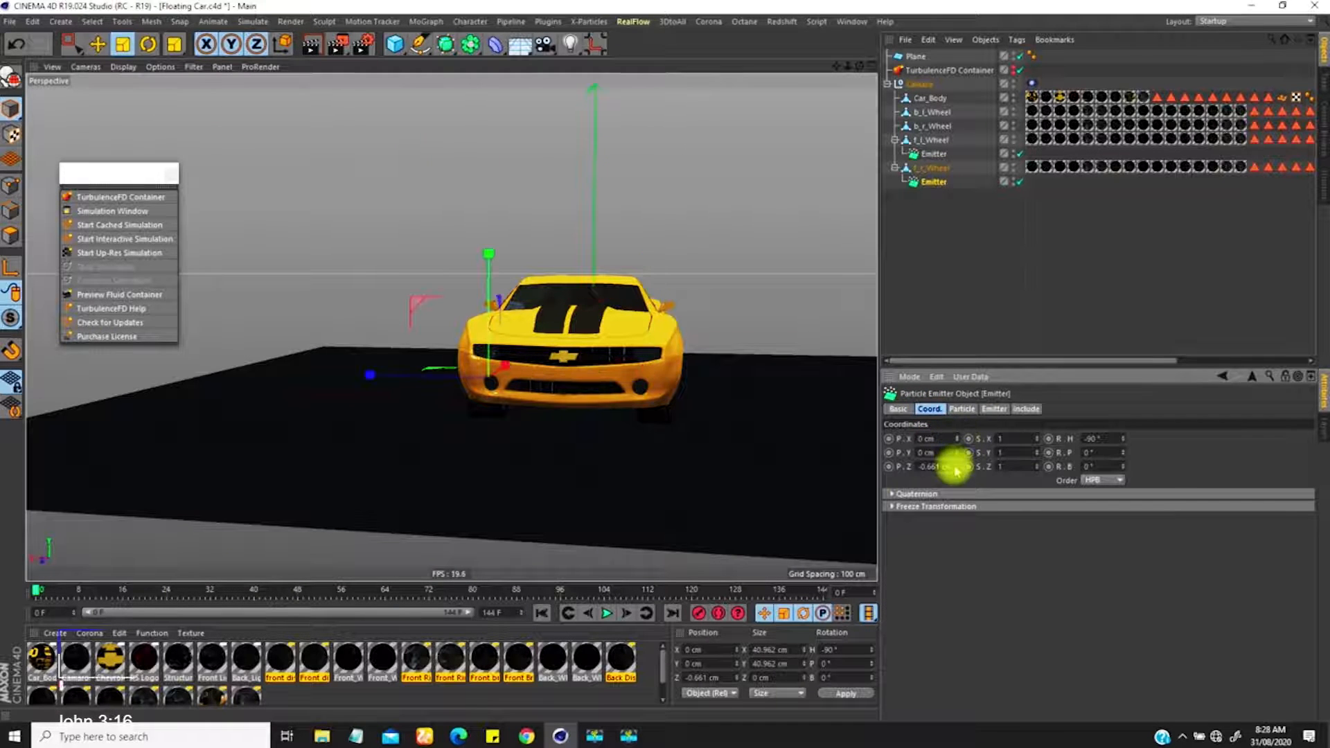
right_click(953, 466)
left_click(921, 481)
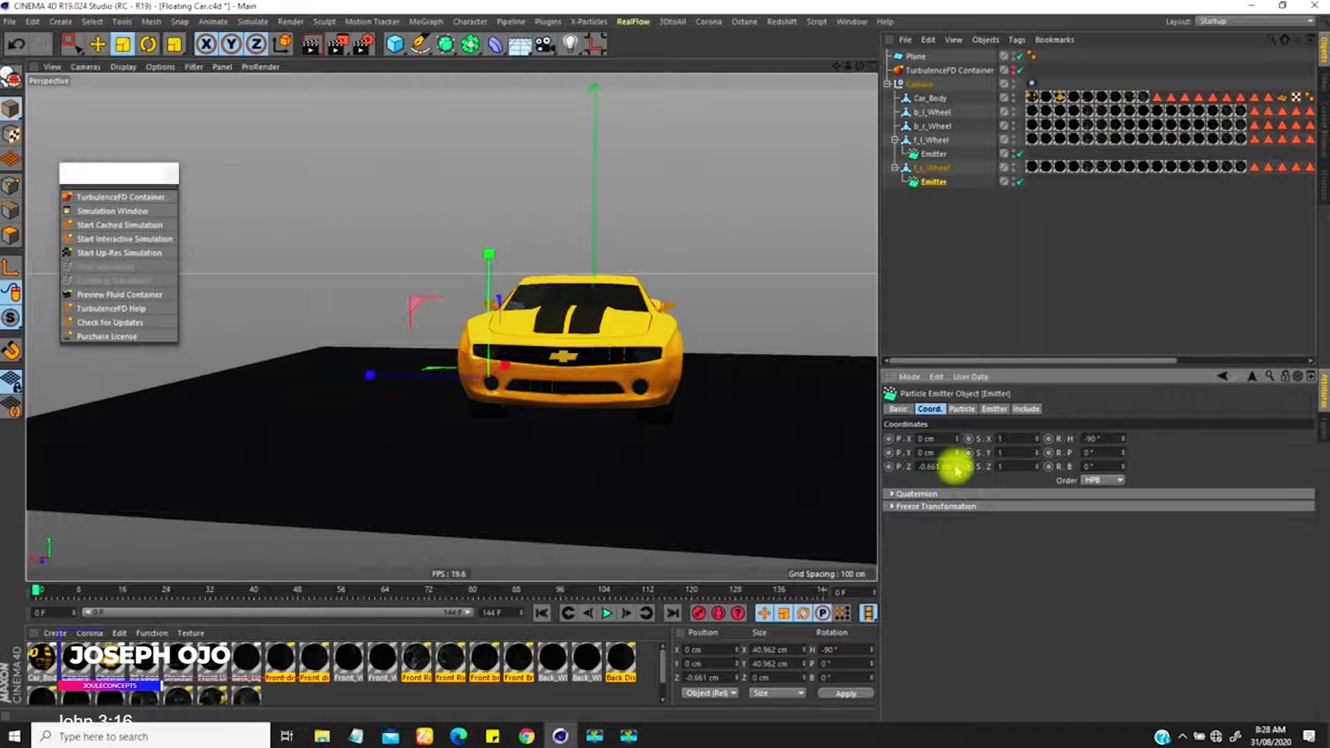
left_click_drag(535, 374, 567, 385, "alt")
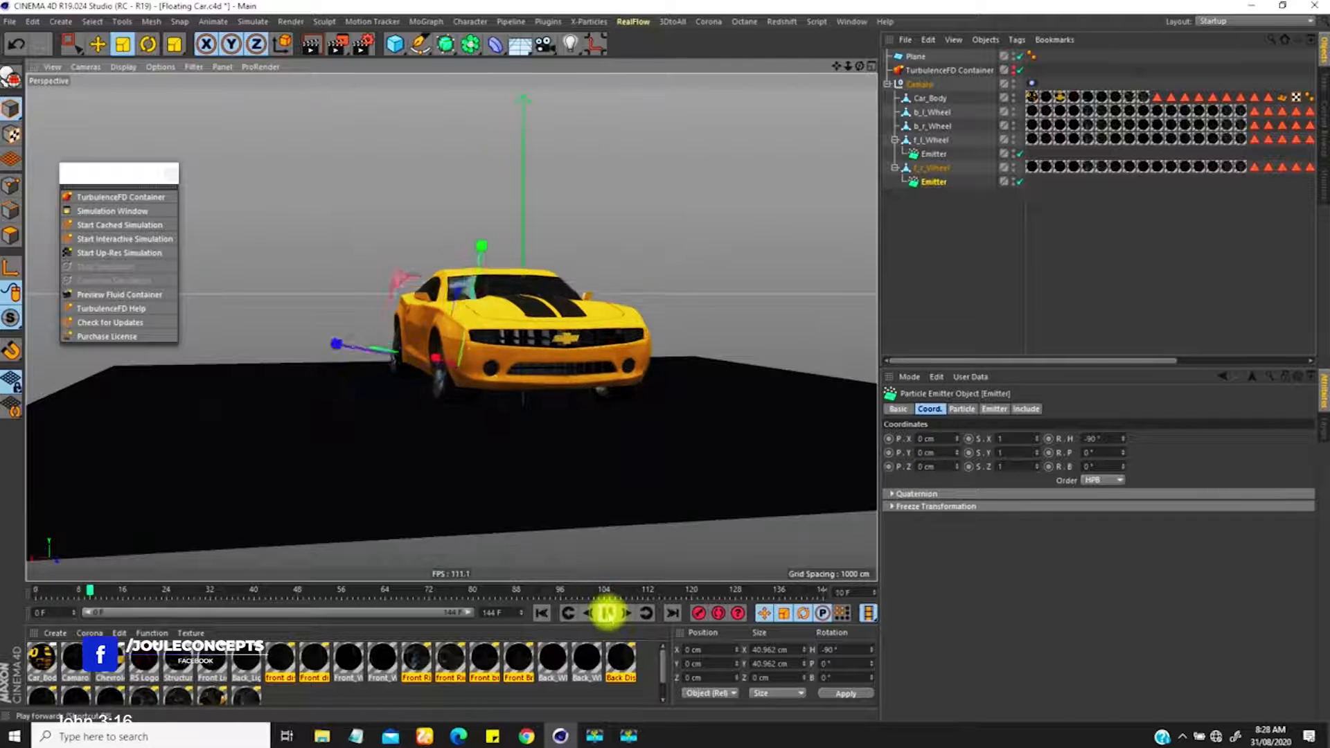
left_click(610, 614)
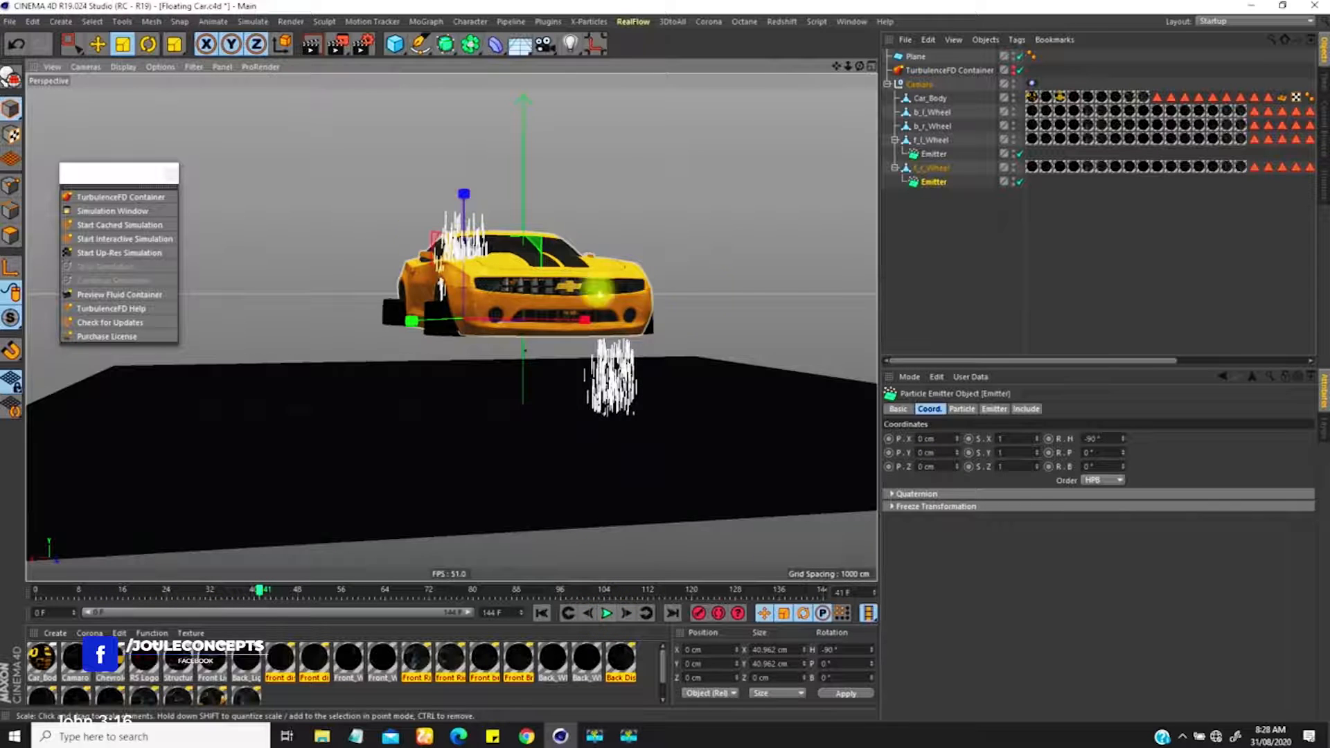
Set the front-right emitter's heading rotation to 90°, preview both front emitters and return to the first frame.
left_click_drag(1103, 438, 1038, 436)
type("9")
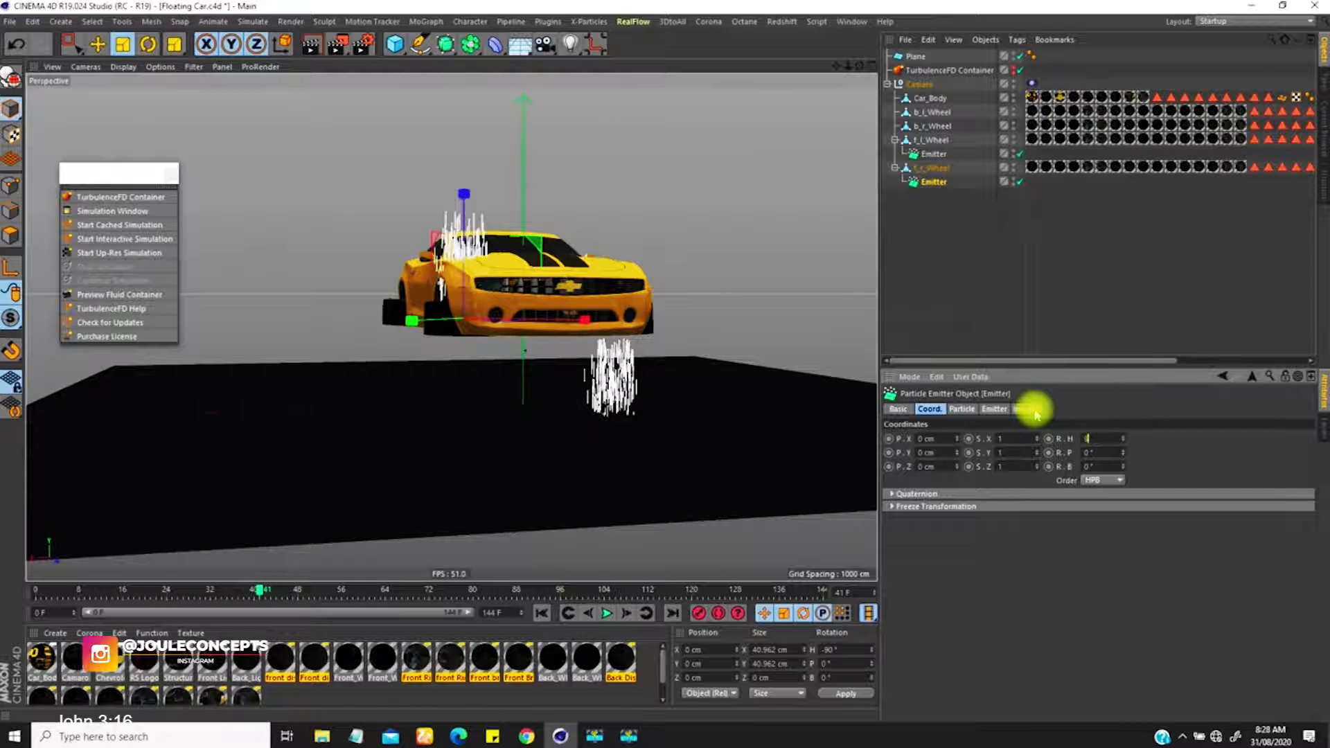
left_click(542, 613)
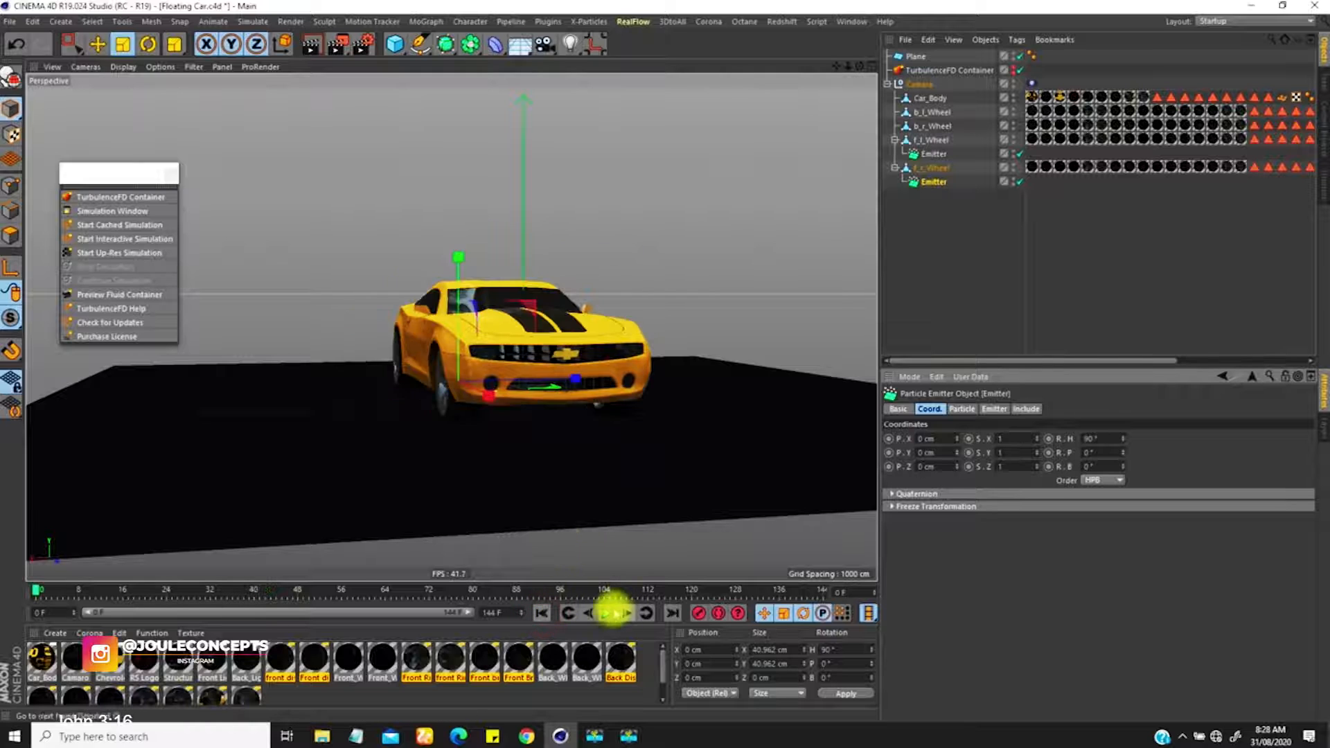
left_click_drag(533, 343, 531, 374, "alt")
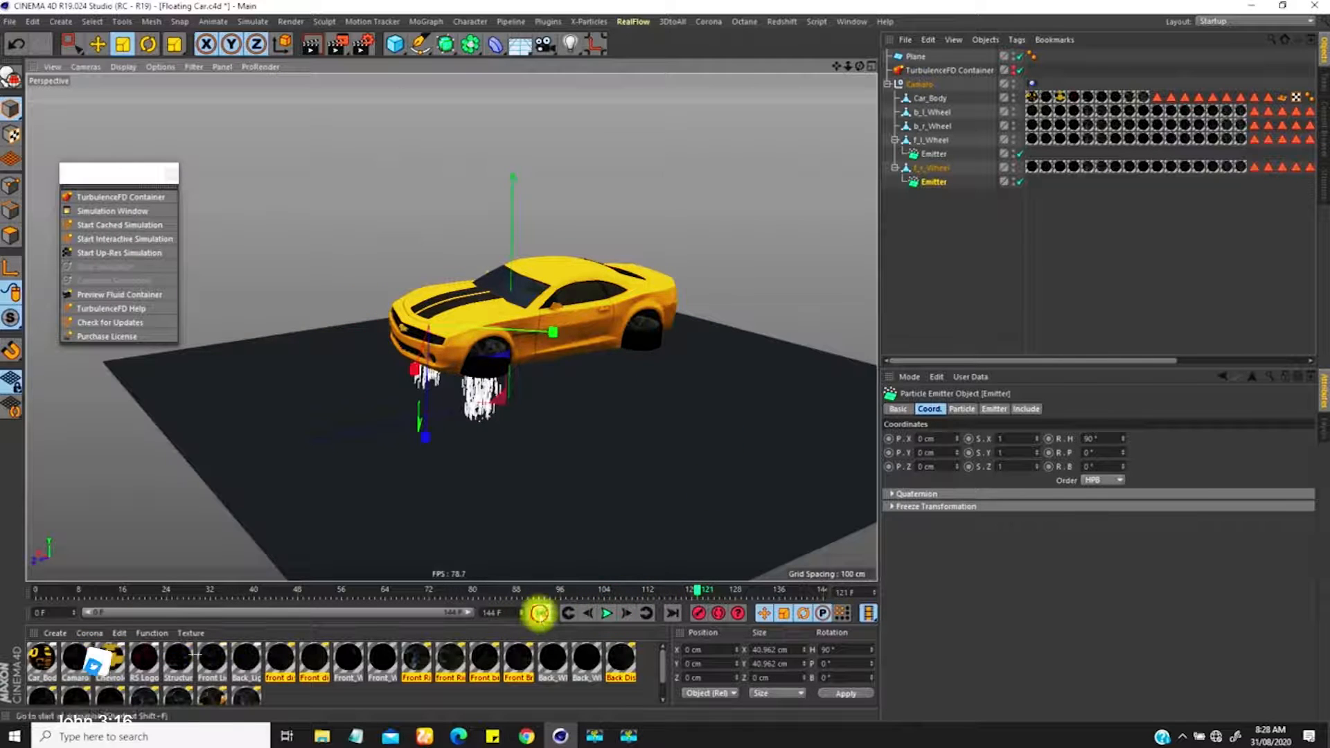
left_click(541, 613)
scroll(495, 332, "up", 4)
scroll(527, 281, "down", 3)
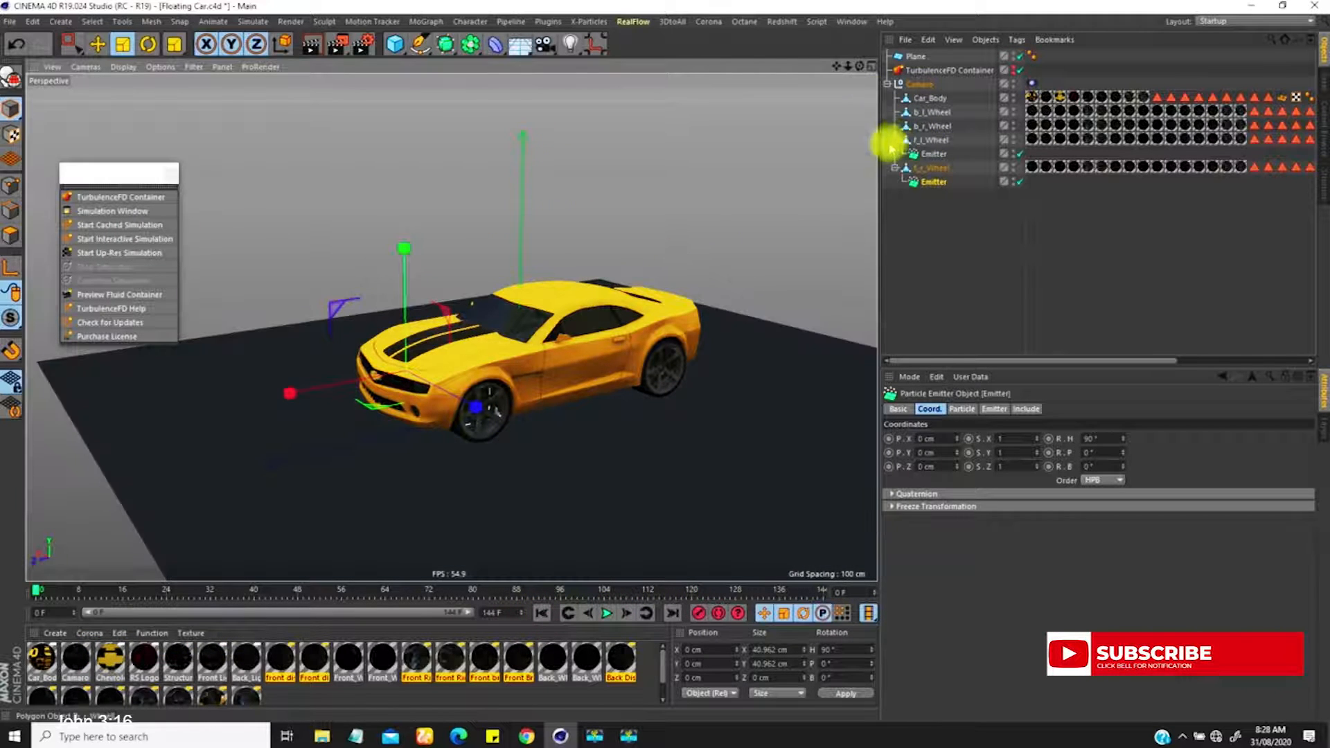
Collapse the Camaro hierarchy and make the TurbulenceFD container visible in the scene.
left_click(887, 84)
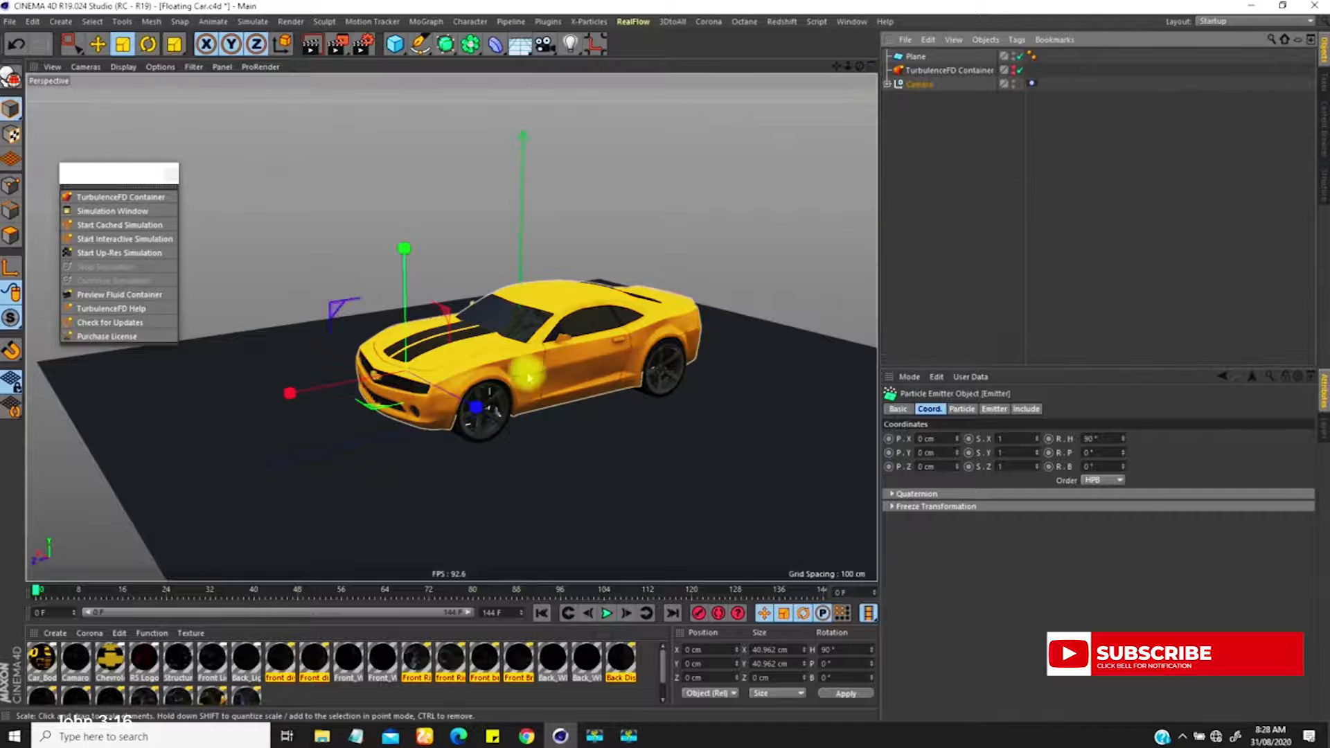
scroll(510, 400, "down", 3)
left_click_drag(510, 400, 459, 379, "alt")
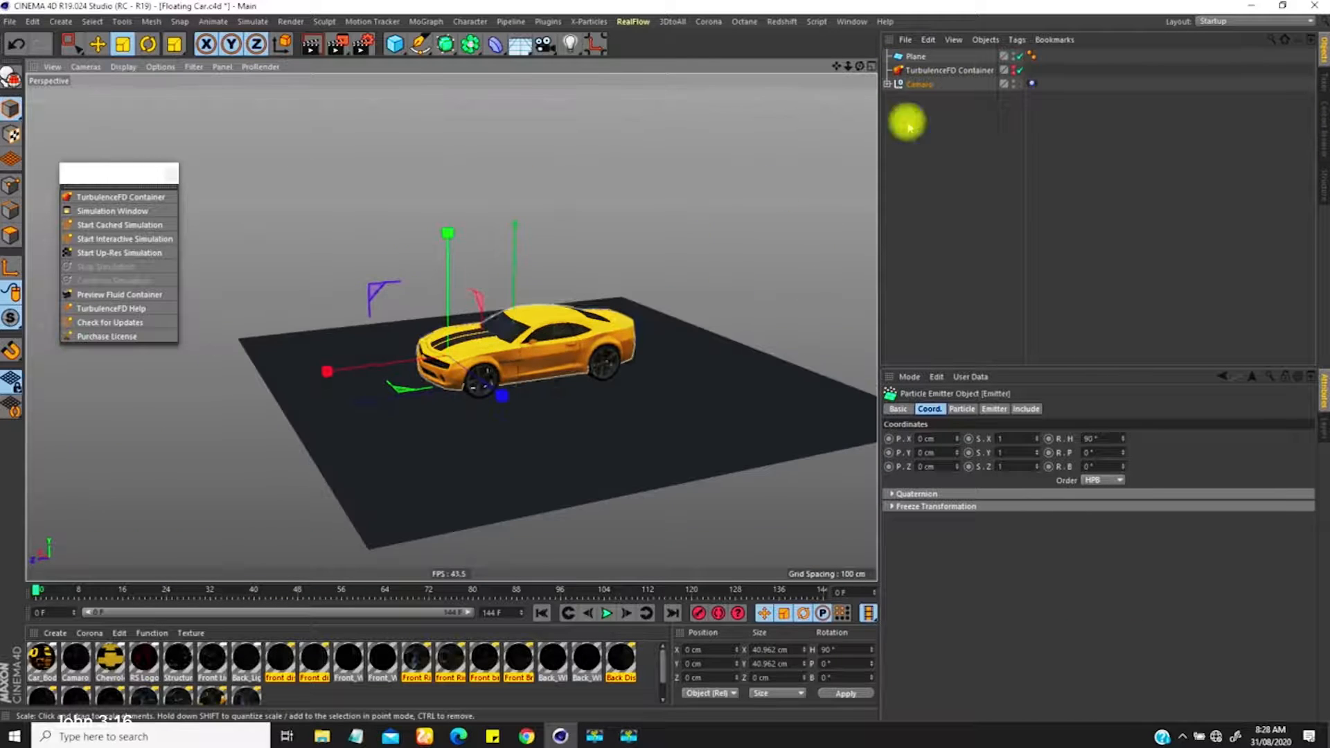
left_click(1012, 72)
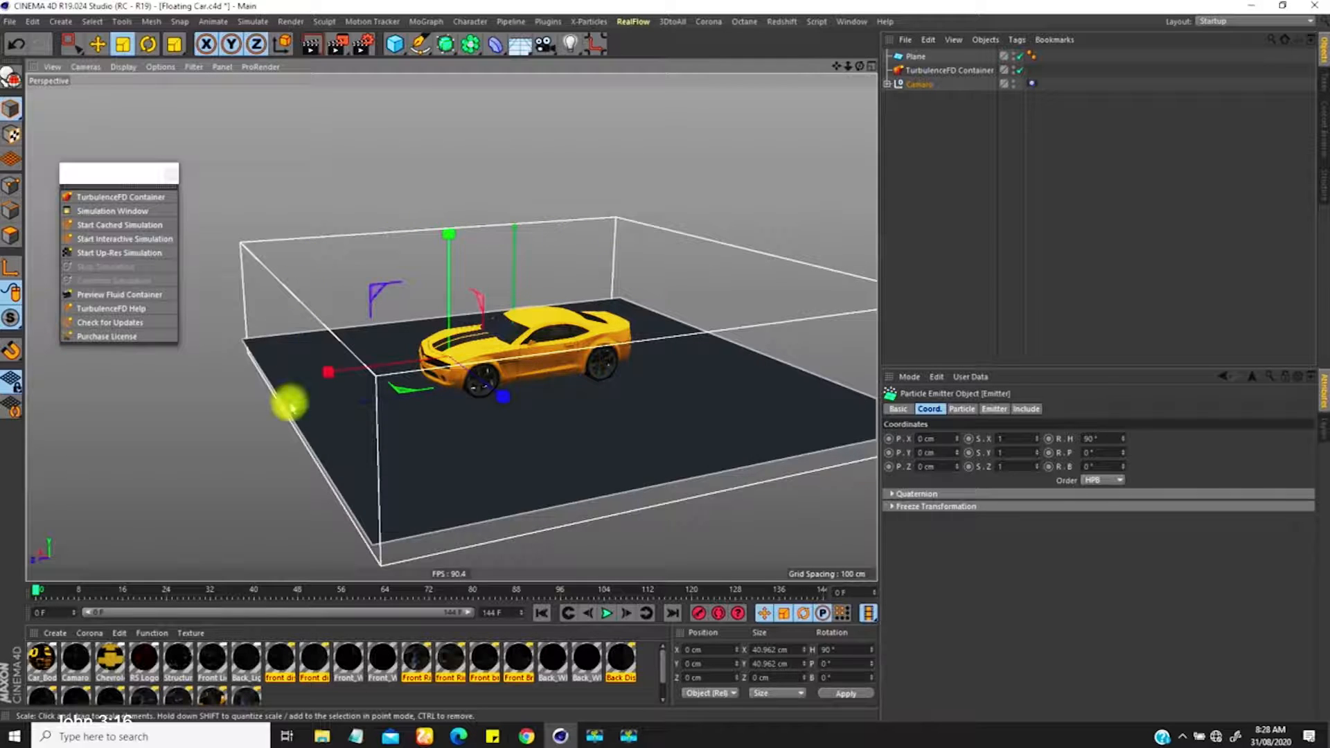
Add a TurbulenceFD Emitter tag to both front wheel particle emitters at once.
left_click(888, 84)
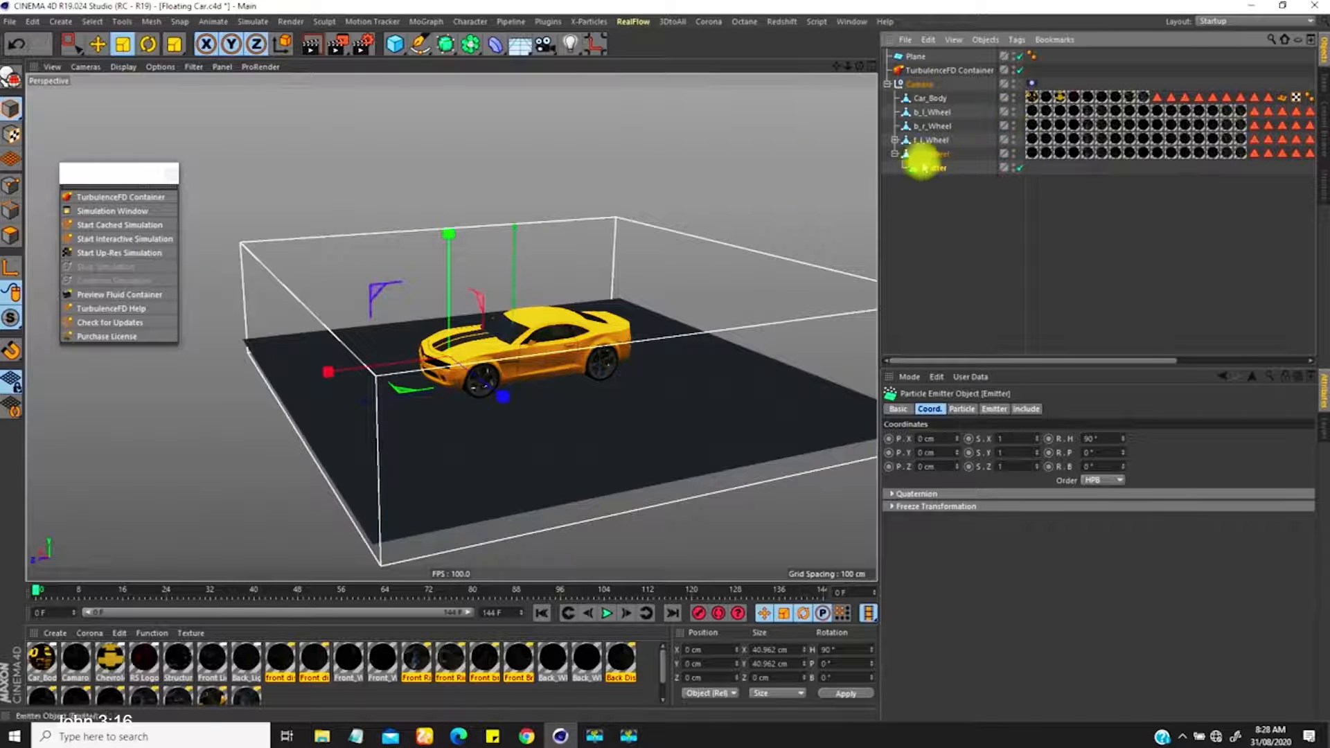
left_click_drag(897, 141, 901, 142, "ctrl")
left_click(932, 154, "ctrl")
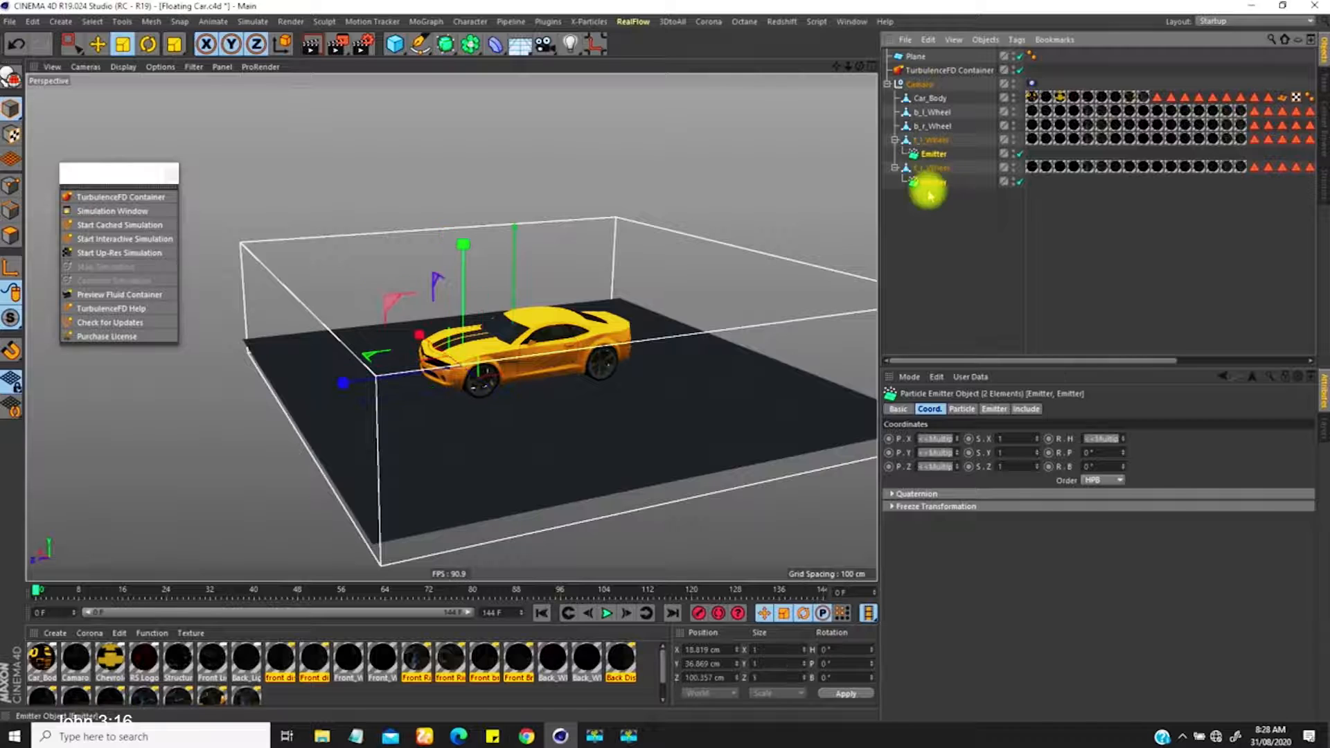
right_click(932, 160)
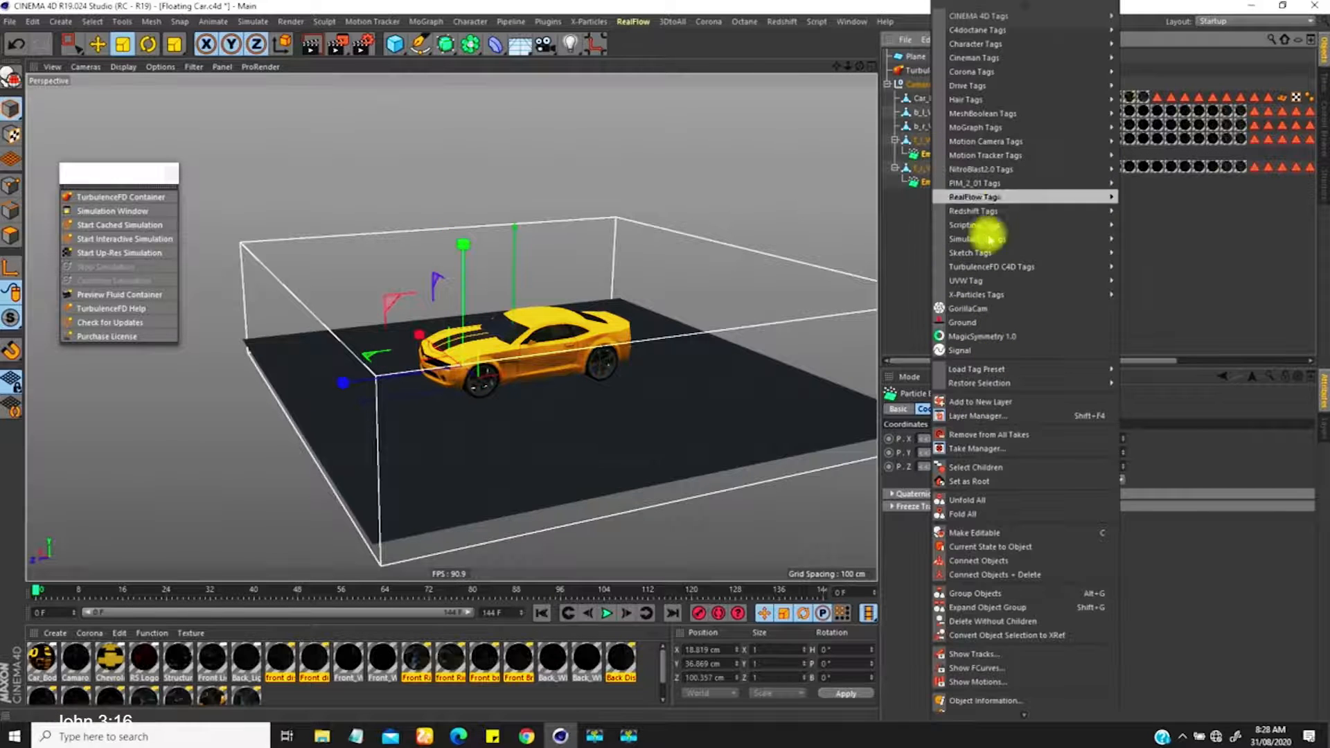
mouse_move(1098, 267)
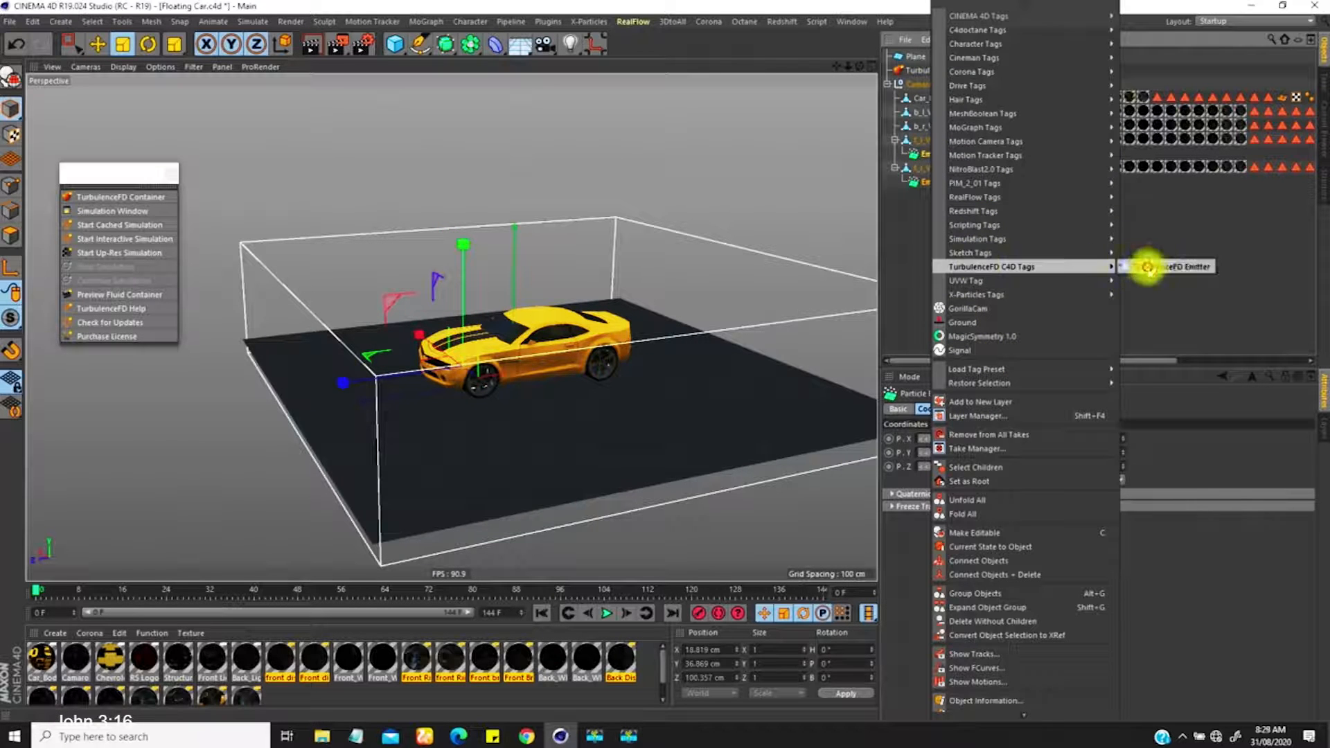
left_click(1150, 264)
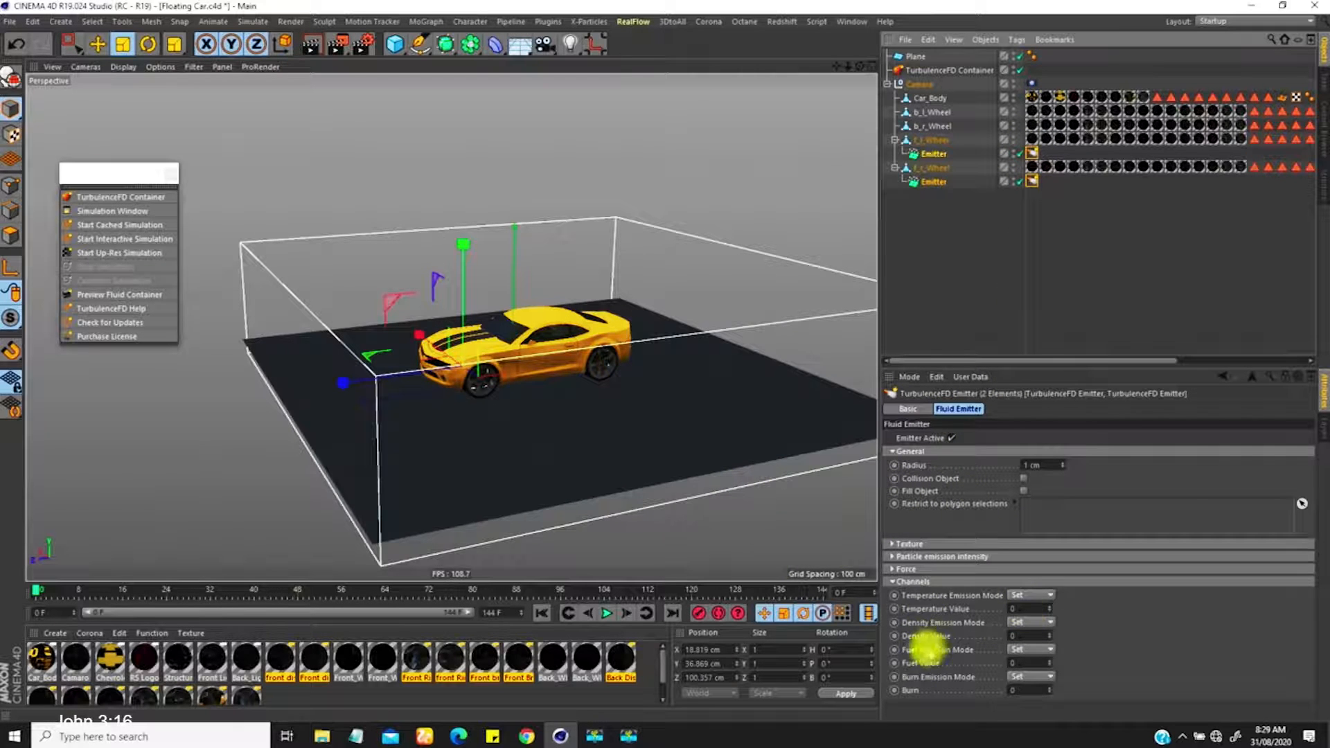
Set the temperature value and density value of both wheel emitters' fluid tags to 1.
left_click(1016, 609)
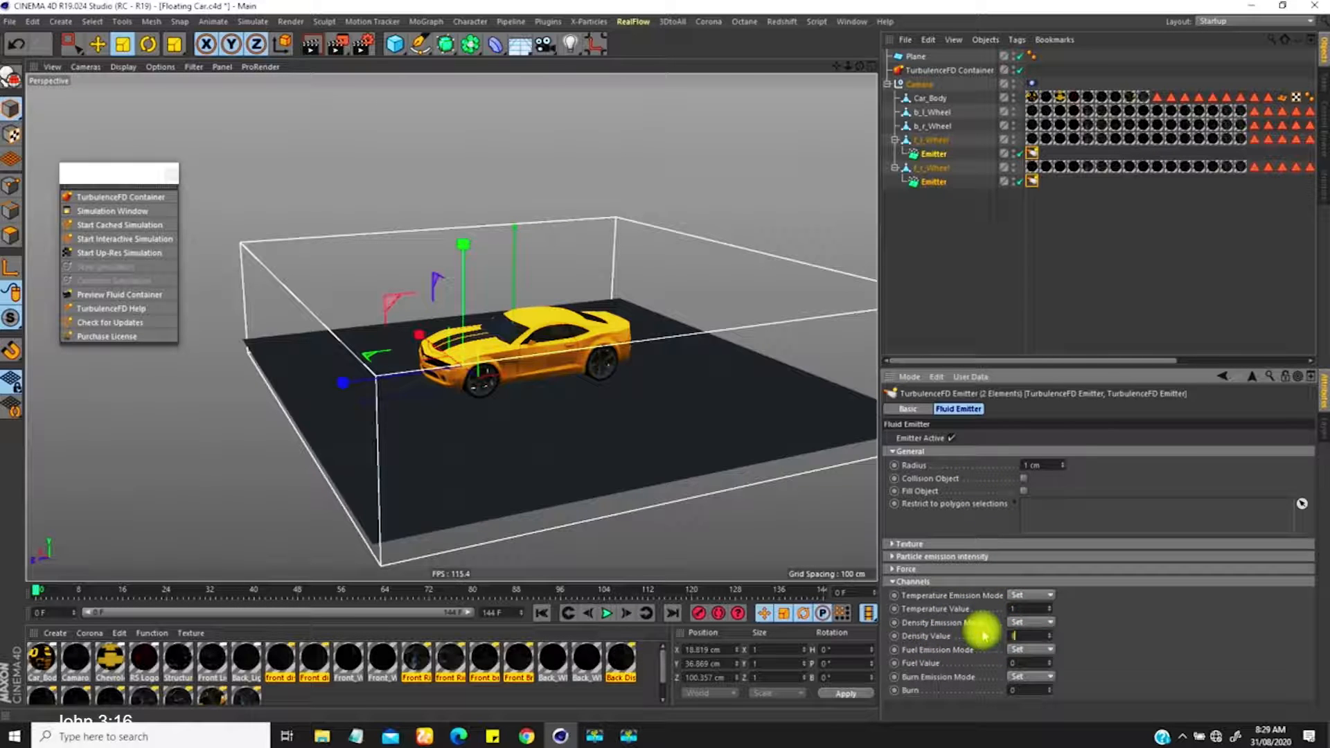
left_click_drag(488, 384, 526, 388, "alt")
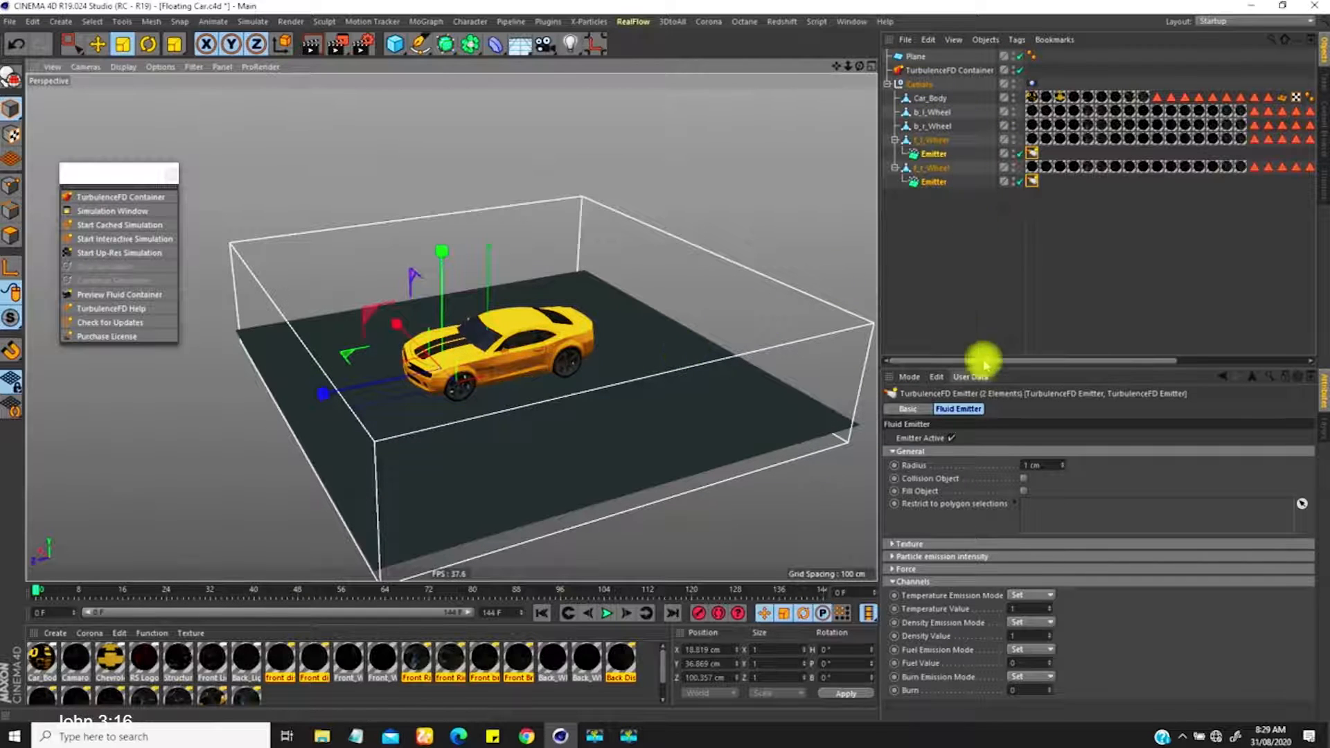
scroll(484, 381, "up", 3)
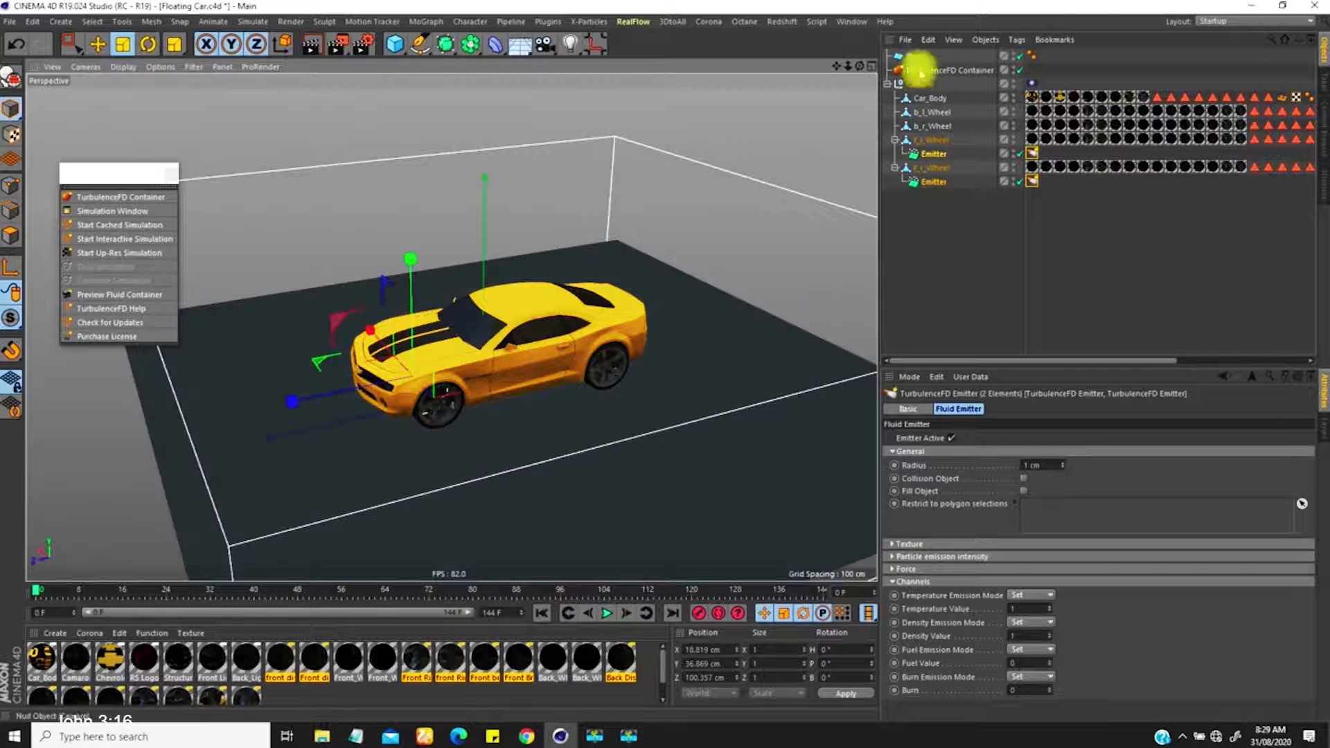
Add a TurbulenceFD Emitter tag to the ground plane.
right_click(921, 56)
left_click(921, 55)
right_click(920, 56)
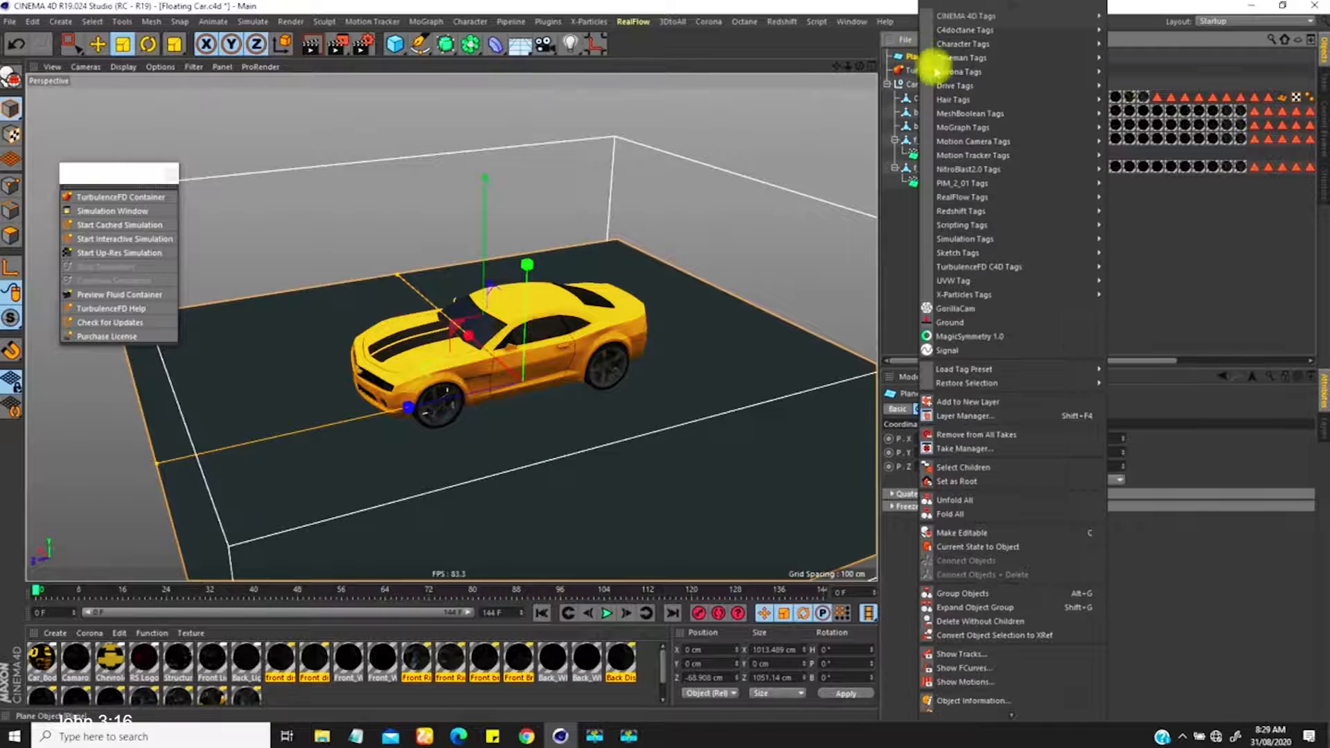
mouse_move(1039, 266)
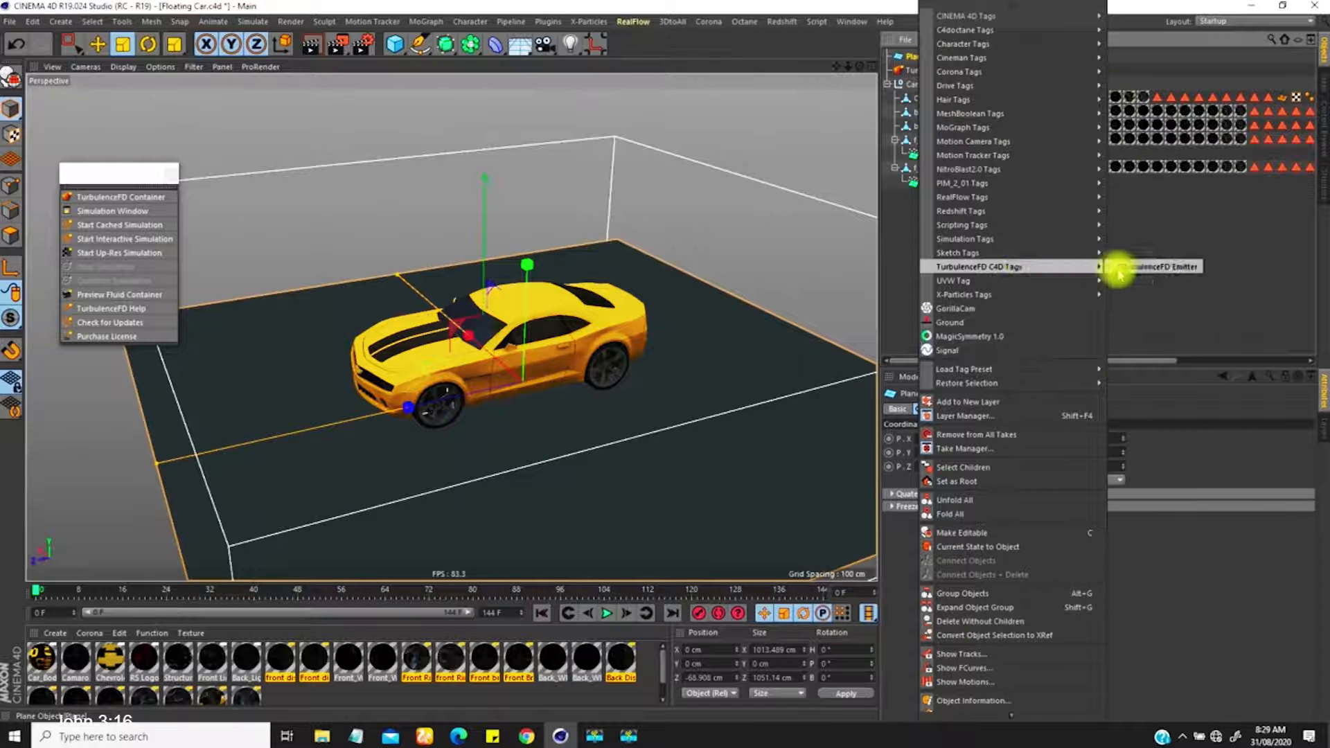
left_click(1120, 269)
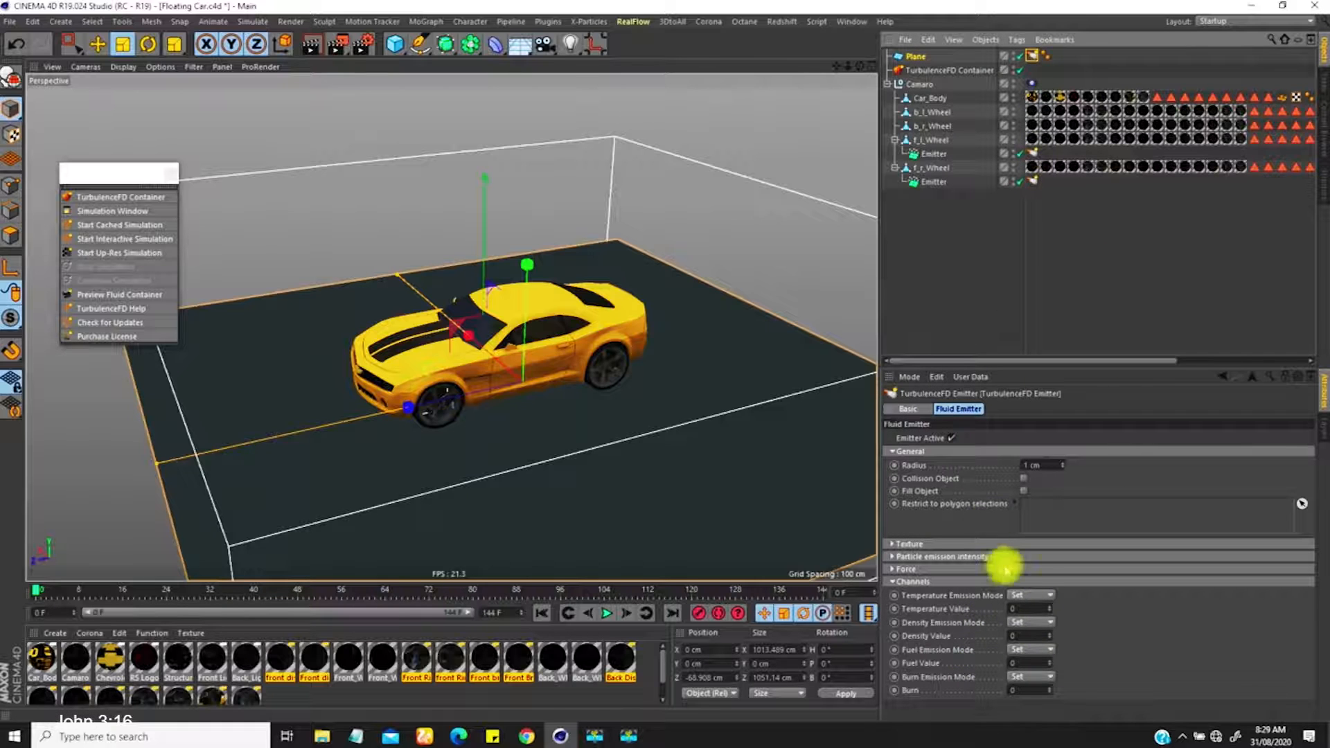
Make the ground plane a collision object in its TurbulenceFD Emitter tag.
left_click(1023, 478)
scroll(512, 387, "down", 4)
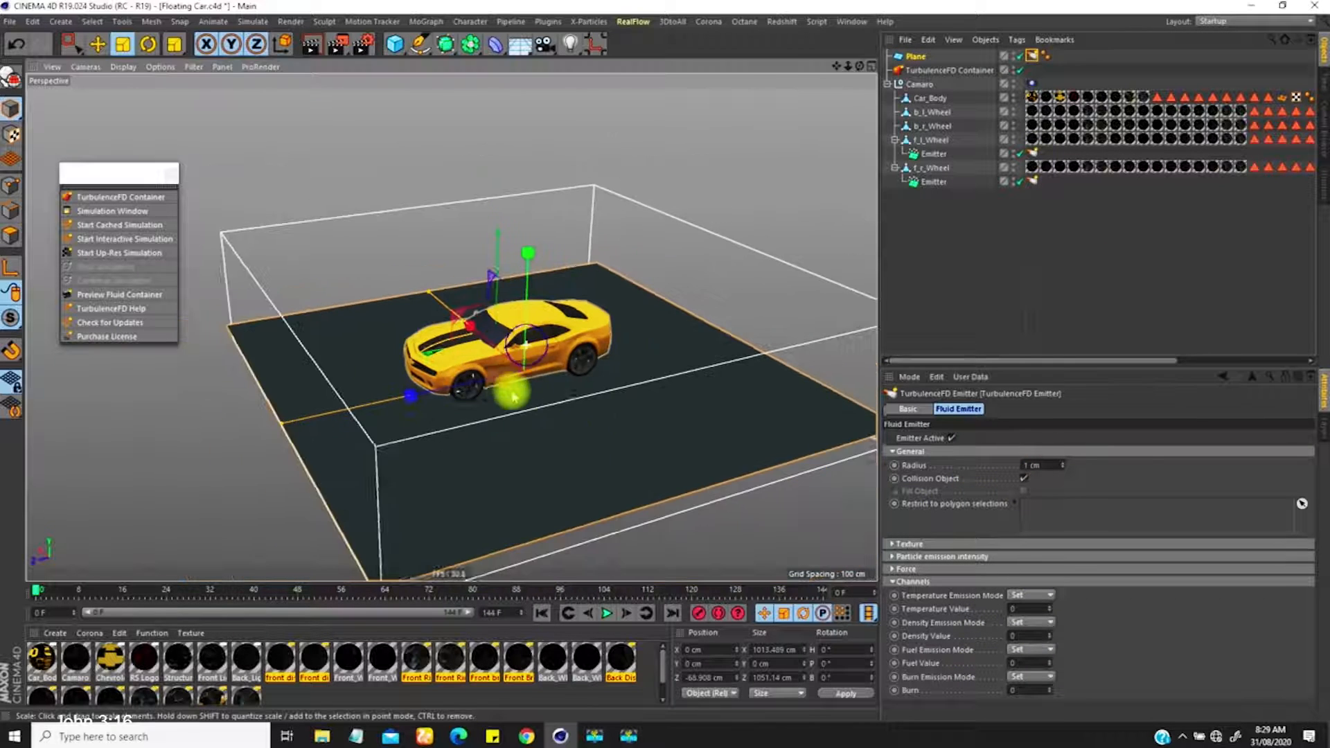
scroll(480, 379, "down", 1)
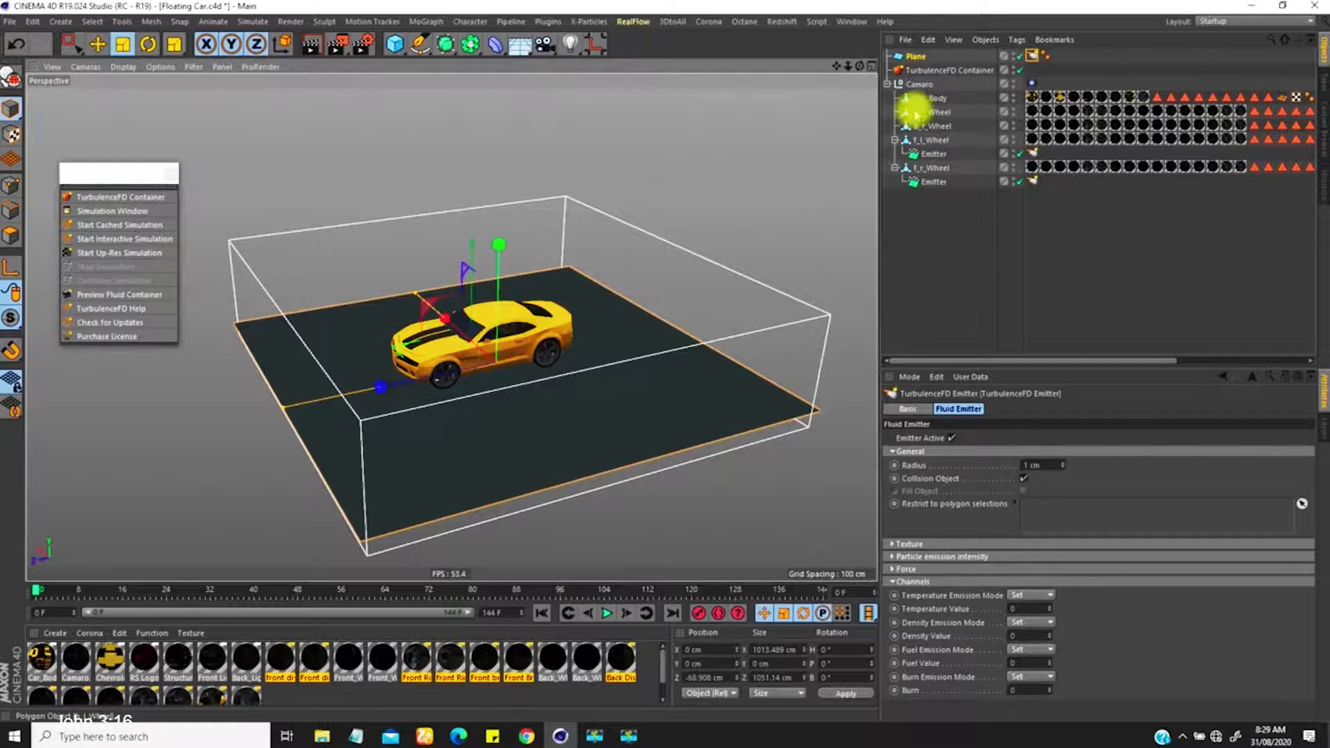
Add TurbulenceFD Emitter tags to the car body and all four wheels and make them collision objects.
left_click_drag(925, 97, 928, 142)
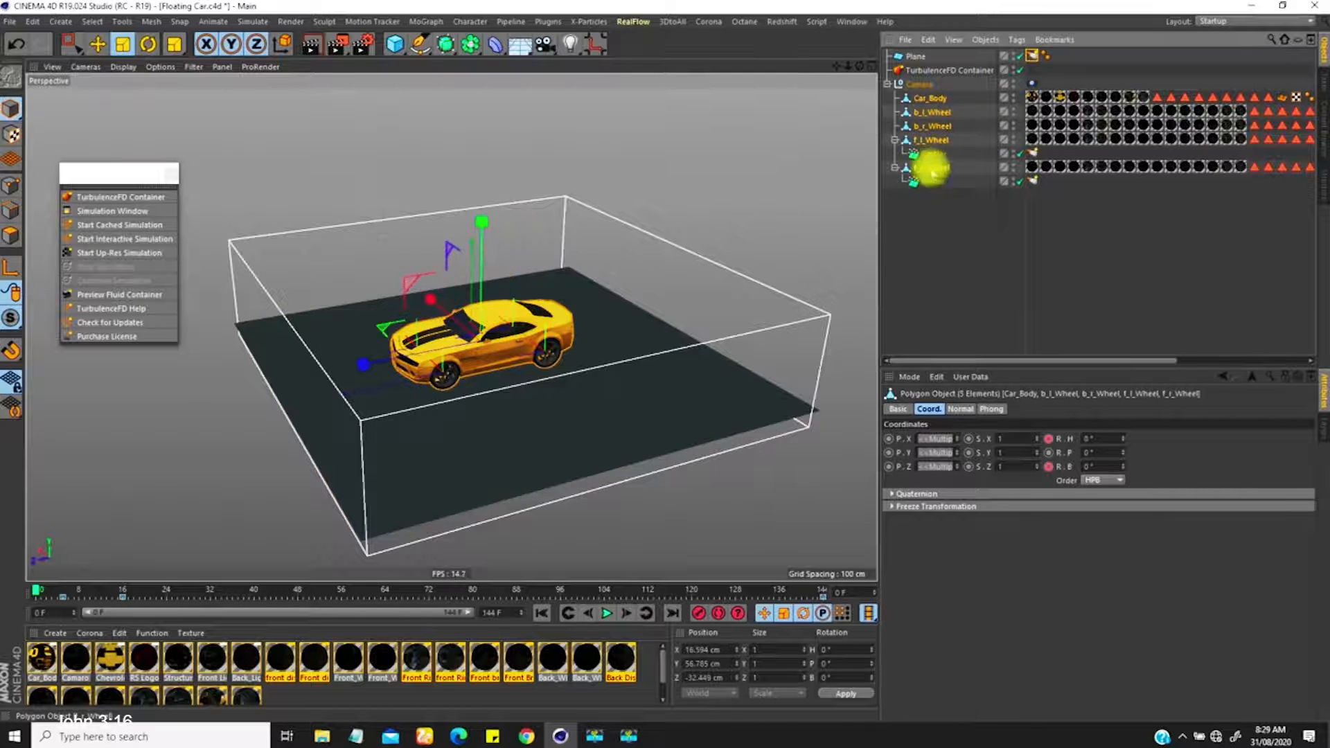
right_click(930, 166)
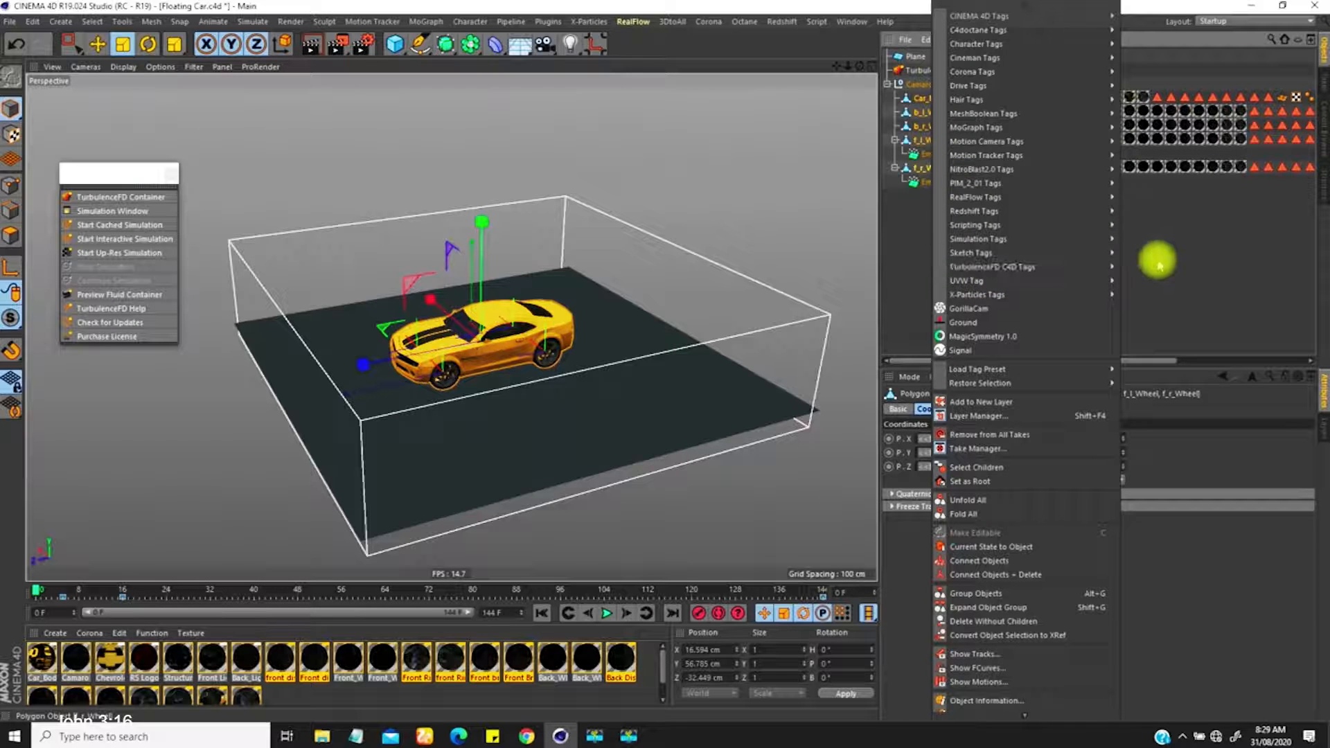
left_click(1136, 267)
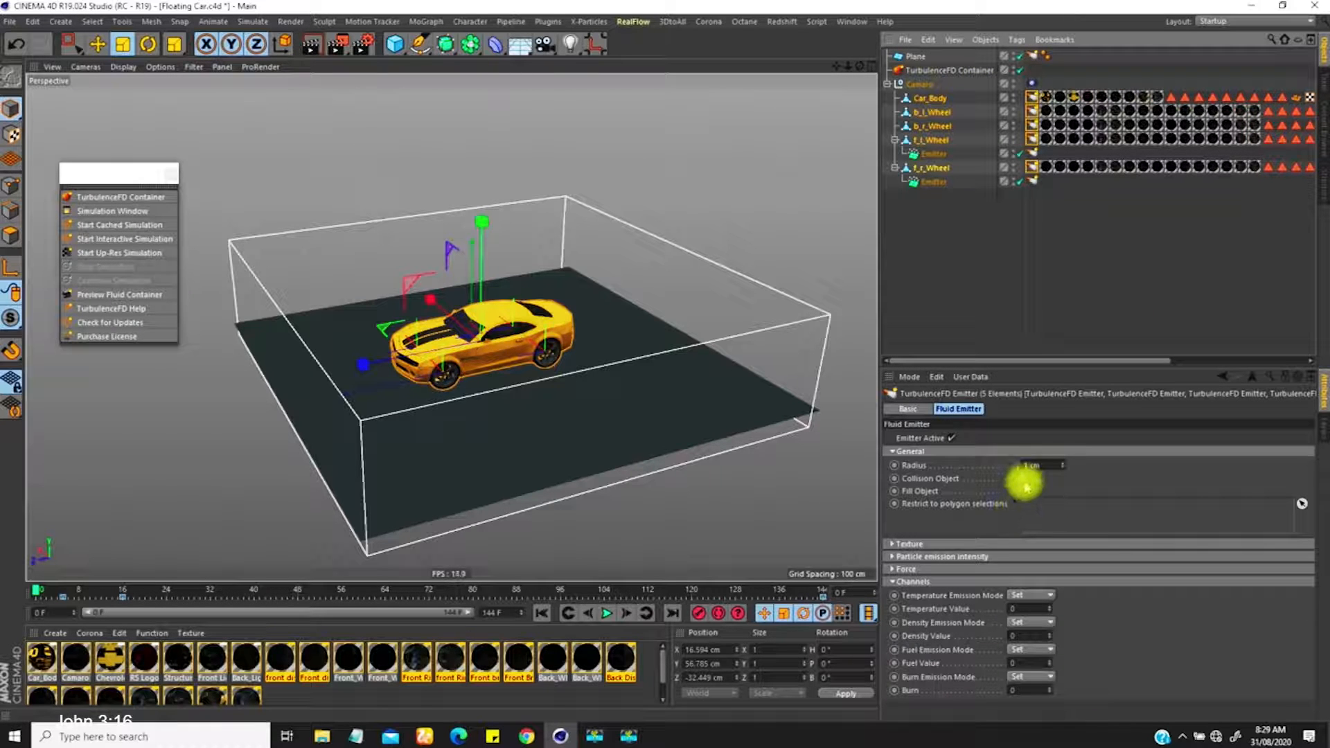
left_click(1025, 480)
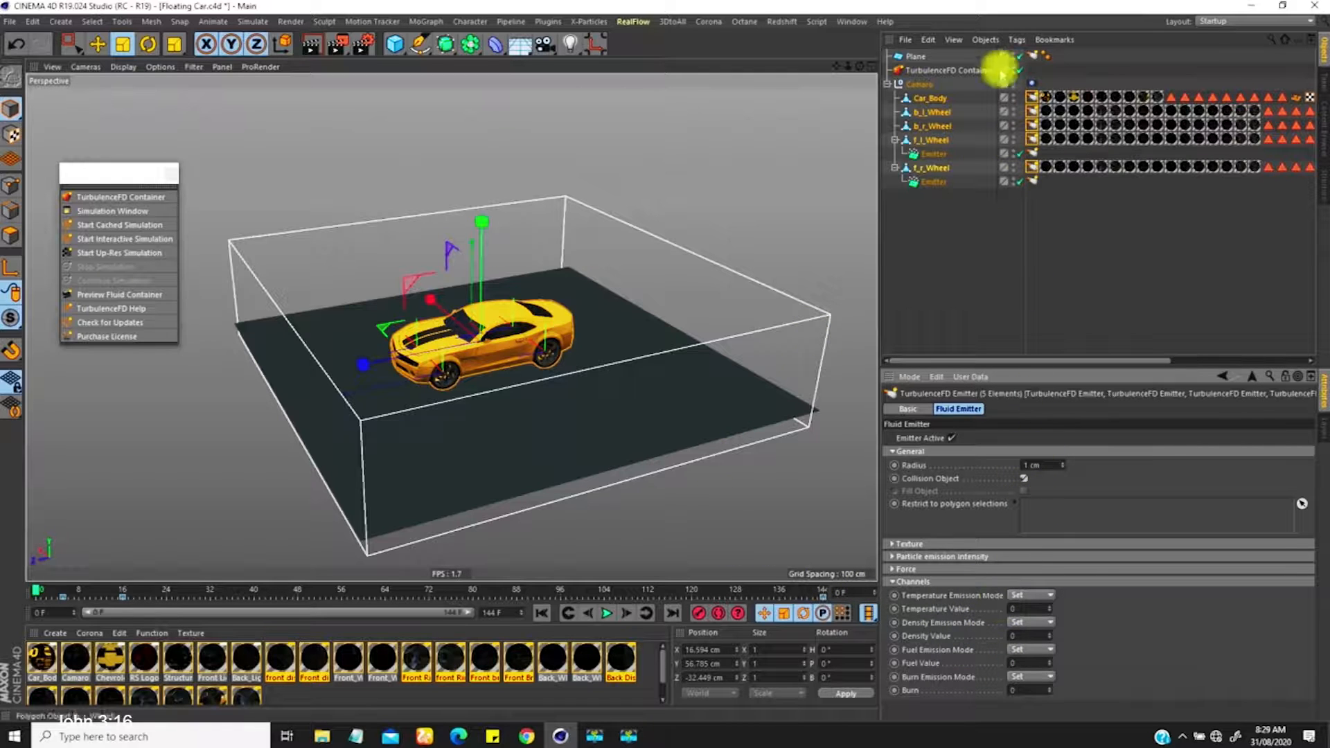
Check the ground plane's emitter tag settings and examine the Camaro's placement inside the fluid container.
left_click(1033, 55)
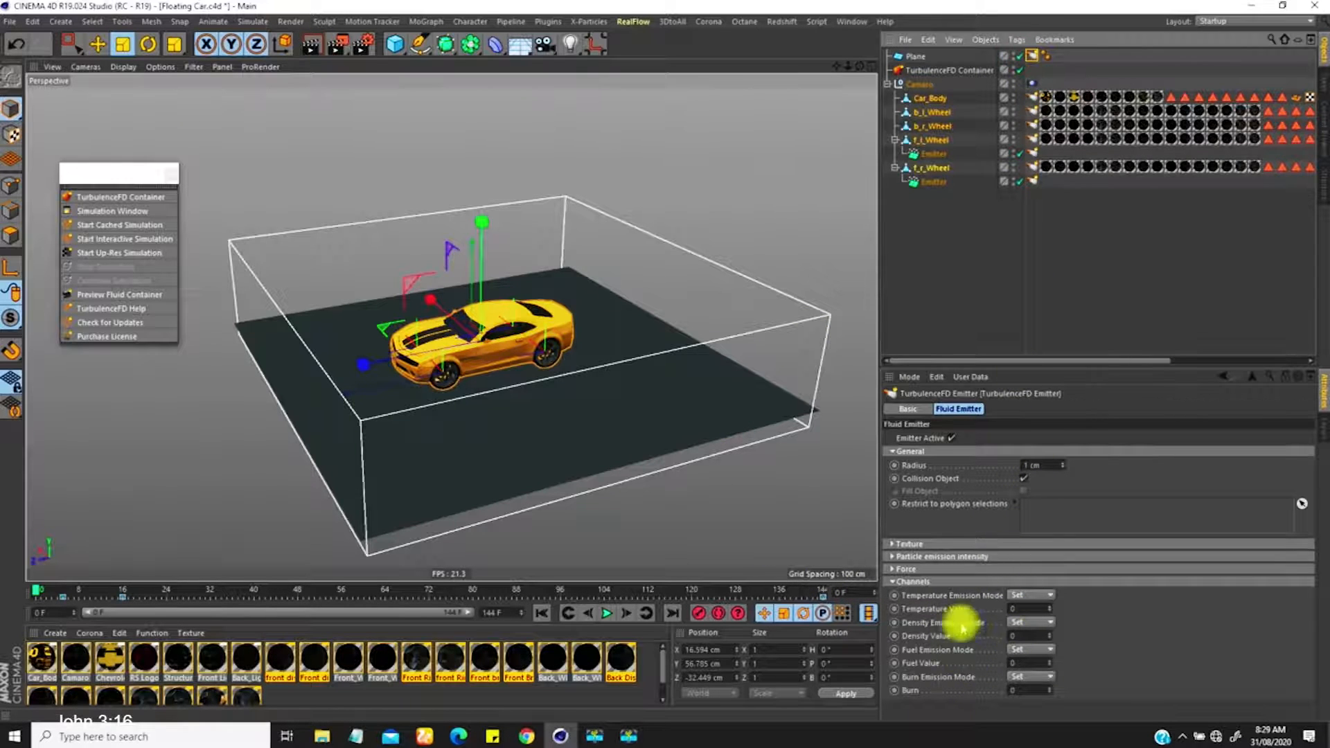
scroll(505, 386, "down", 2)
middle_click_drag(505, 386, 495, 385, "alt")
left_click_drag(448, 380, 475, 395, "alt")
scroll(474, 353, "up", 5)
scroll(499, 279, "down", 4)
left_click(920, 84)
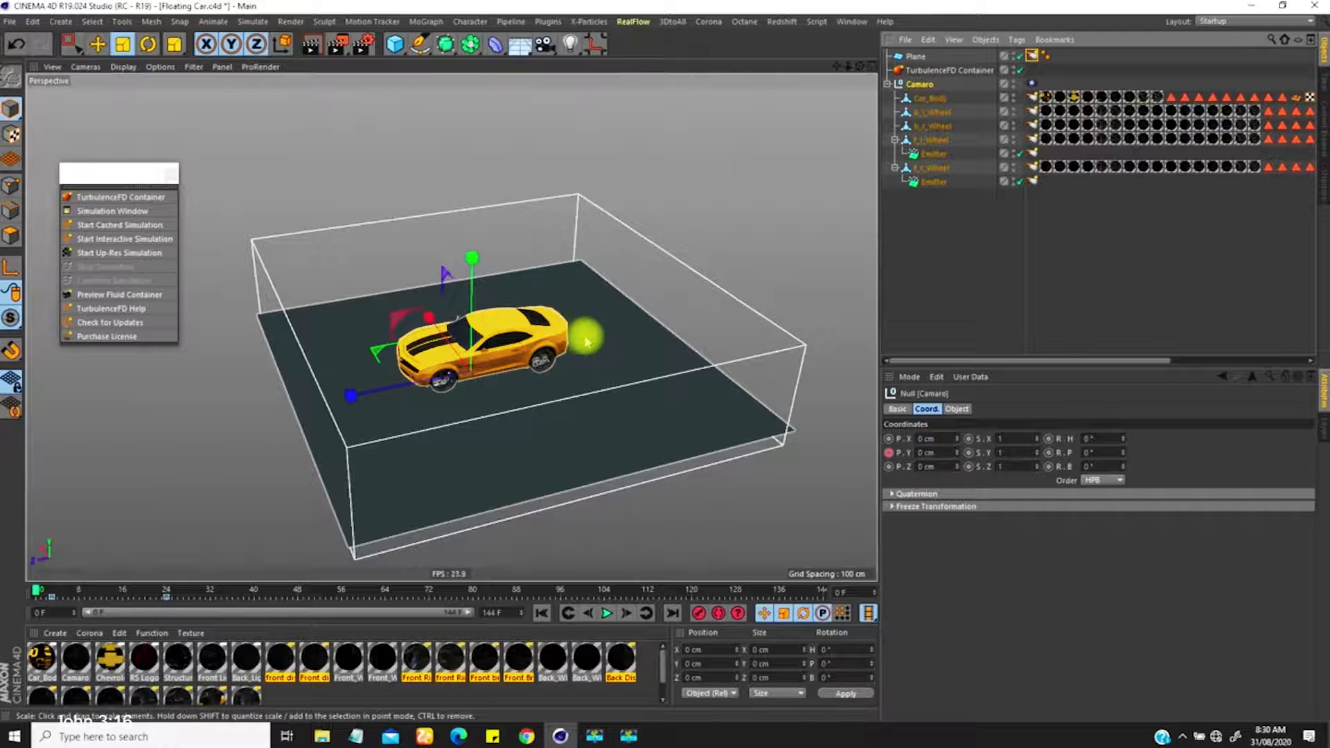
scroll(575, 354, "up", 3)
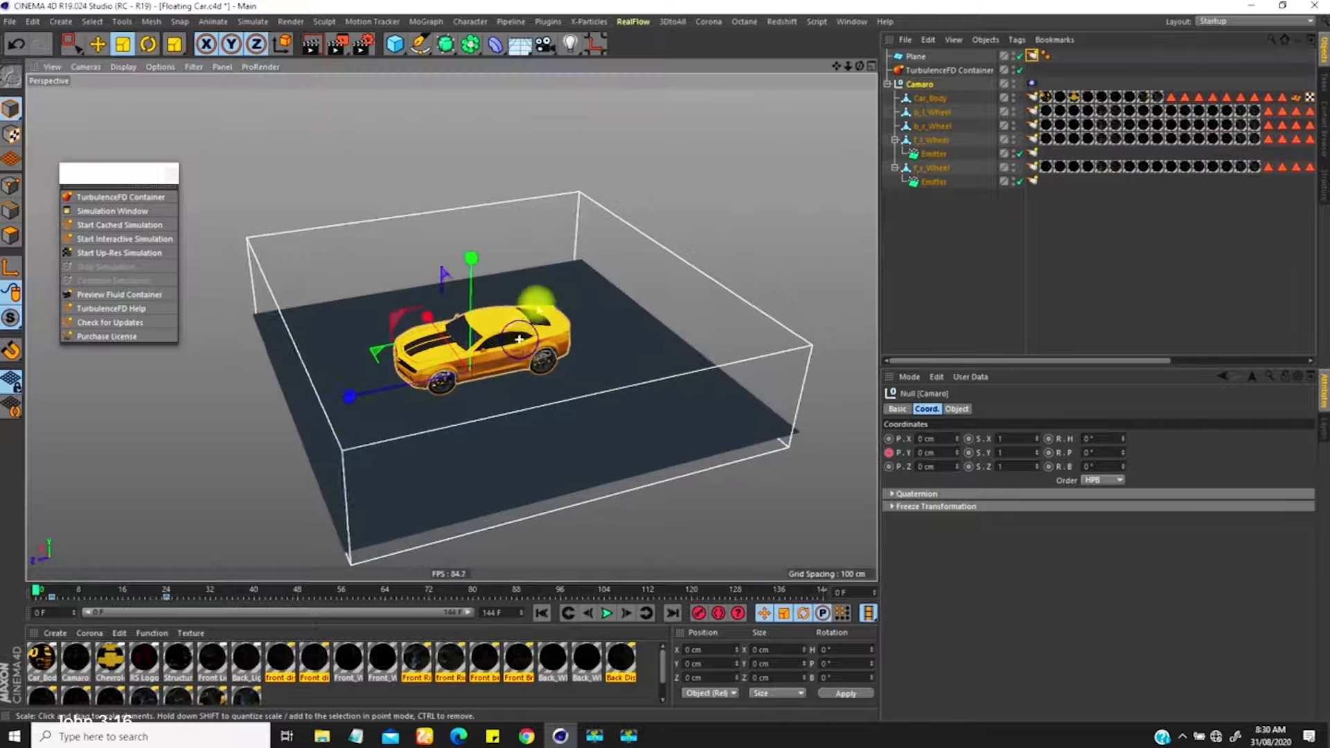
middle_click_drag(523, 343, 520, 345, "alt")
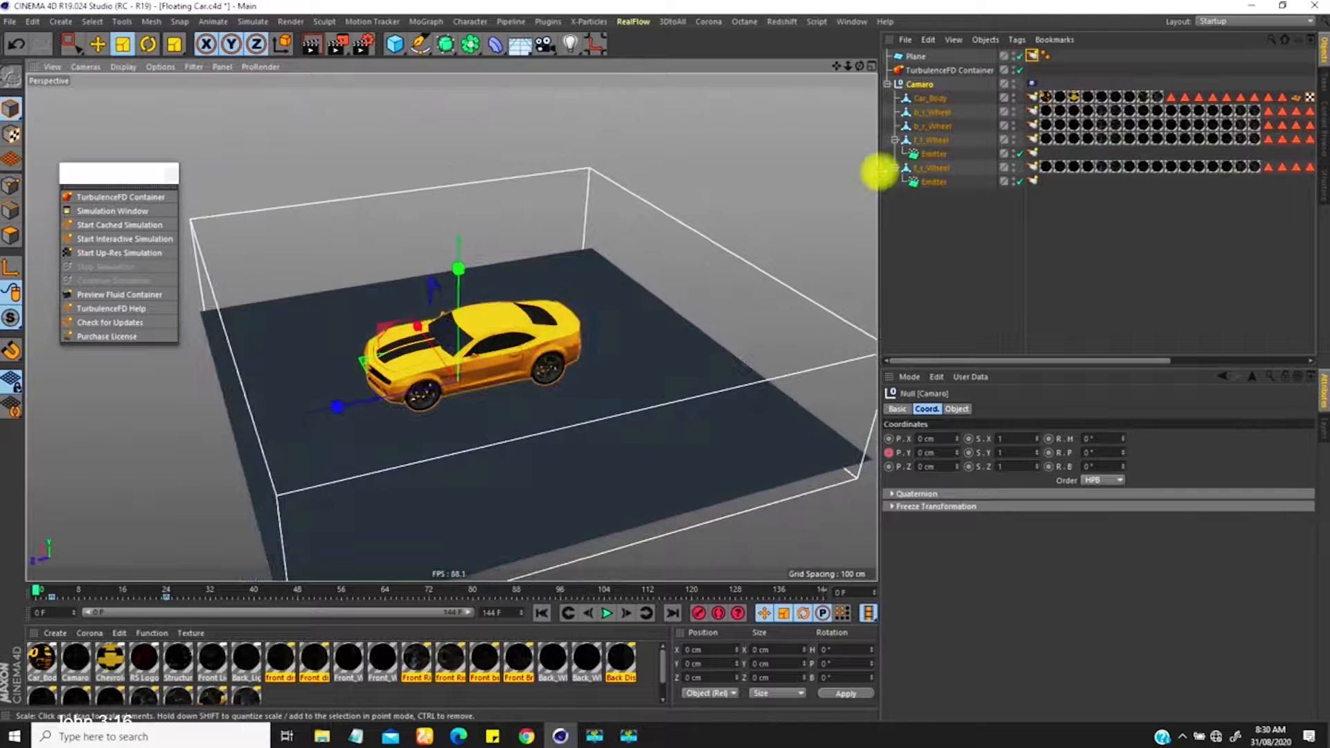
Examine the TurbulenceFD container's resolution and cache settings.
left_click(1031, 97)
left_click(939, 69)
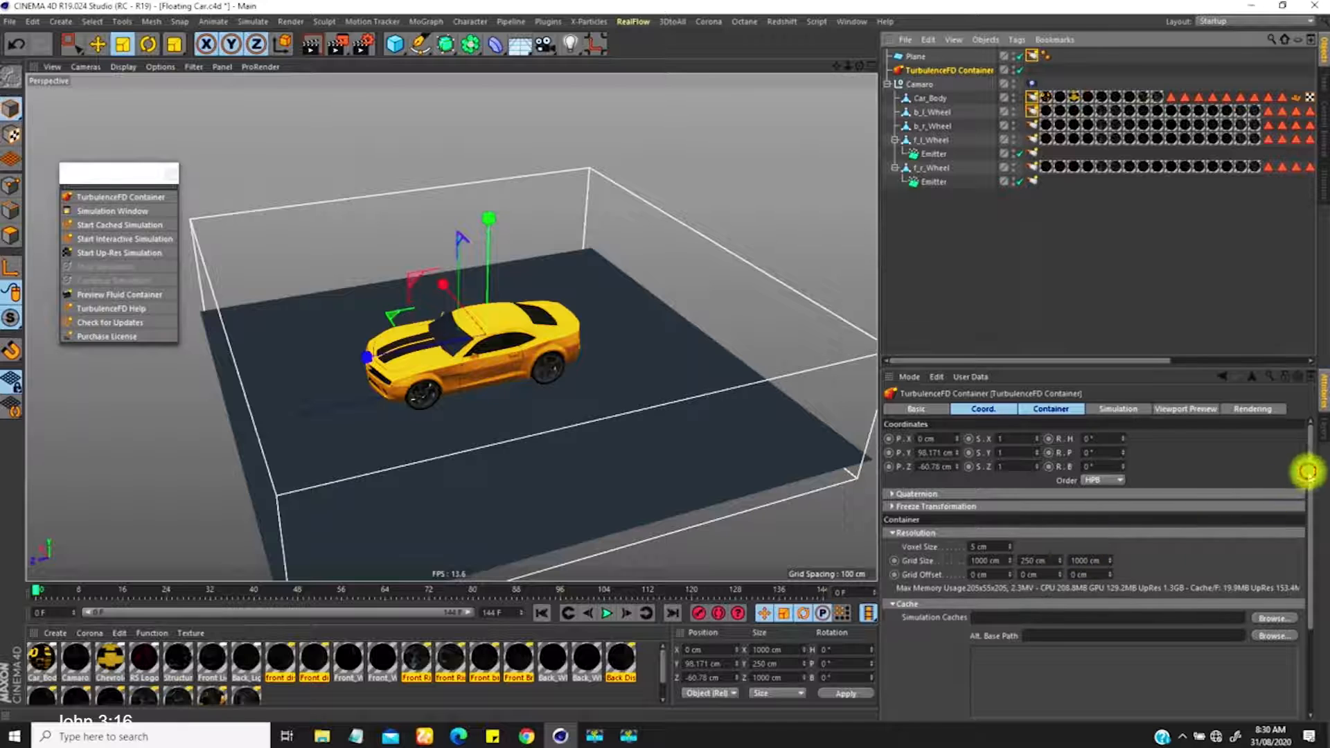
left_click_drag(1307, 471, 1309, 585)
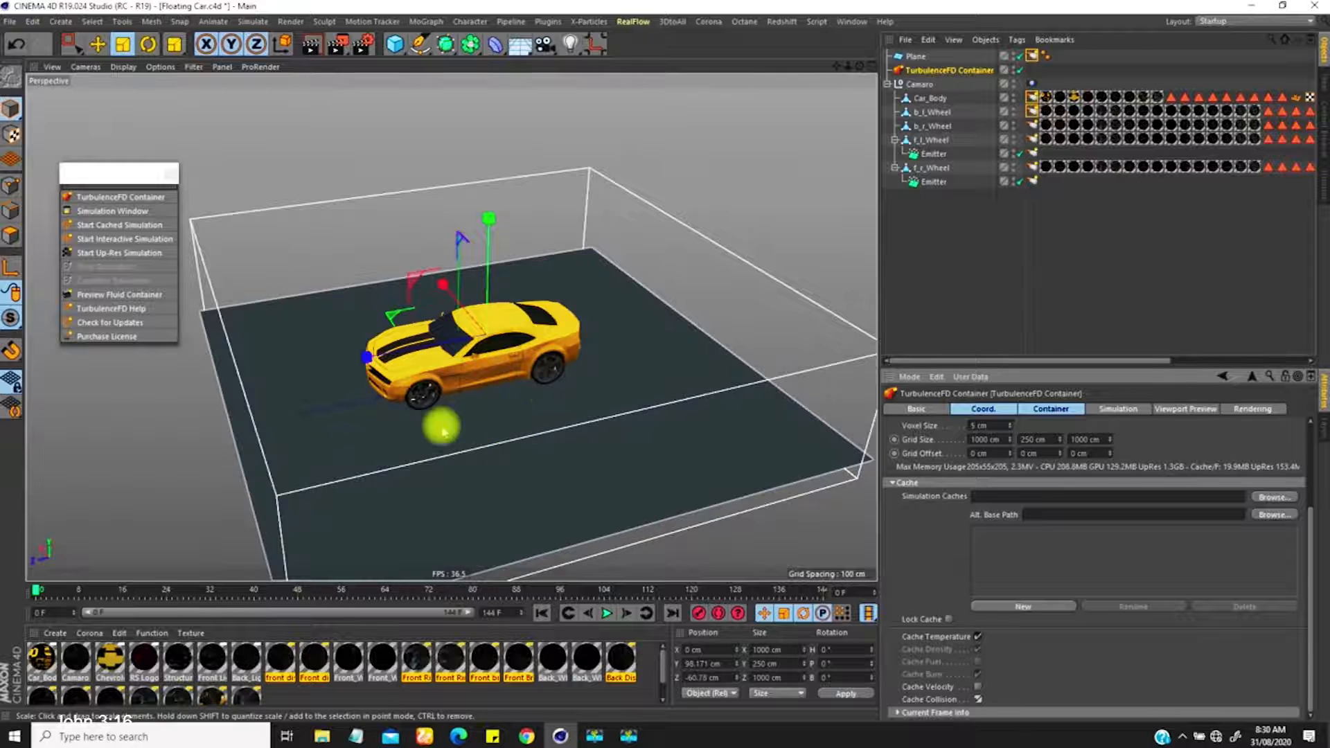
scroll(413, 439, "down", 5)
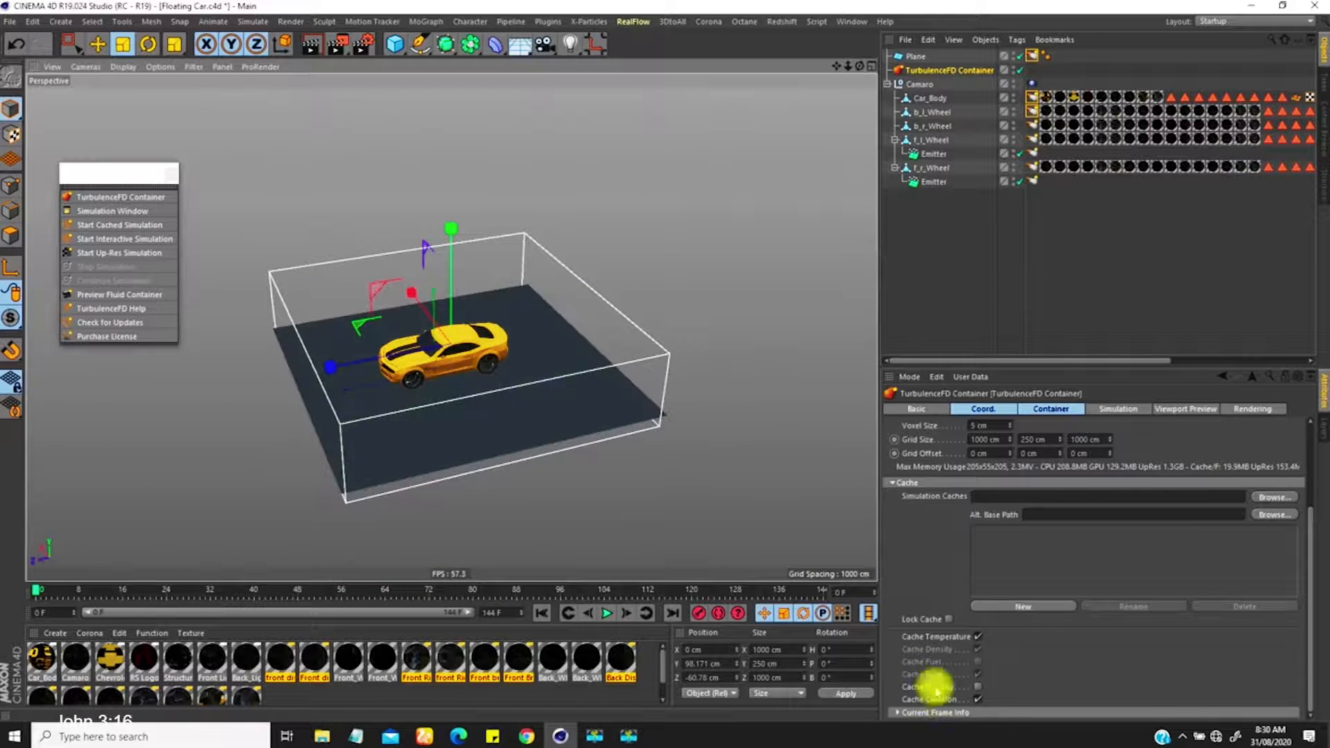
scroll(466, 386, "down", 4)
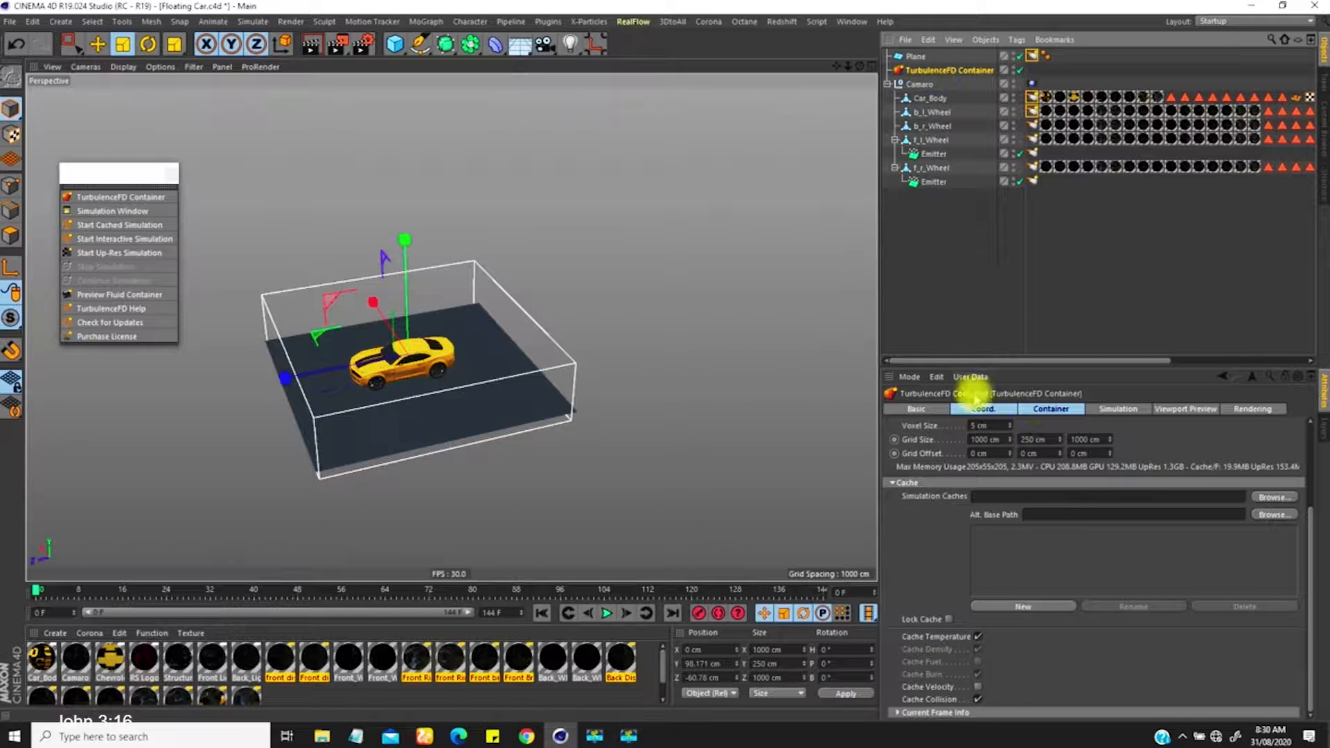
left_click(1037, 408)
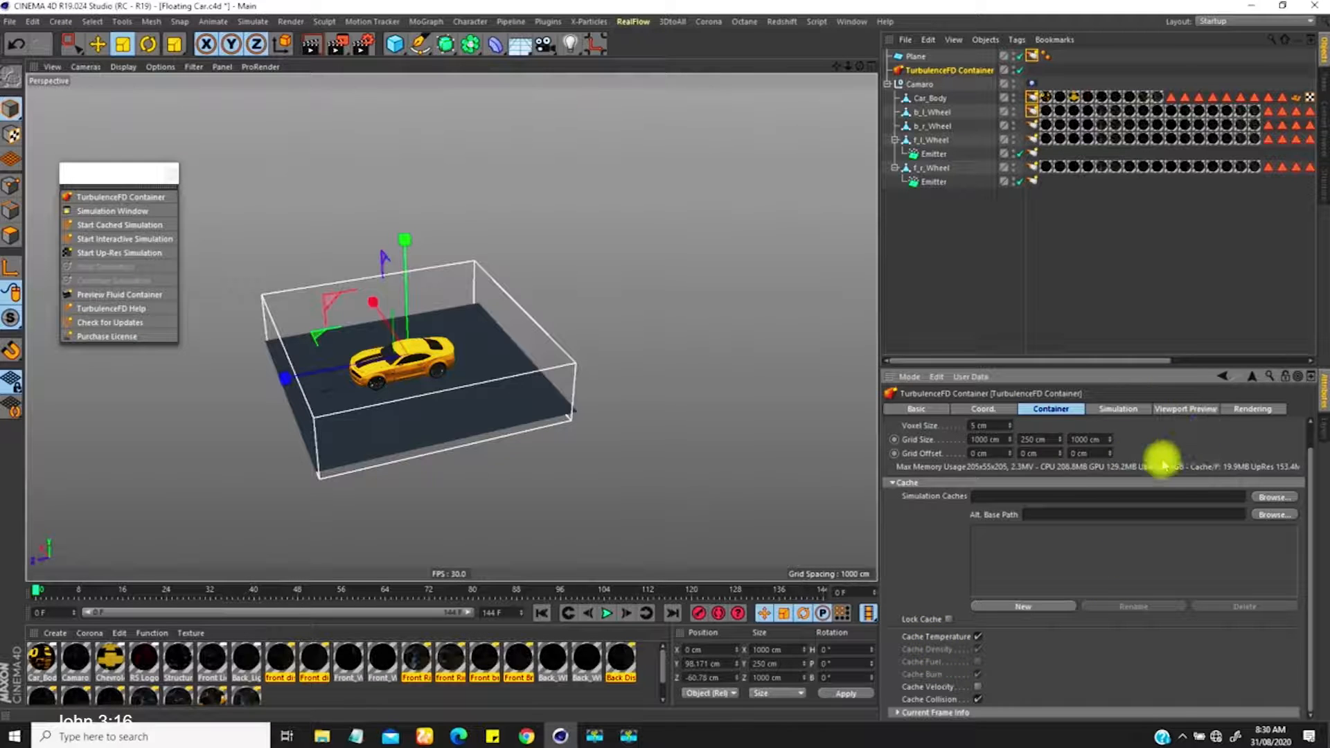
left_click(1104, 409)
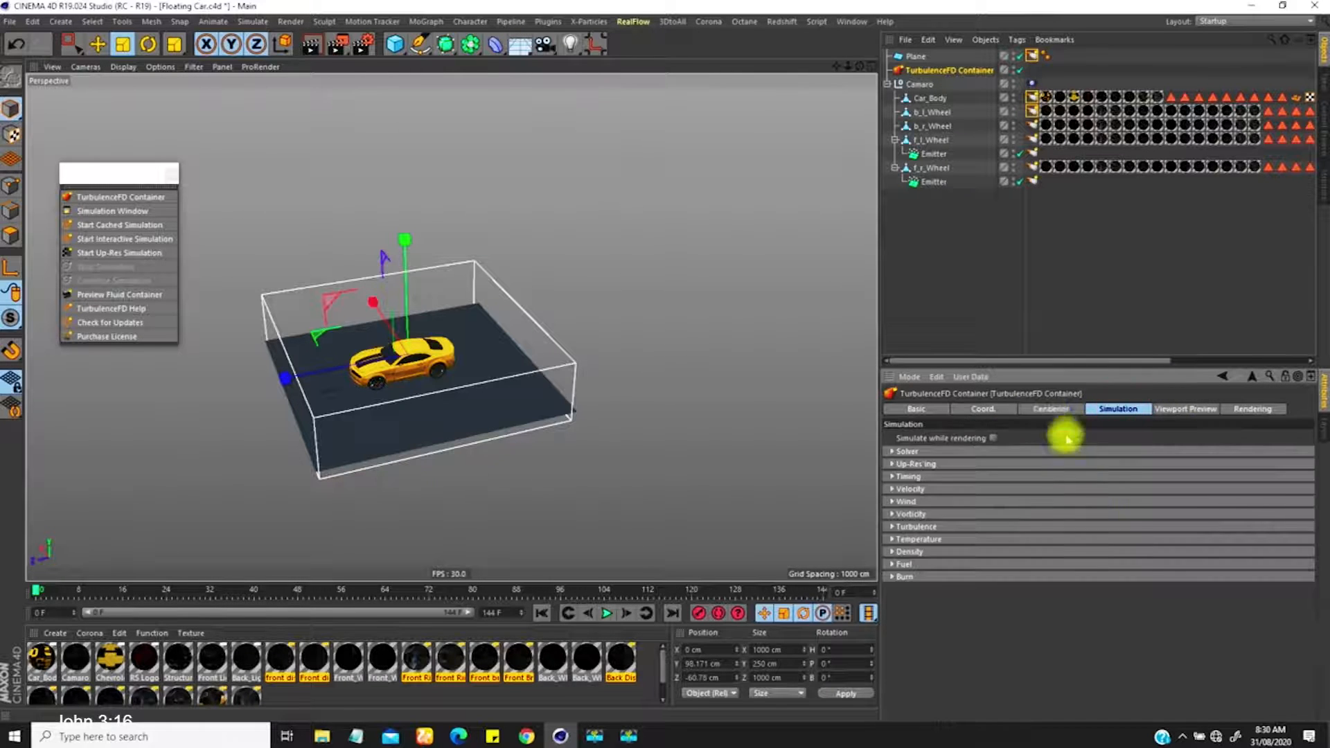
left_click(1047, 411)
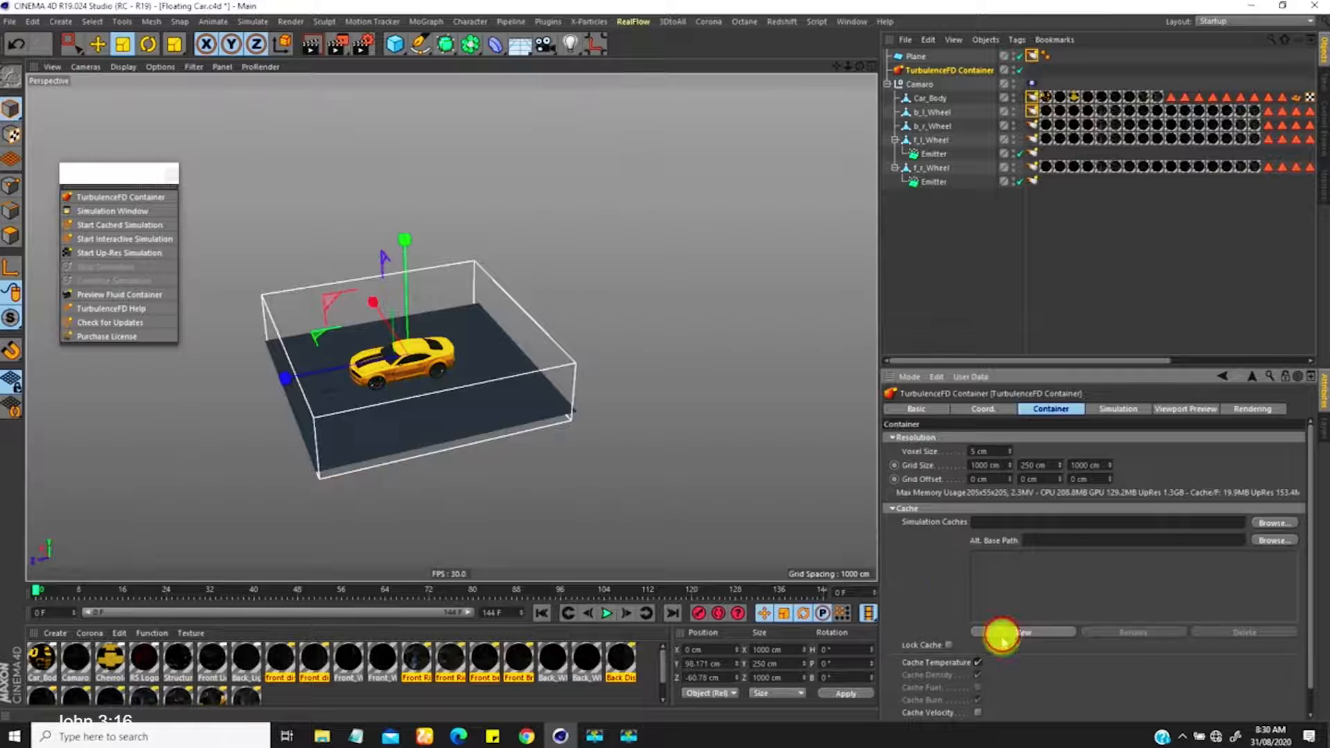
Open the temperature and density sections of the container's simulation settings.
left_click(1109, 409)
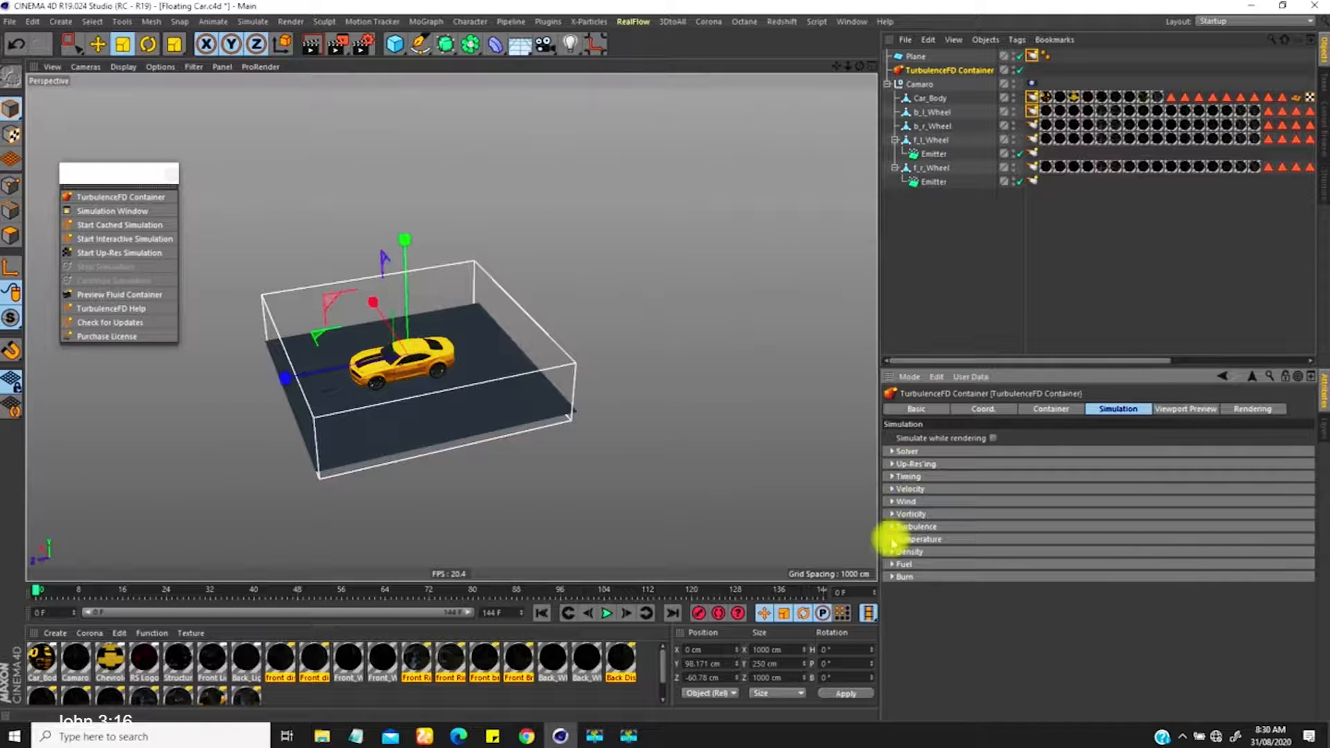
left_click(893, 539)
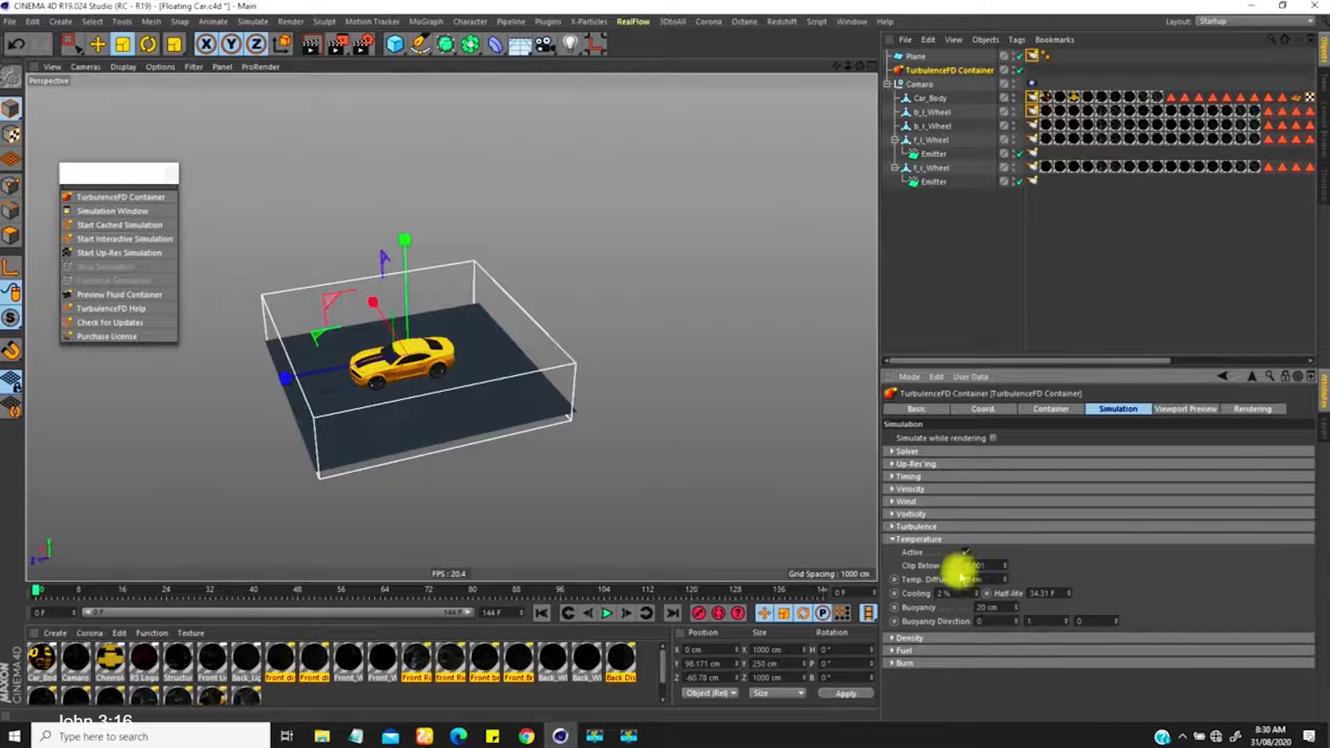
left_click(893, 638)
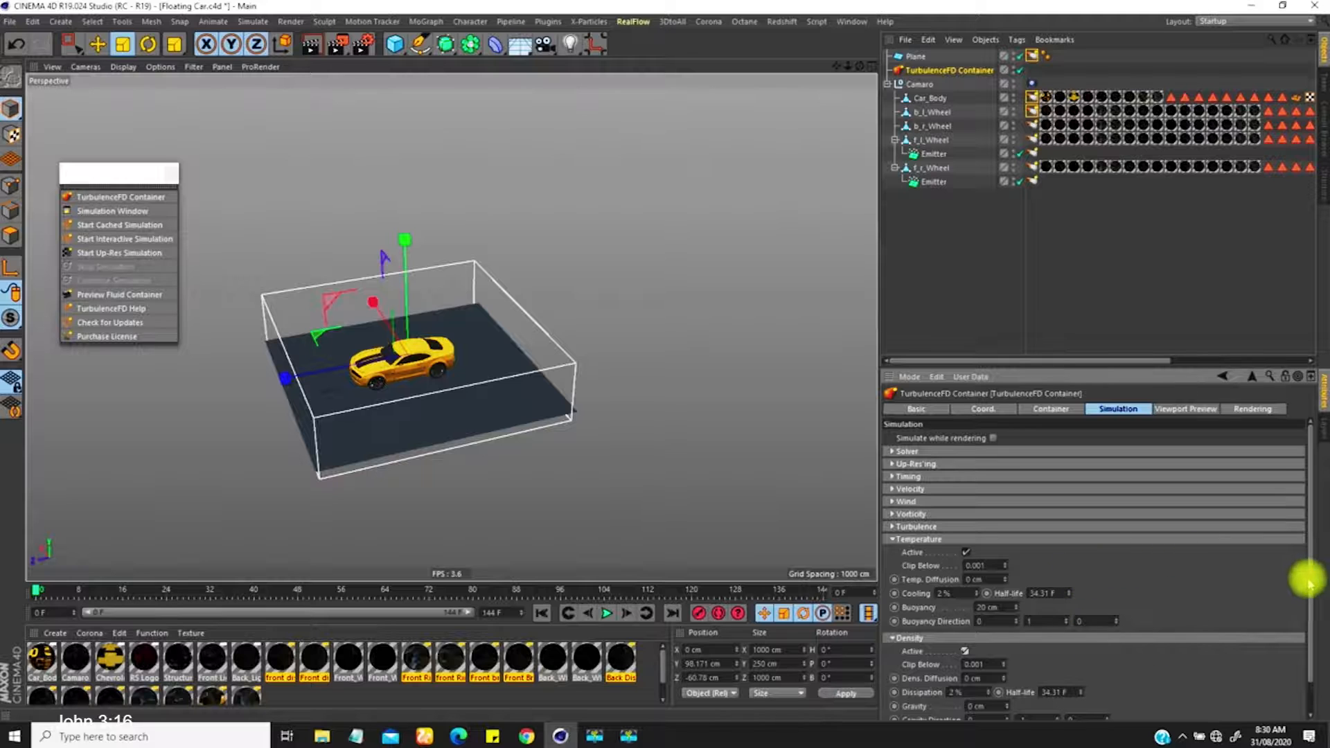
left_click_drag(1311, 581, 1311, 611)
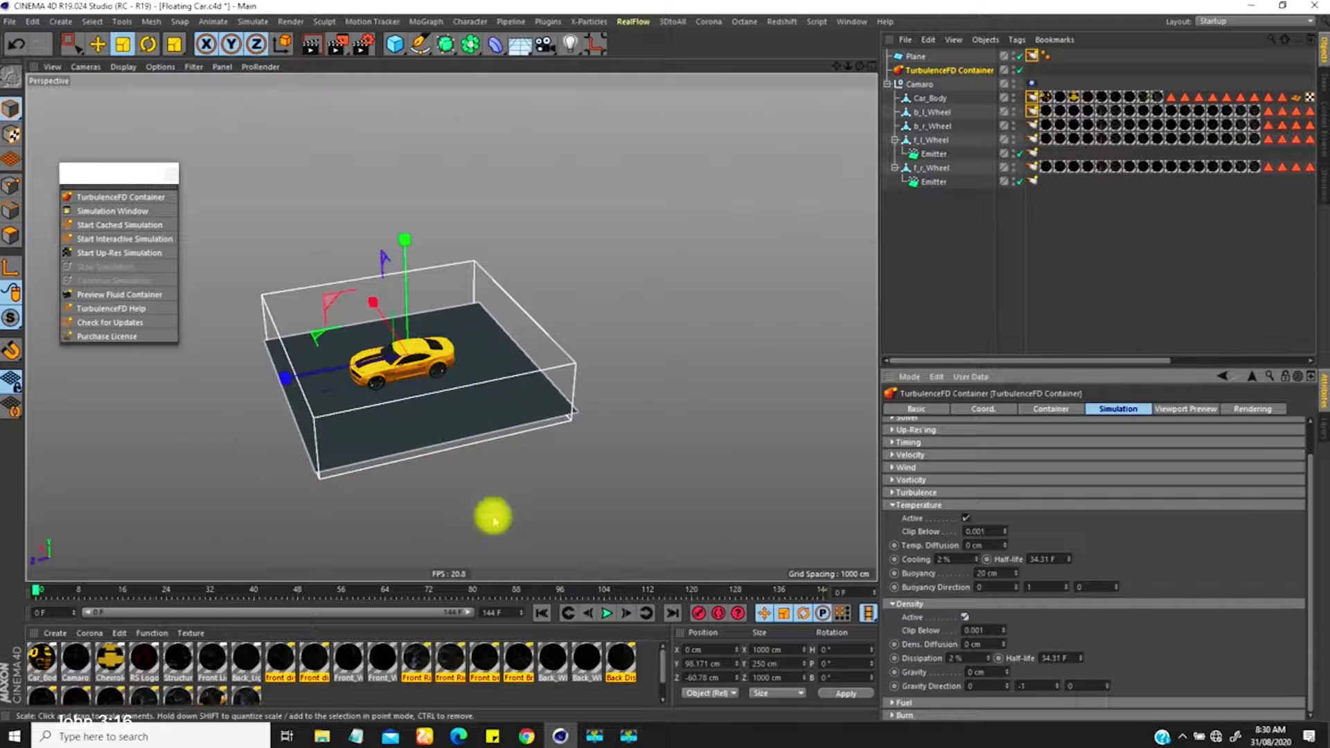
Play the animation and stop it at frame 49 to check the particles under the floating car.
middle_click_drag(400, 393, 485, 284, "alt")
left_click_drag(425, 381, 416, 348, "alt")
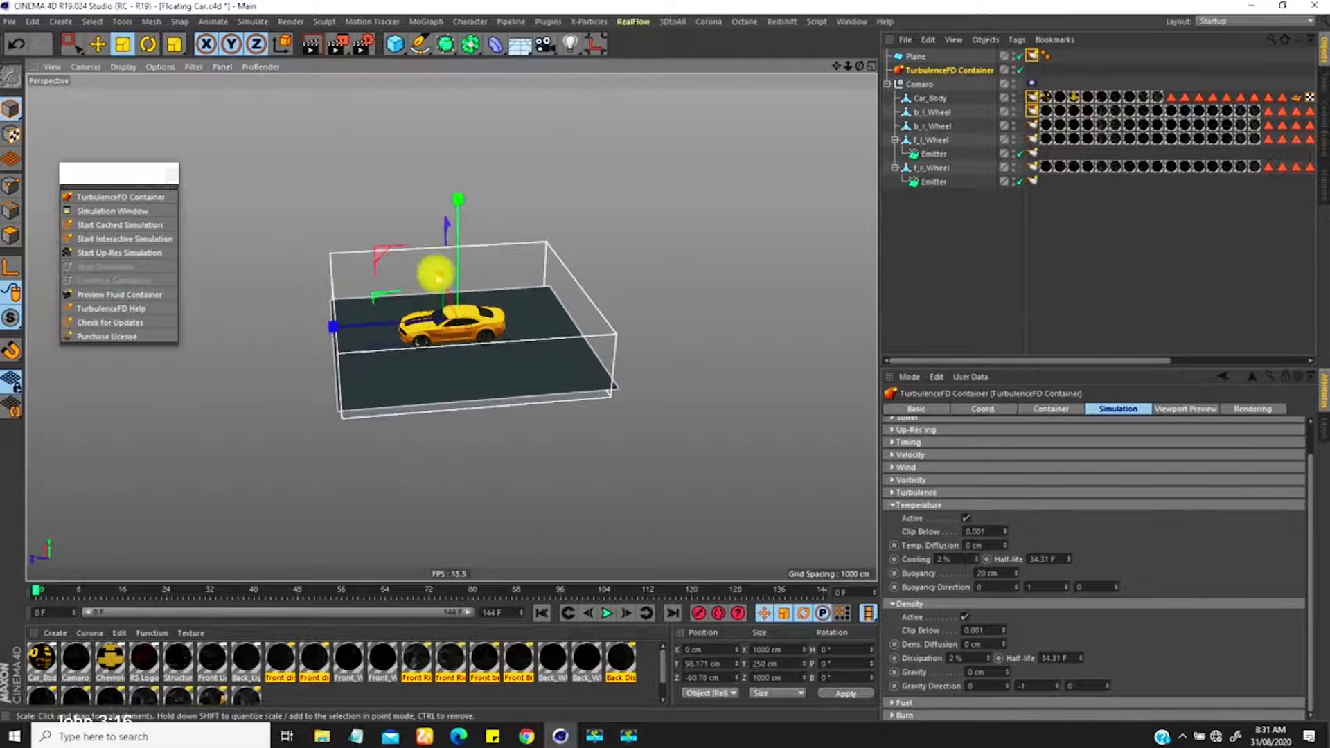
left_click(607, 613)
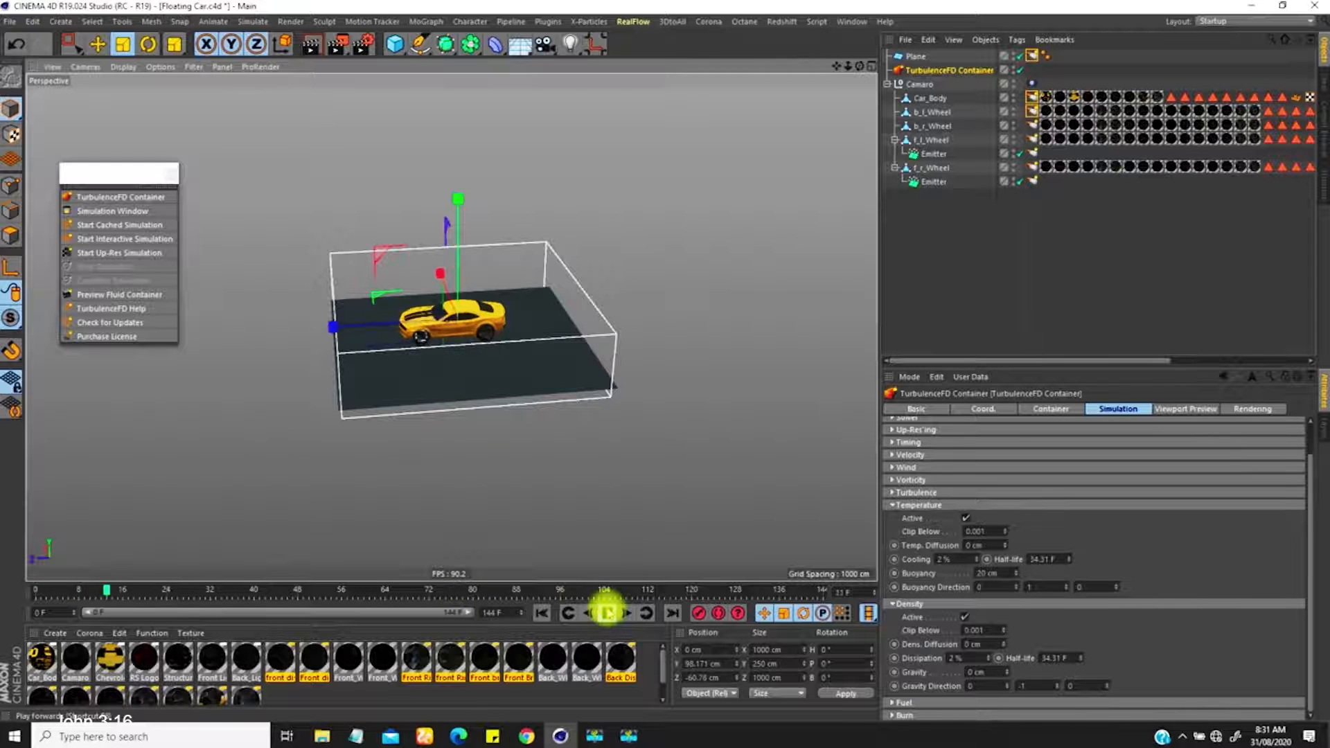
left_click(607, 613)
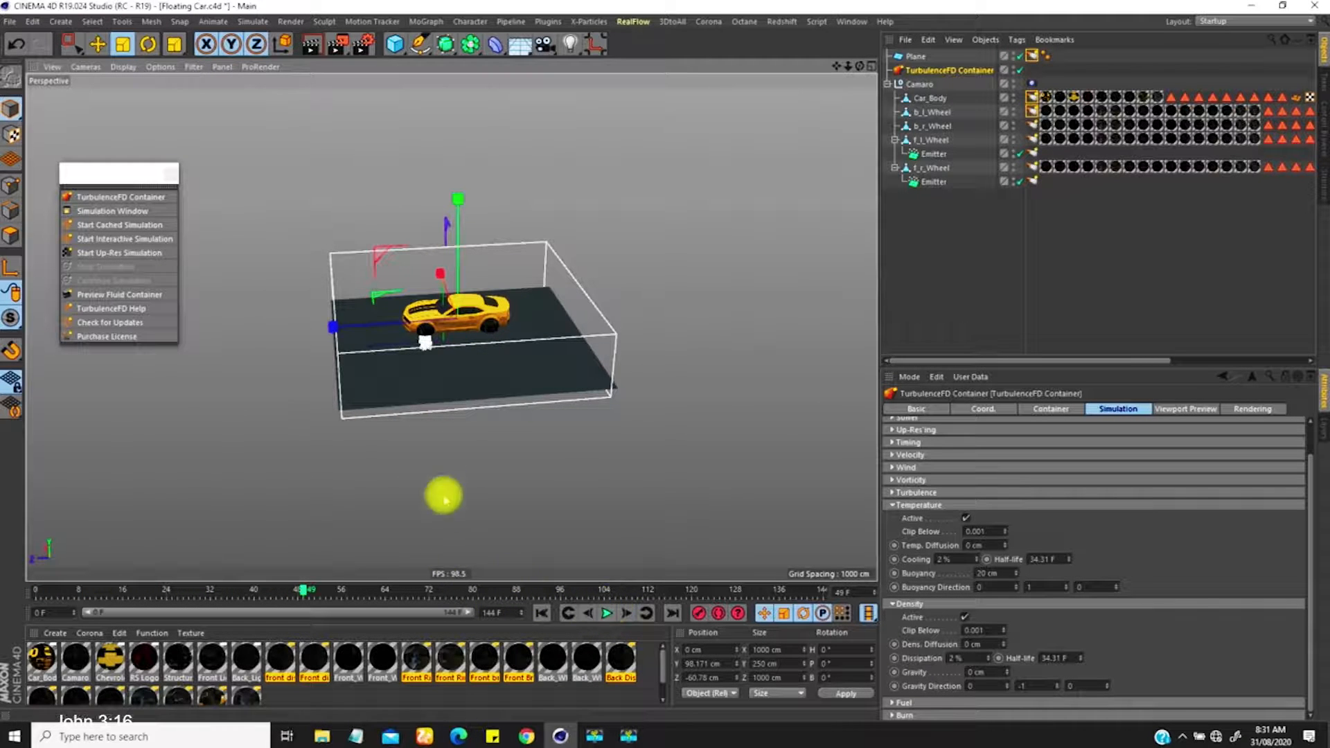
Set the Y value of the TurbulenceFD container's temperature buoyancy direction to -1.
left_click_drag(398, 305, 419, 326, "alt")
key("e")
mouse_move(454, 371)
left_mouse_down("alt")
mouse_move(439, 350)
mouse_move(435, 374)
left_mouse_up("alt")
scroll(435, 374, "up", 3)
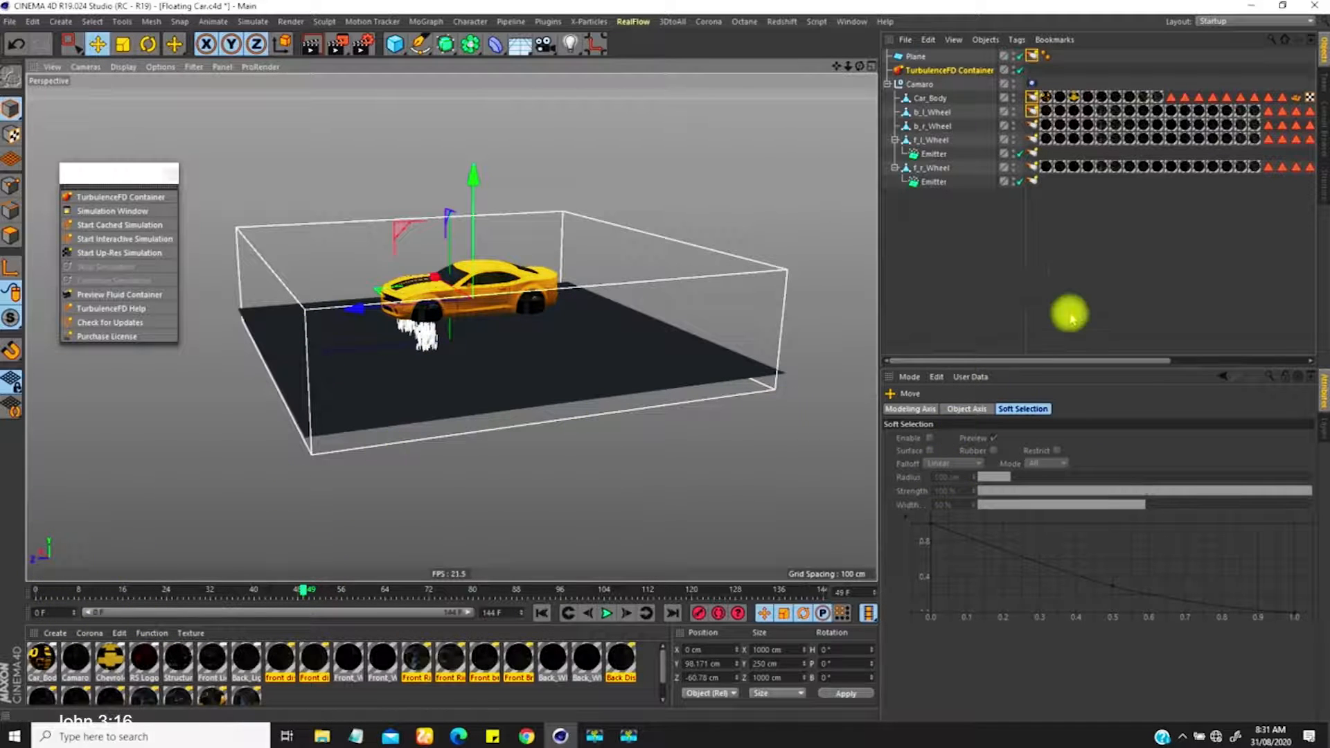
left_click(978, 70)
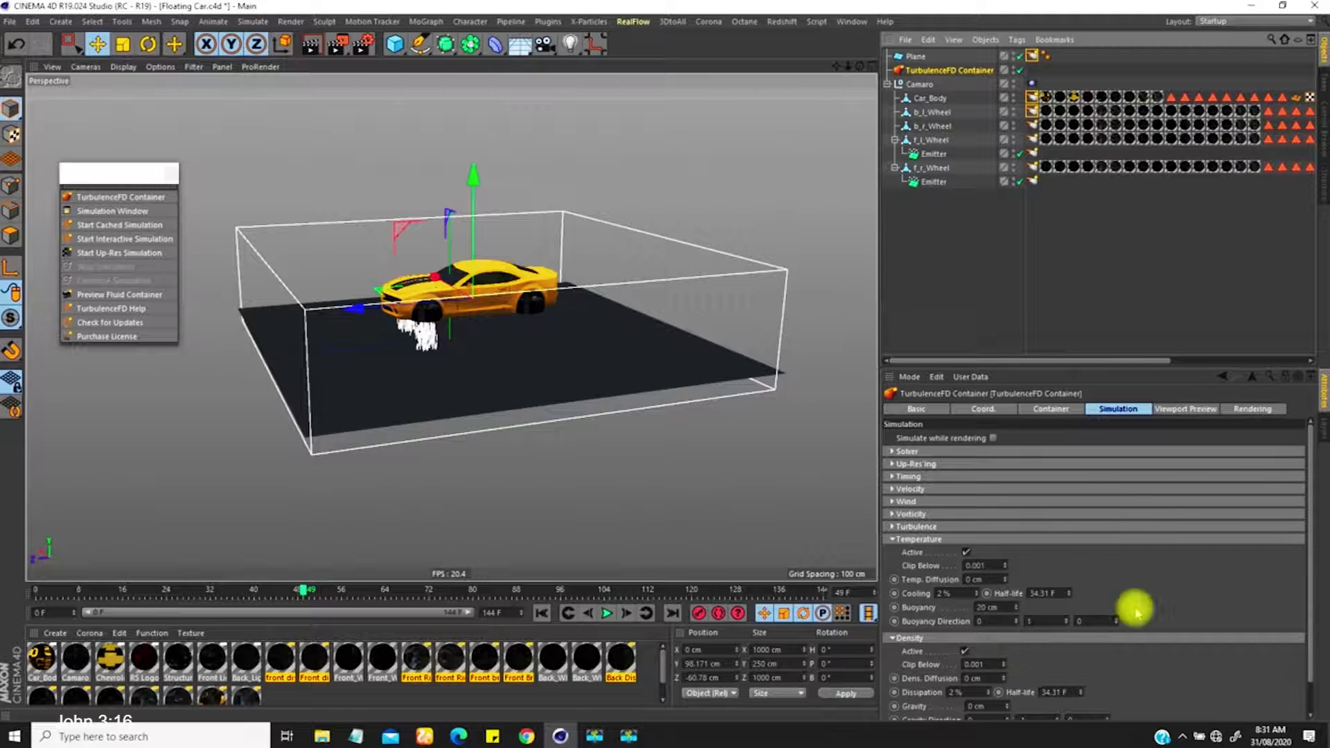
scroll(1280, 651, "down", 2)
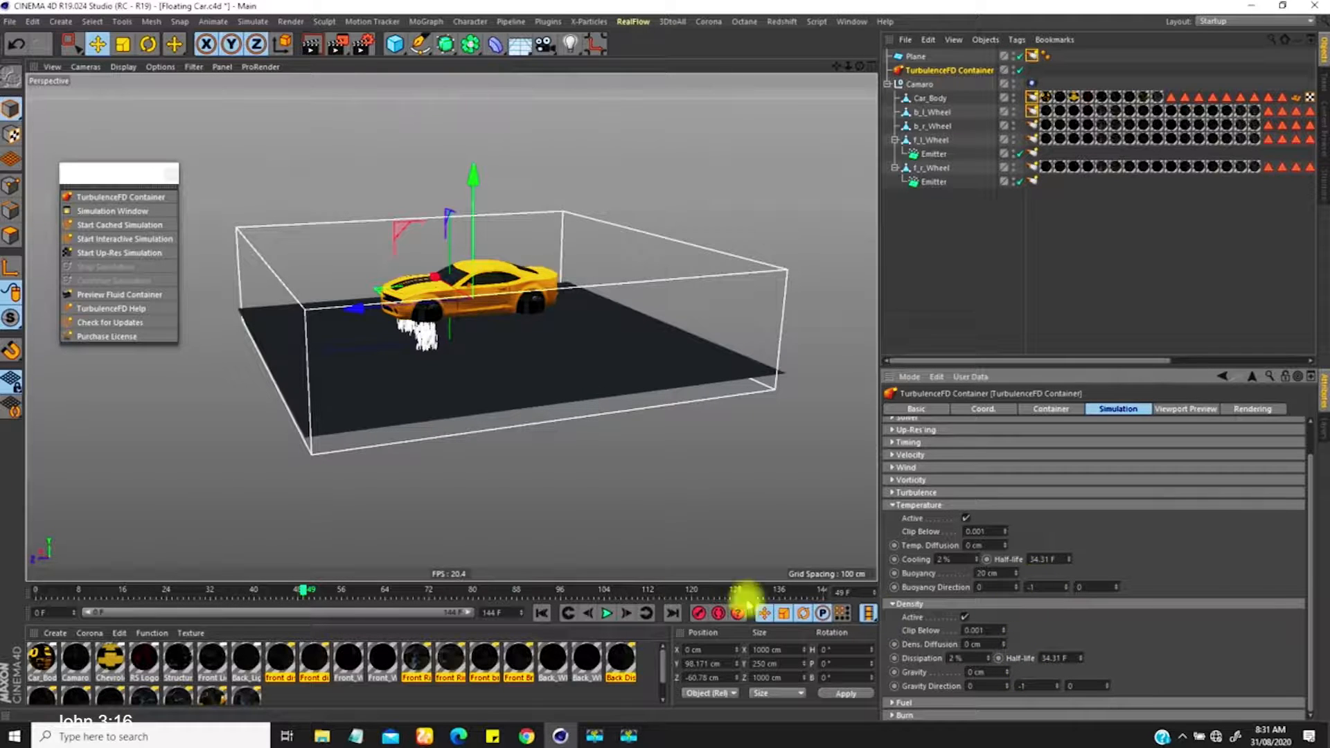
Switch to the Chrome browser and replay the rocket engine car reference video from 0:04 to examine the flames under the wheels.
left_click(528, 735)
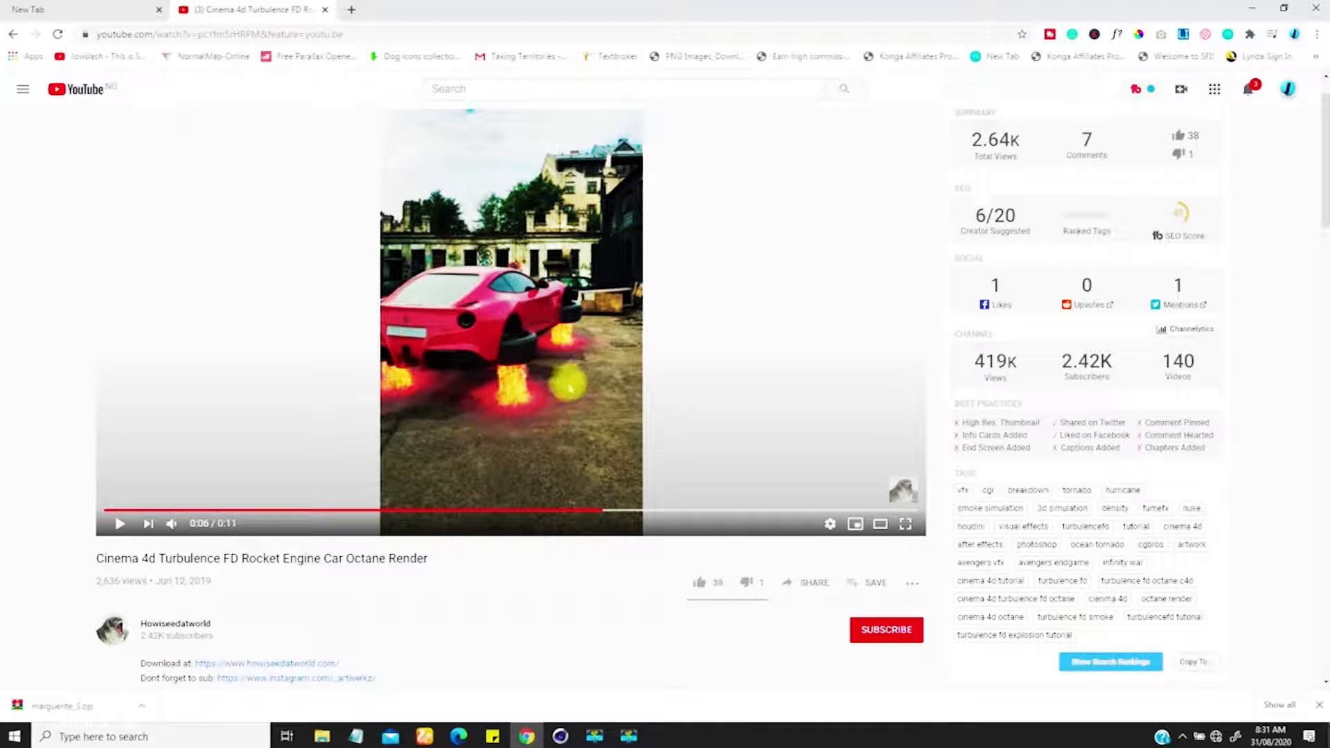
left_click(440, 510)
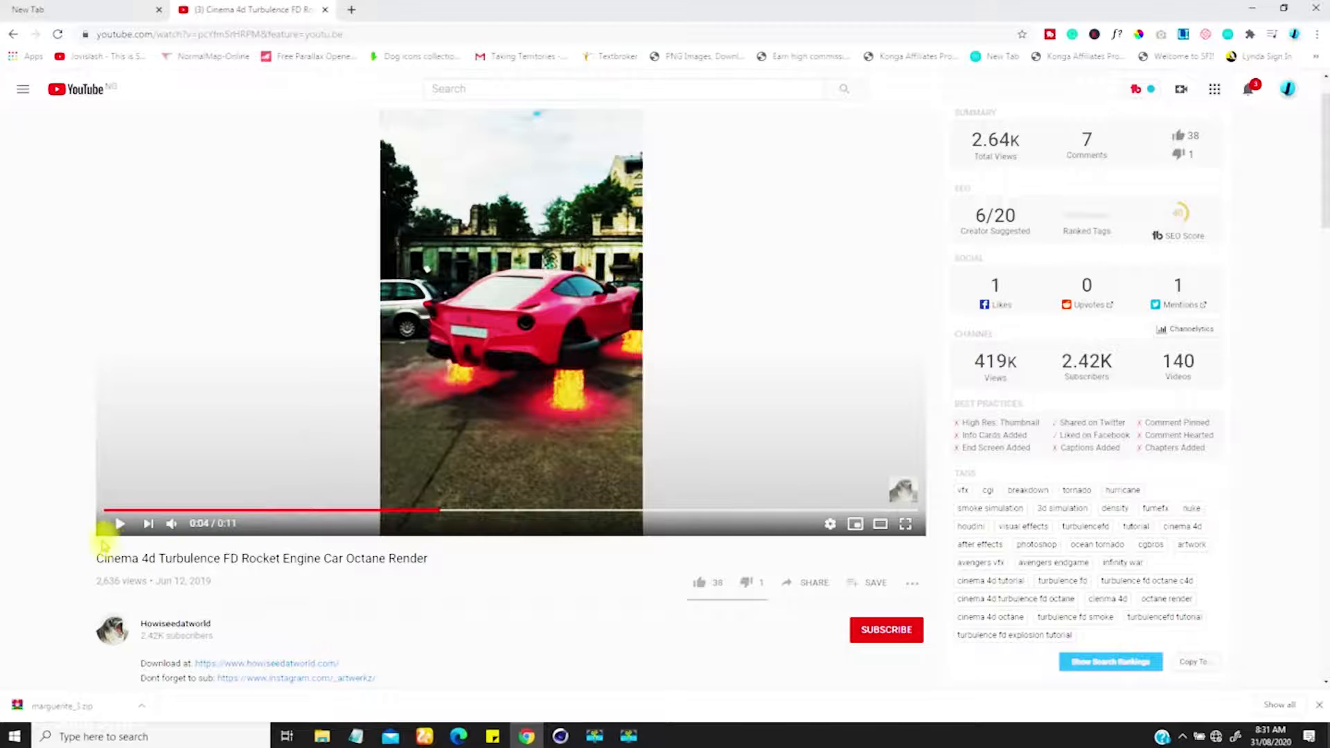
left_click(118, 525)
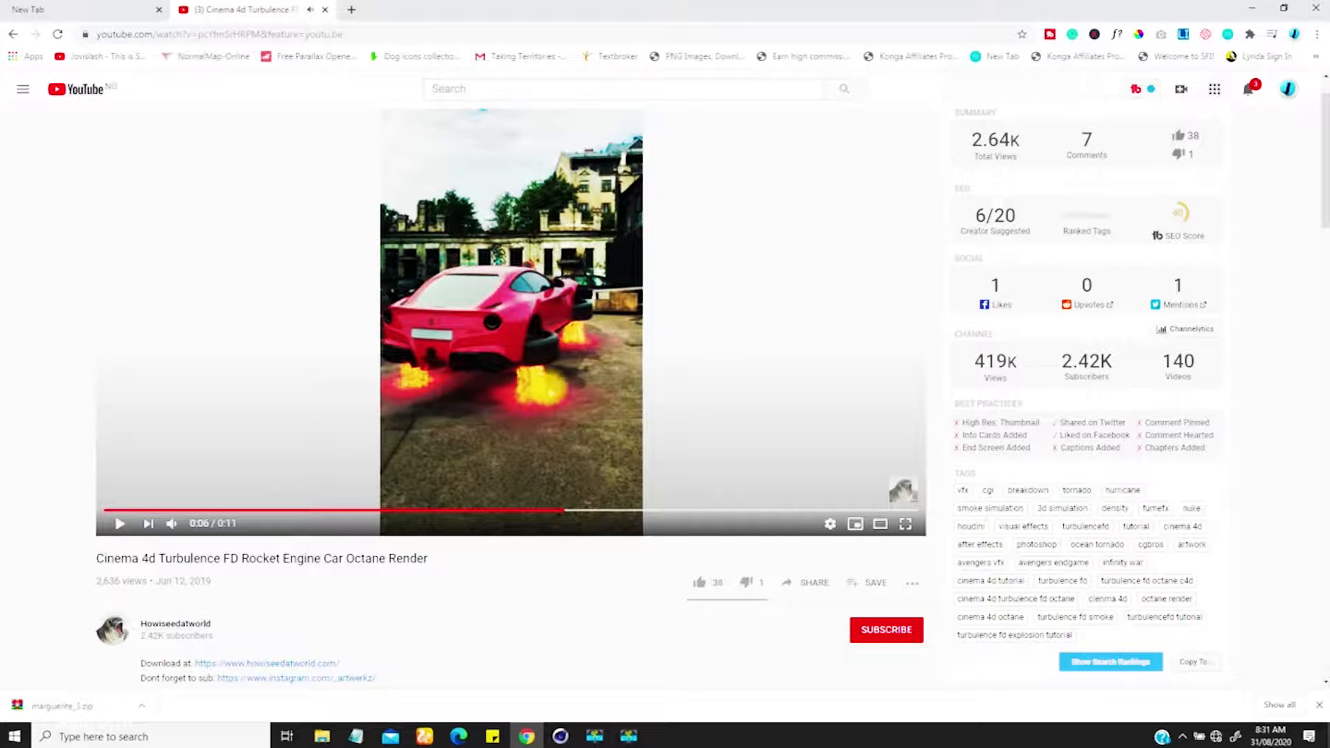
left_click(441, 511)
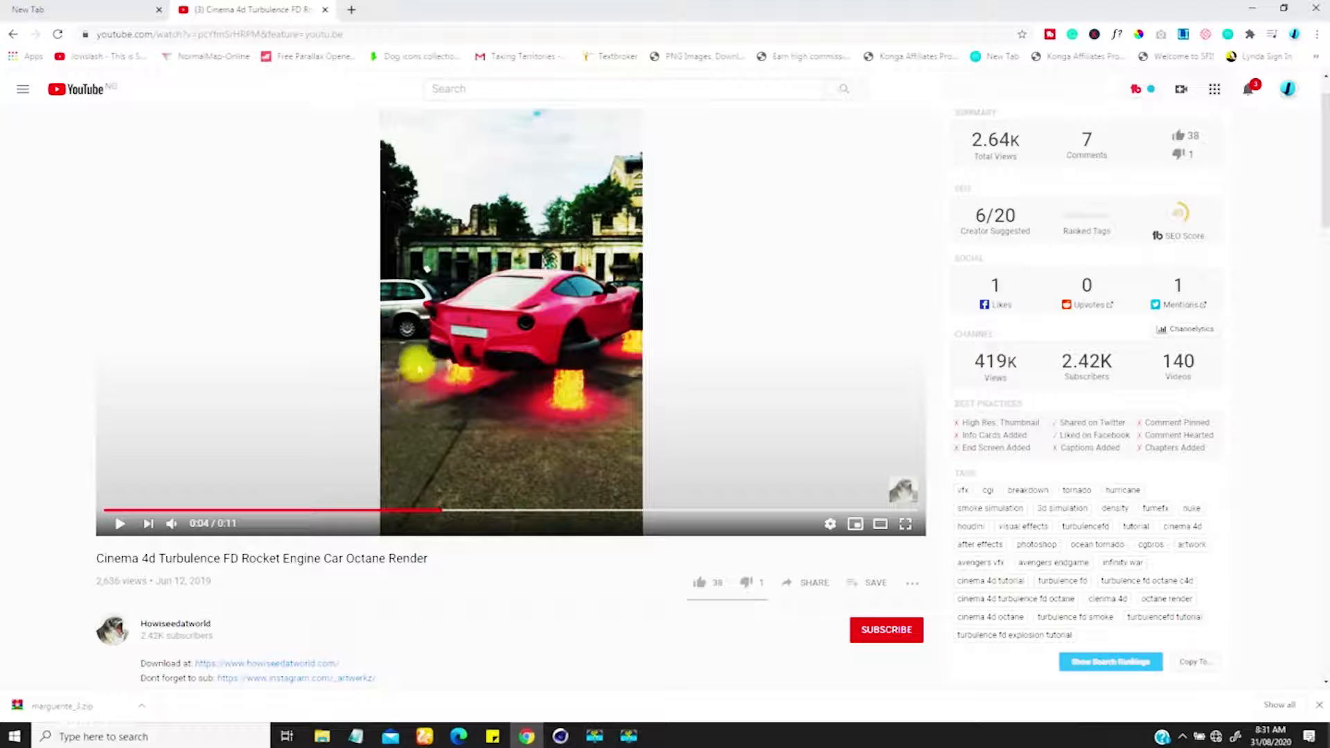
left_click(119, 523)
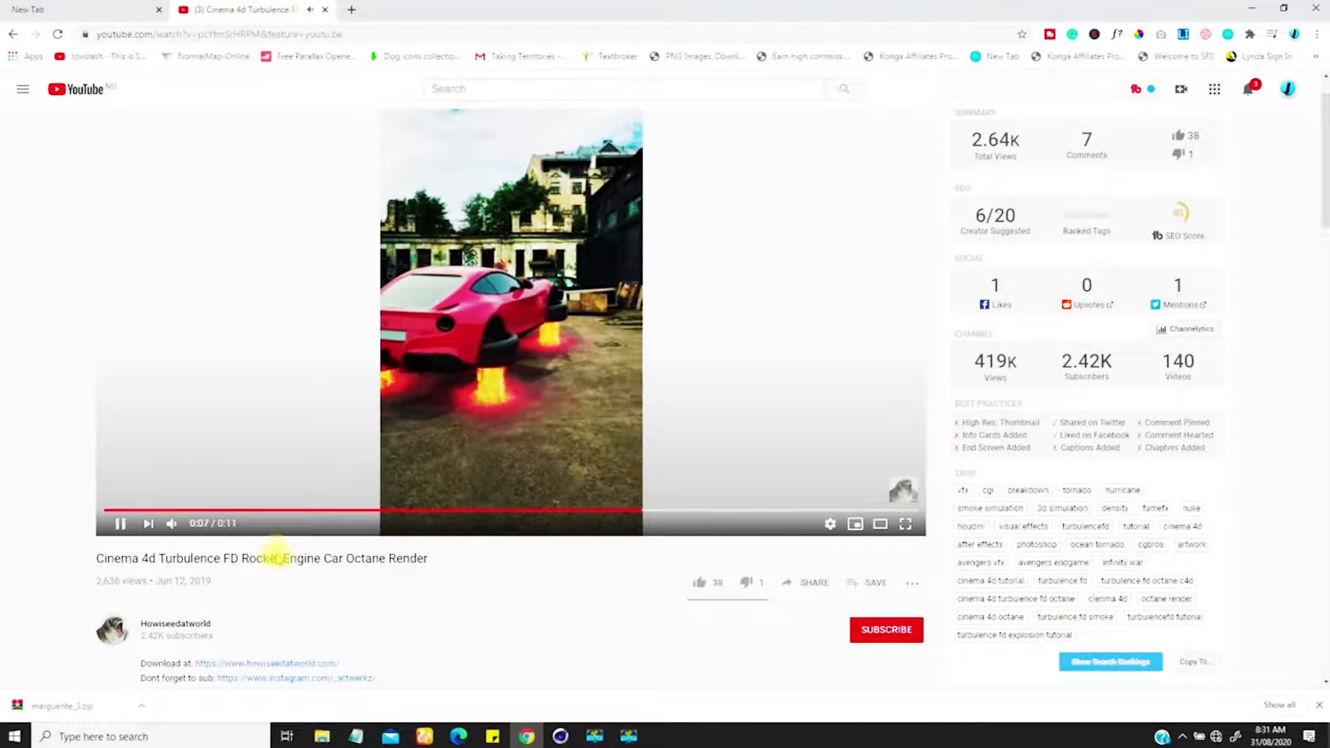
left_click(120, 523)
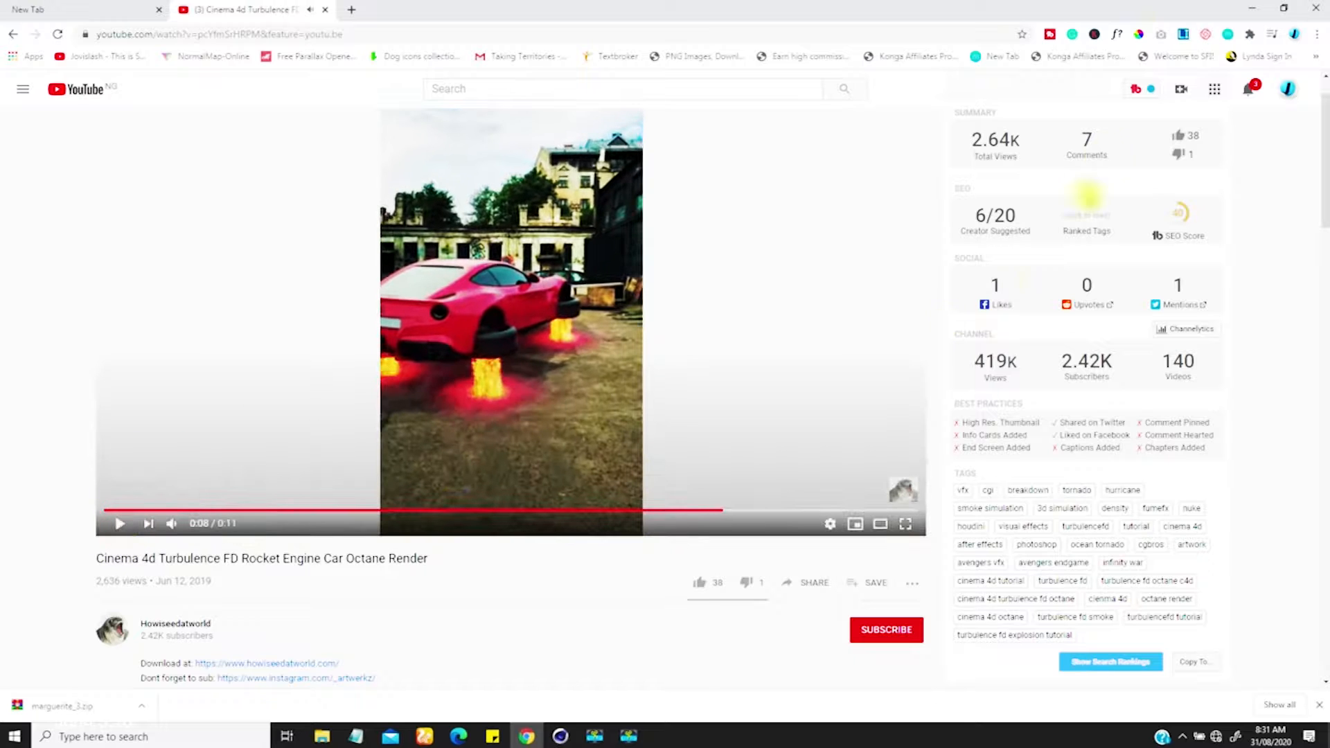
Return to Cinema 4D and set the container's density gravity to 20 cm.
left_click(1250, 9)
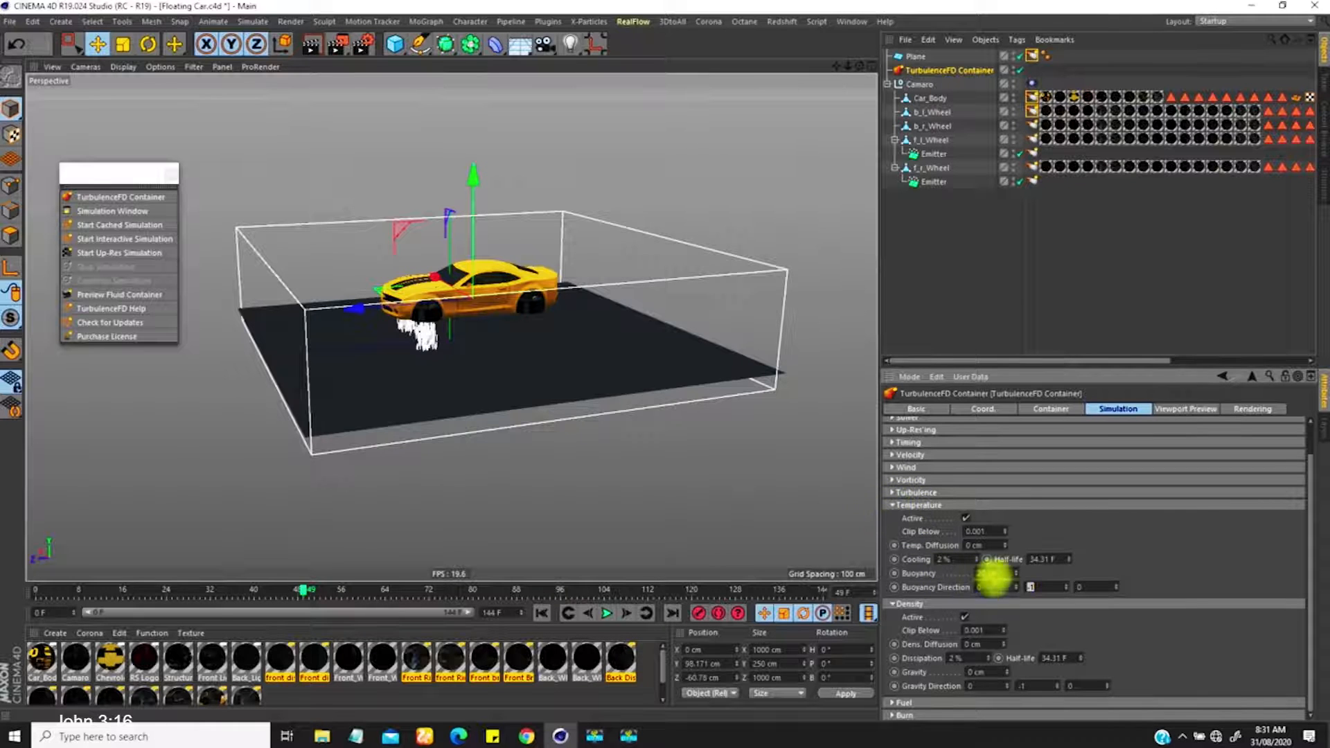
left_click_drag(993, 672, 966, 676)
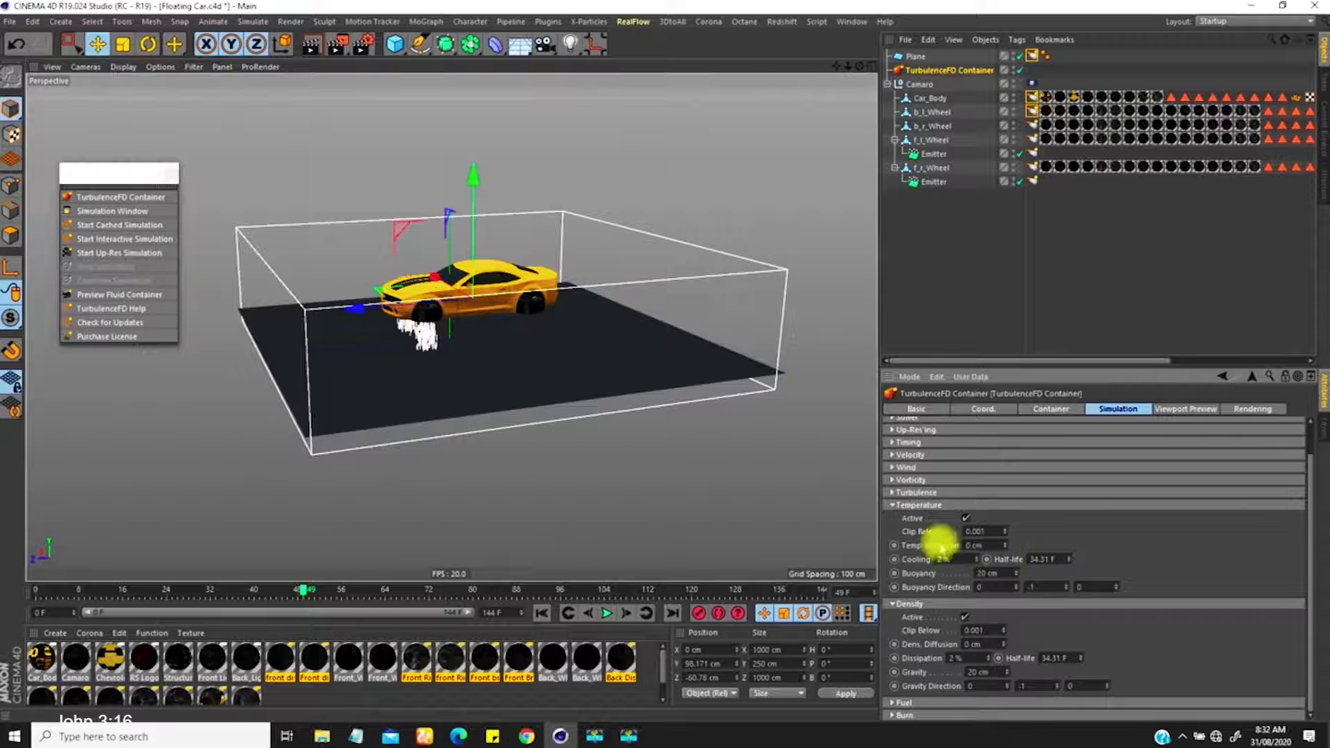
Set the TurbulenceFD container's turbulence intensity to 40 cm and its intensity channel to Temperature.
left_click(898, 492)
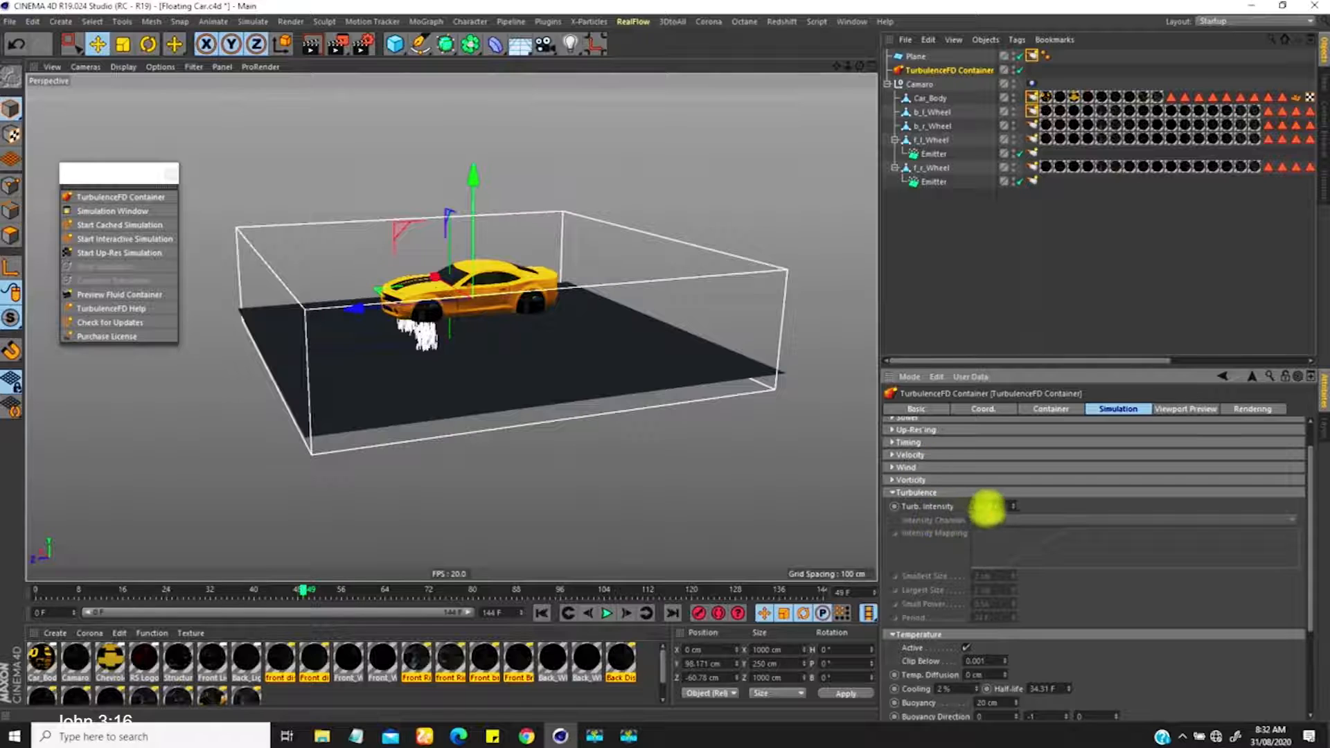
left_click(986, 505)
type("24")
key("Return")
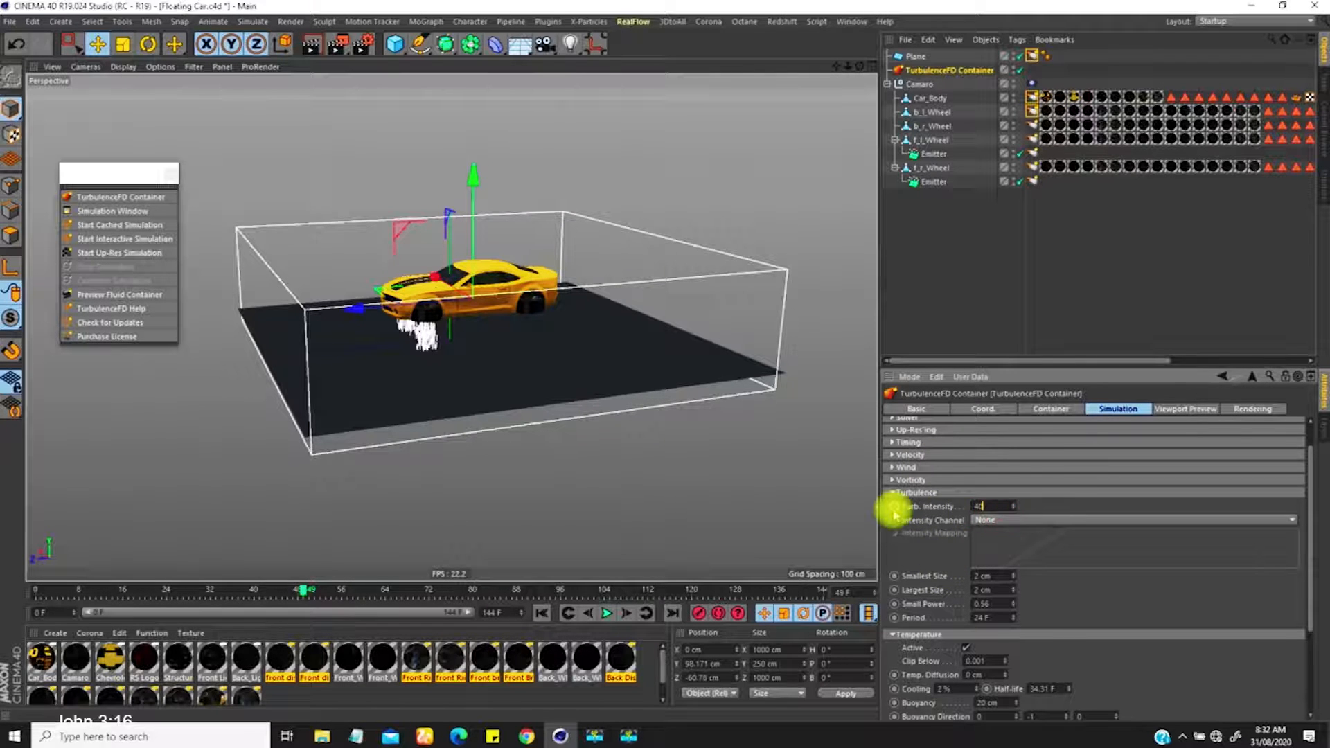
left_click(997, 521)
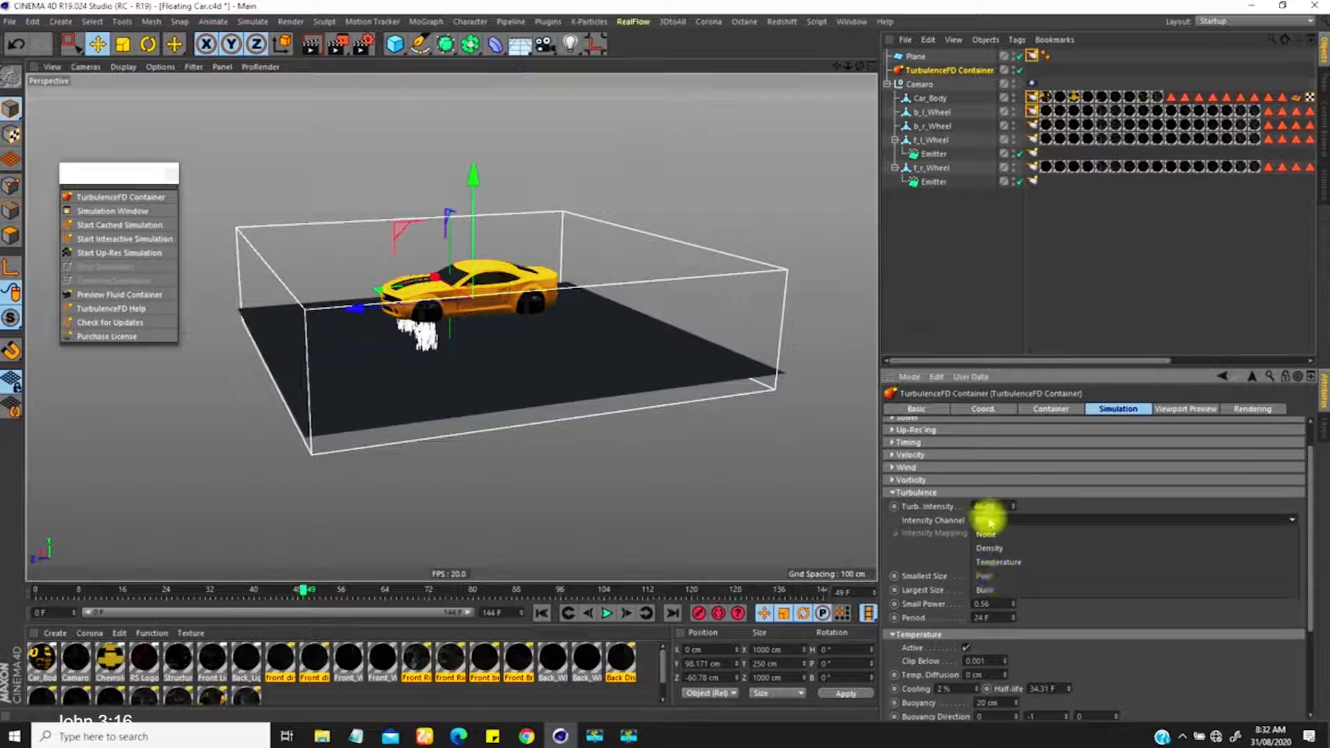
left_click(990, 562)
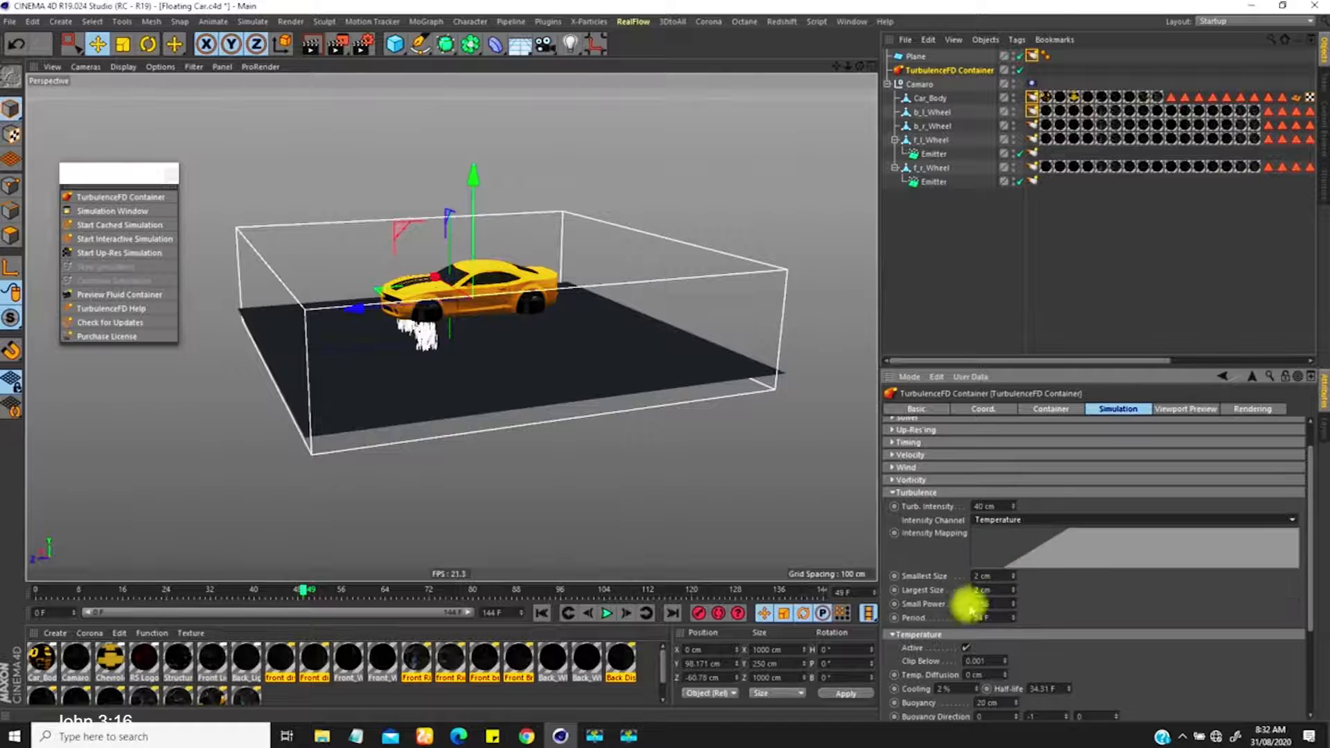
Set the container's vorticity to 16 with Temperature as the intensity channel.
left_click(893, 479)
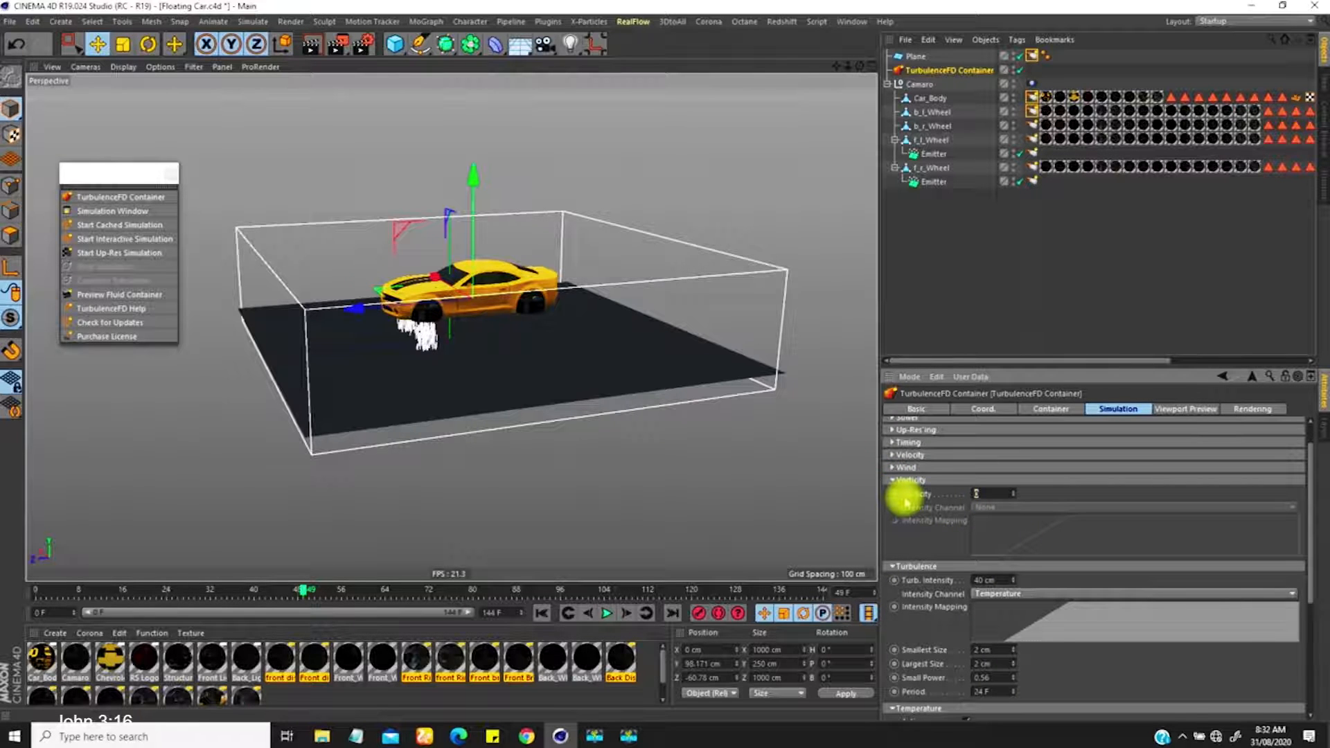
type("6")
key("Return")
left_click(1003, 508)
left_click(991, 550)
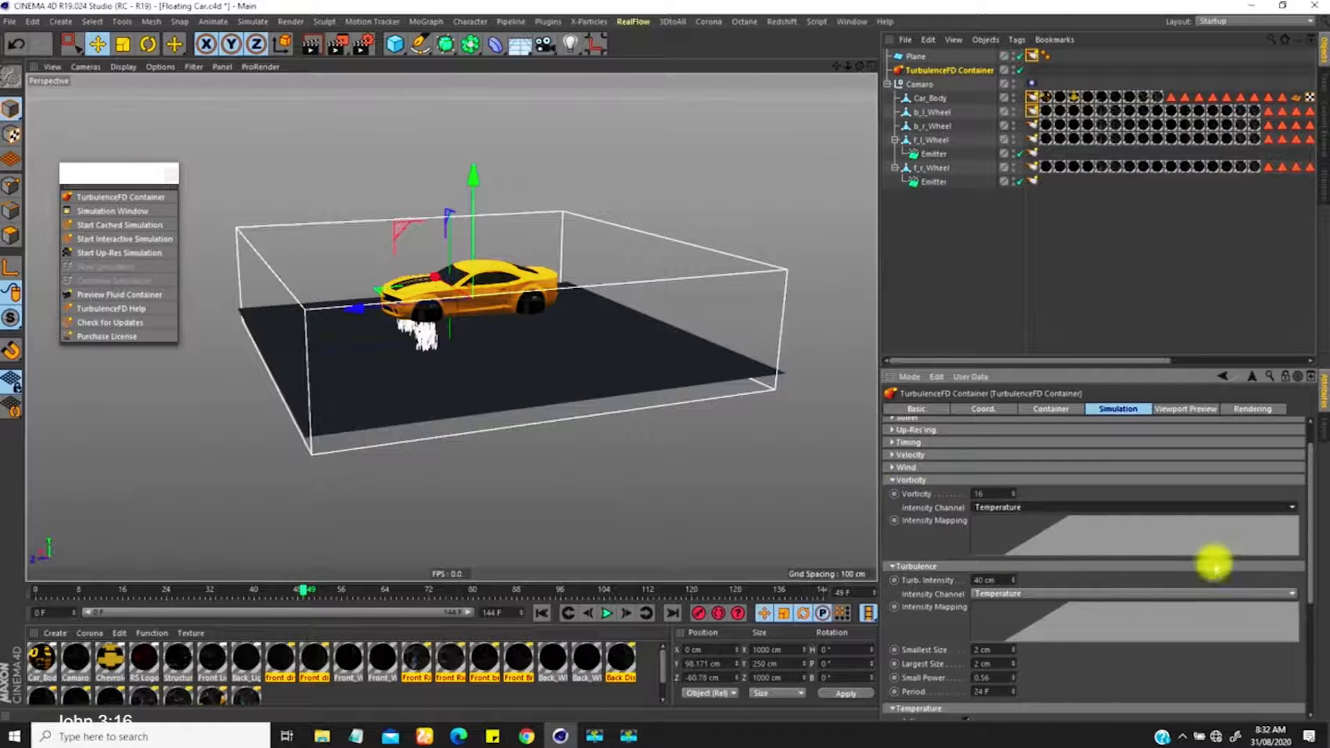
Set the turbulence's smallest size to 12 cm and largest size to 30 cm.
scroll(1302, 552, "down", 4)
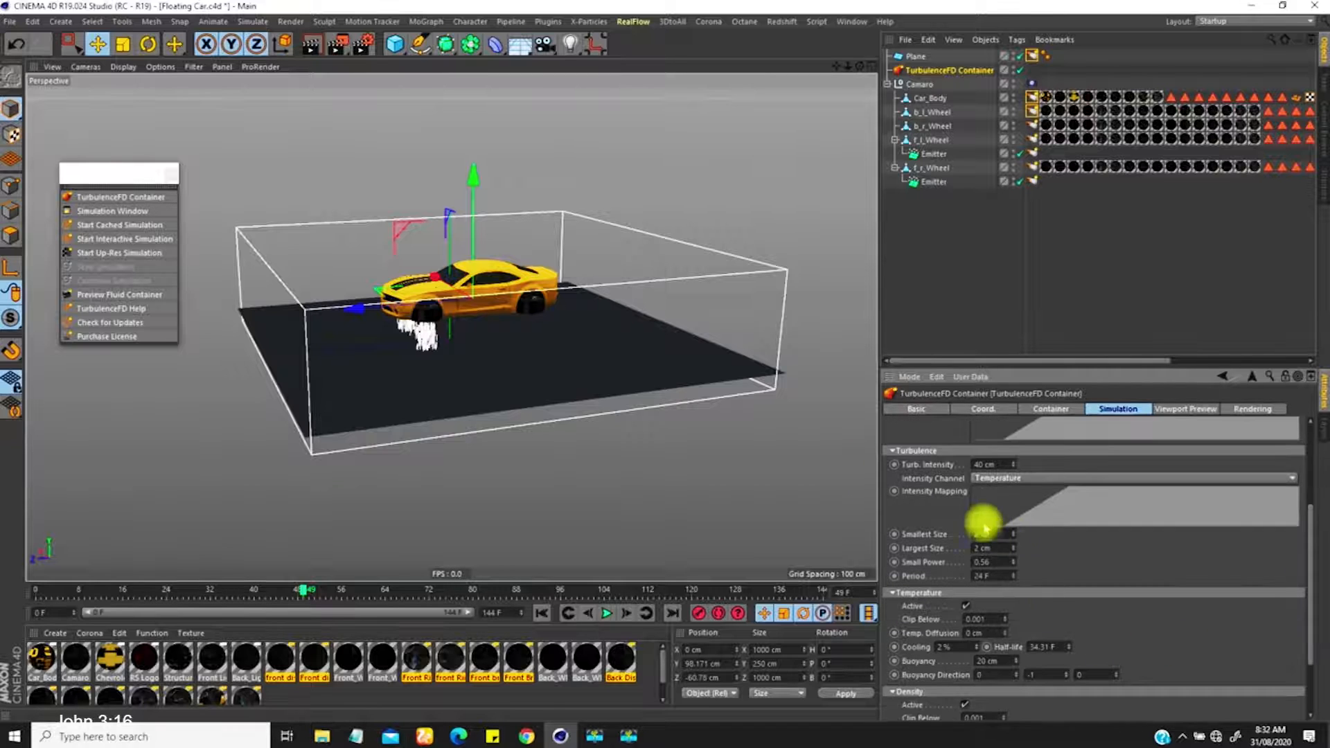
left_click(984, 537)
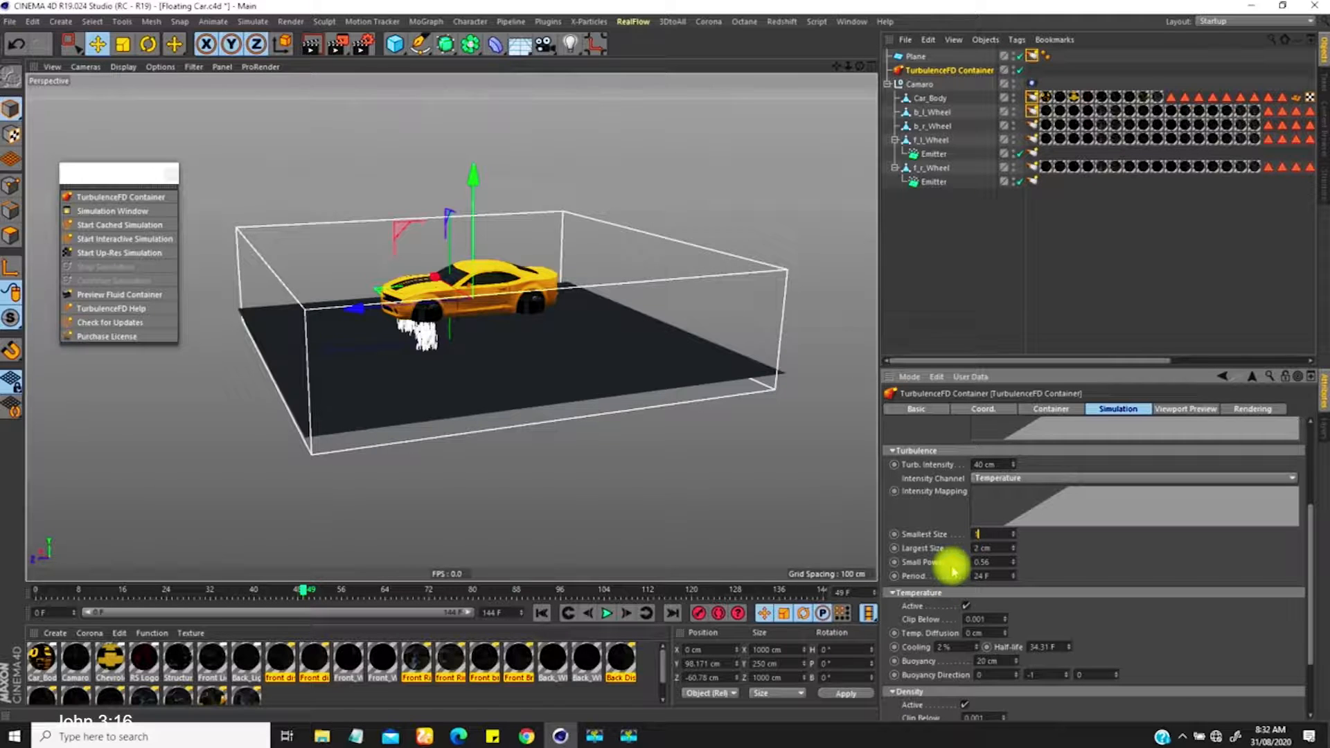
left_click(998, 546)
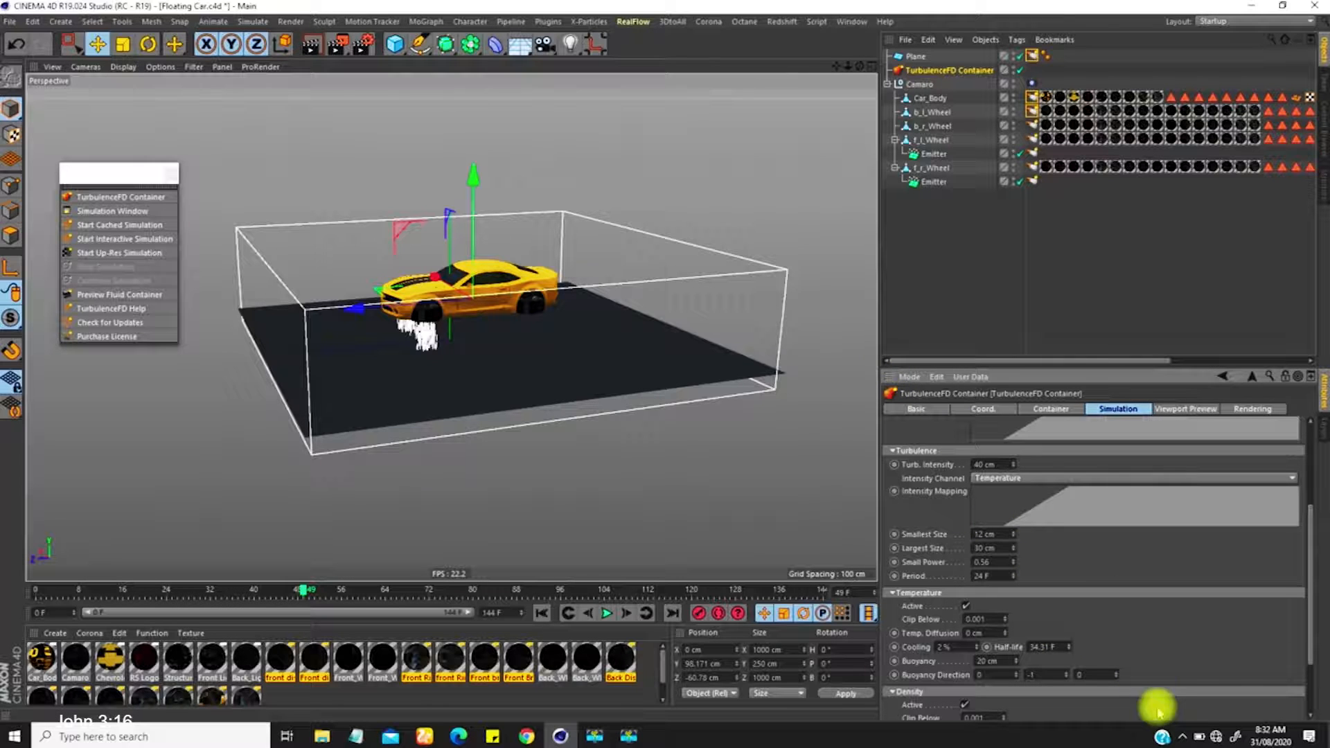
left_click(1187, 728)
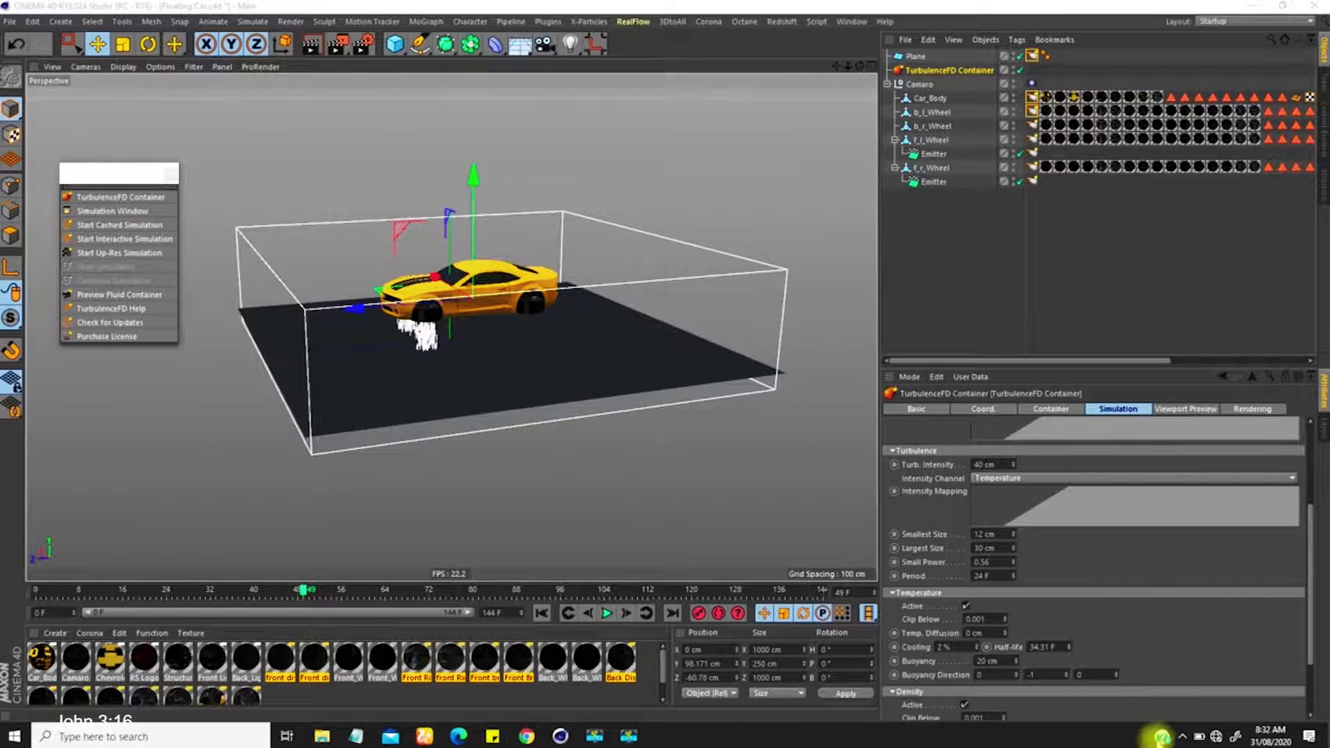
left_click_drag(1154, 632, 1090, 629)
left_click(1096, 667)
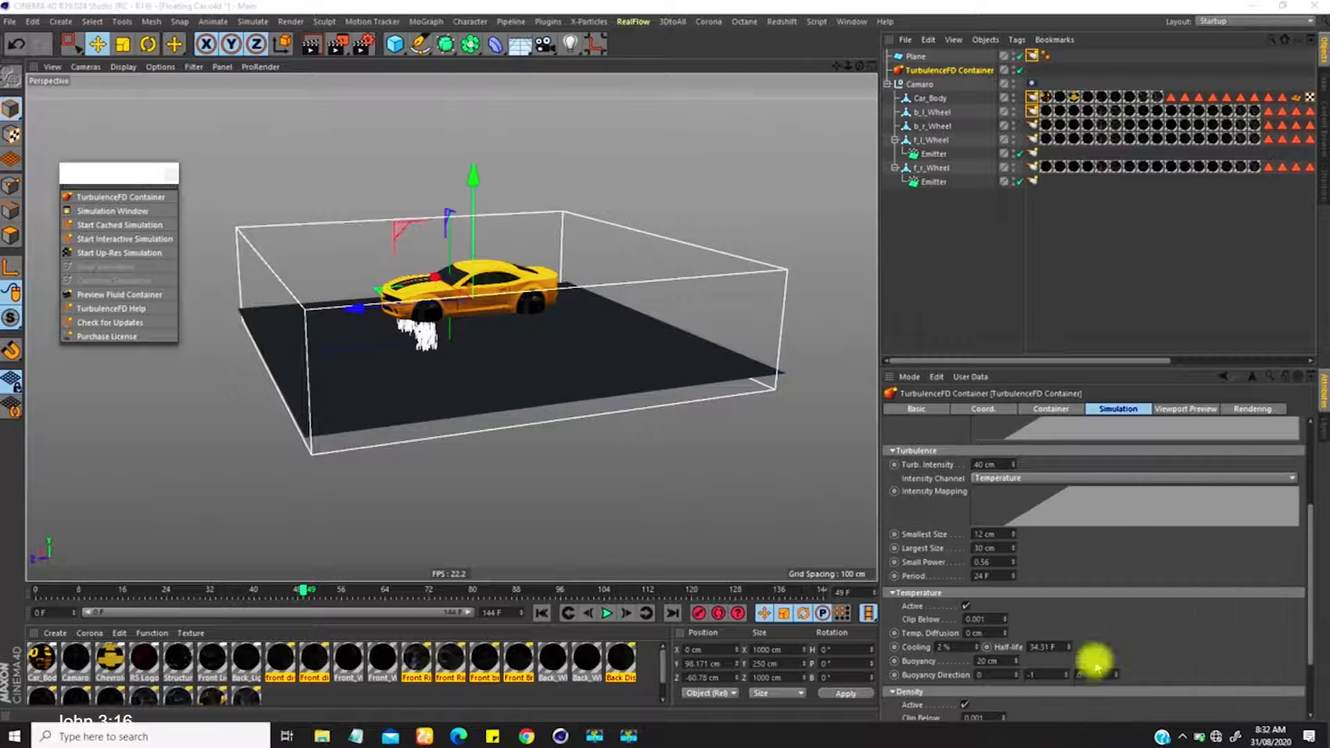
Set the cooling of the container's temperature channel to 8 %.
left_click_drag(1300, 524, 1300, 608)
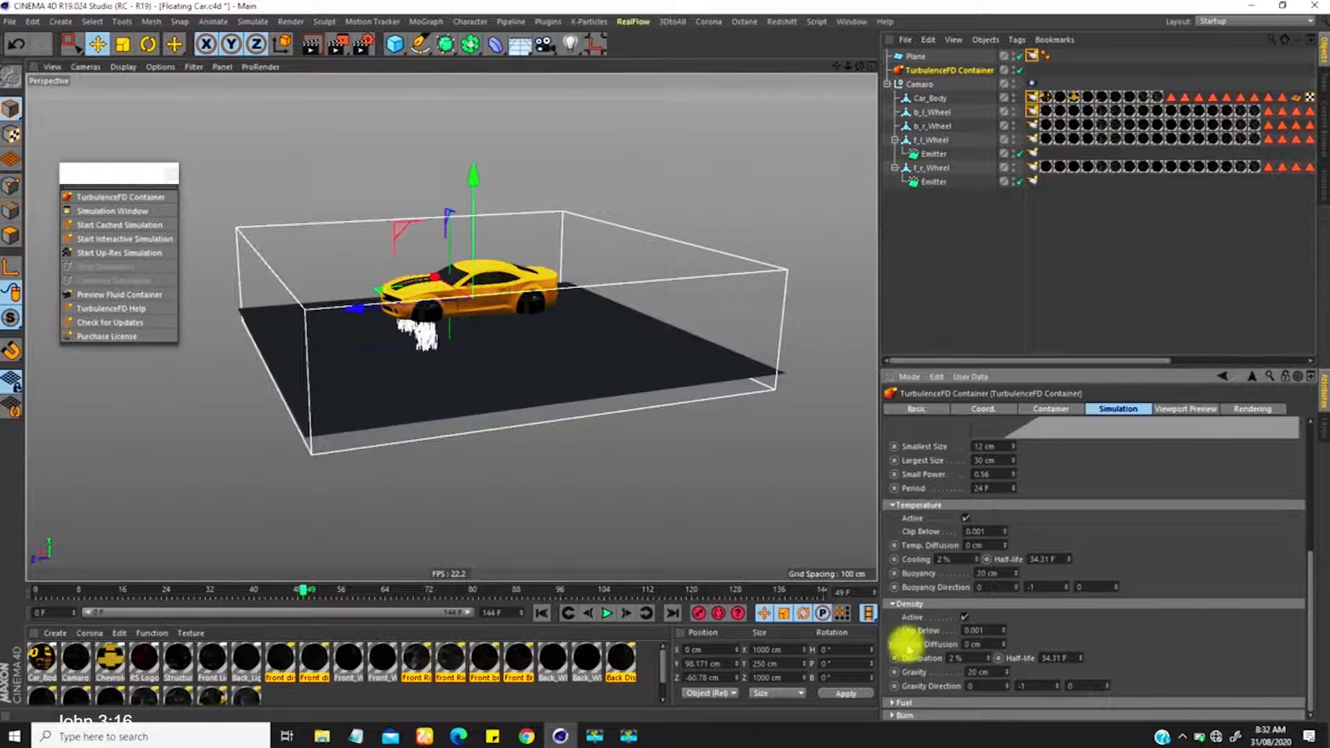
left_click(945, 559)
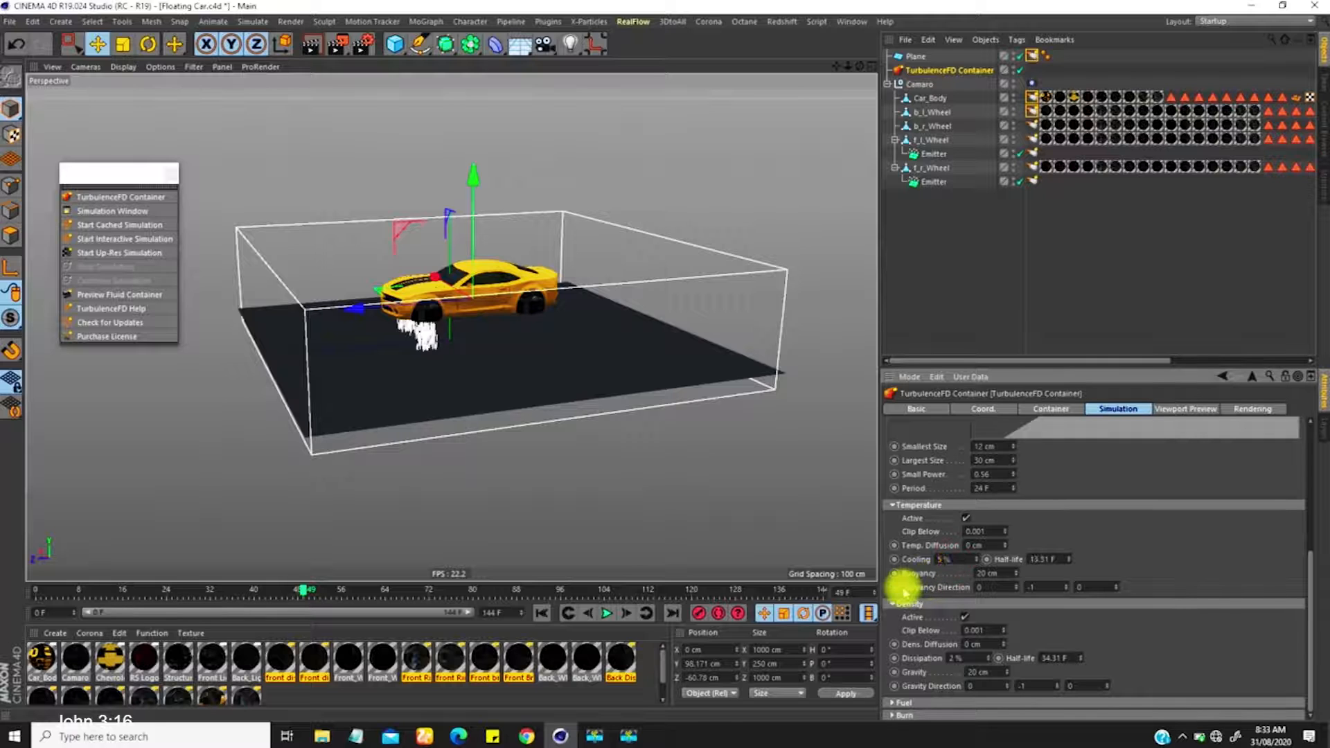
left_click(971, 532)
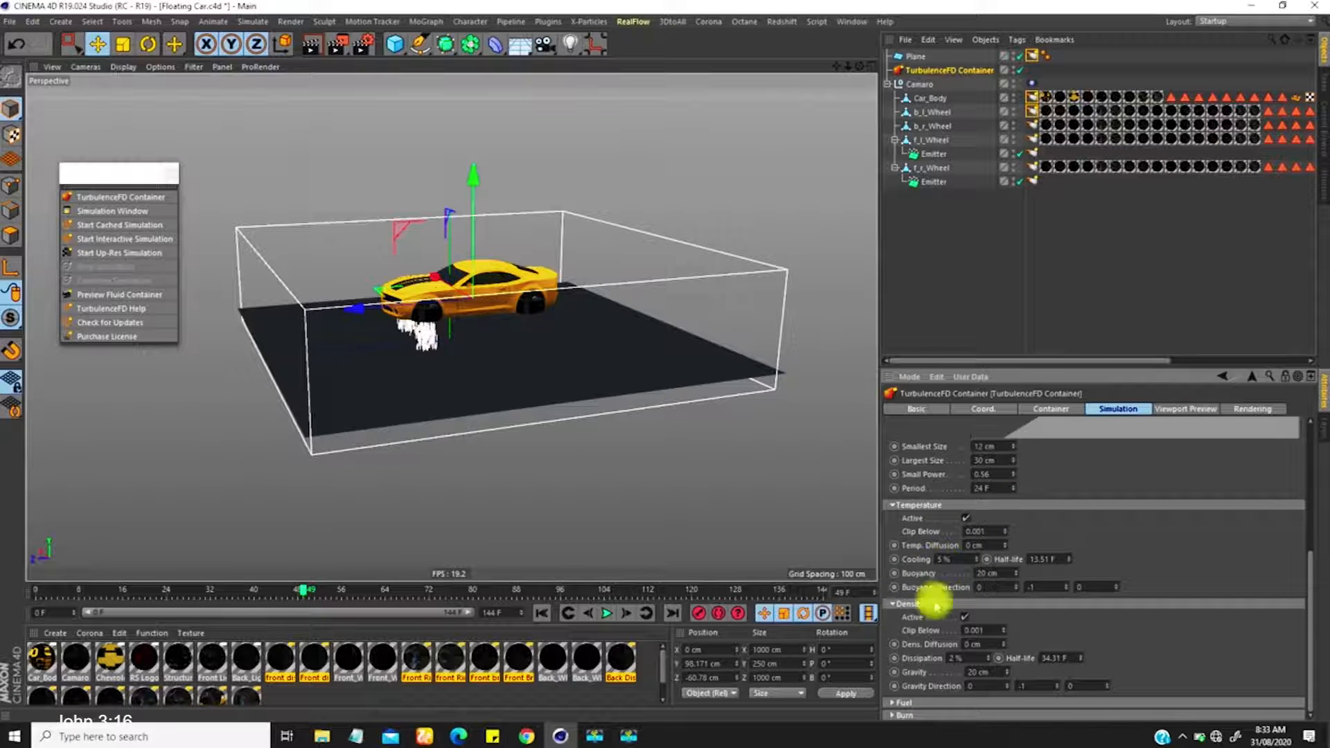
left_click(948, 559)
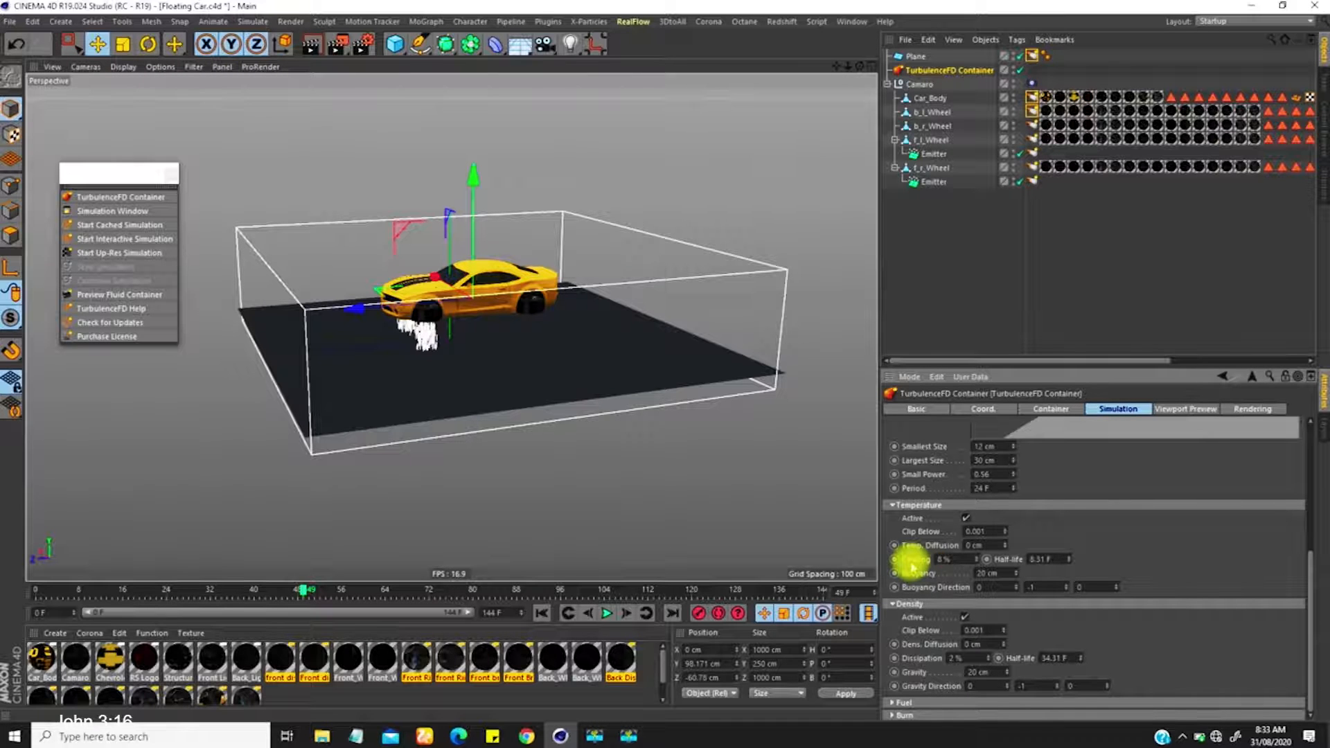
Open the TurbulenceFD simulation window, start a cached simulation past the framerate warning, and stop it at the first frame.
left_click_drag(594, 287, 475, 258, "alt")
right_click_drag(460, 395, 859, 260, "alt")
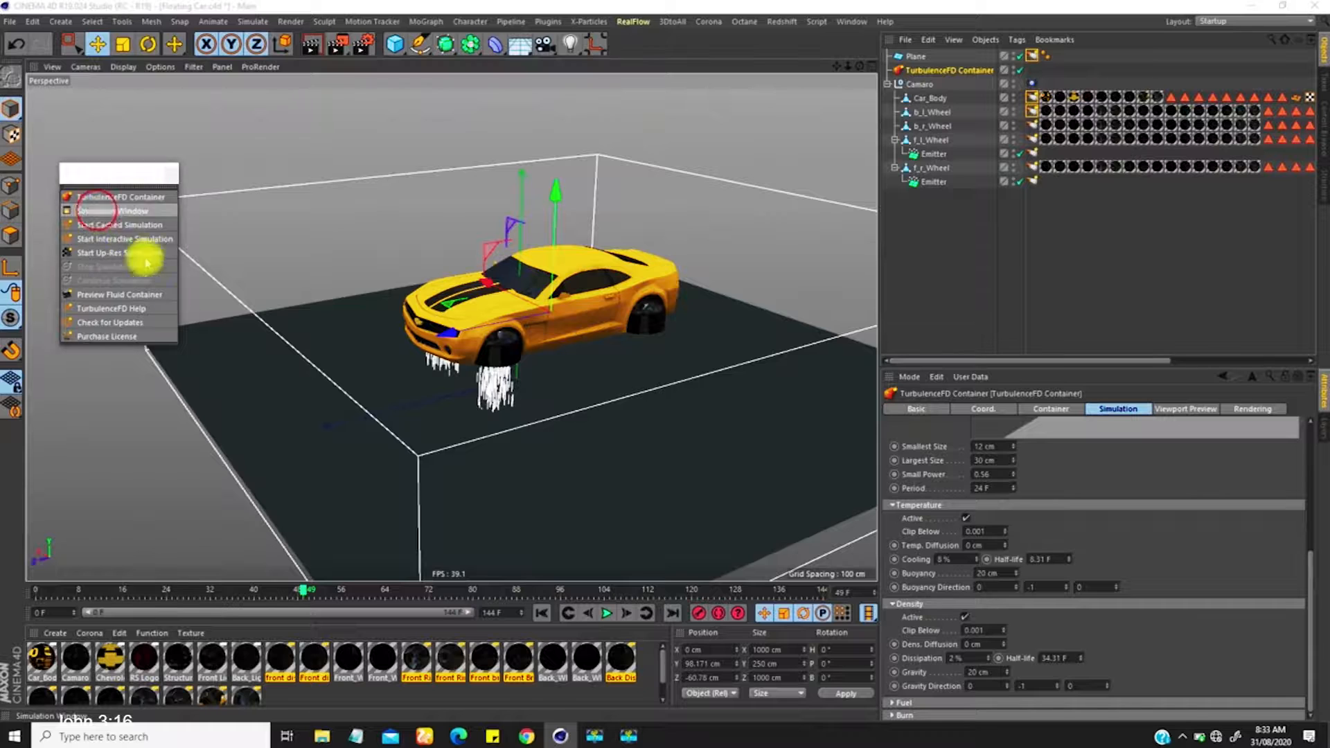
left_click(125, 209)
left_click_drag(261, 164, 842, 138)
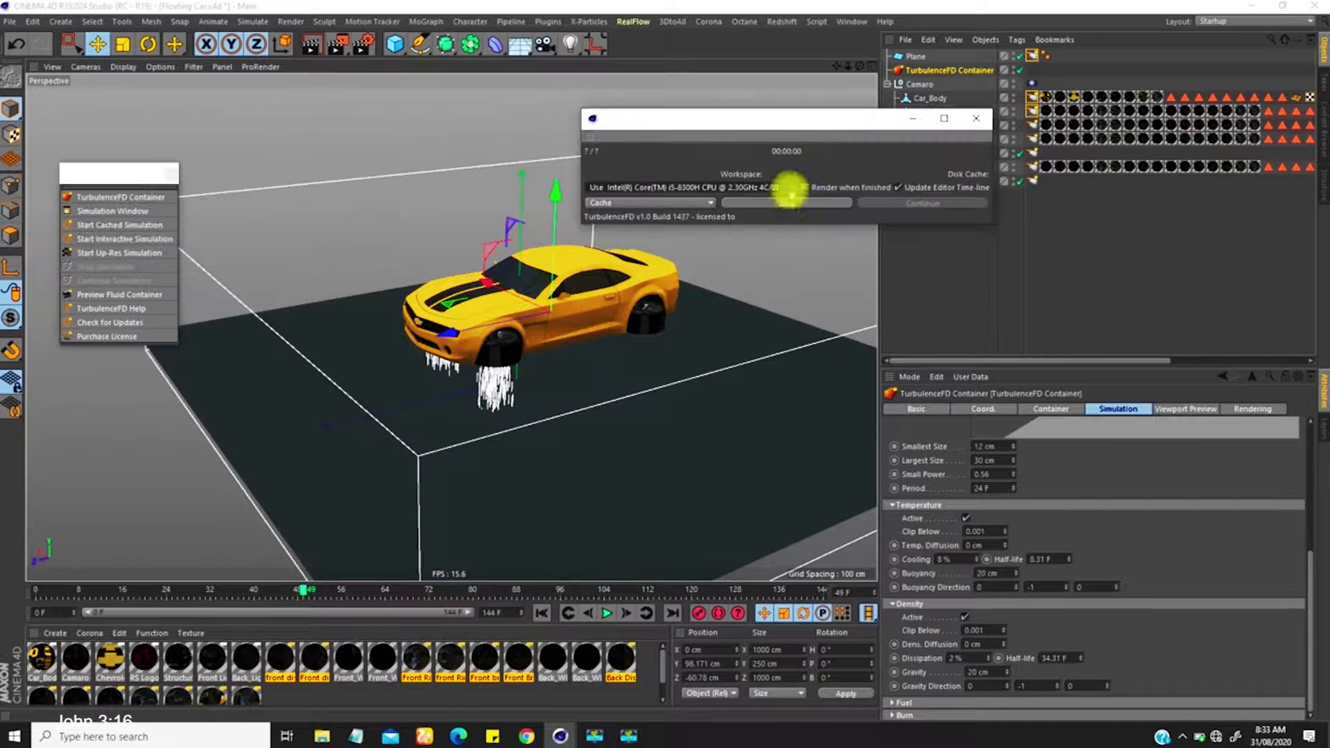
left_click(777, 203)
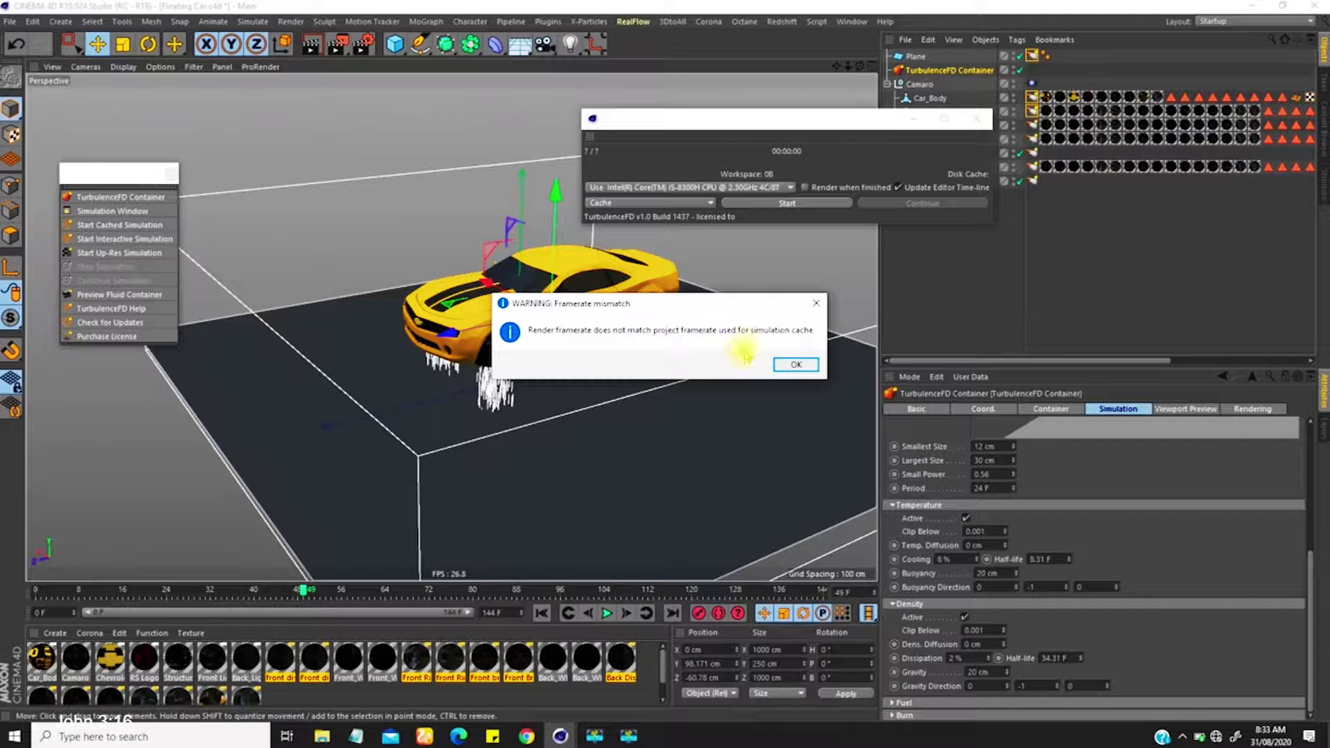
left_click(795, 365)
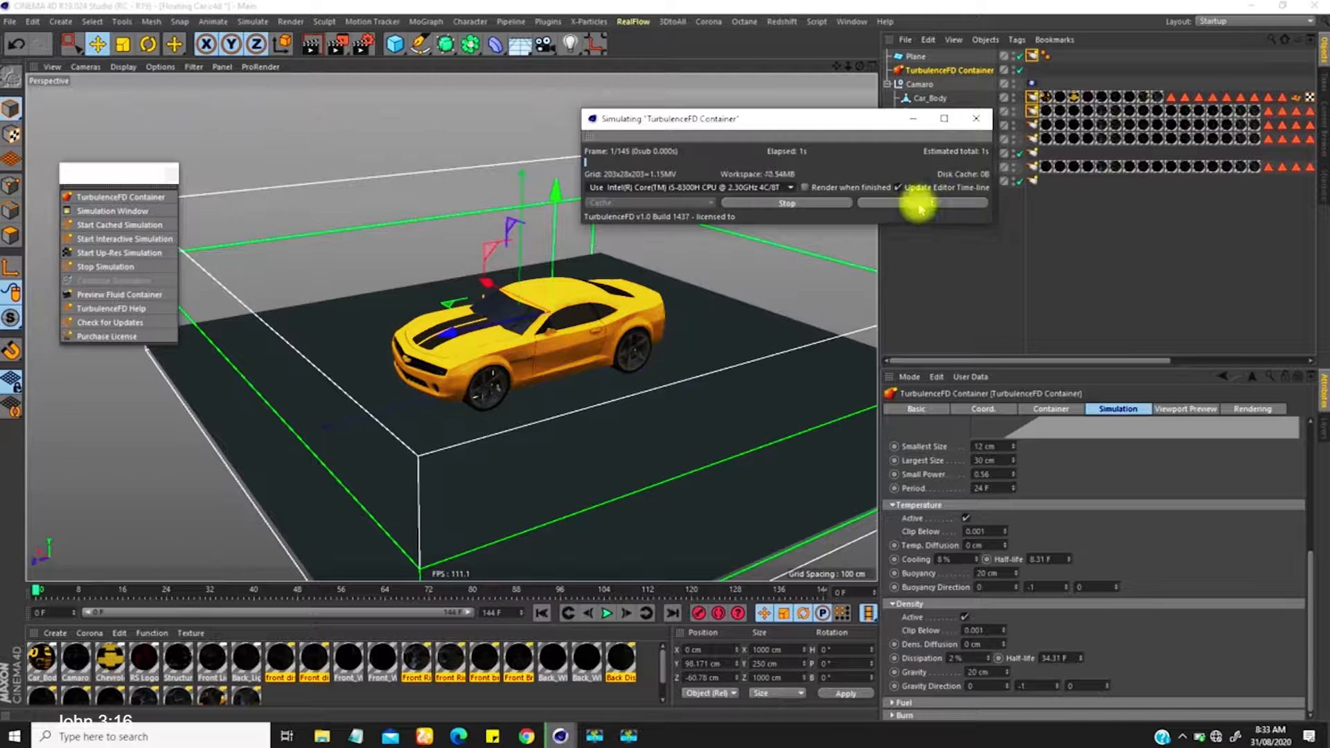
left_click(920, 205)
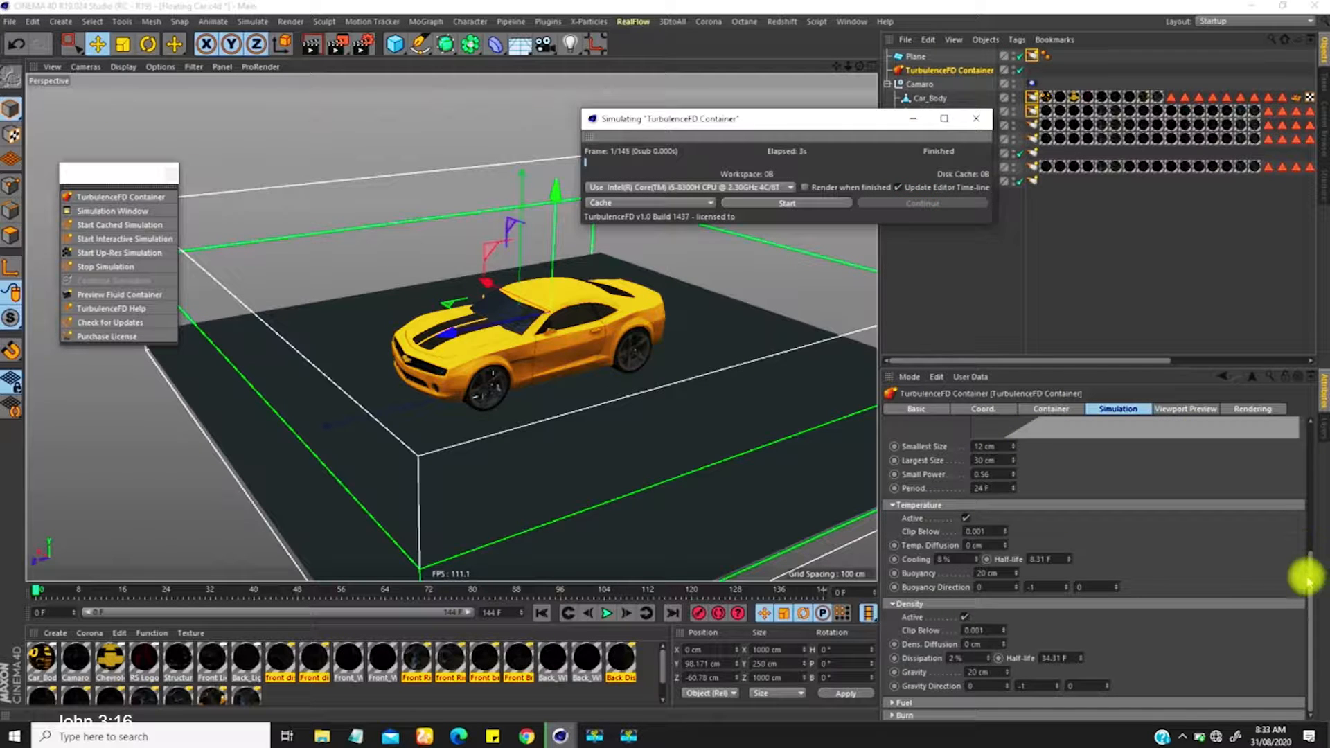
Delete the container's existing simulation cache and create a new empty one.
left_click_drag(1306, 579, 1297, 496)
left_click(1050, 409)
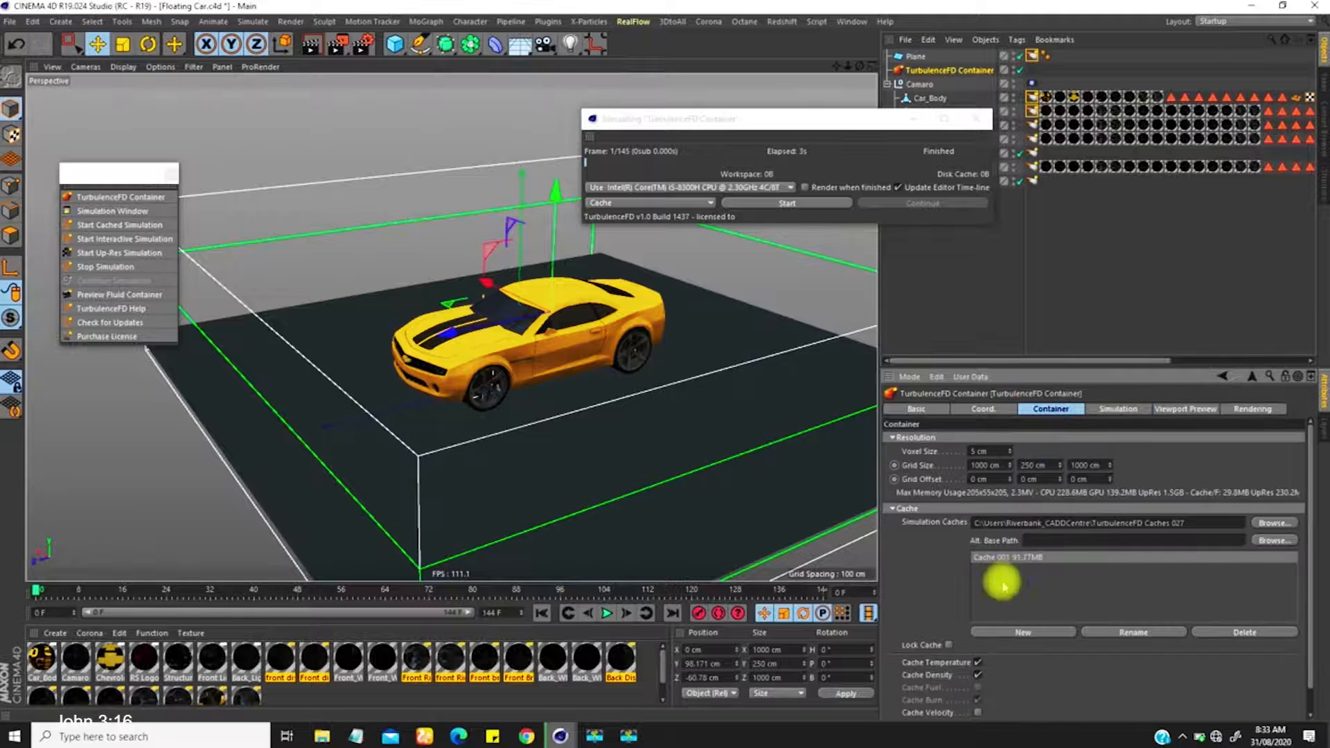
left_click(1025, 587)
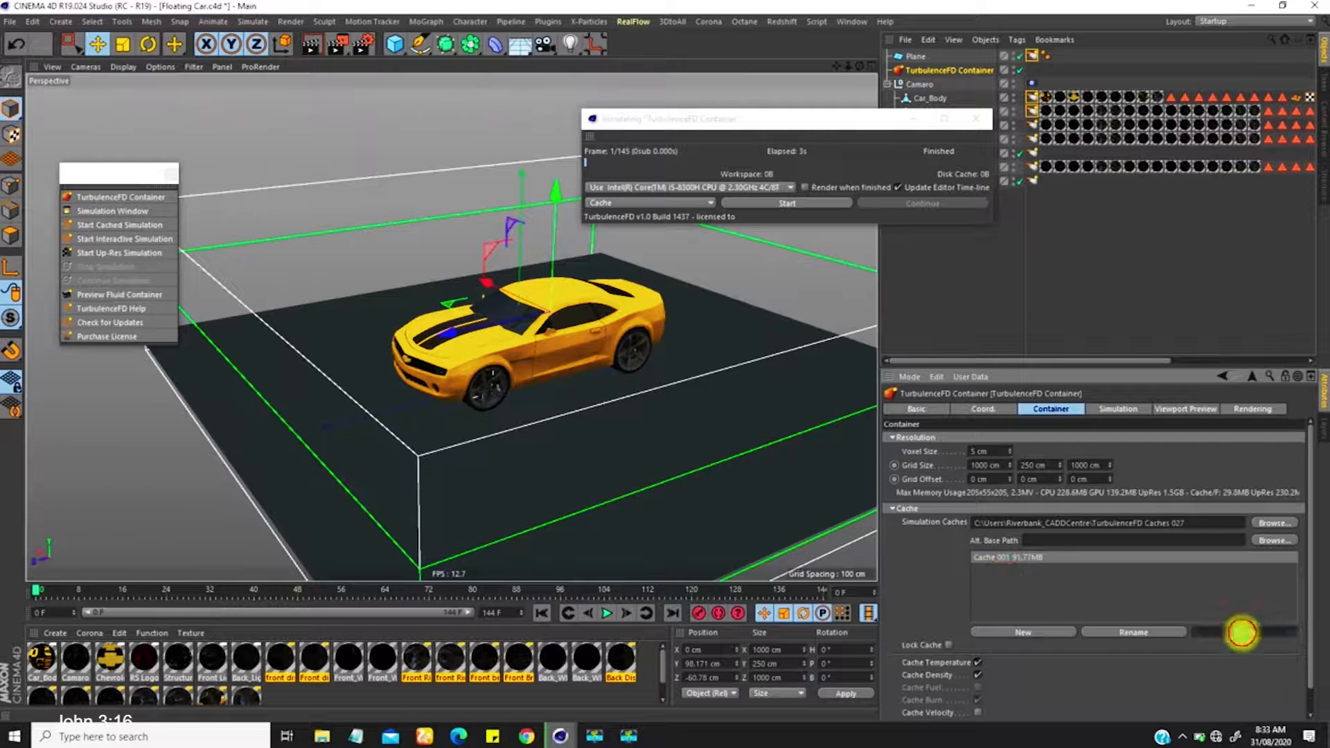
left_click(1242, 632)
left_click(705, 369)
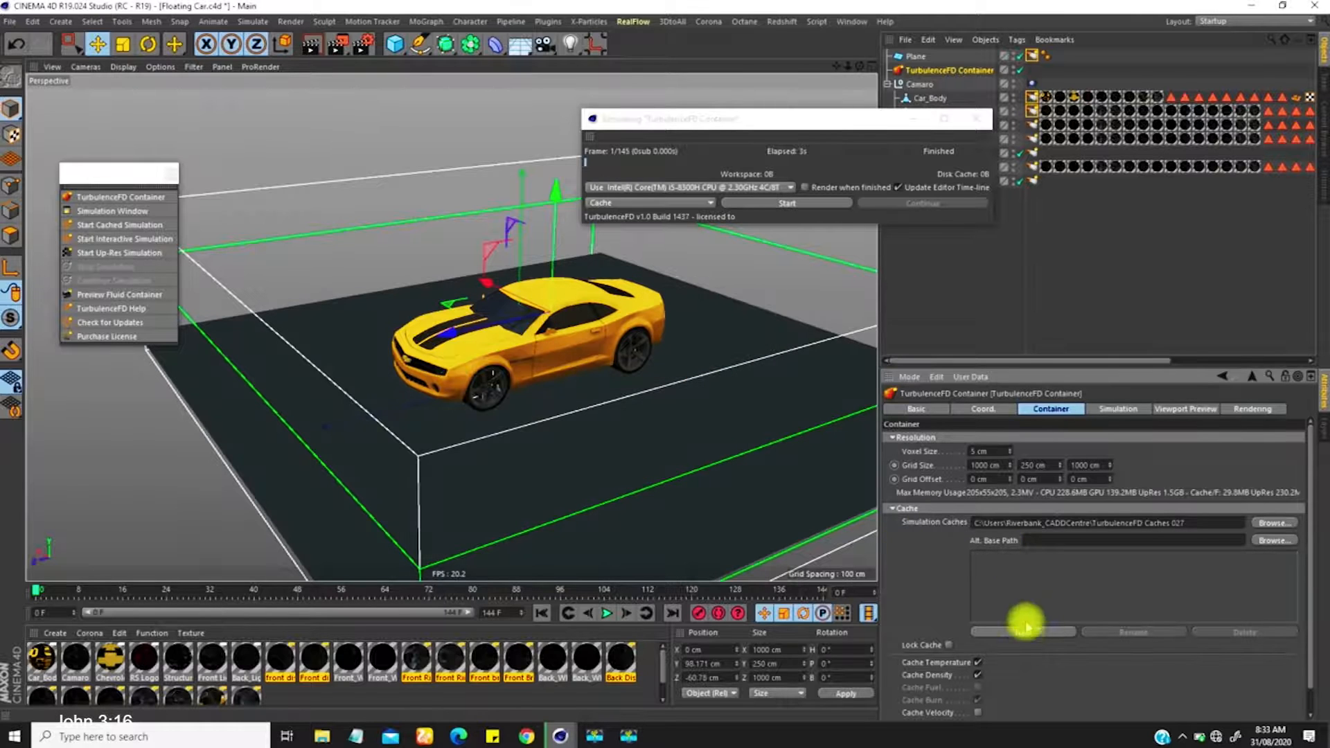
left_click(1025, 630)
scroll(1307, 579, "down", 1)
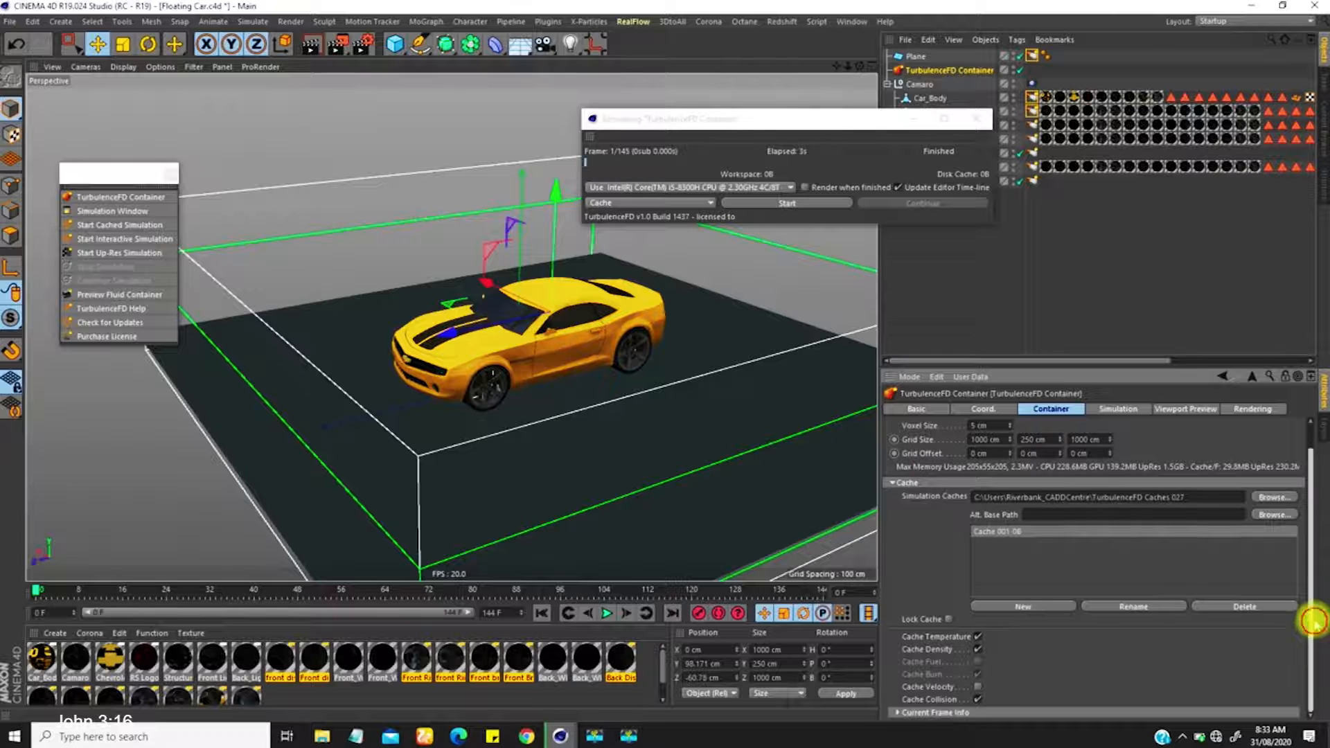
left_click_drag(1314, 621, 1312, 591)
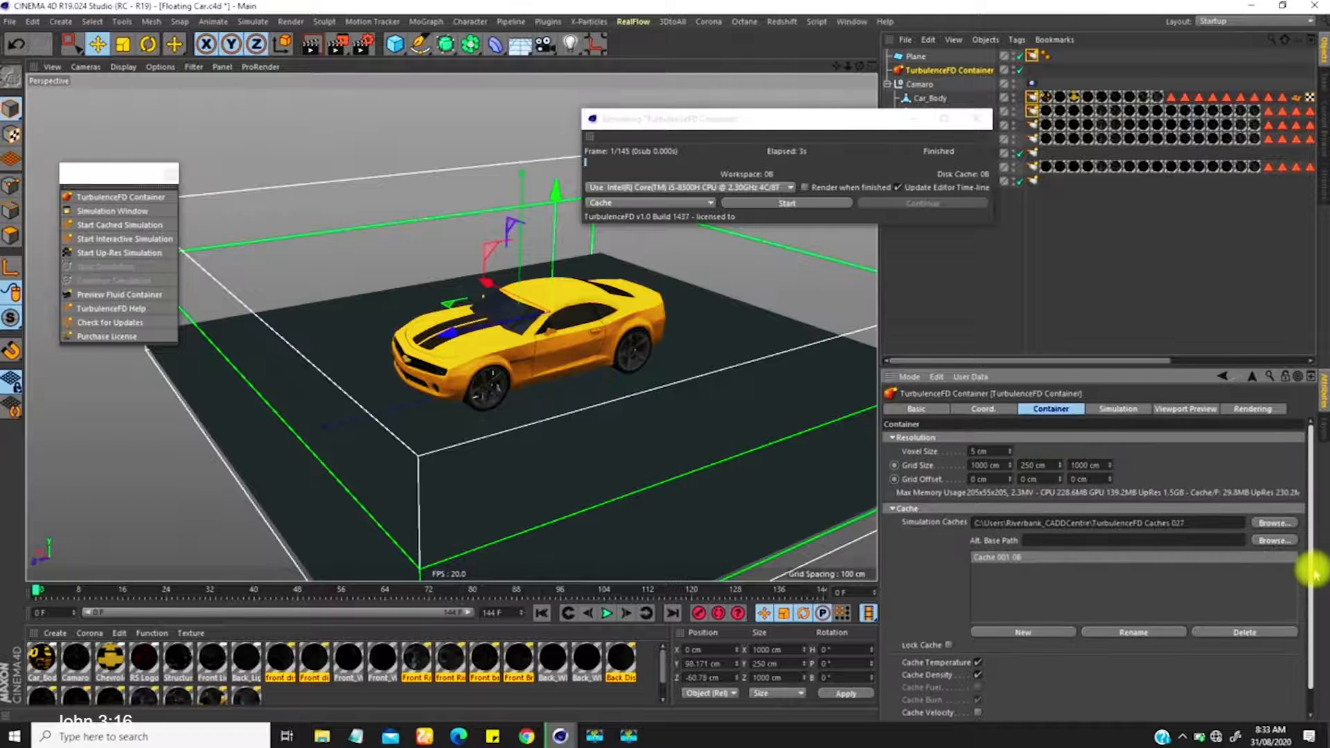
Check the container's viewport preview channel and shader options, keeping Temperature as the channel and None as the shader.
left_click(1113, 409)
left_click(1185, 409)
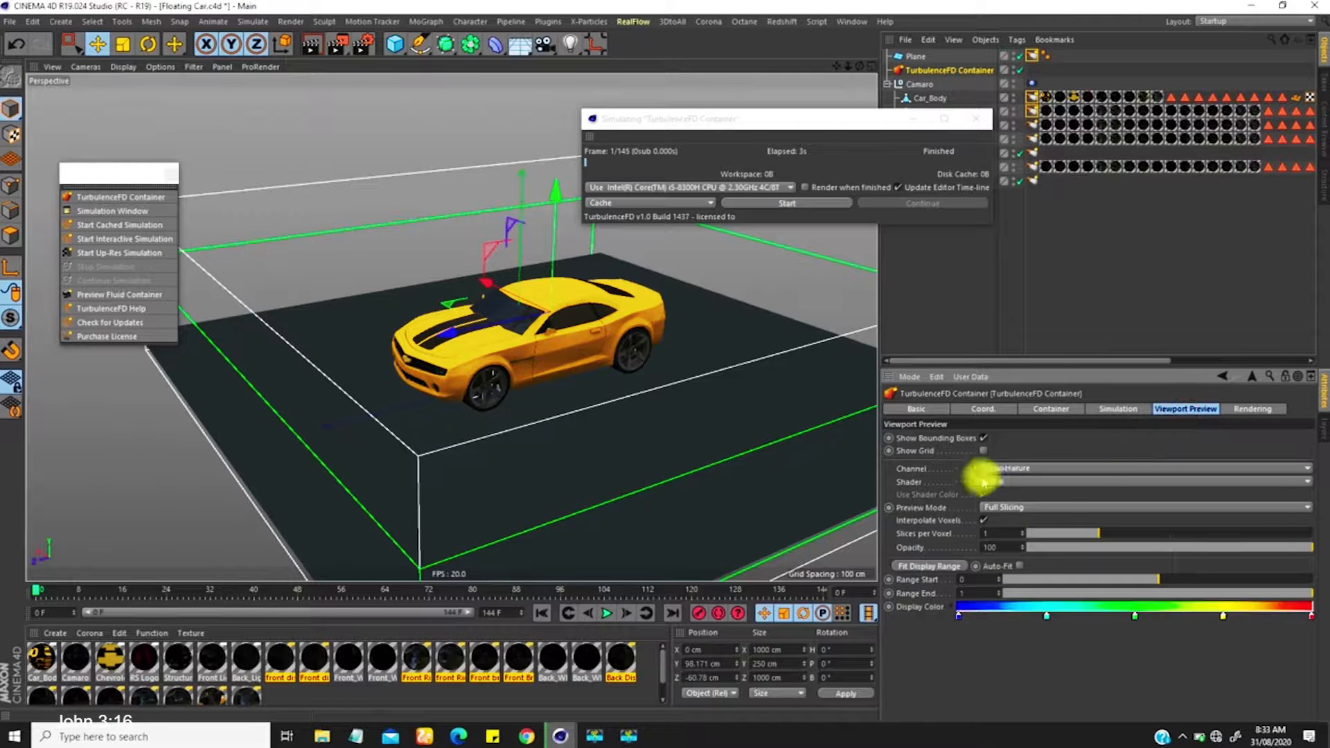
left_click(1008, 468)
left_click(1006, 490)
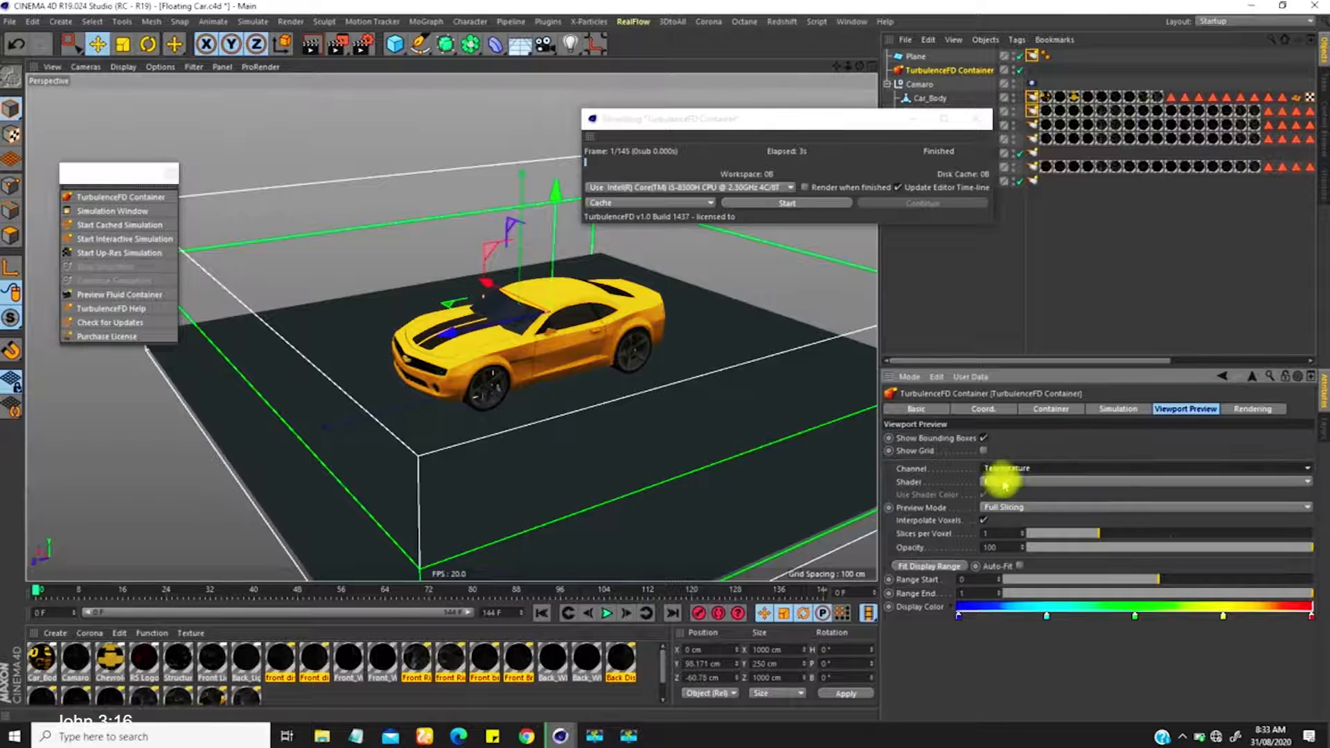
left_click(1006, 482)
left_click(1015, 494)
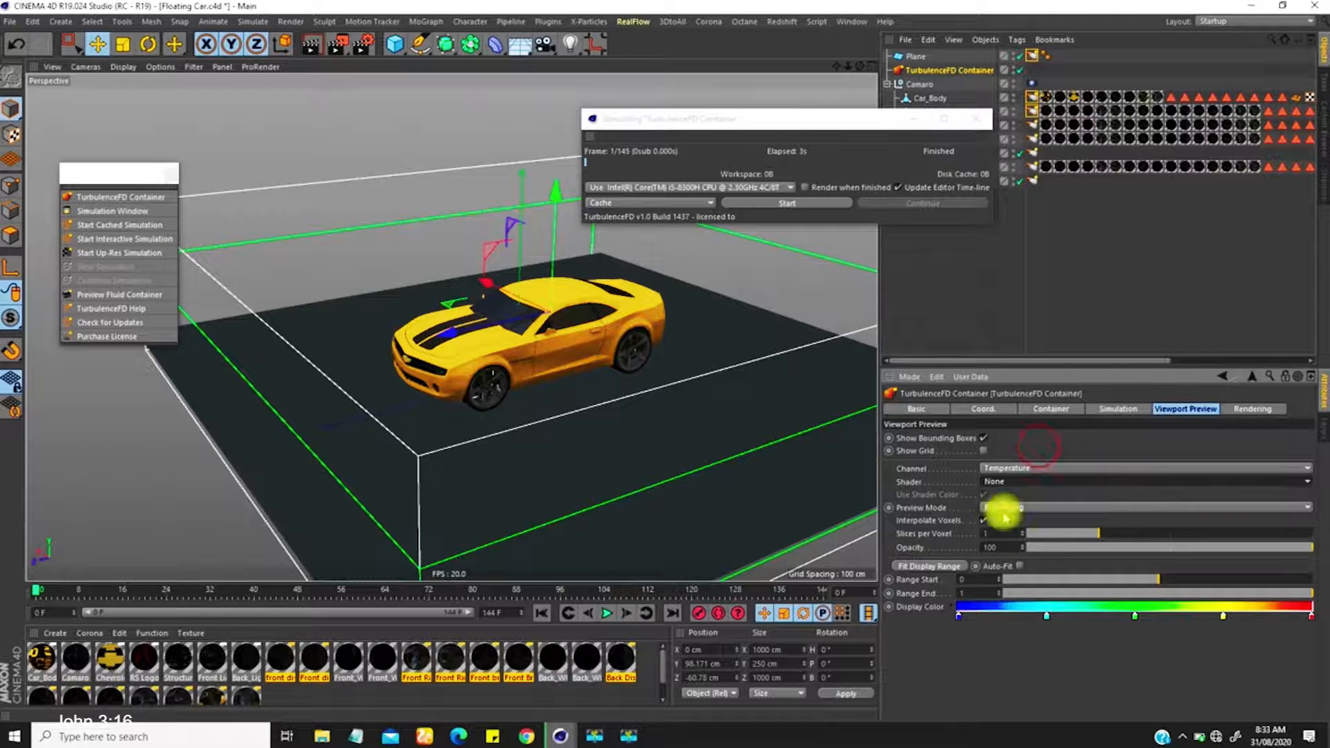
Set the smoke shader's mapping channel to Density and review the fire shader settings.
left_click(1240, 410)
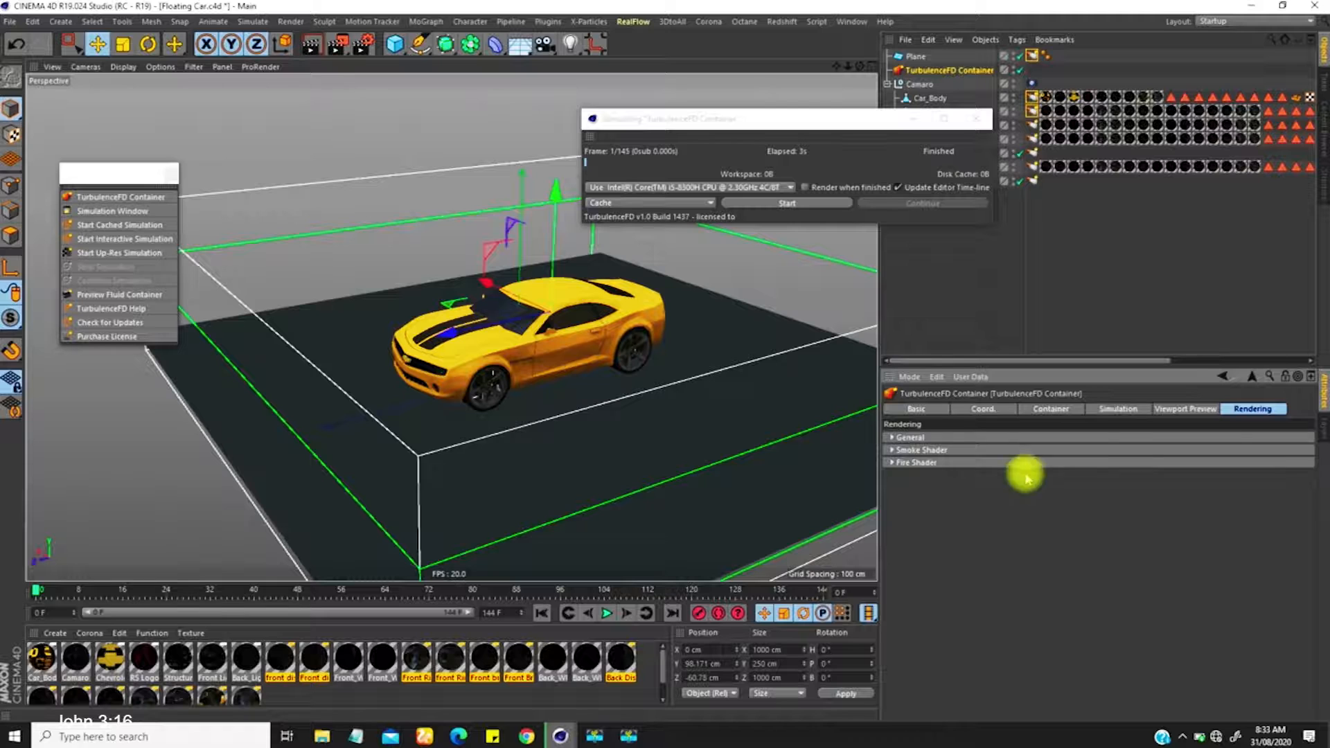
left_click(893, 449)
left_click(973, 478)
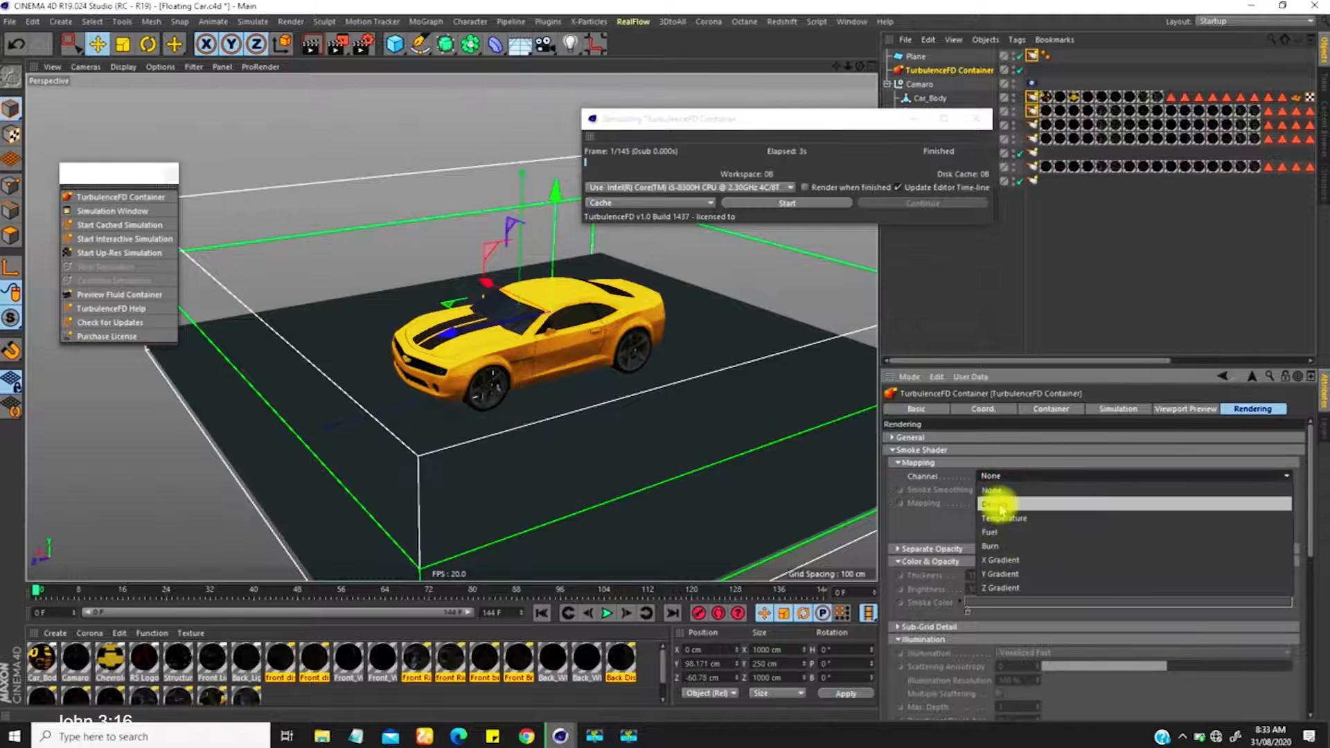
left_click(999, 491)
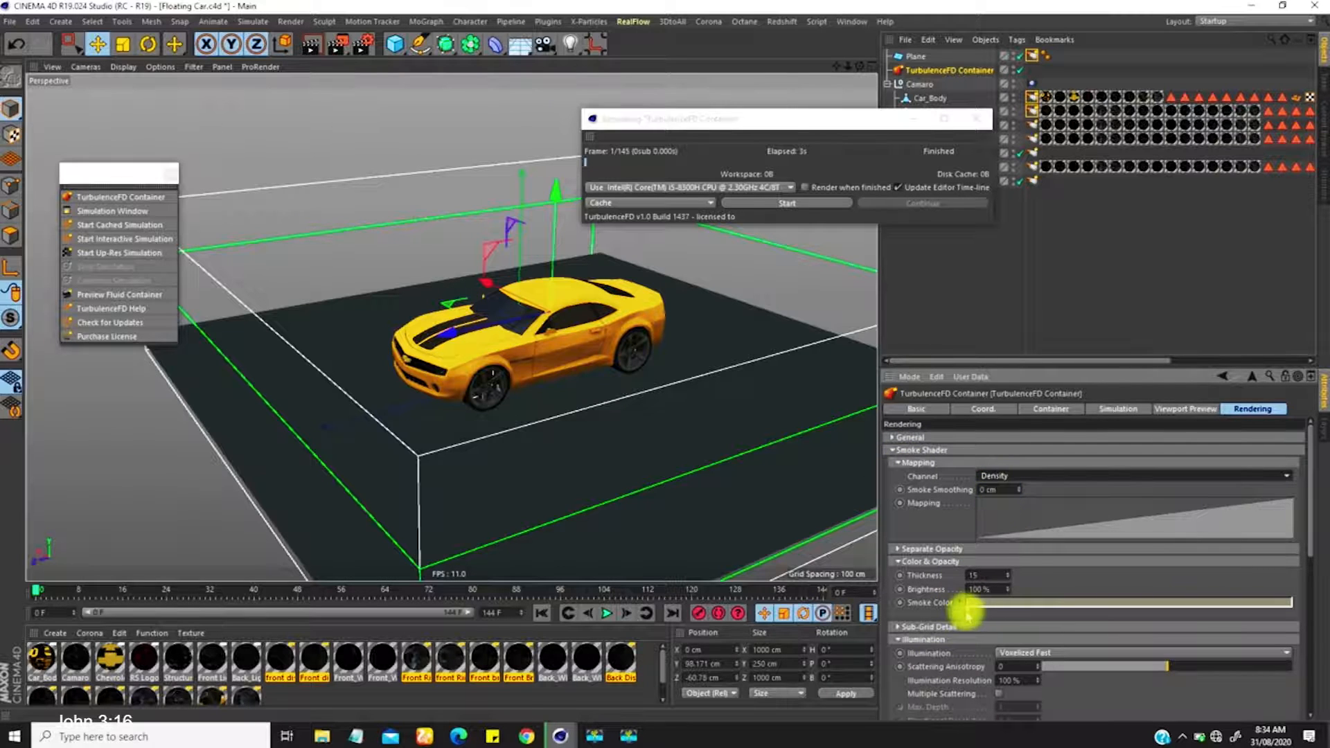
left_click(893, 450)
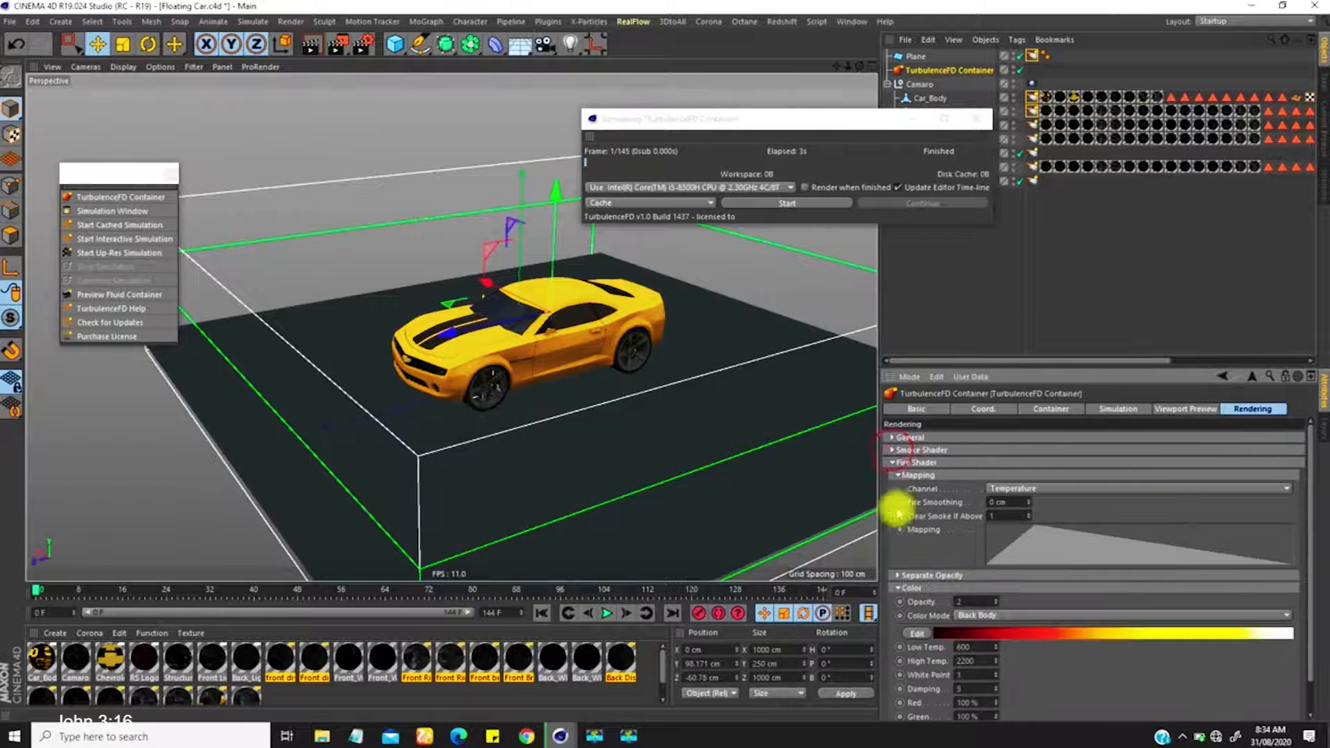
left_click(893, 462)
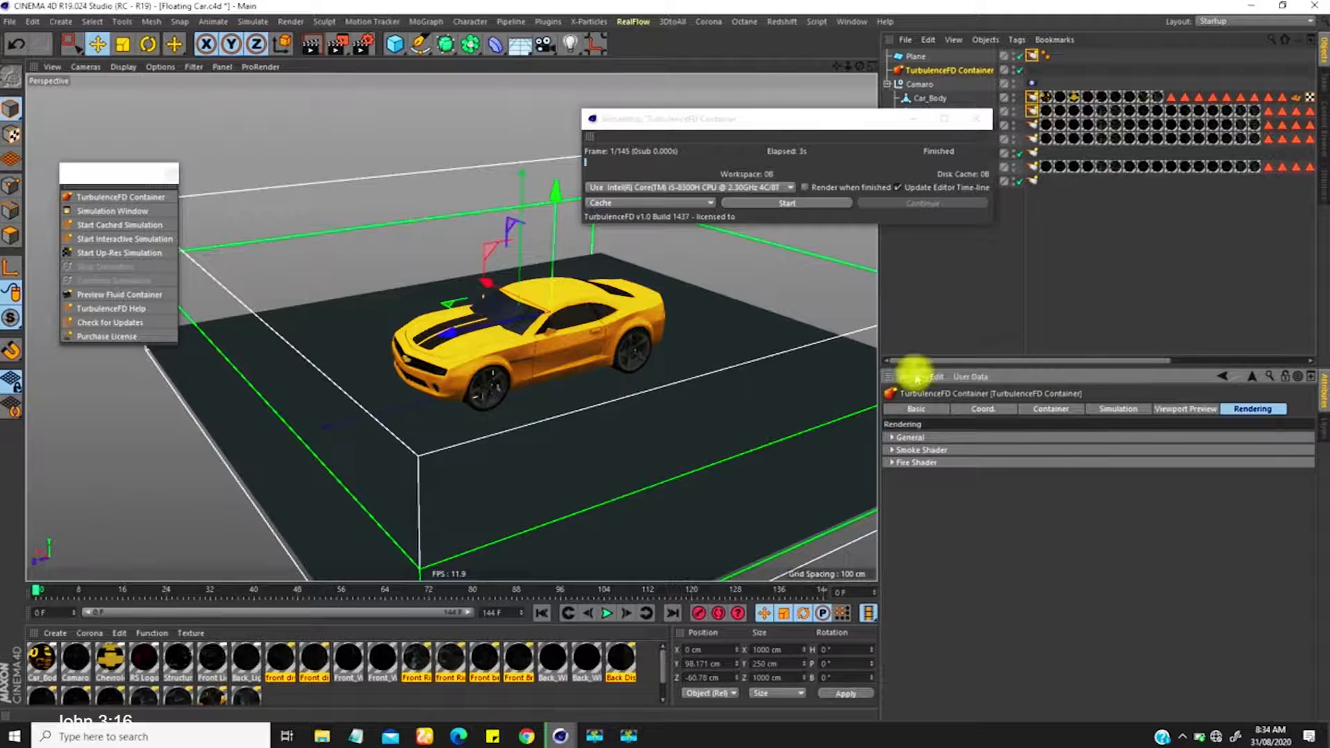
Run the cached TurbulenceFD simulation past the framerate warning and move the simulation window clear of the car.
left_click(774, 205)
left_click(795, 362)
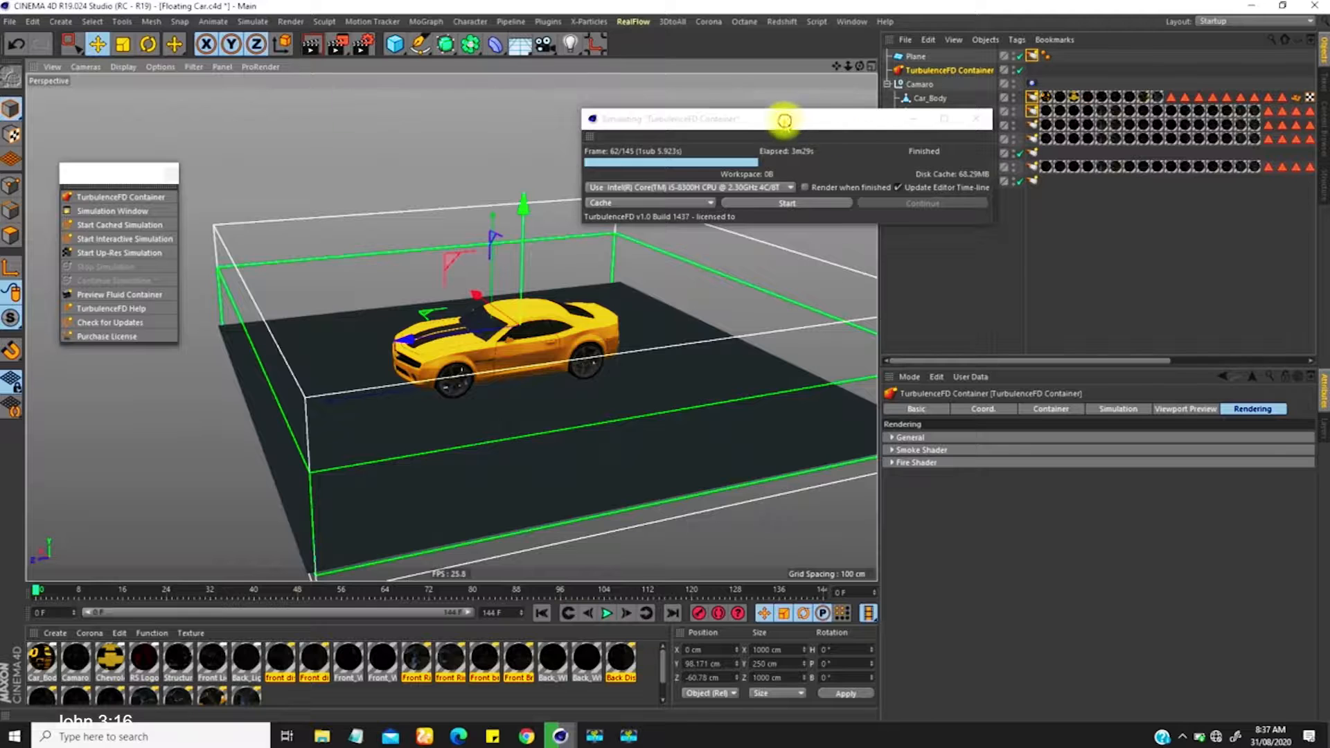
left_click_drag(784, 121, 747, 82)
left_click(628, 736)
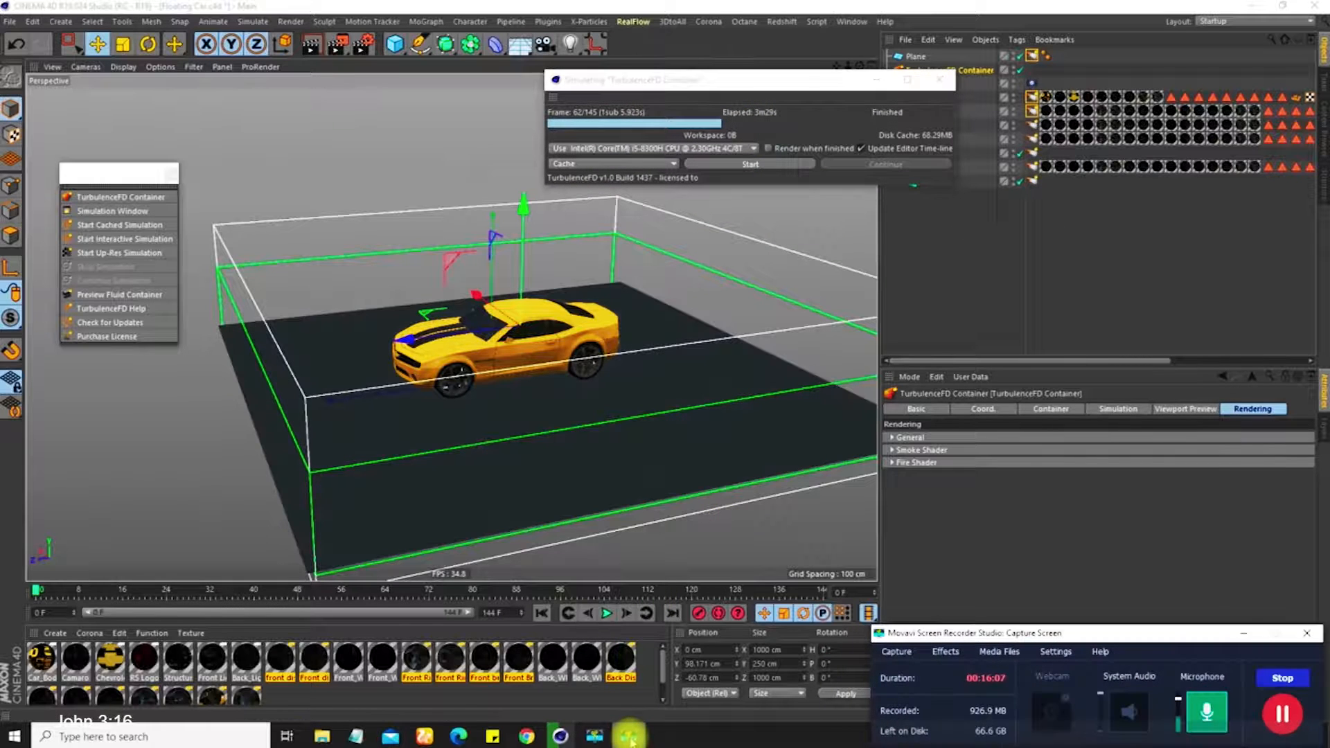
Move the TurbulenceFD command palette clear of the car and frame the whole container in the perspective view.
left_click(628, 736)
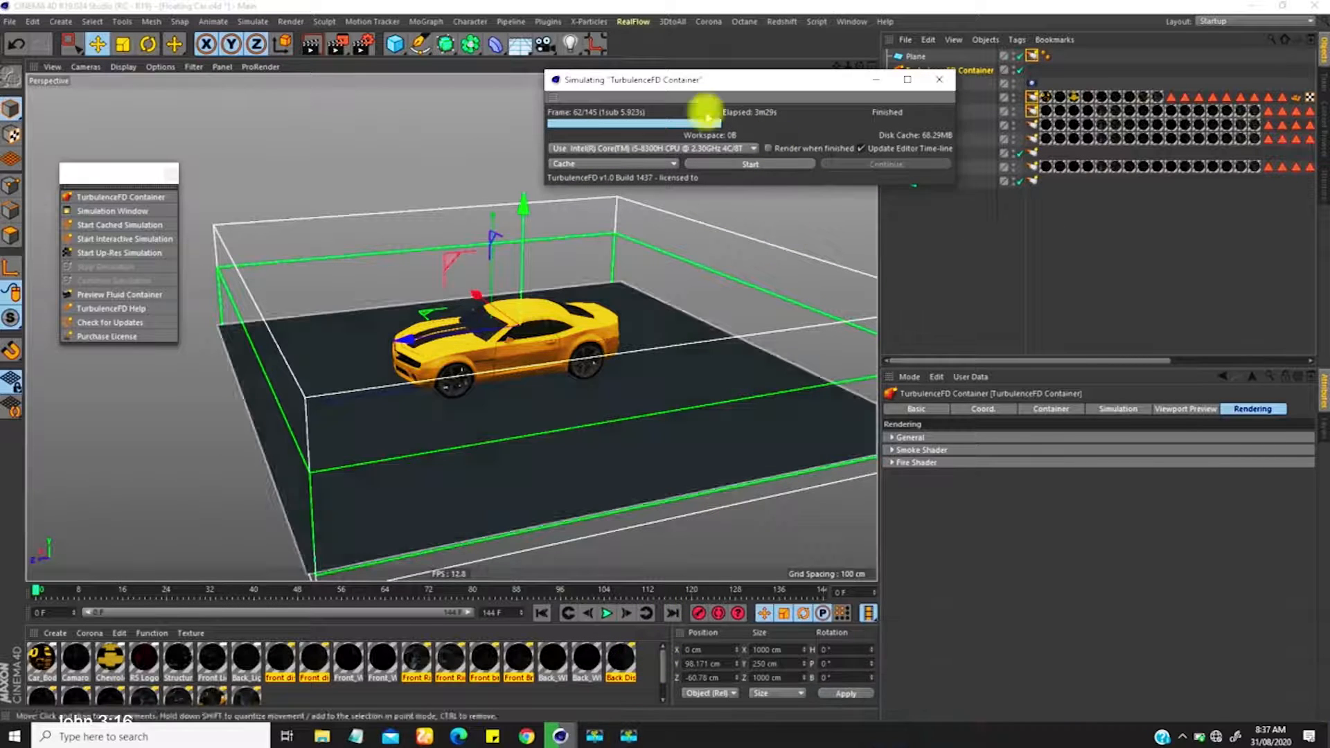
left_click_drag(488, 367, 407, 314, "alt")
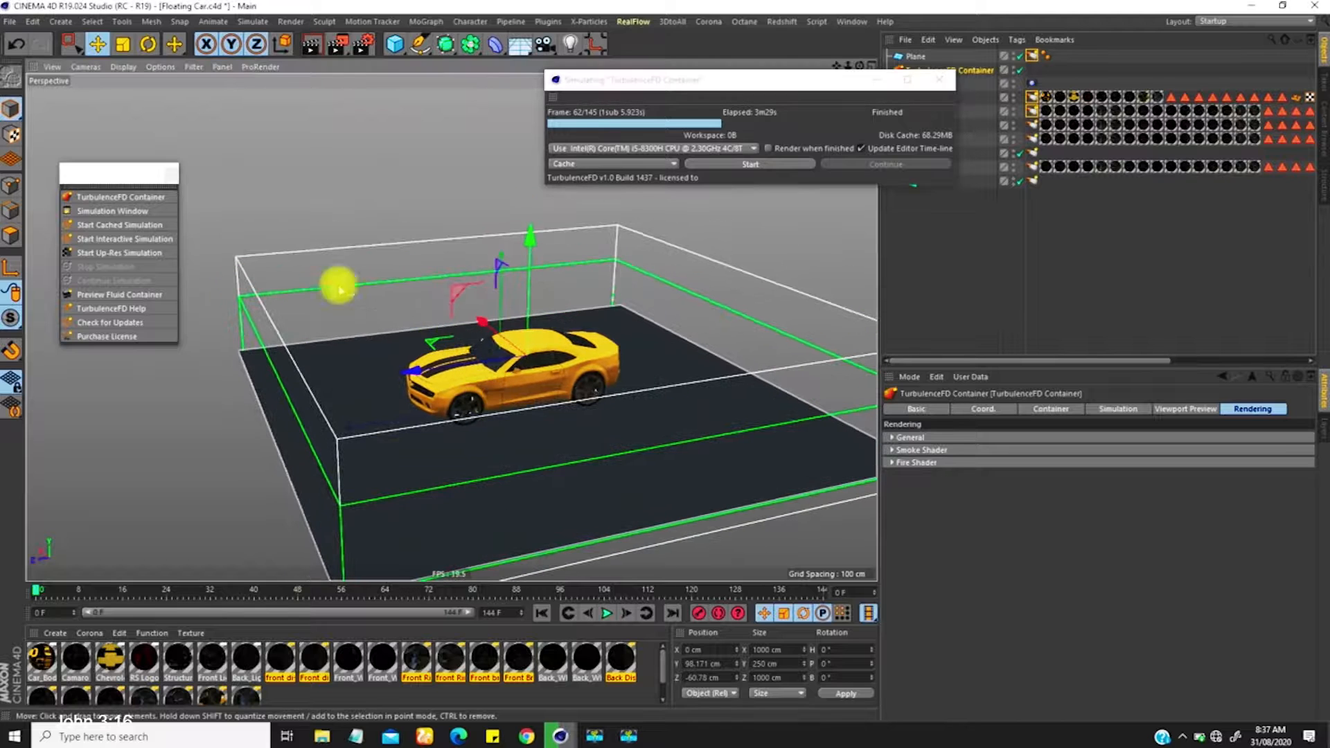
left_click_drag(125, 175, 96, 114)
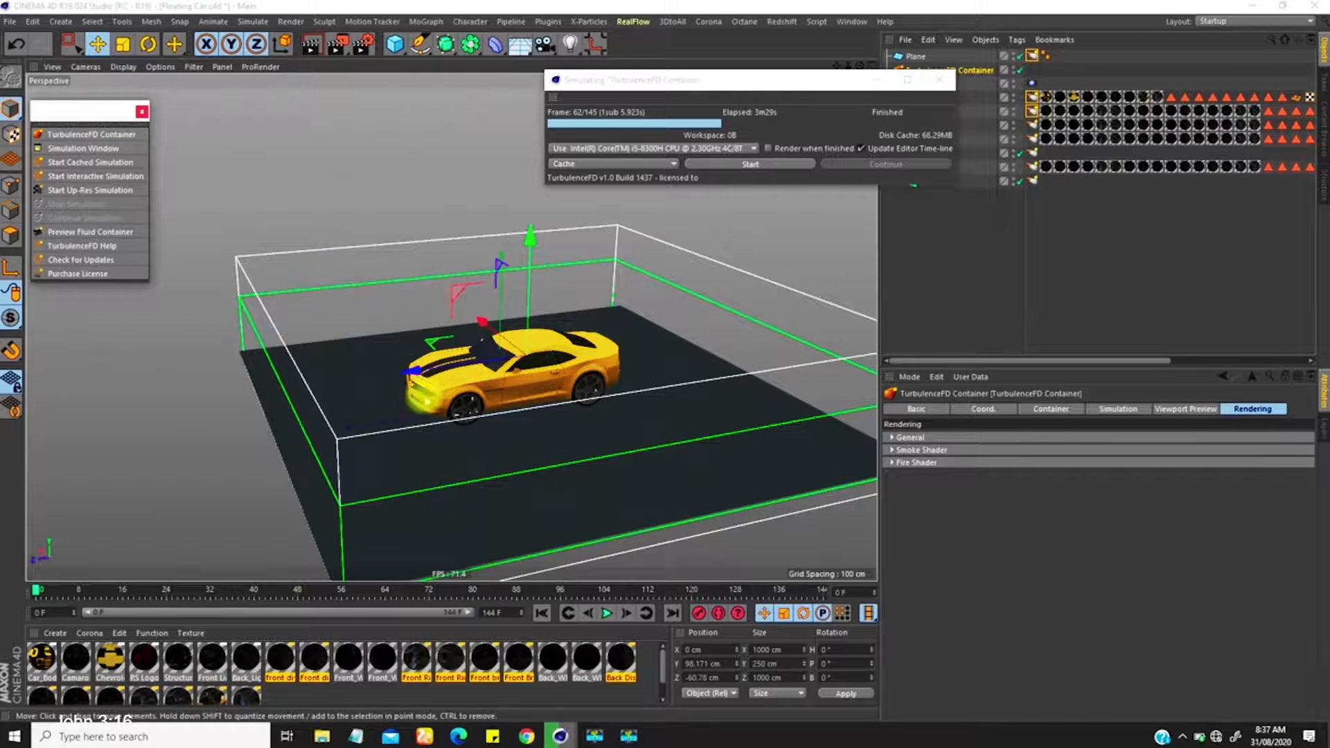
left_click_drag(425, 422, 457, 326, "alt")
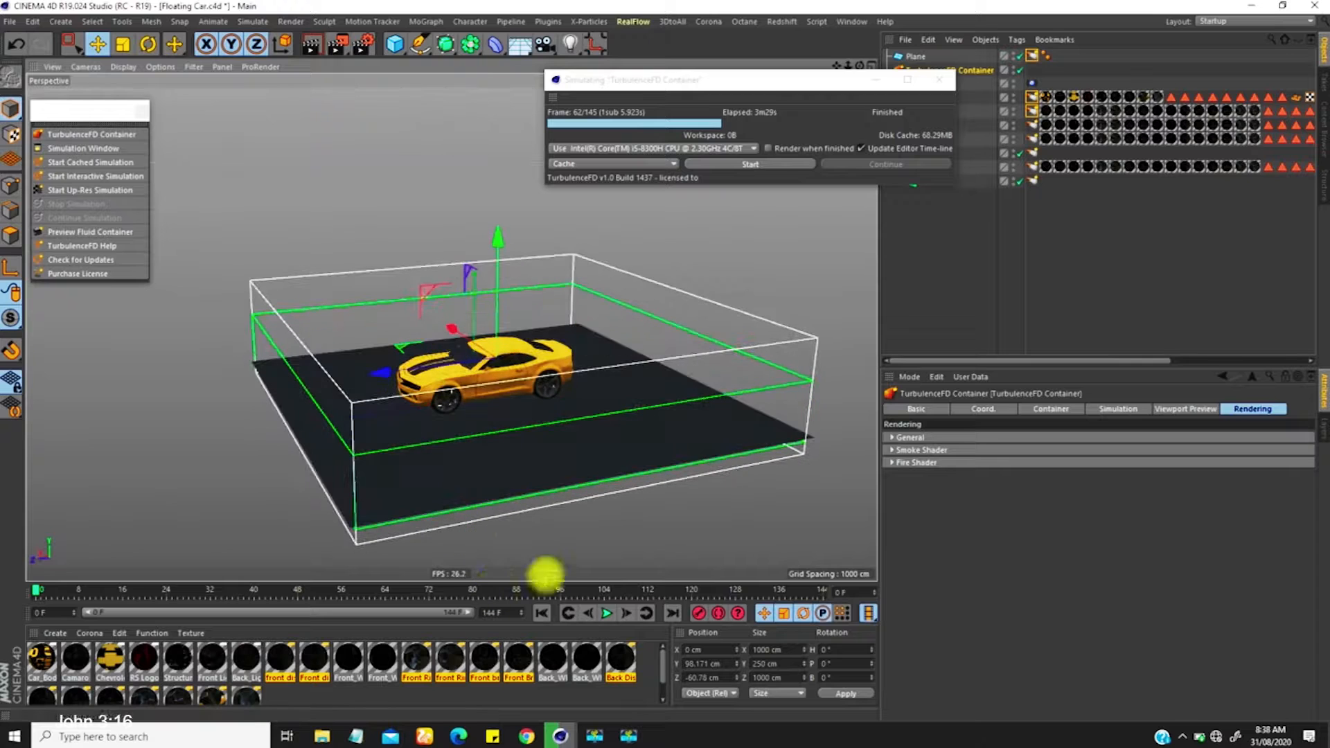
Play the cached simulation, pause it at frame 46 and examine the flame under the front wheel.
left_click(606, 613)
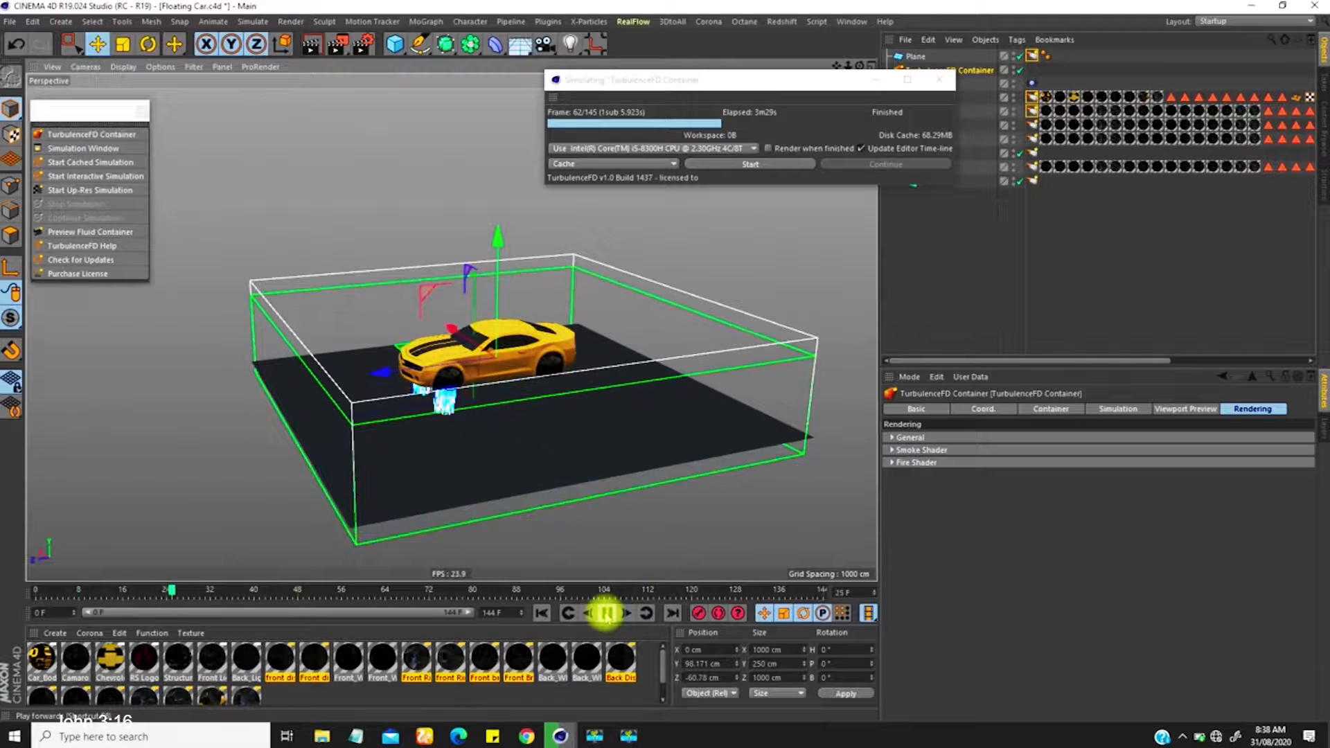
left_click(606, 613)
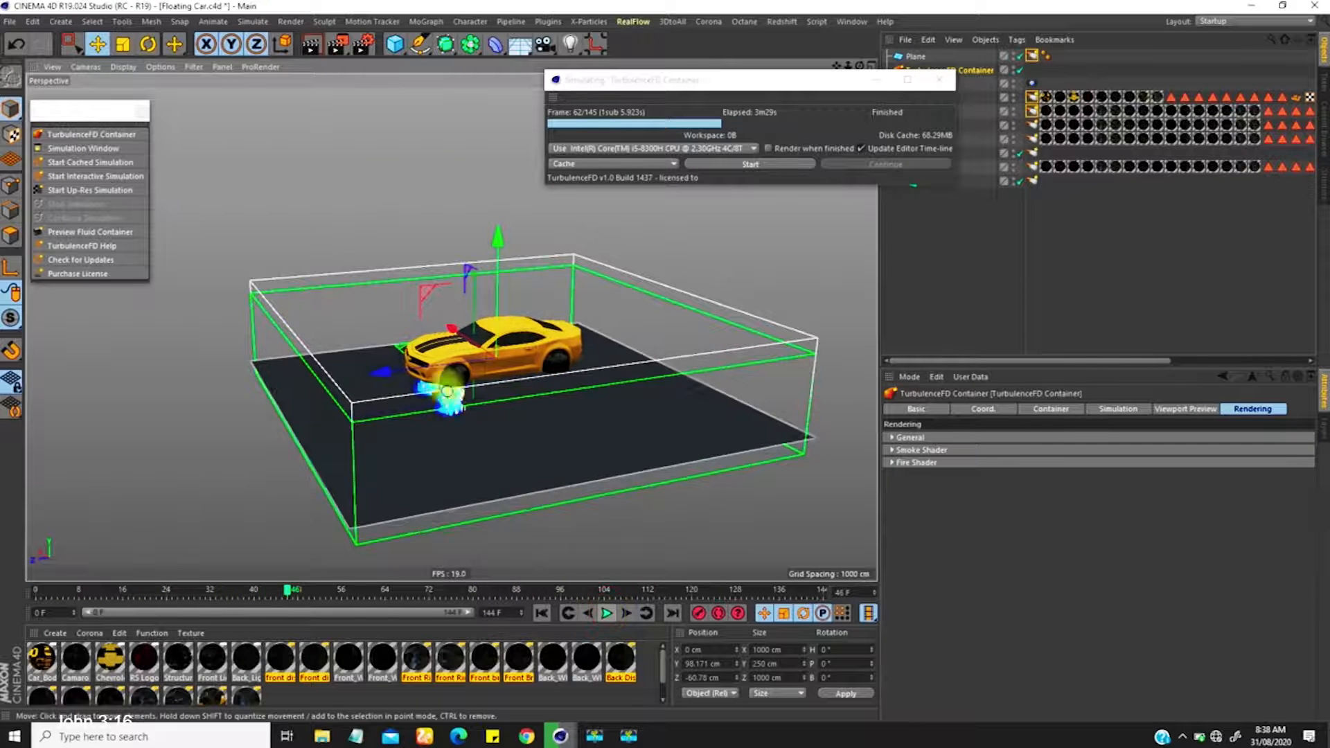
scroll(445, 399, "up", 6)
left_click_drag(393, 358, 674, 365, "alt")
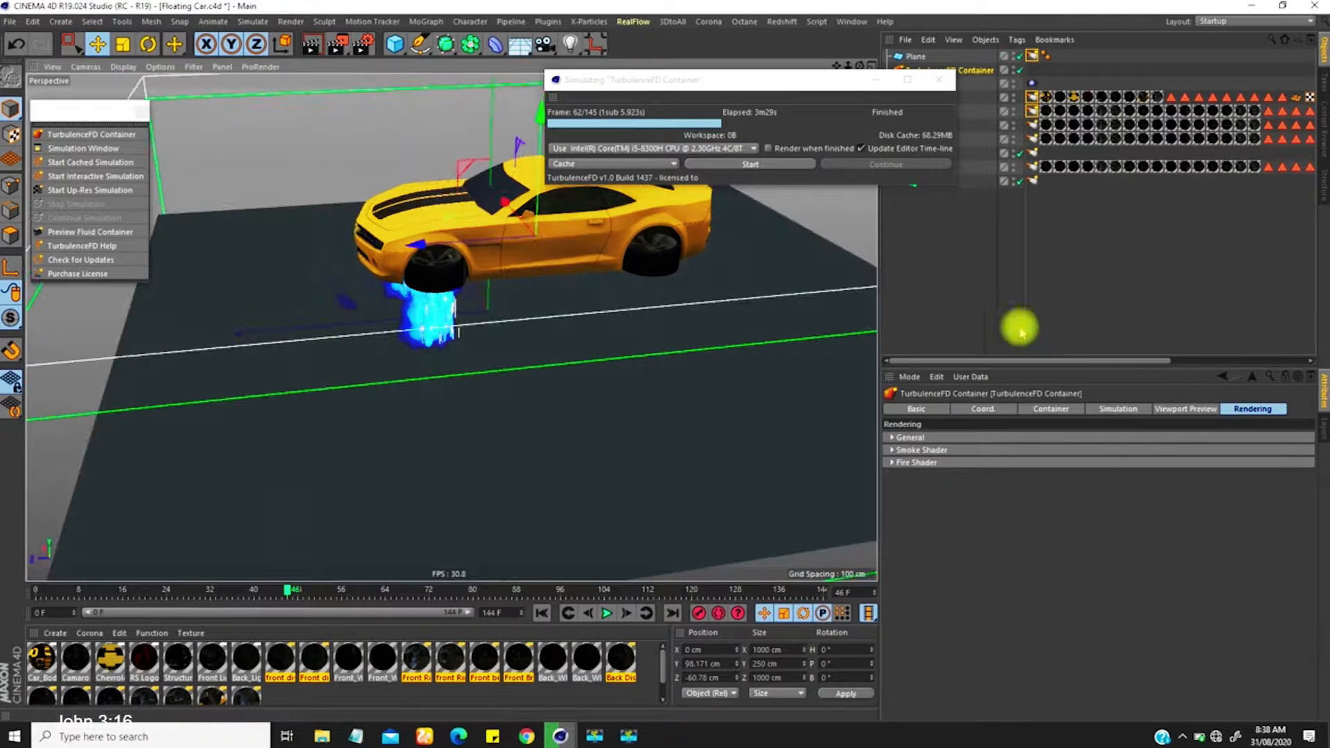
Move the simulation window off the object list and review the TurbulenceFD Container's cache settings.
left_click_drag(829, 86, 325, 472)
left_click(982, 76)
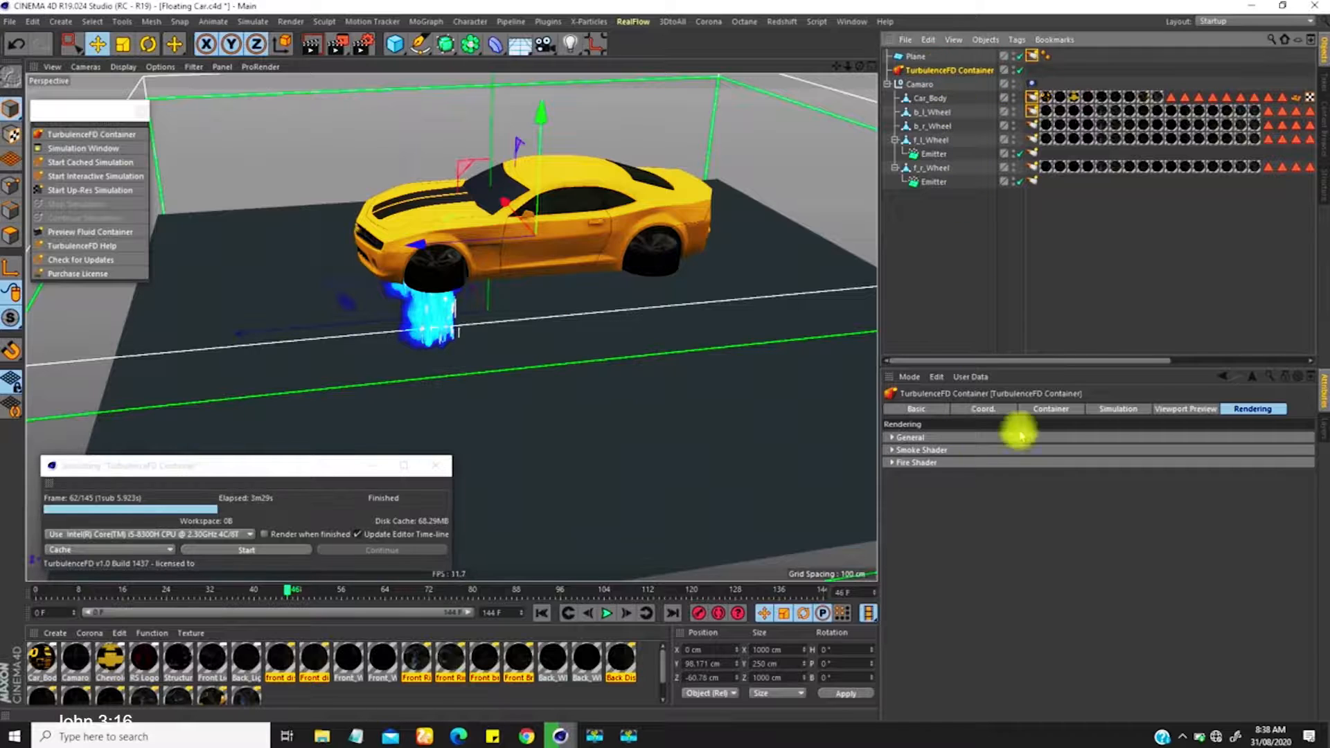
left_click(1041, 410)
scroll(1299, 540, "down", 1)
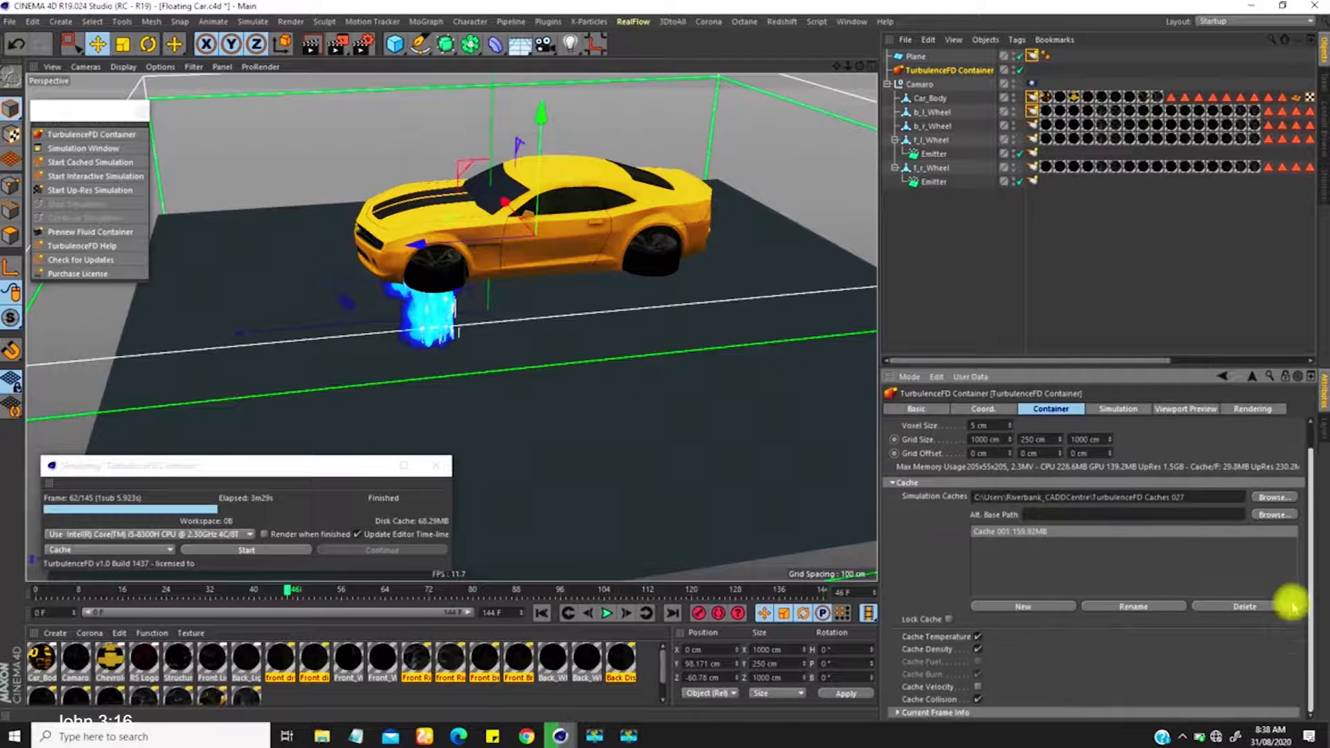
mouse_move(452, 327)
middle_mouse_down("alt")
mouse_move(396, 312)
mouse_move(605, 347)
middle_mouse_up("alt")
mouse_move(604, 346)
left_mouse_down("alt")
mouse_move(659, 244)
mouse_move(677, 282)
mouse_move(691, 277)
mouse_move(591, 292)
mouse_move(564, 312)
mouse_move(593, 342)
left_mouse_up("alt")
middle_click_drag(593, 344, 558, 295, "alt")
left_click(927, 686)
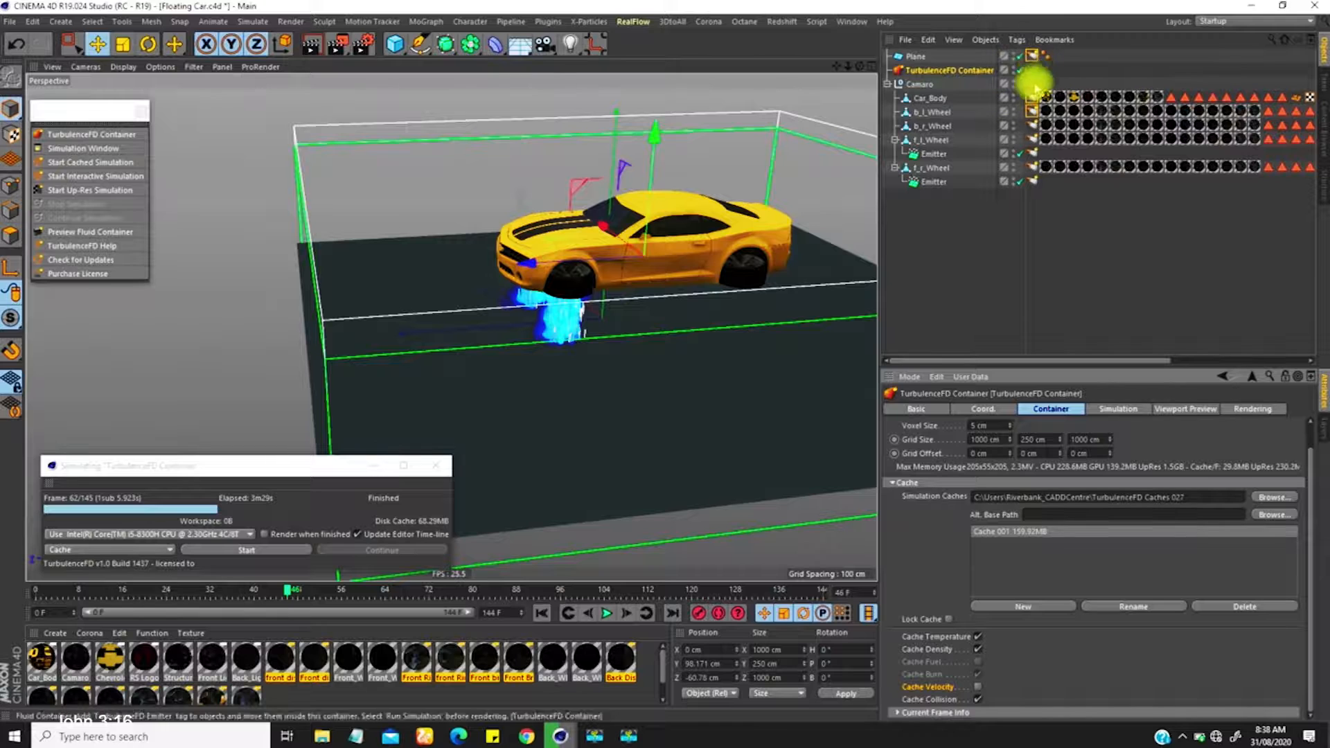
Check the Plane's TurbulenceFD Emitter tag settings and the container's cached channels.
left_click(1032, 55)
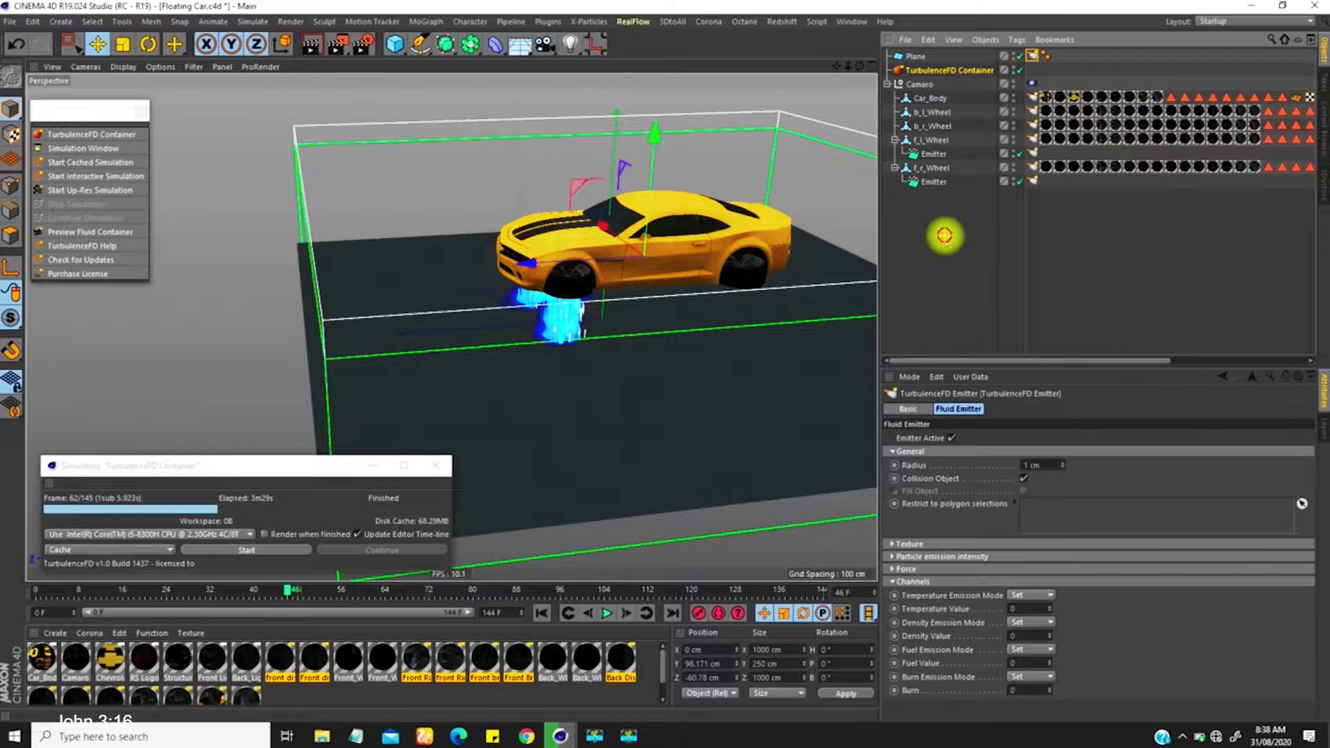
left_click(947, 70)
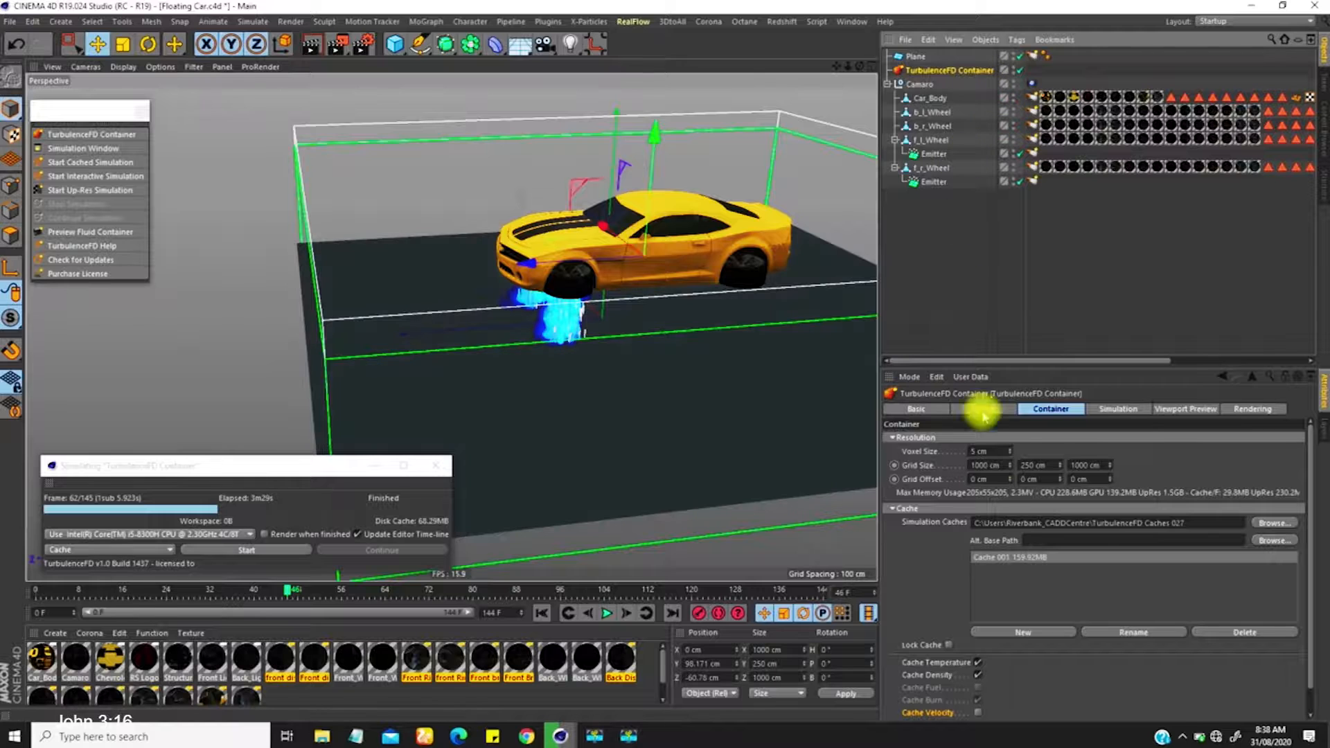
scroll(1216, 714, "down", 1)
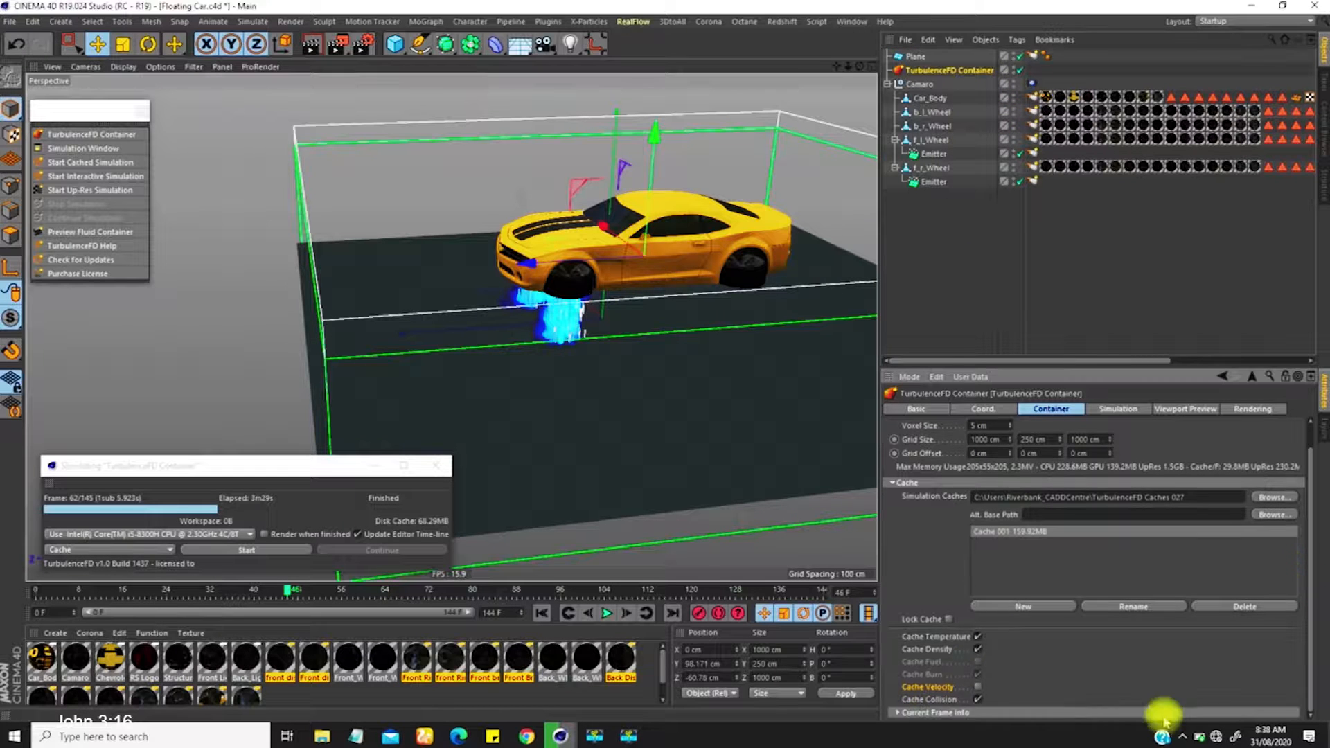
Wrap the Plane in a Cloth Surface with 0 subdivisions and a thickness of -10 cm.
left_click_drag(688, 364, 615, 305, "alt")
left_click(914, 56)
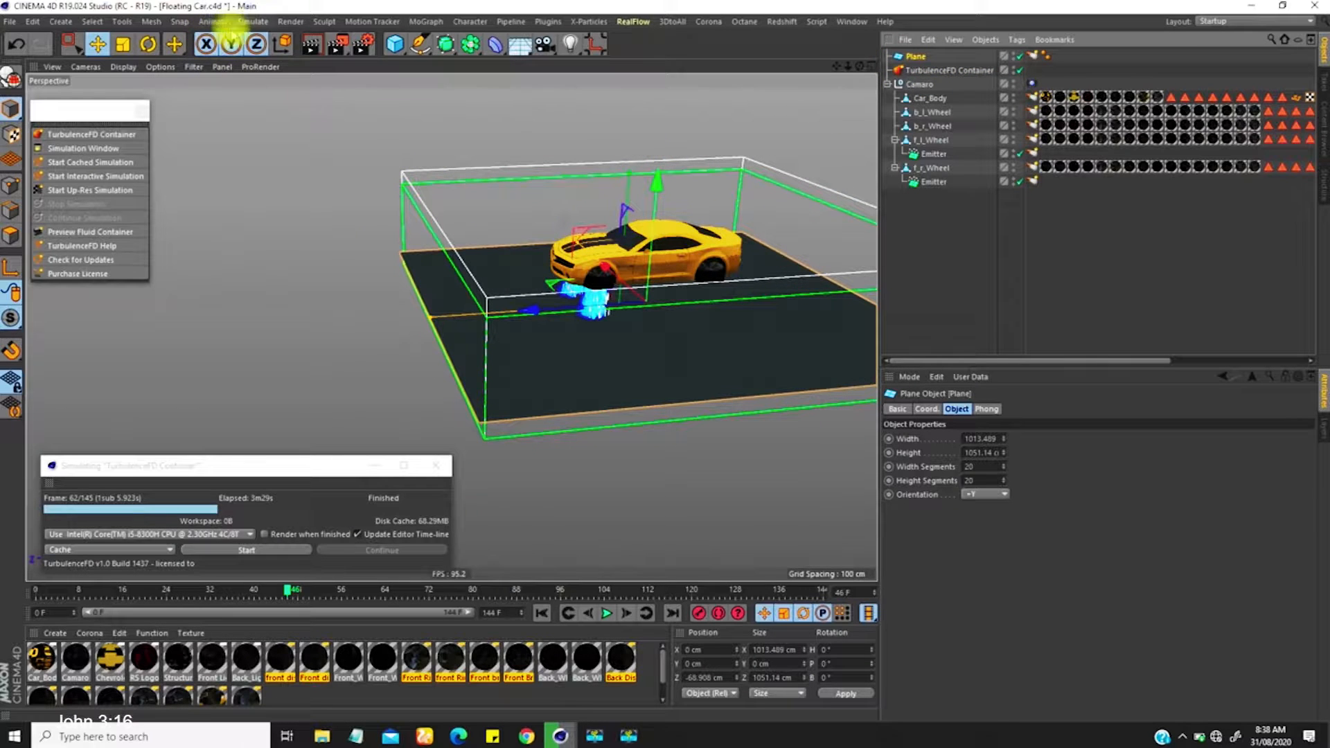
left_click(253, 21)
left_click(347, 47)
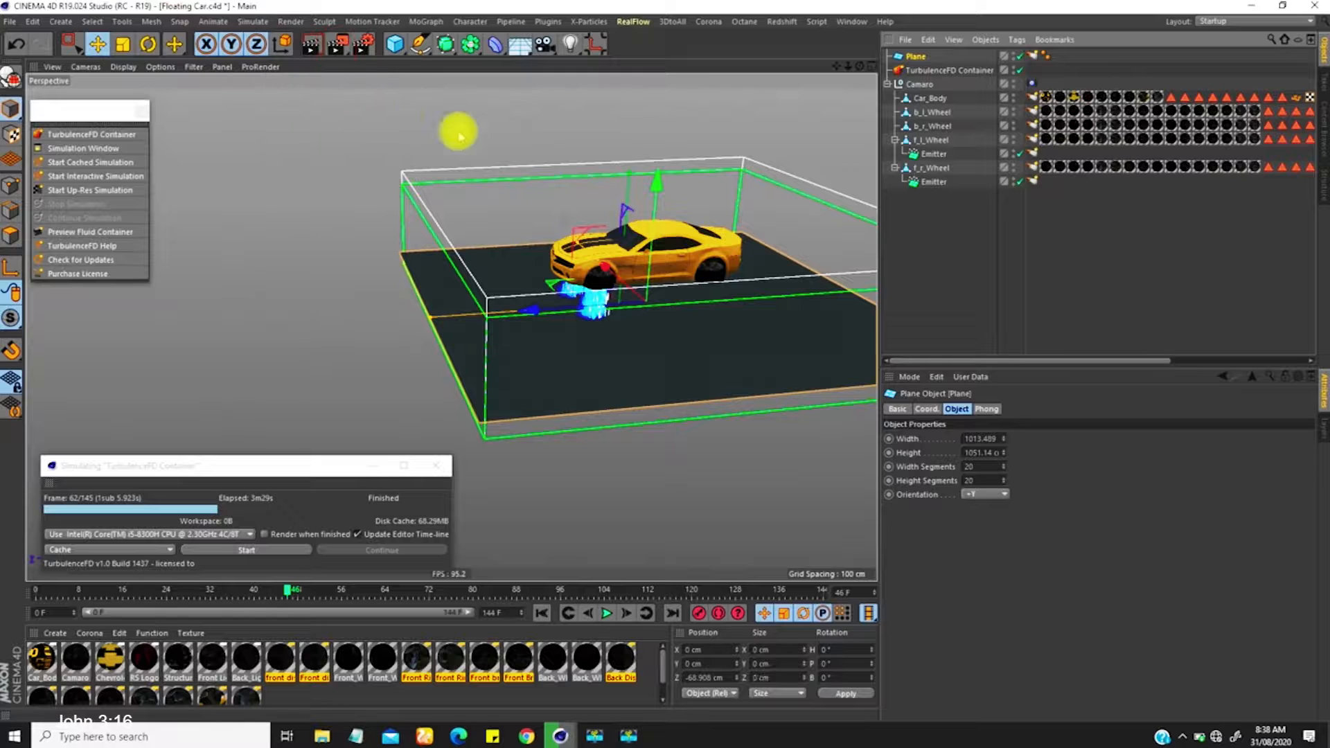
left_click(967, 440)
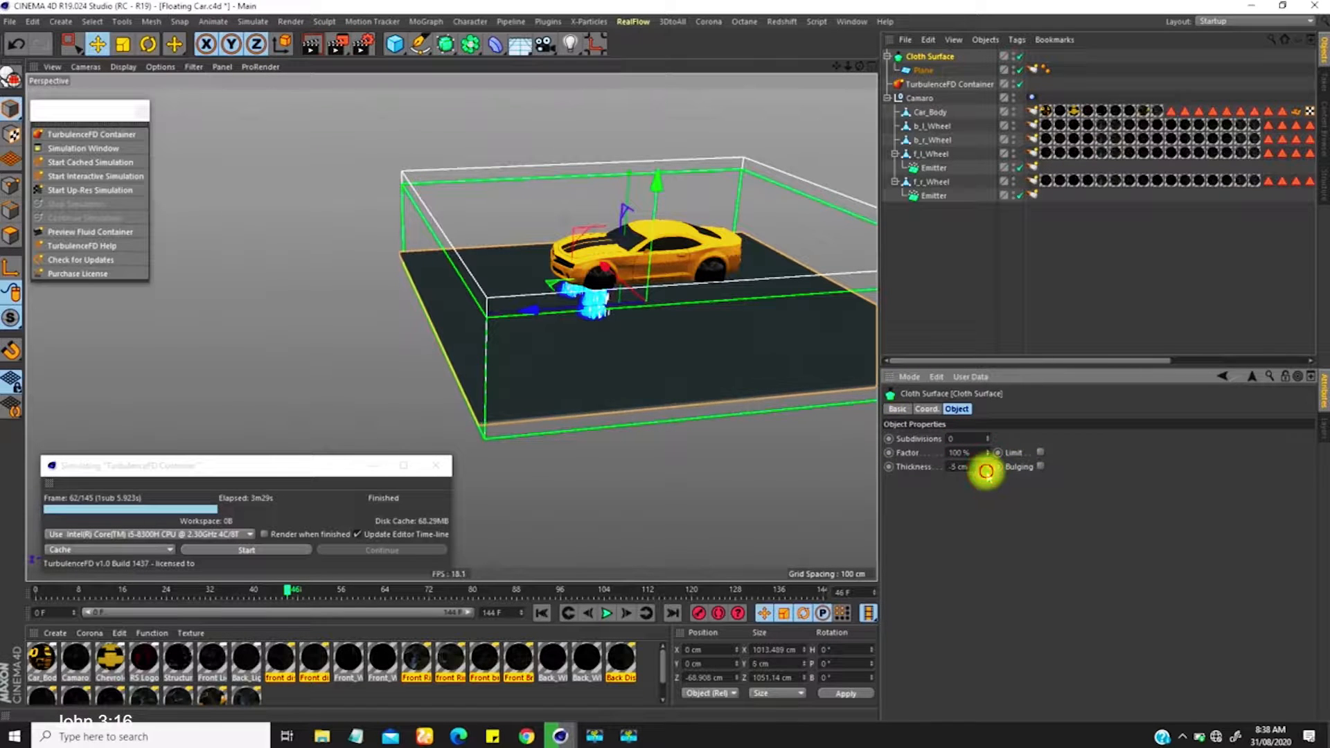
left_click_drag(580, 395, 511, 385, "alt")
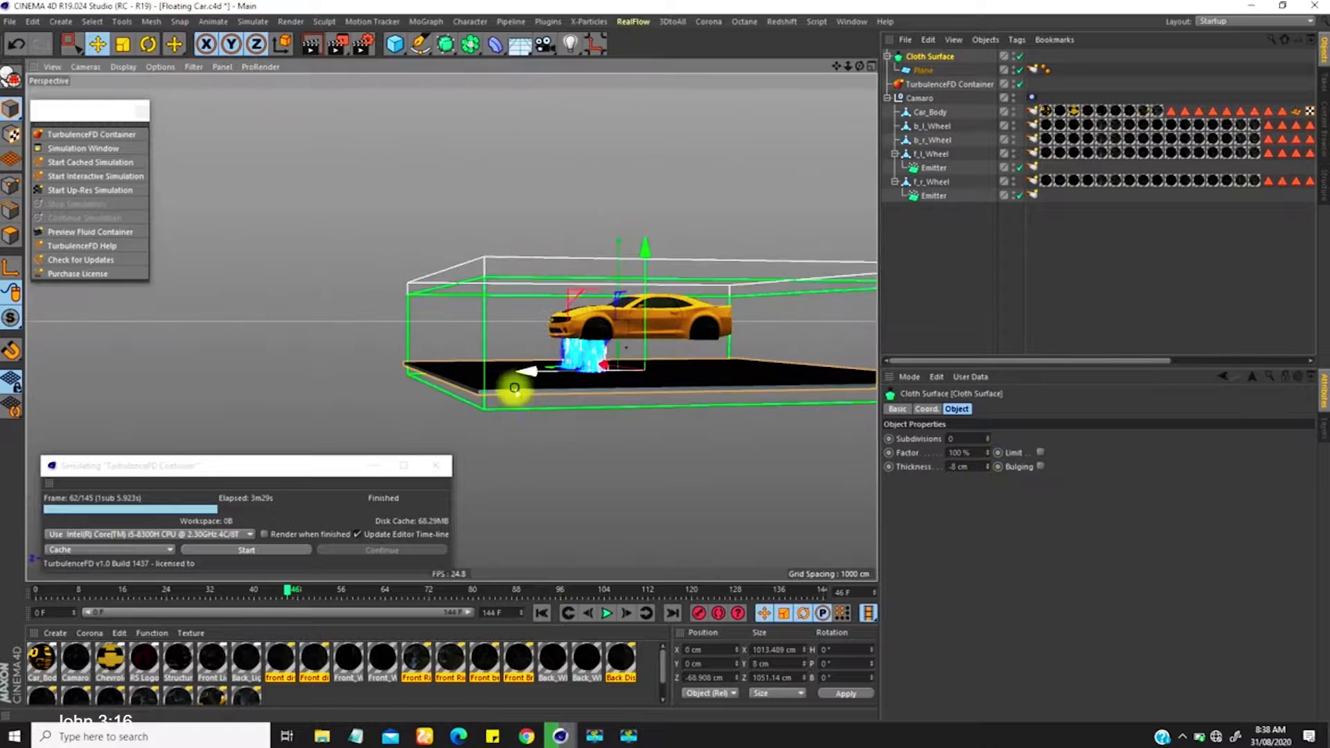
left_click(967, 464)
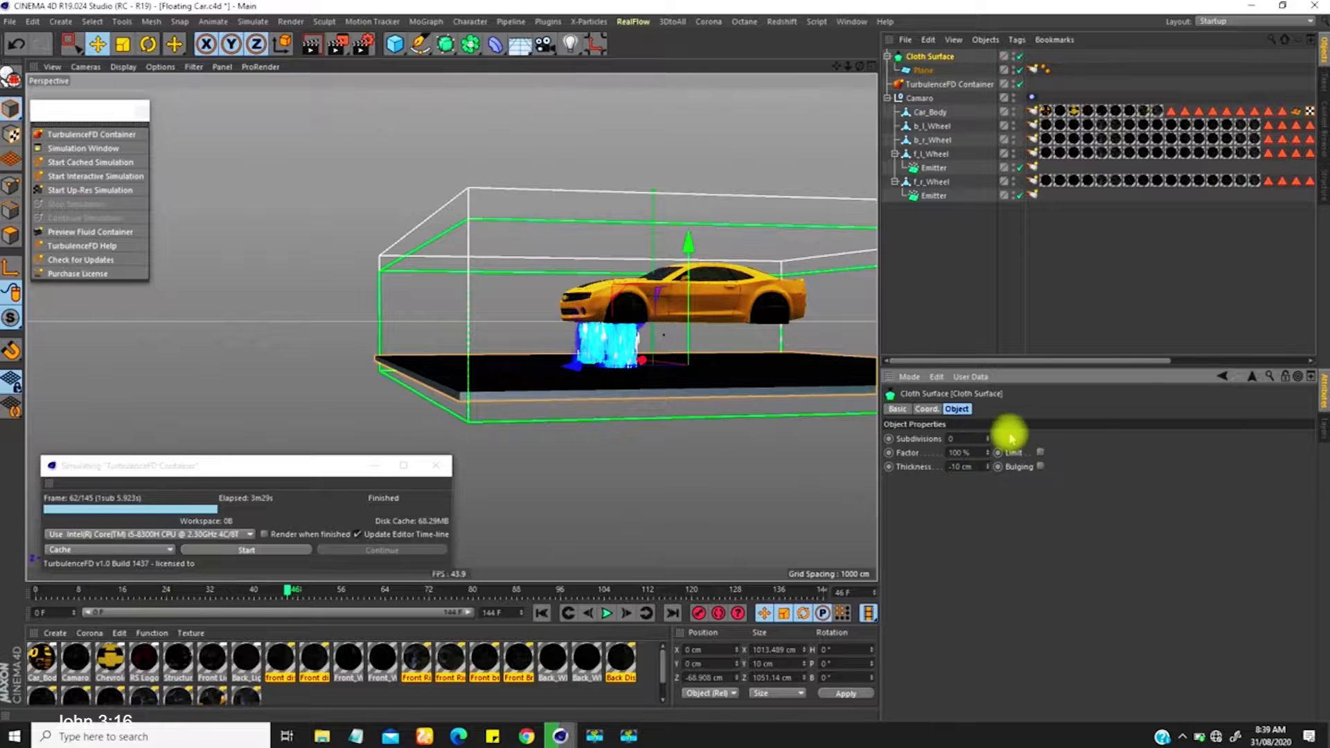
Transfer the TurbulenceFD Emitter tag from the Plane to the Cloth Surface and reposition the simulation window above the ground.
left_click(1031, 55)
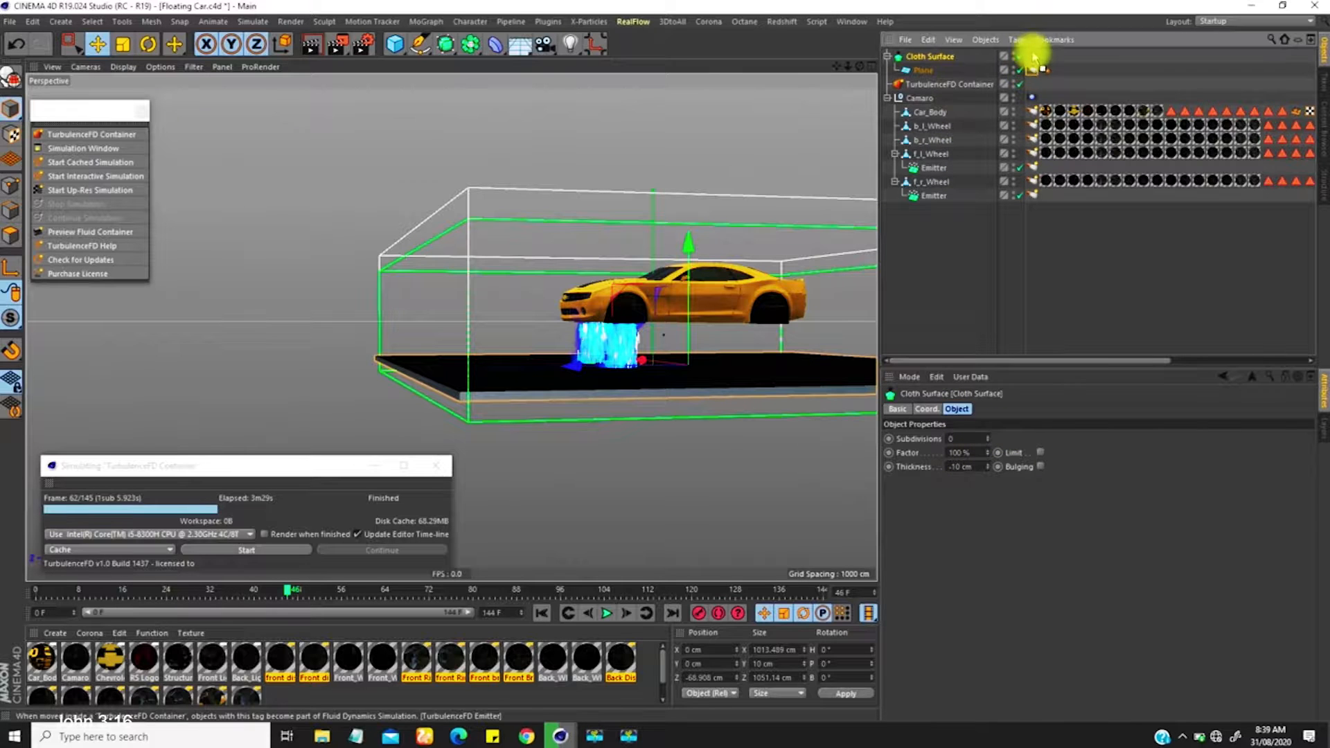
left_click_drag(623, 246, 555, 434, "alt")
left_click_drag(291, 463, 406, 127)
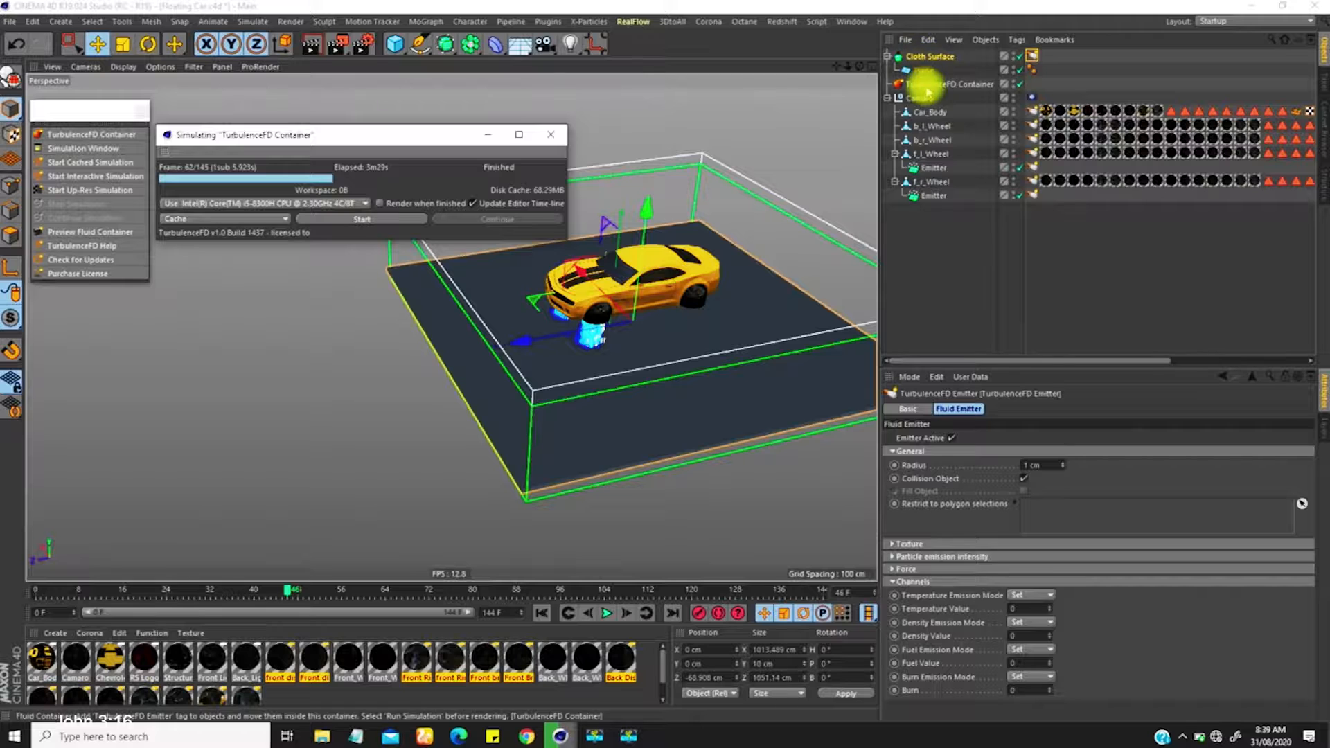
Create a second simulation cache for the TurbulenceFD Container and run the full cached simulation into it.
left_click(928, 86)
left_click(1027, 554)
left_click(1003, 630)
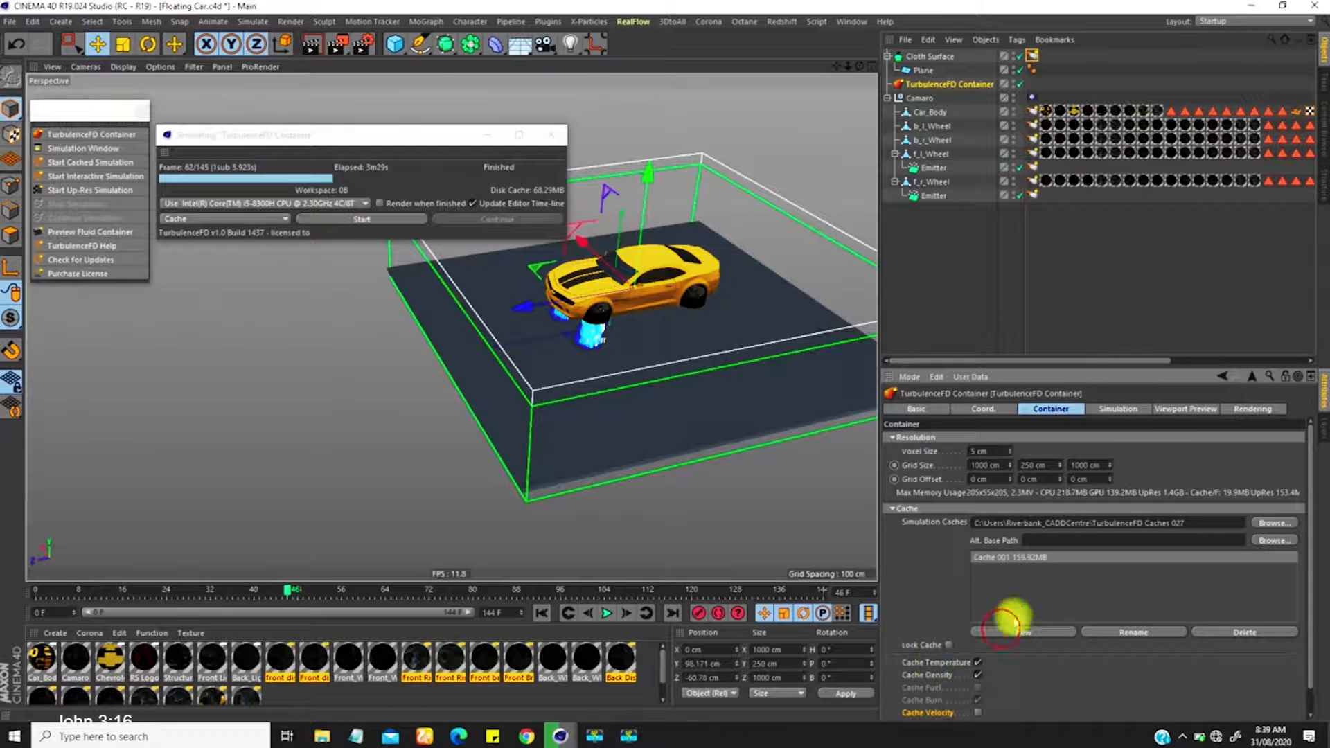
left_click(341, 220)
left_click(791, 360)
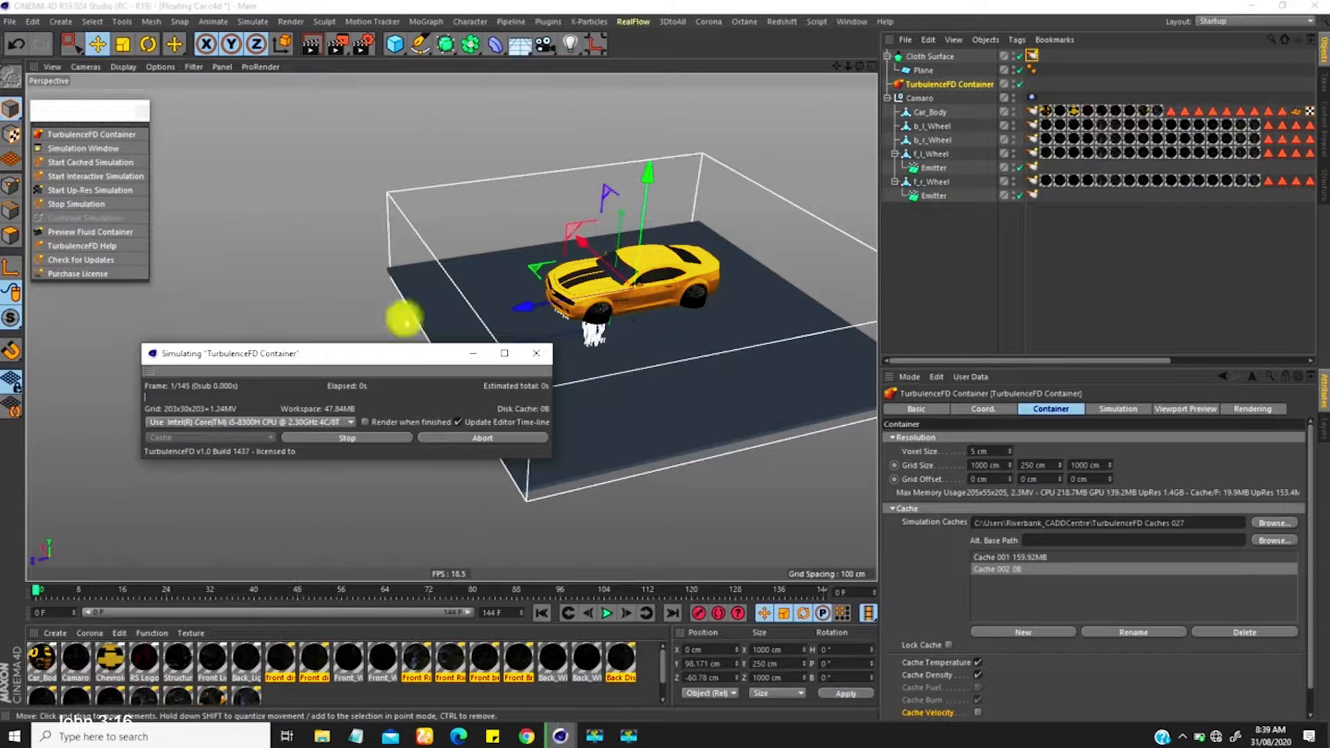
left_click_drag(374, 354, 336, 440)
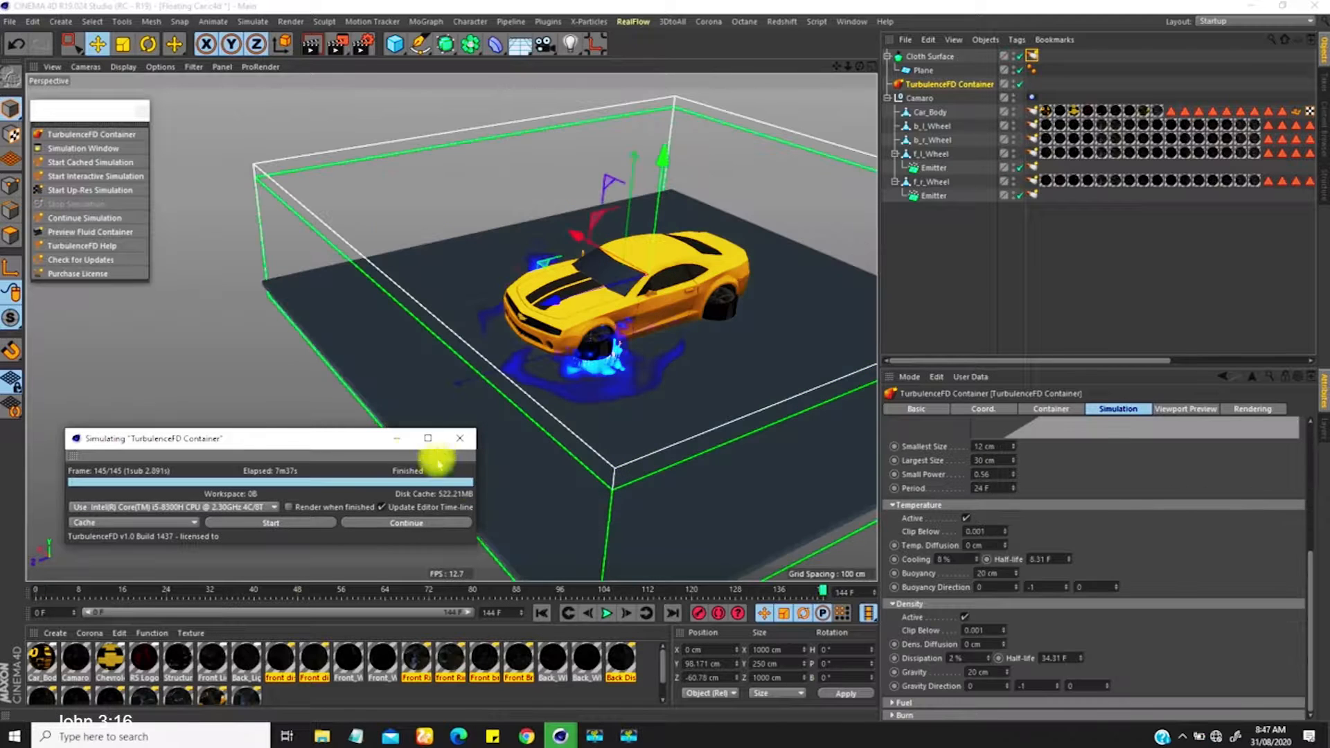
Play the new simulation from the first frame and examine how the flames hit the ground.
left_click_drag(386, 439, 309, 481)
left_click_drag(573, 365, 575, 485, "alt")
left_click(544, 612)
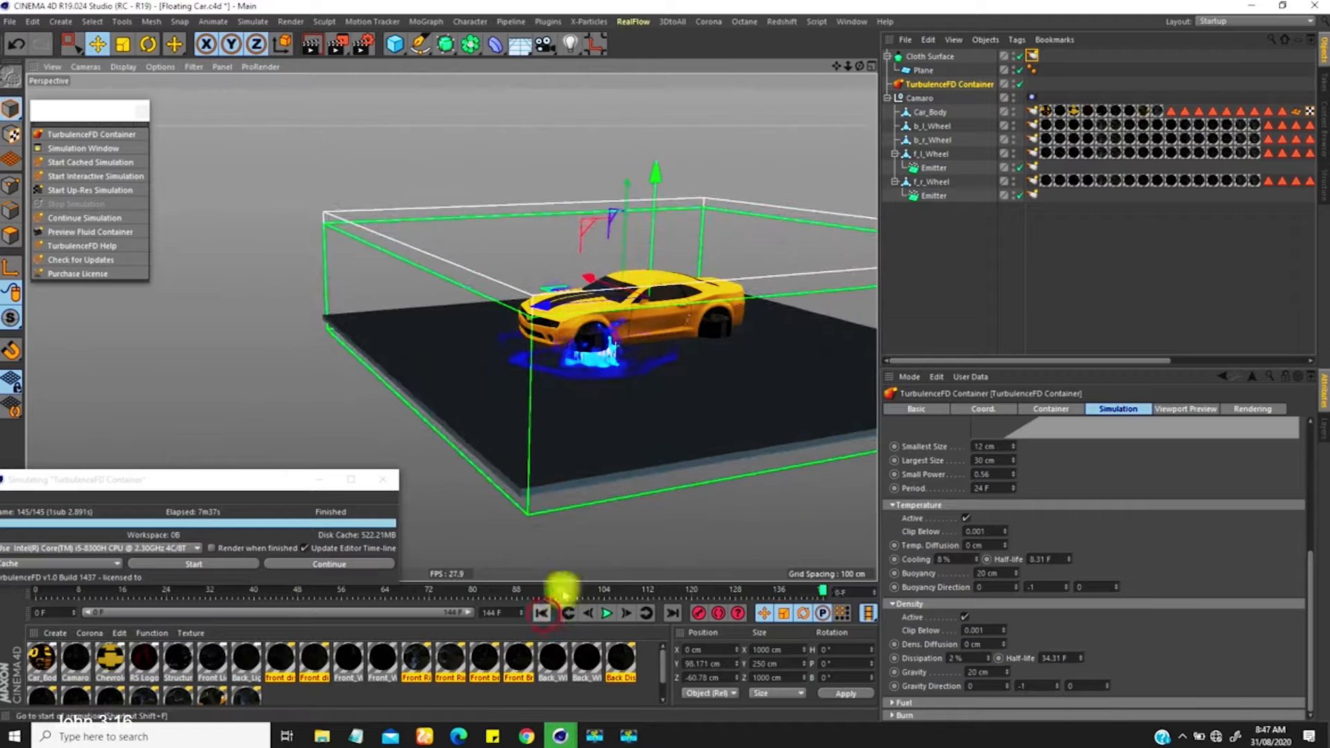
scroll(627, 317, "up", 3)
left_click(607, 612)
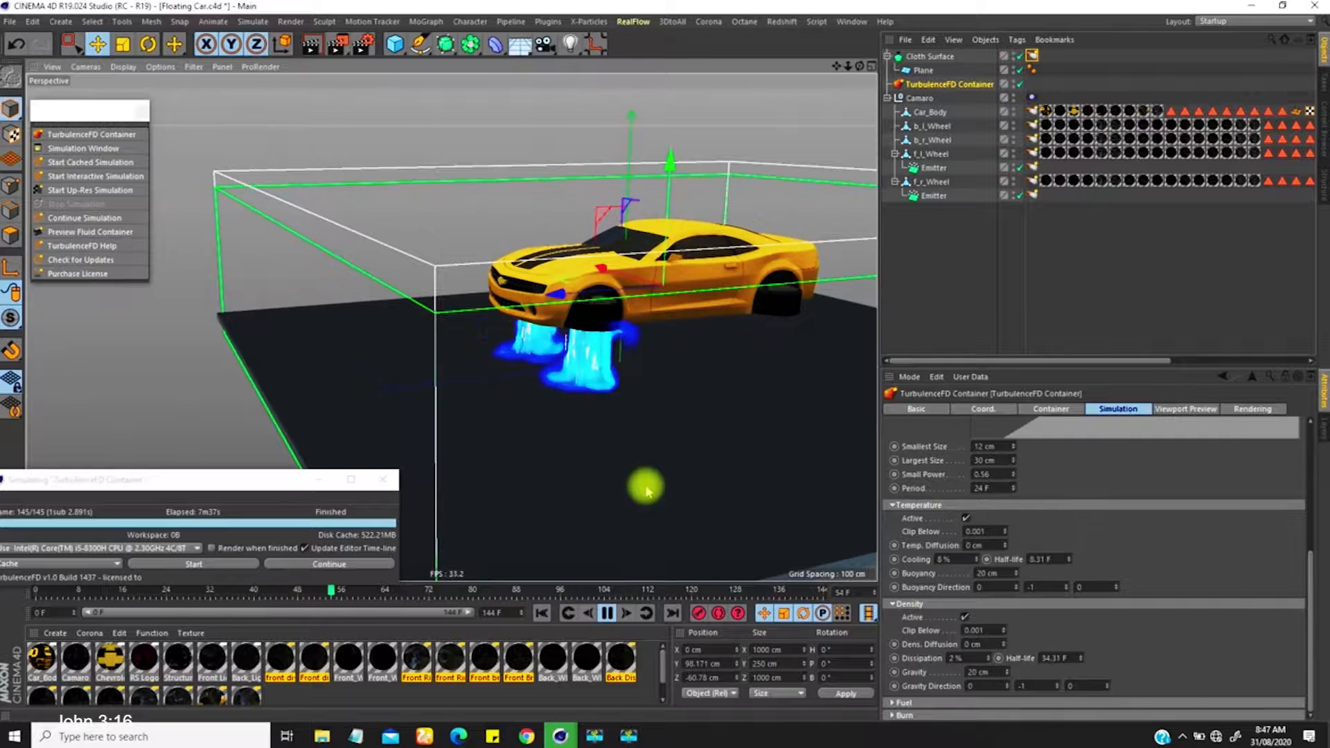
mouse_move(590, 403)
left_mouse_down("alt")
mouse_move(677, 386)
mouse_move(676, 415)
mouse_move(606, 416)
mouse_move(584, 393)
left_mouse_up("alt")
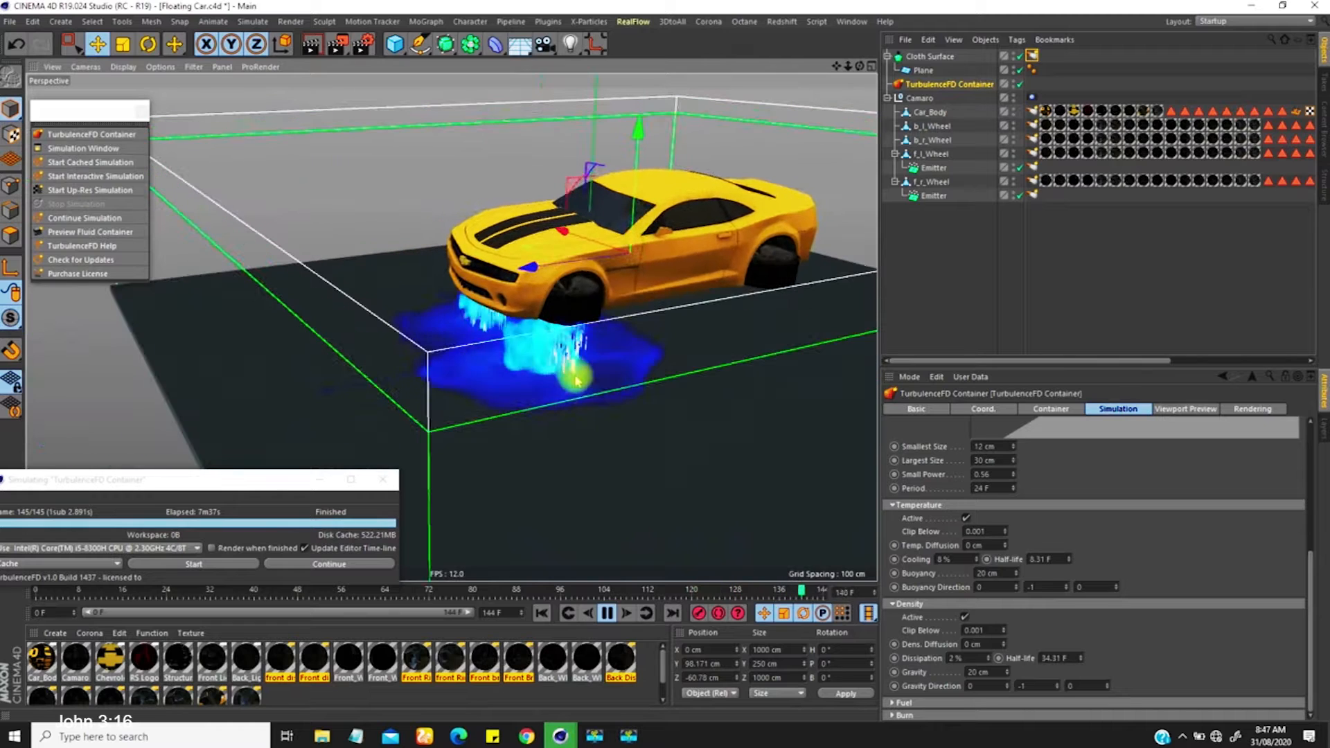
left_click_drag(584, 380, 551, 290, "alt")
right_click_drag(551, 290, 570, 250, "alt")
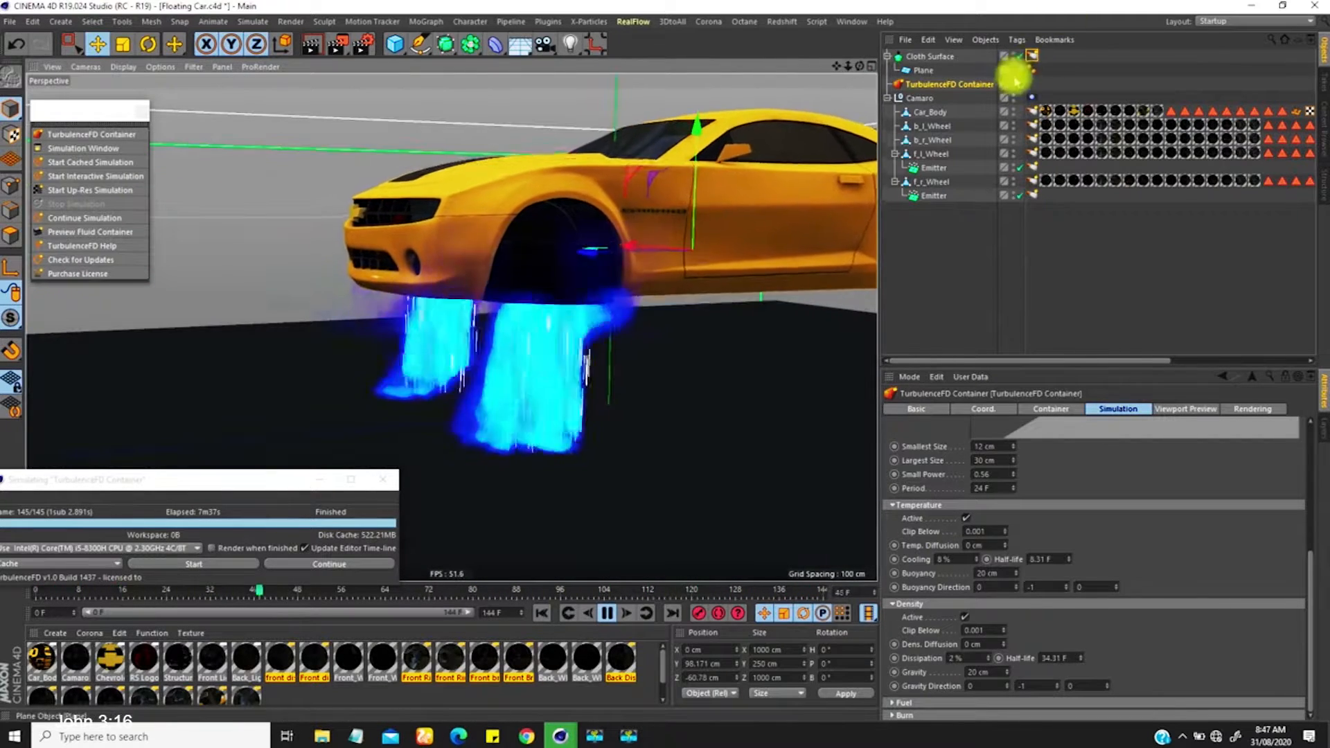
Hide the Plane in the viewport and inspect the wheel flames from beneath and around the car.
left_click(1012, 68)
left_click_drag(629, 362, 572, 301, "alt")
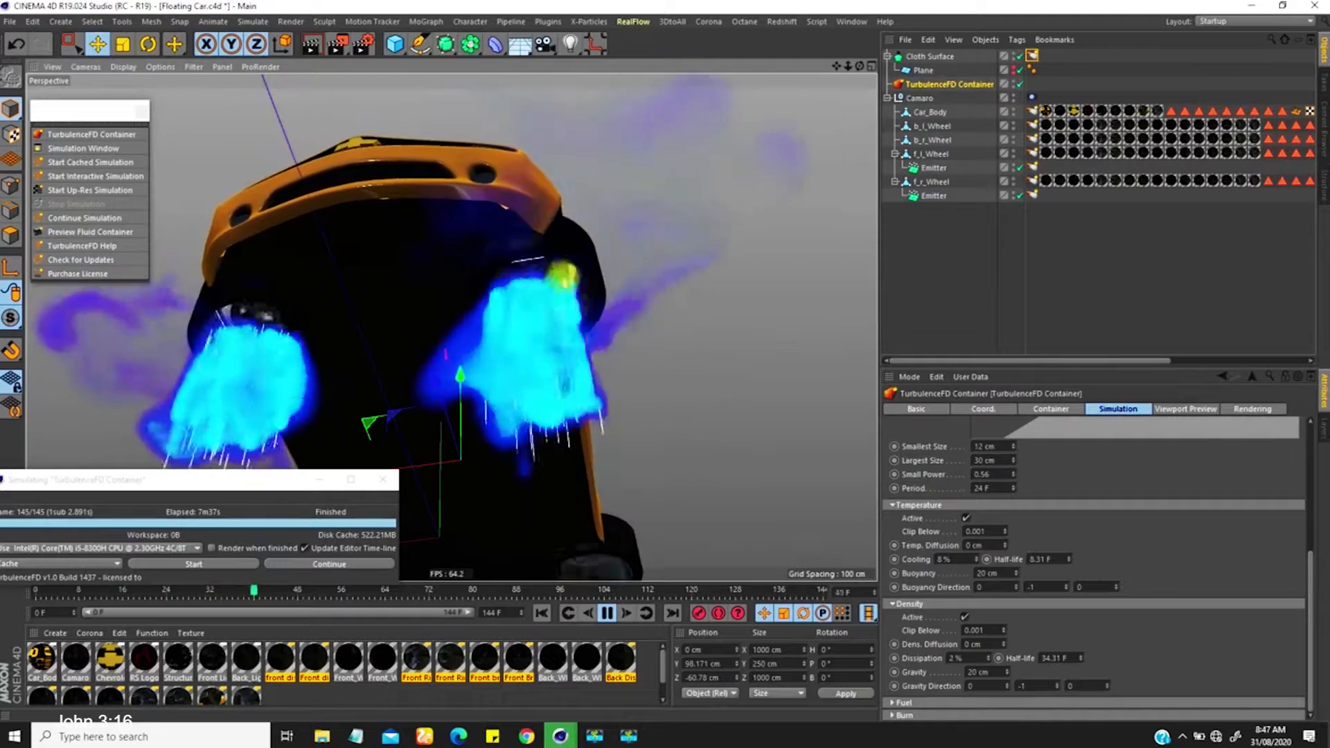
left_click_drag(568, 304, 554, 334, "alt")
scroll(534, 386, "down", 3)
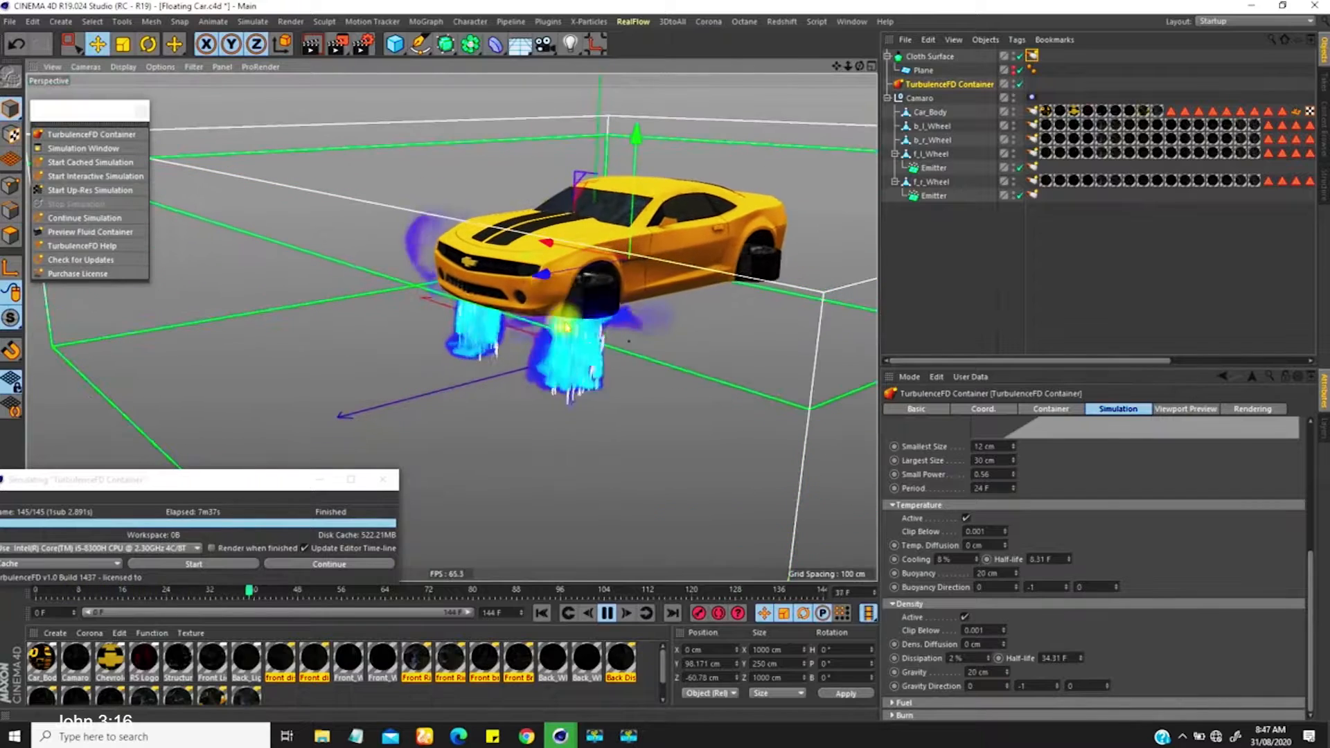
left_click_drag(611, 334, 462, 400, "alt")
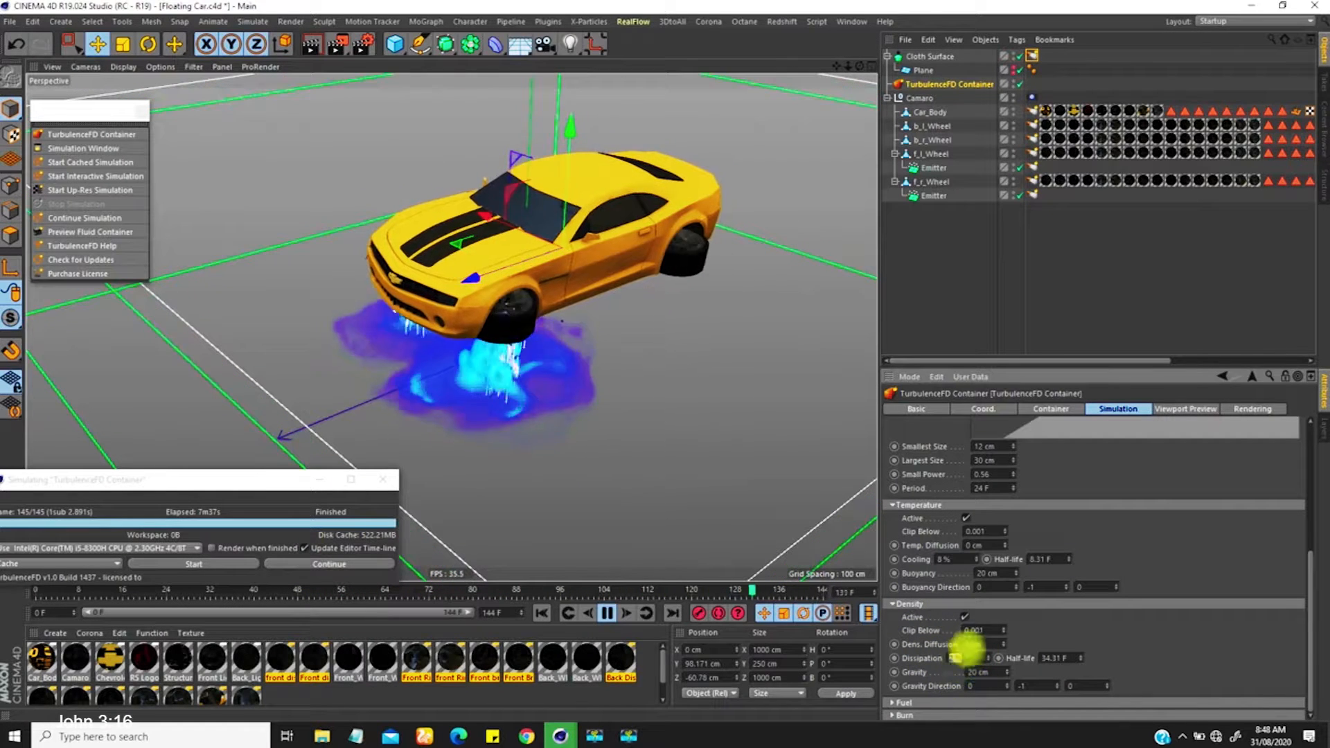
Try a density dissipation of 1 % on the container and restore it to 2 %.
type("1")
key("Return")
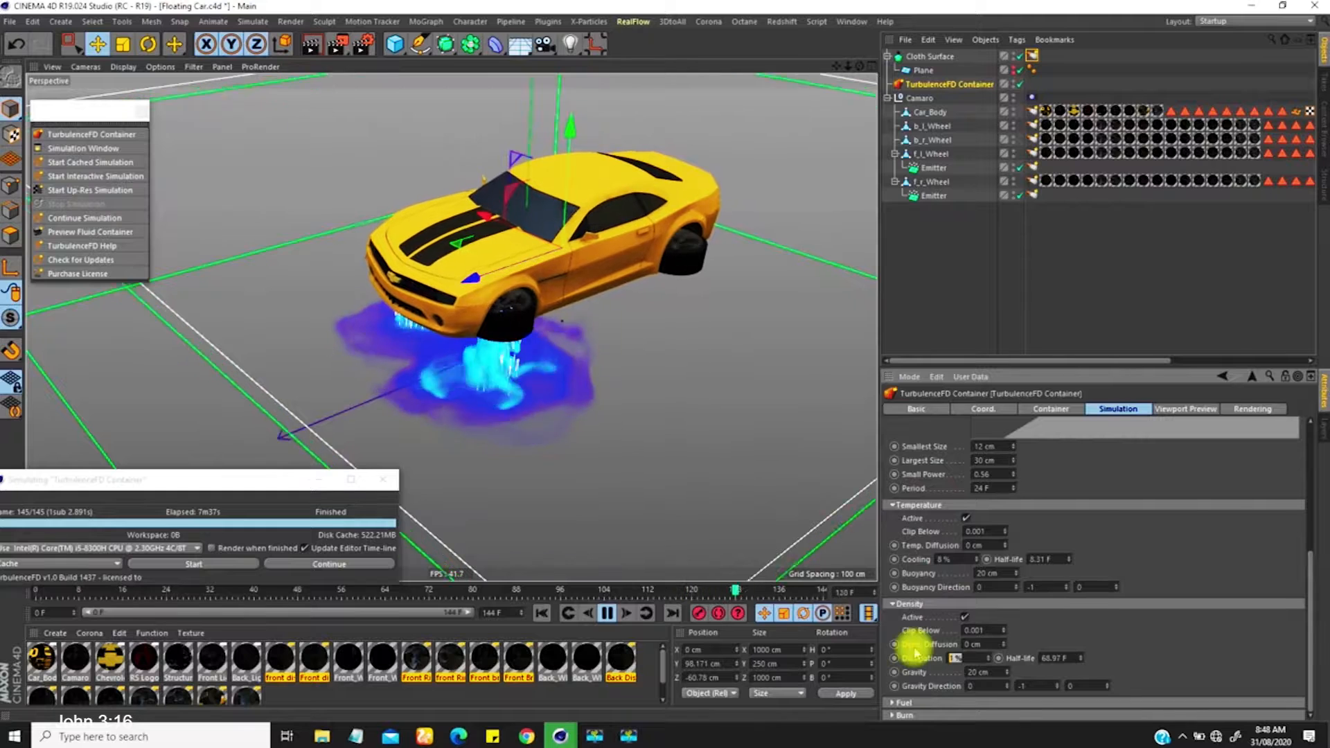
type("2")
key("Return")
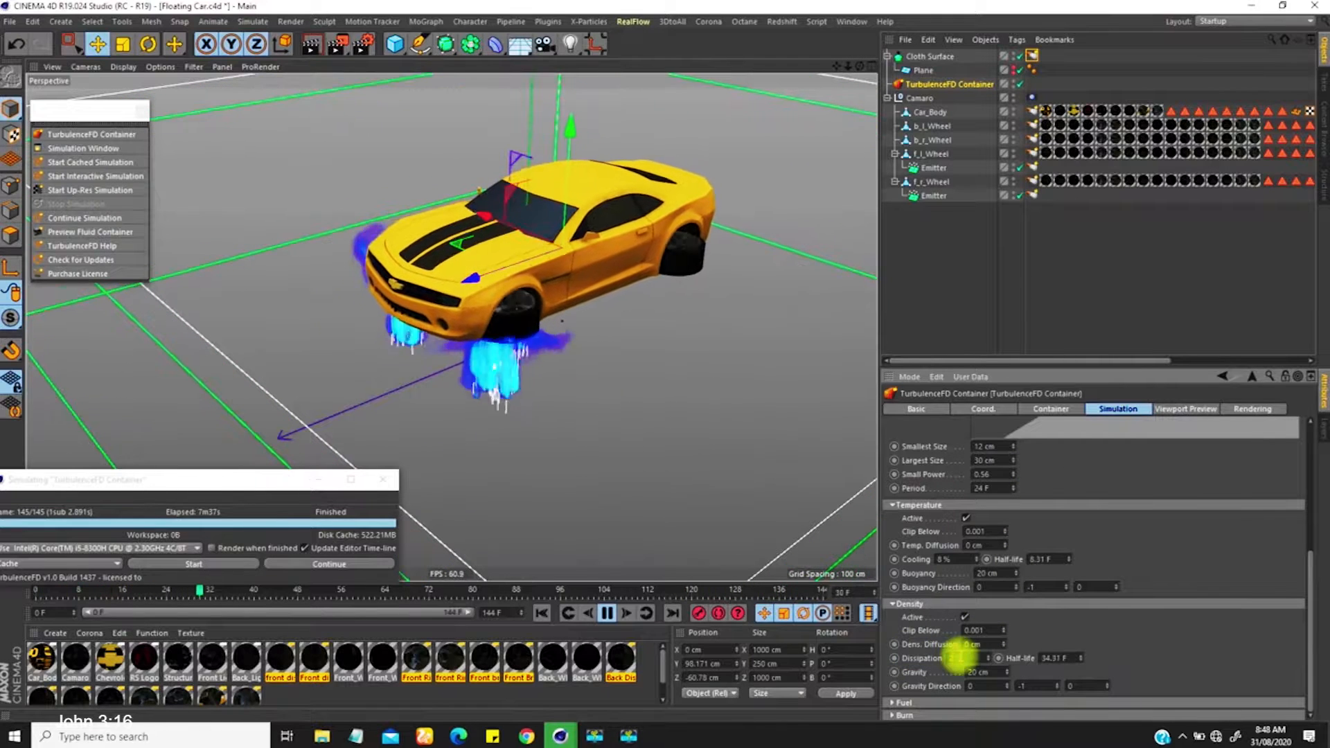
Inspect the playing flames from the front and side, and make the Plane visible in the viewport again.
left_click_drag(506, 331, 485, 366, "alt")
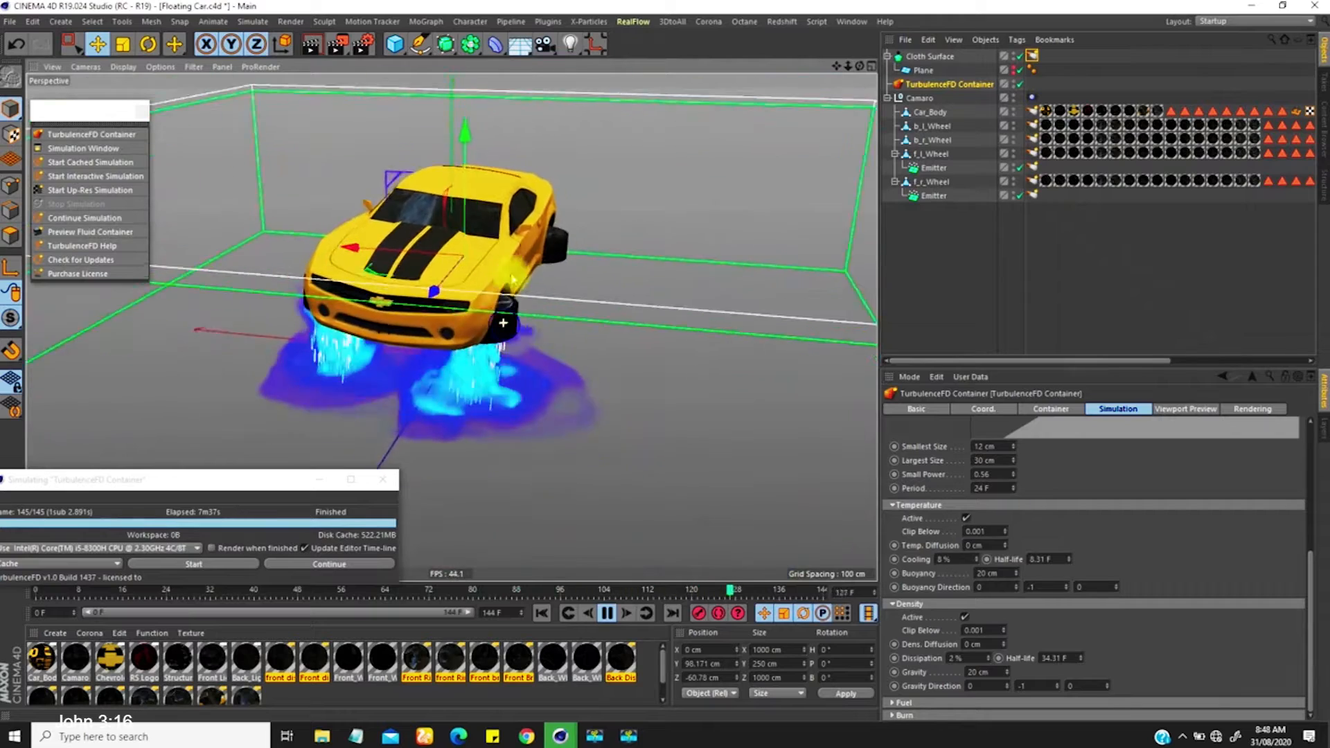
scroll(490, 340, "up", 5)
scroll(493, 340, "down", 4)
left_click_drag(570, 332, 531, 285, "alt")
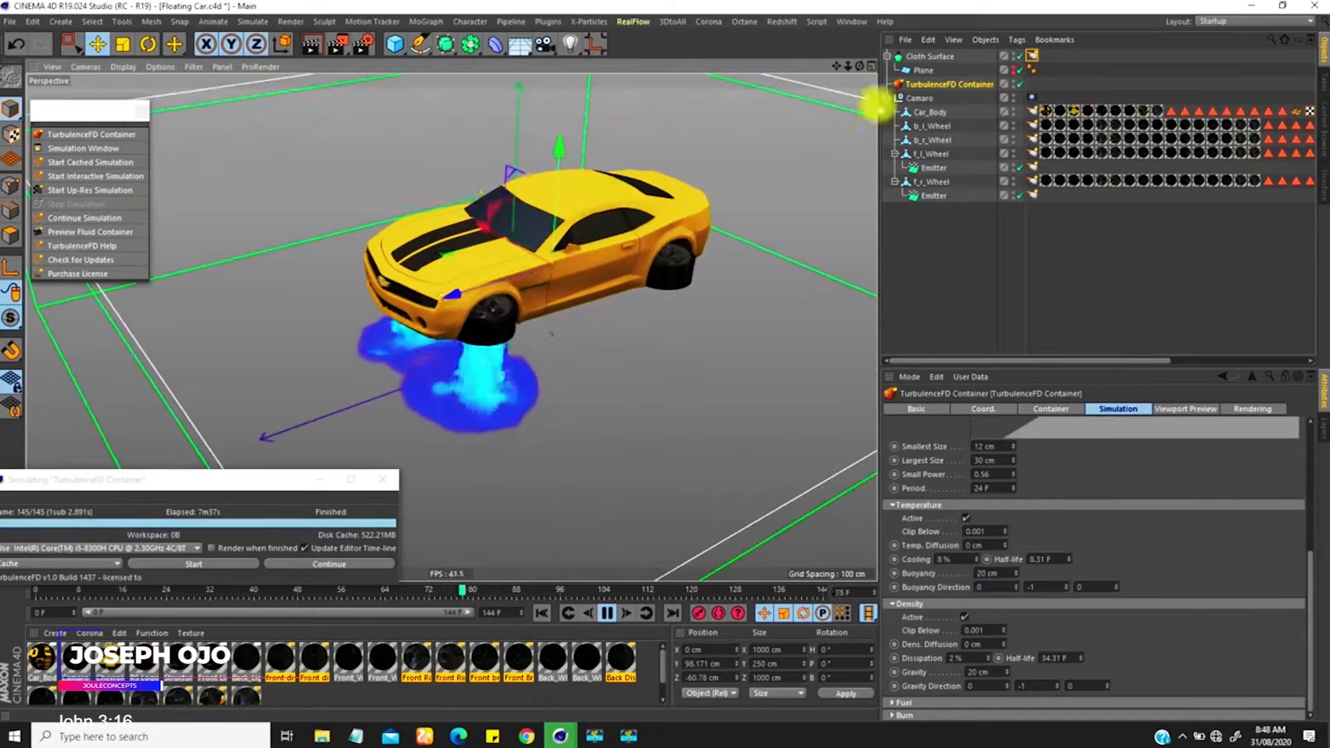
left_click(1012, 70)
left_click_drag(603, 347, 515, 344, "alt")
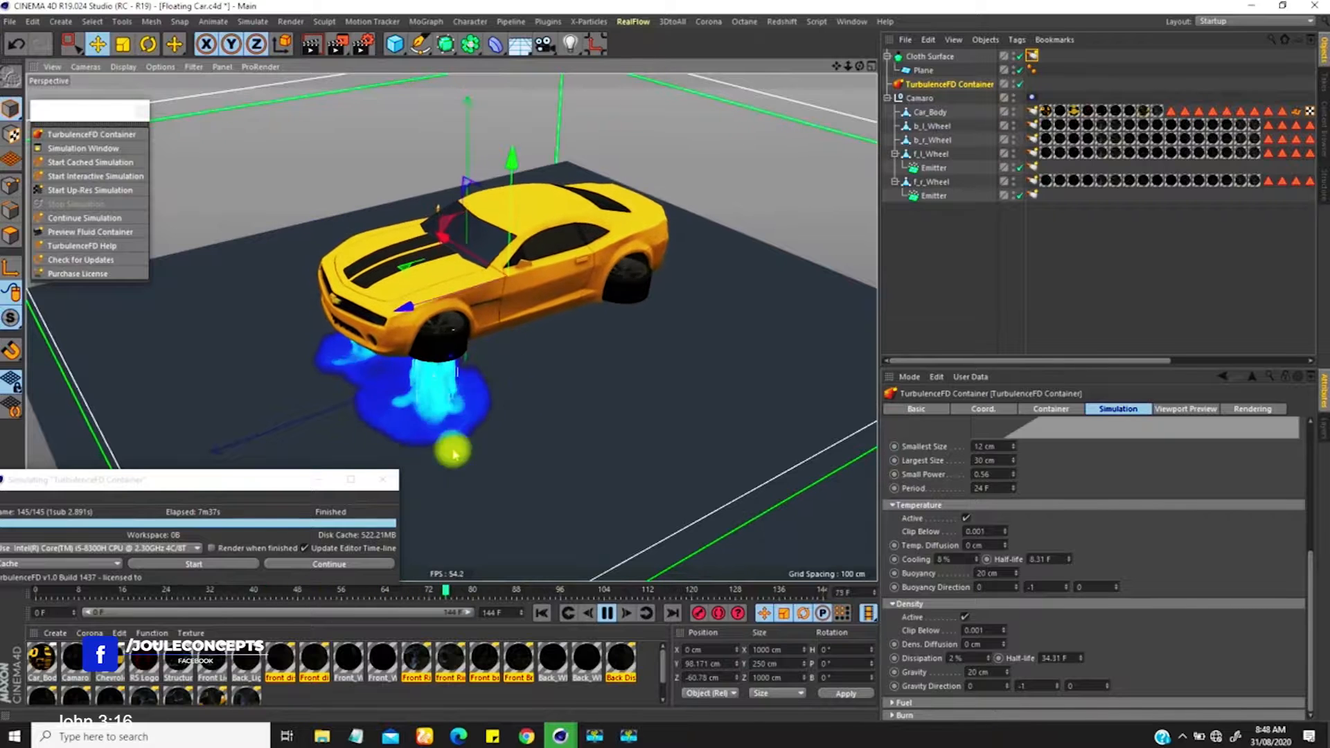
Stop the playback, return to the first frame and close the finished simulation window.
left_click(607, 613)
left_click(566, 613)
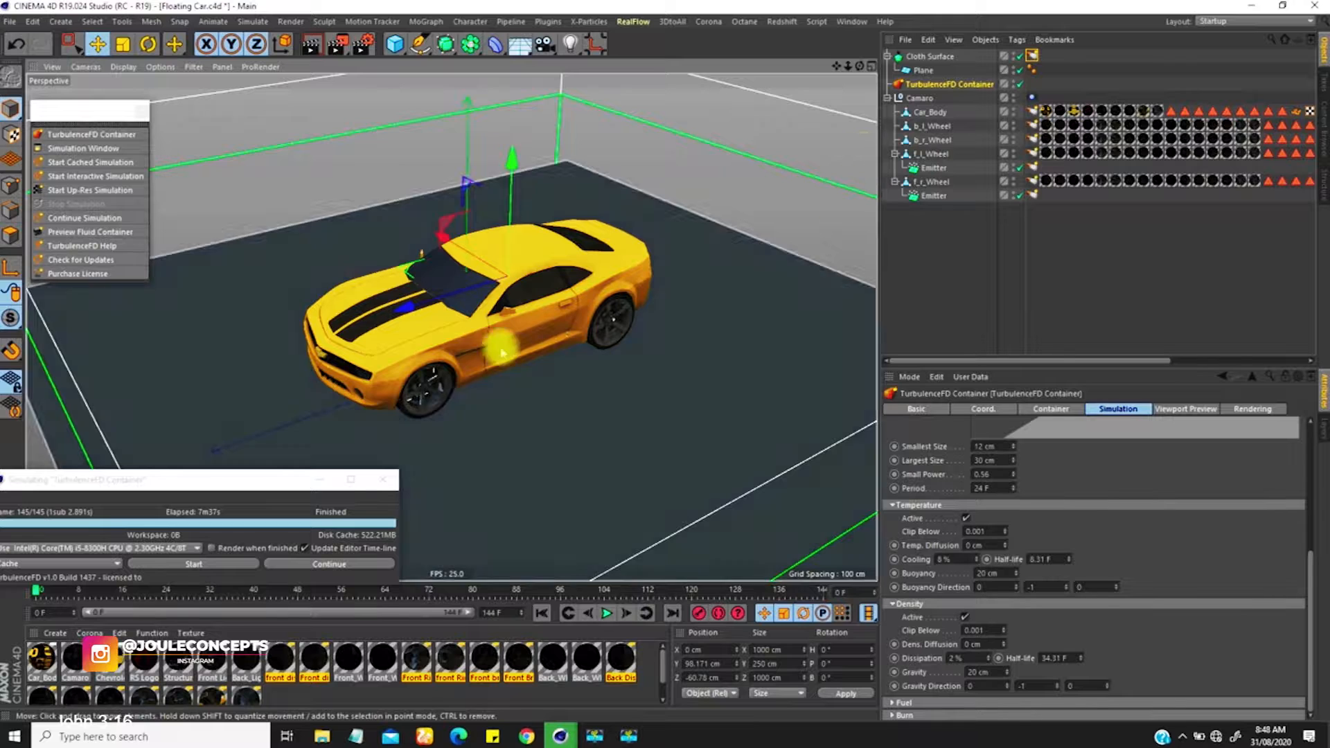
left_click(380, 480)
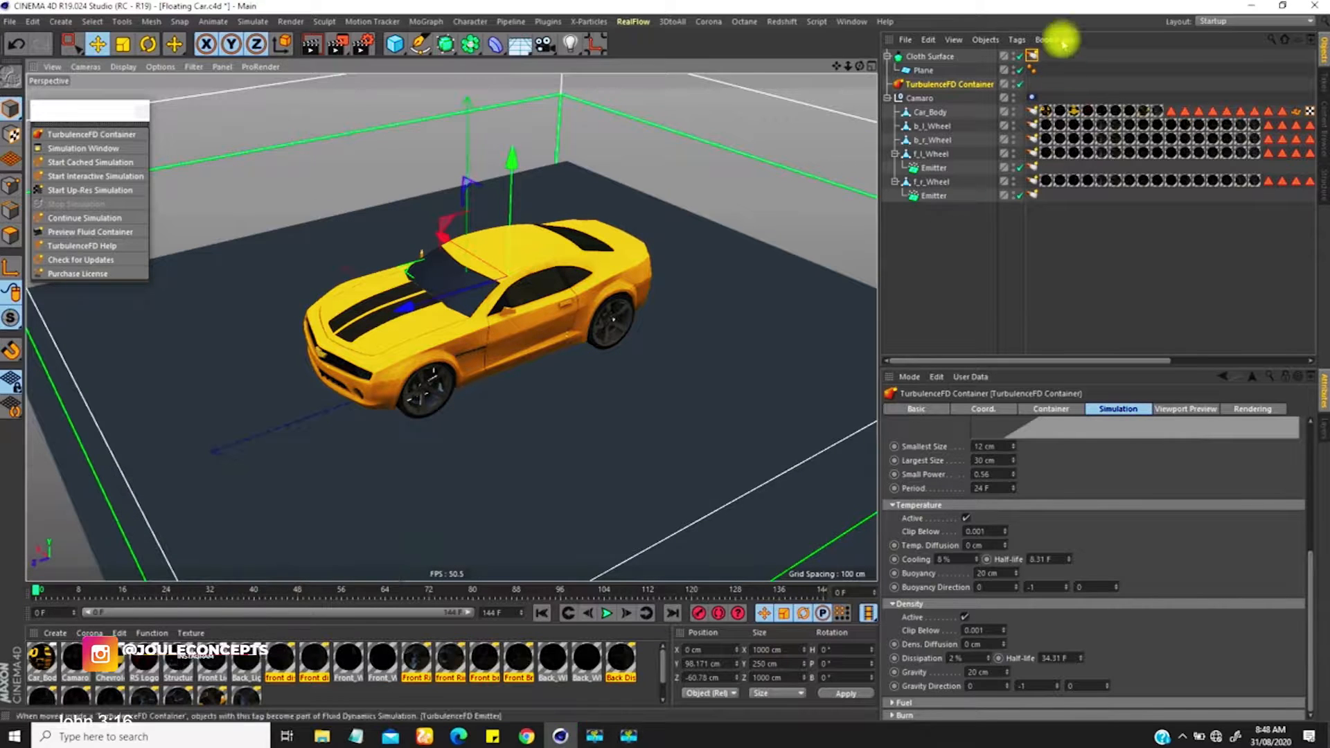
Copy the front left wheel's emitter onto the back right wheel, centre it at 0 cm and play the animation.
left_click_drag(934, 171, 932, 142, "ctrl")
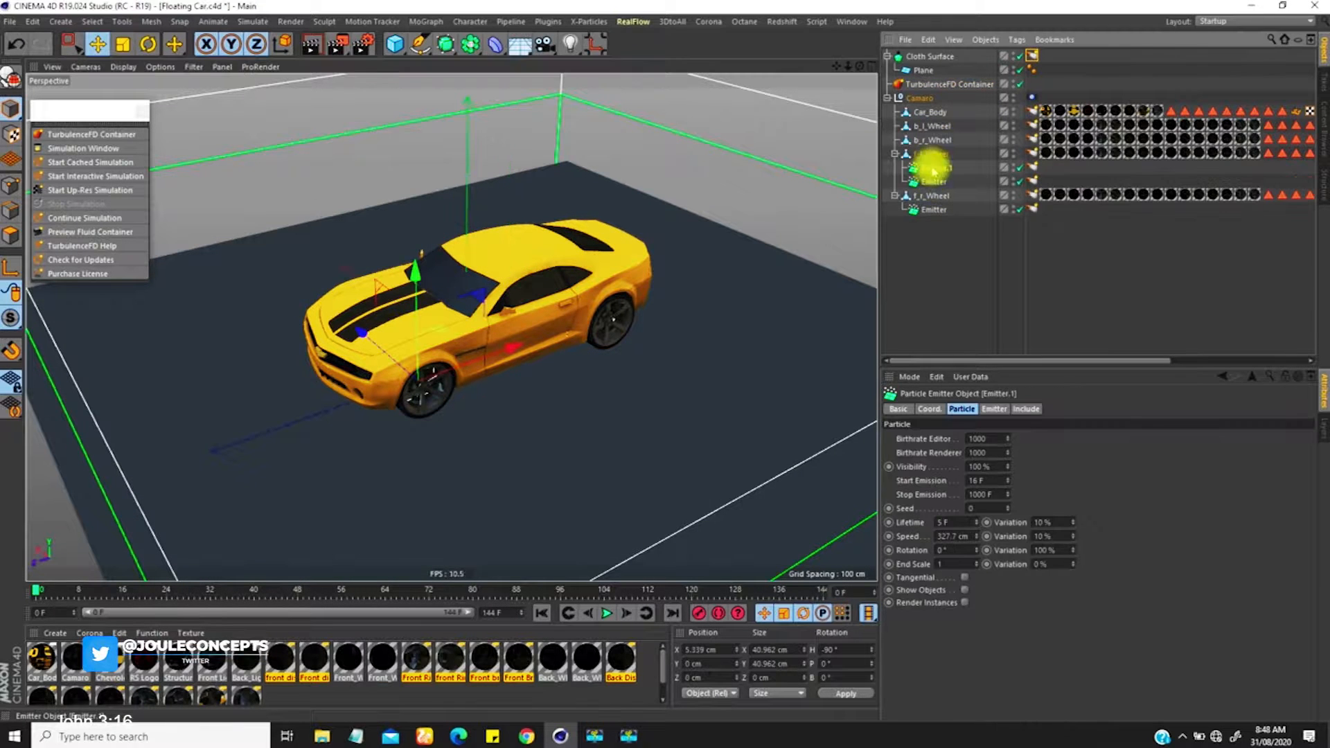
left_click_drag(558, 339, 439, 425, "alt")
left_click(606, 613)
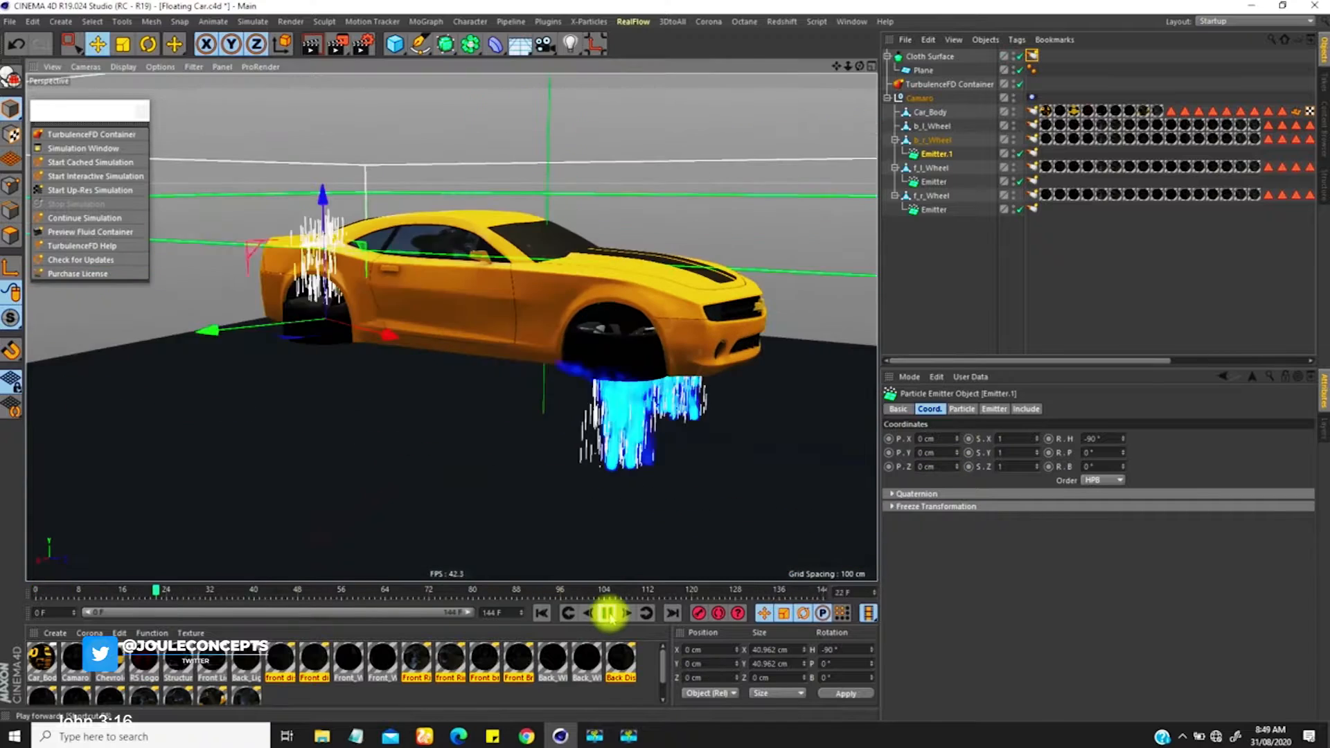
Set the back right wheel emitter's heading to 90° and replay the animation from the first frame.
left_click_drag(1098, 439, 1061, 419)
type("90")
key("Return")
left_click(542, 613)
left_click(606, 613)
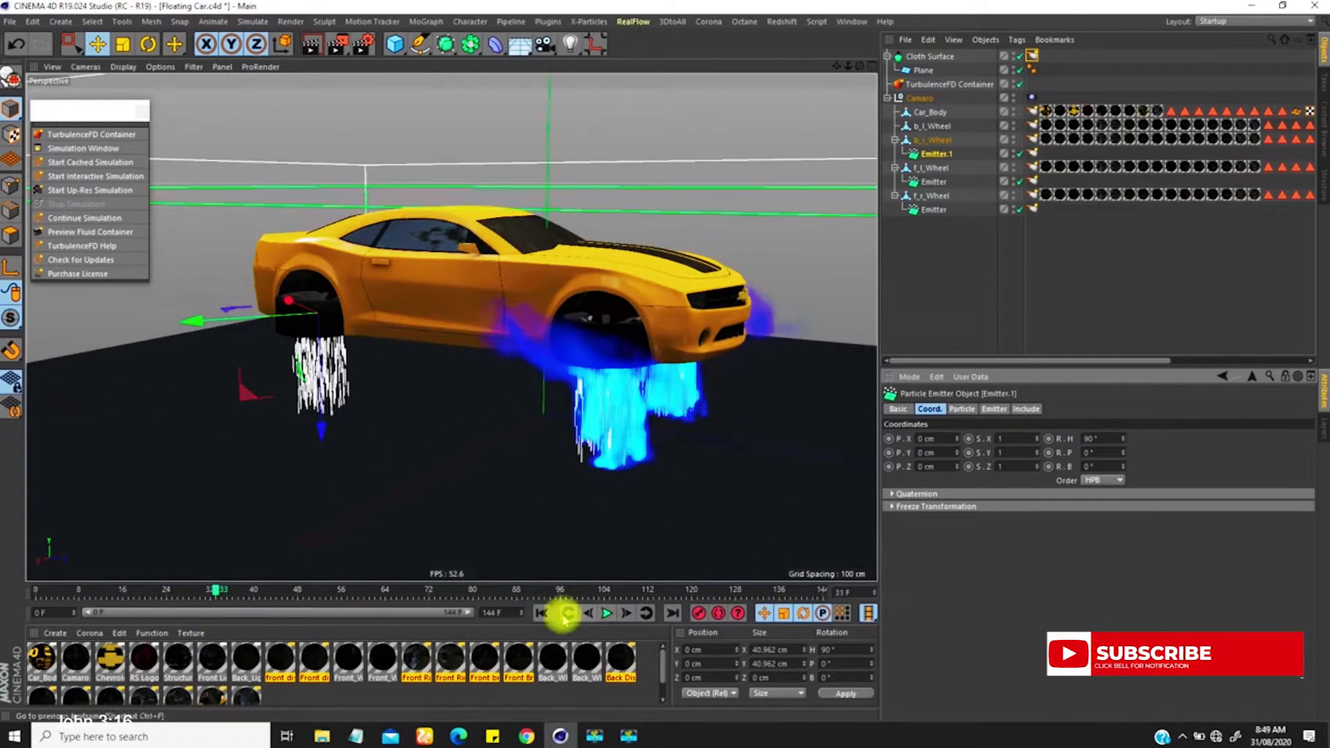
left_click(542, 613)
Copy the back right wheel's emitter onto the back left wheel and zero its position.
left_click_drag(554, 298, 430, 363, "alt")
left_click_drag(937, 154, 931, 126, "ctrl")
right_click(957, 466)
left_click_drag(714, 513, 441, 313, "alt")
scroll(440, 313, "down", 2)
Play the animation and make the back left wheel emitter's heading angle negative.
left_click(606, 613)
left_click(1083, 438)
type("-")
key("Return")
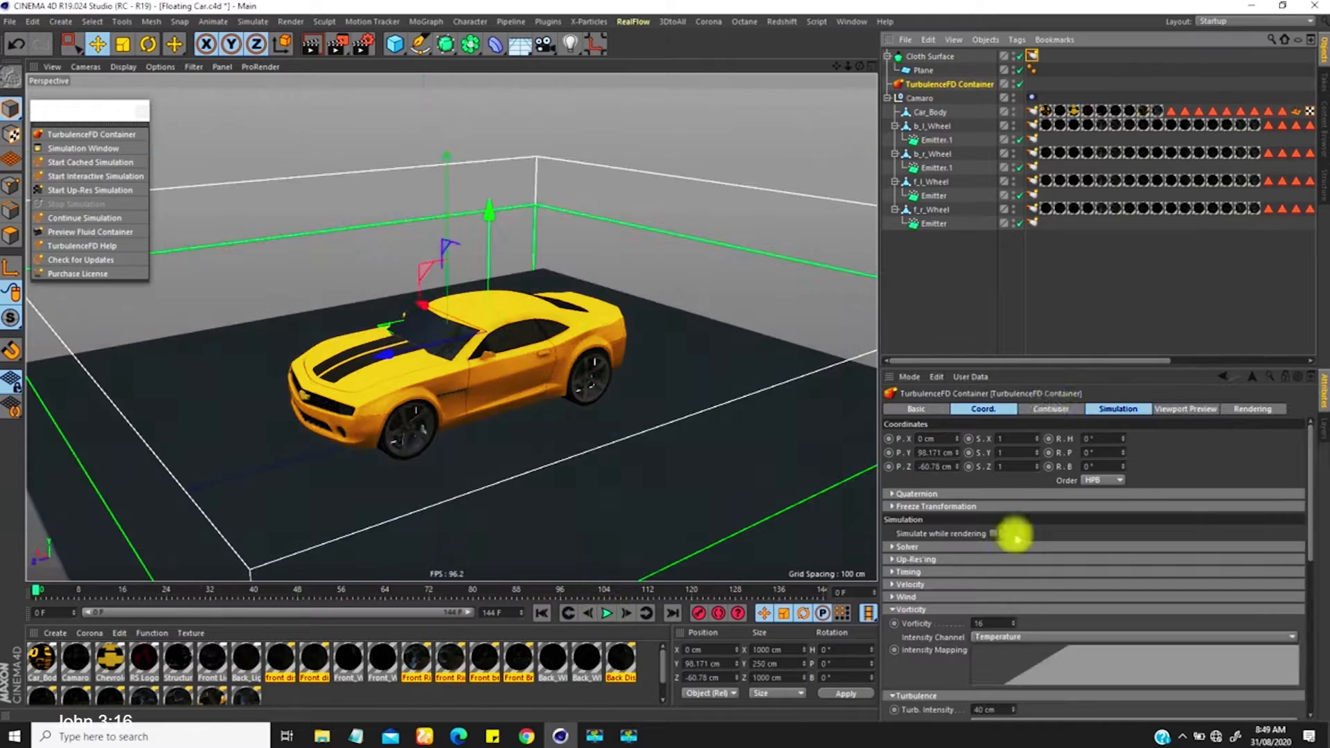
Create a new simulation cache for the TurbulenceFD Container and review its temperature and density settings.
left_click(1050, 409)
left_click(1025, 630)
left_click(1116, 409)
left_click_drag(1308, 540, 1302, 683)
left_click(951, 569)
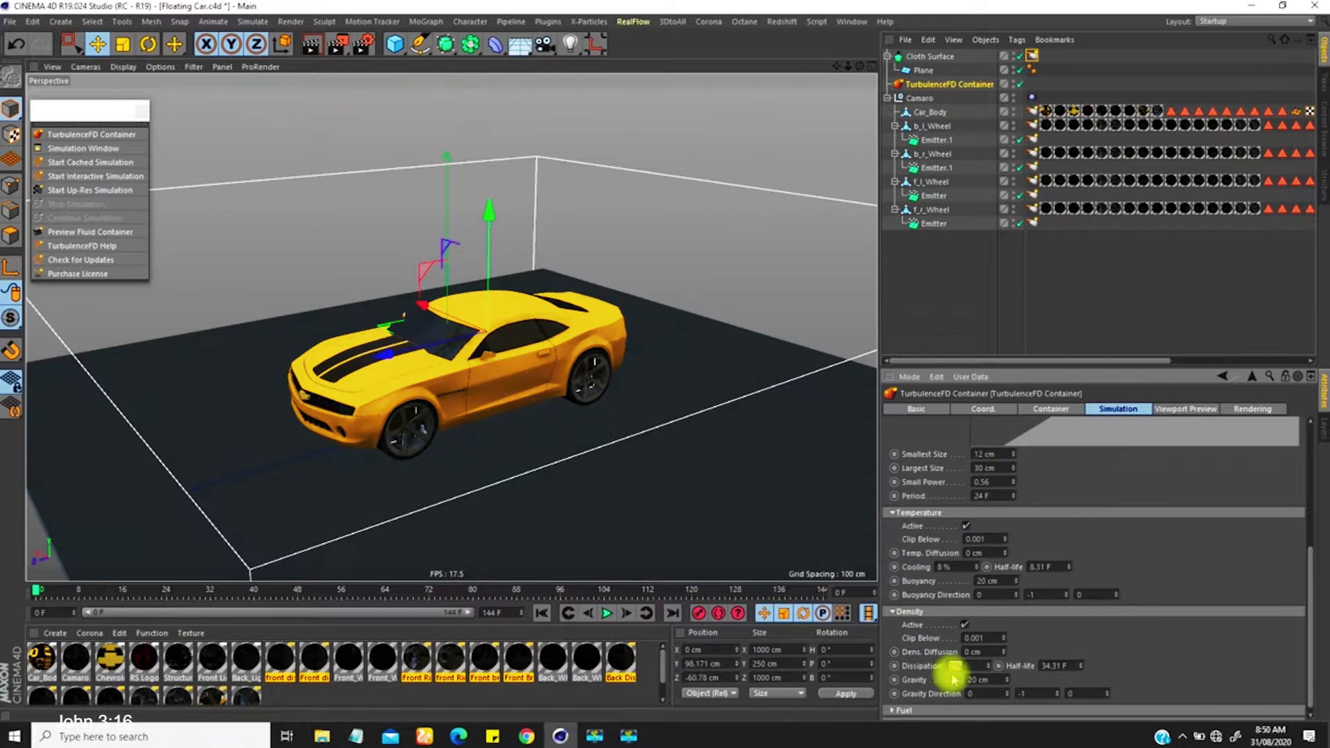
Set the TurbulenceFD Container's voxel size to 4 cm.
left_click_drag(1308, 582, 1302, 450)
left_click(1251, 409)
left_click(1051, 409)
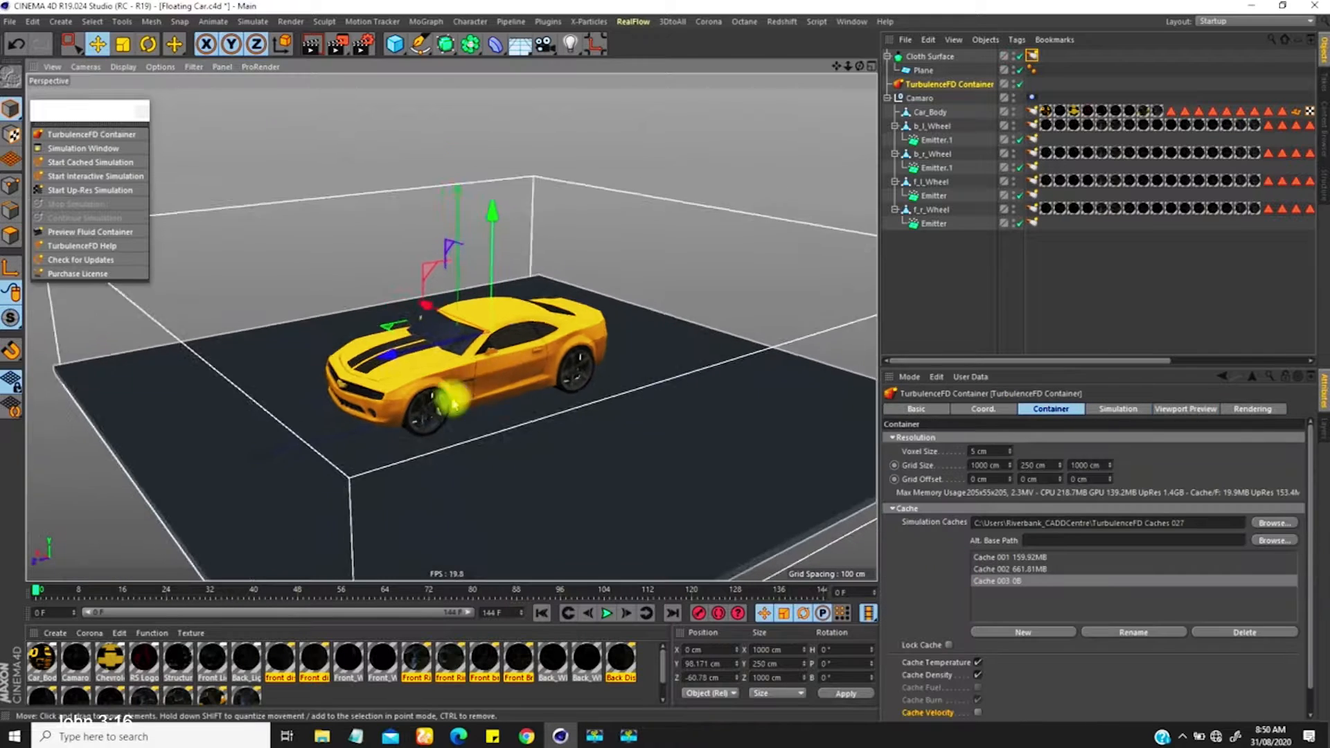
left_click(1036, 465)
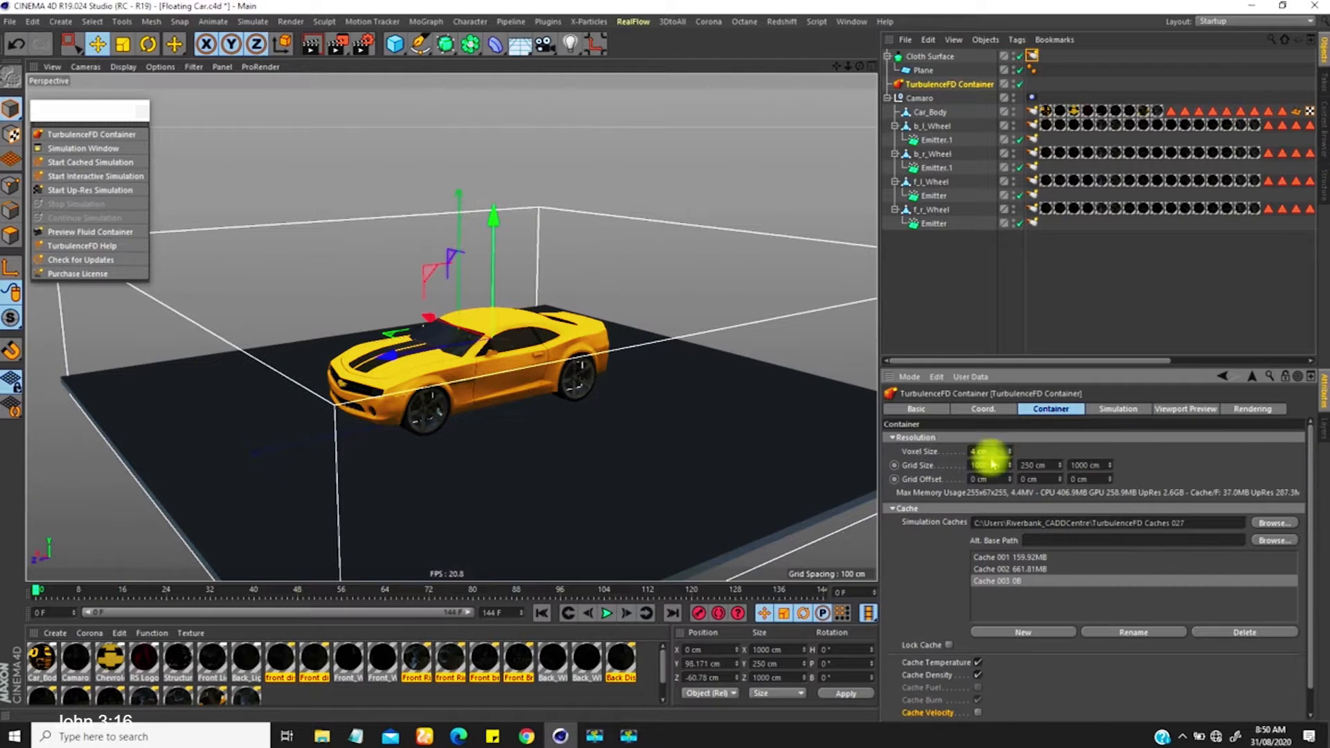
Delete Cache 001 from the container's cache list and select Cache 003.
left_click(980, 556)
key("Delete")
left_click(698, 363)
left_click(1003, 569)
Start the cached simulation of the container and move its progress window clear of the car.
left_click_drag(485, 416, 527, 450, "alt")
left_click(97, 162)
left_click_drag(290, 484, 749, 95)
left_click(226, 478)
left_click(795, 363)
left_click(804, 176)
left_click(749, 361)
Close the floating TurbulenceFD command palette and view the car while the simulation runs.
left_click_drag(92, 109, 93, 96)
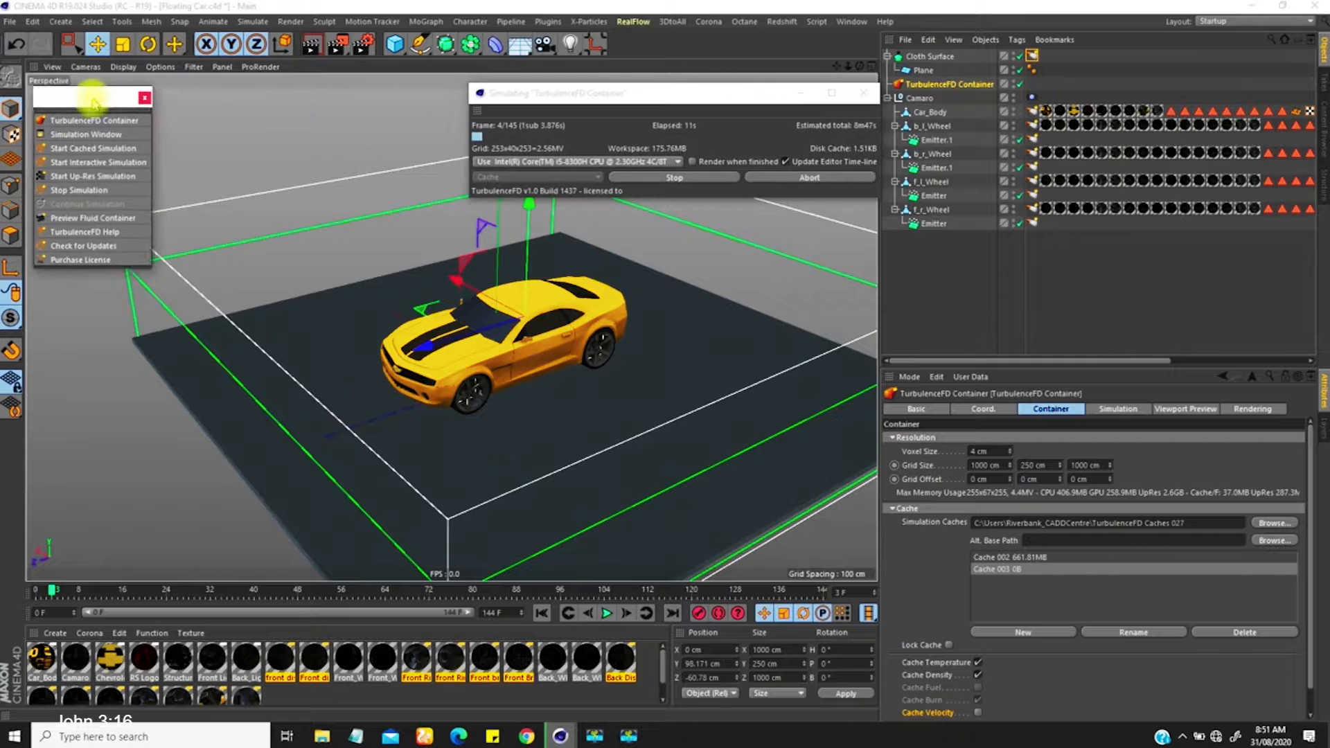
left_click(142, 98)
left_click_drag(533, 405, 460, 383, "alt")
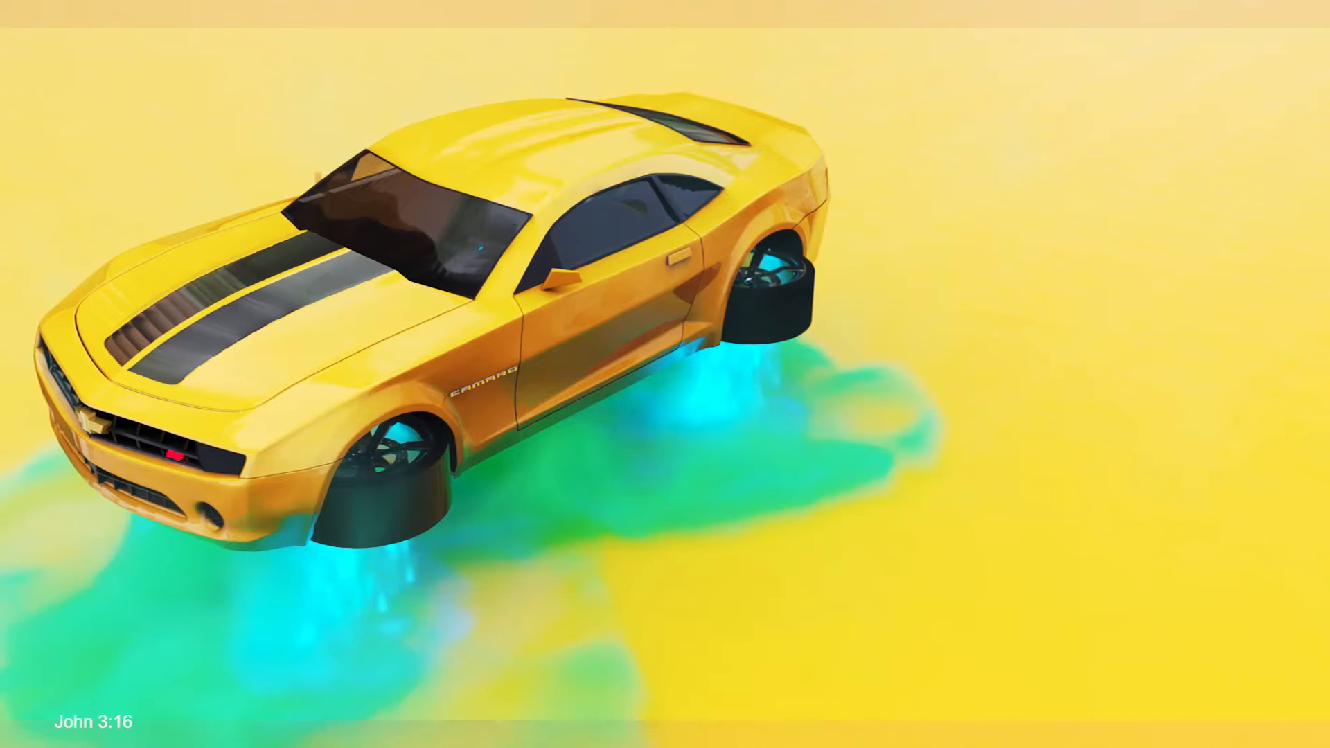